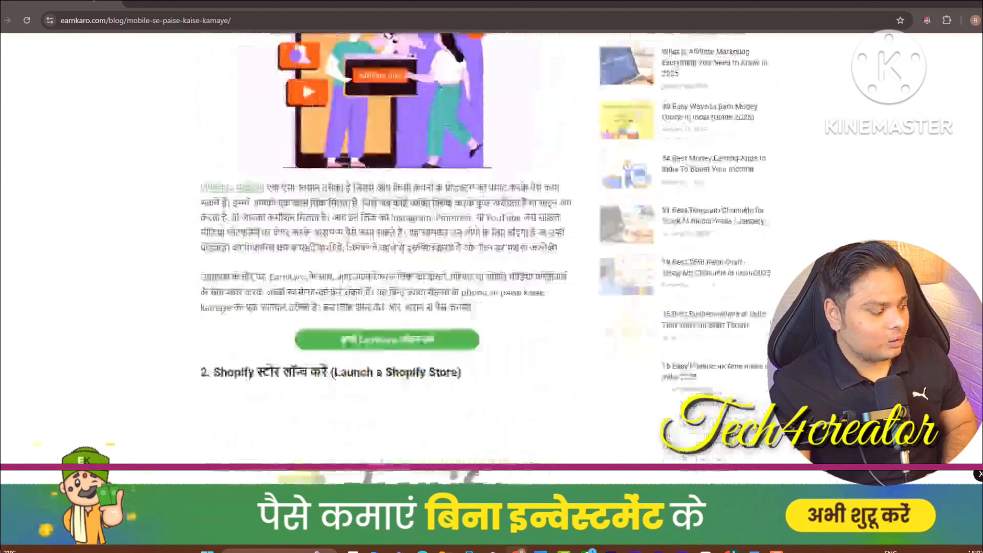
{"action": "scroll", "coordinate": [980, 148], "scroll_direction": "down", "scroll_amount": 5}
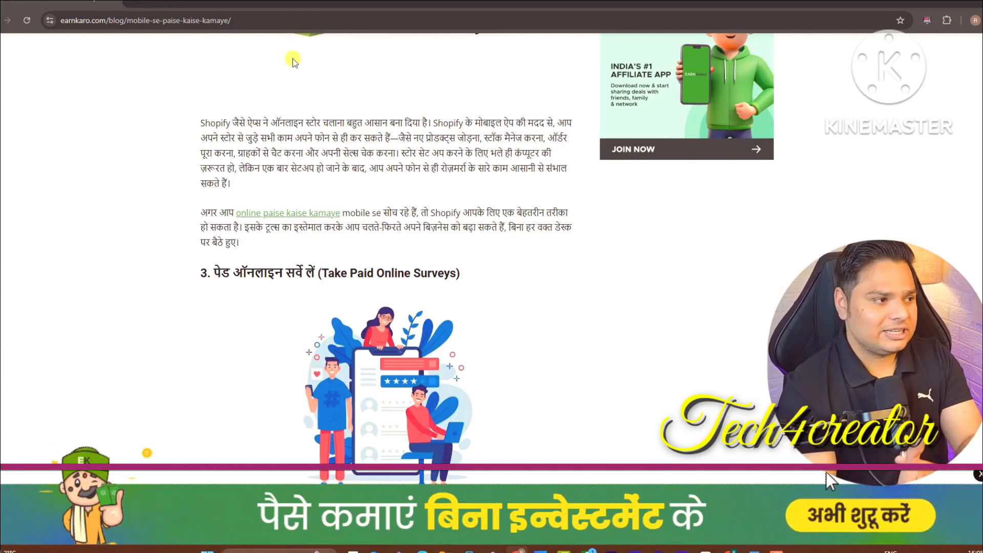
Return to the Google results for 'online paise kaise kamaye mobile se'
{"action": "left_click", "coordinate": [1, 21]}
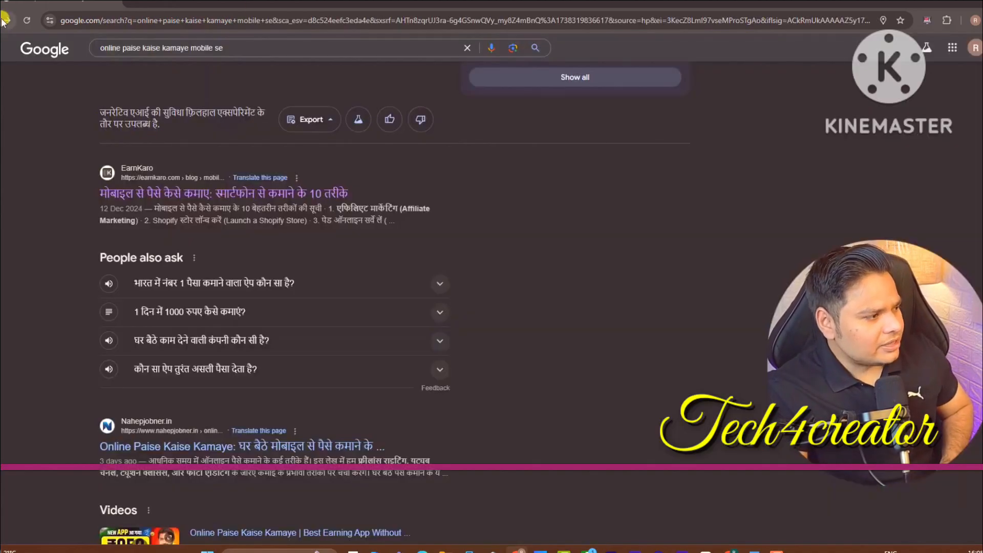
{"action": "scroll", "coordinate": [481, 95], "scroll_direction": "up", "scroll_amount": 6}
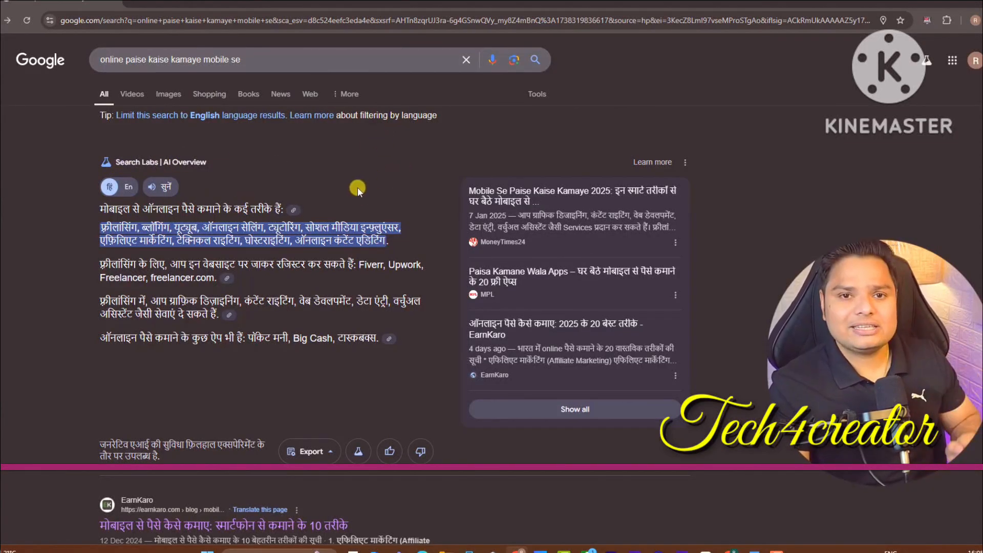
{"action": "scroll", "coordinate": [275, 229], "scroll_direction": "down", "scroll_amount": 5}
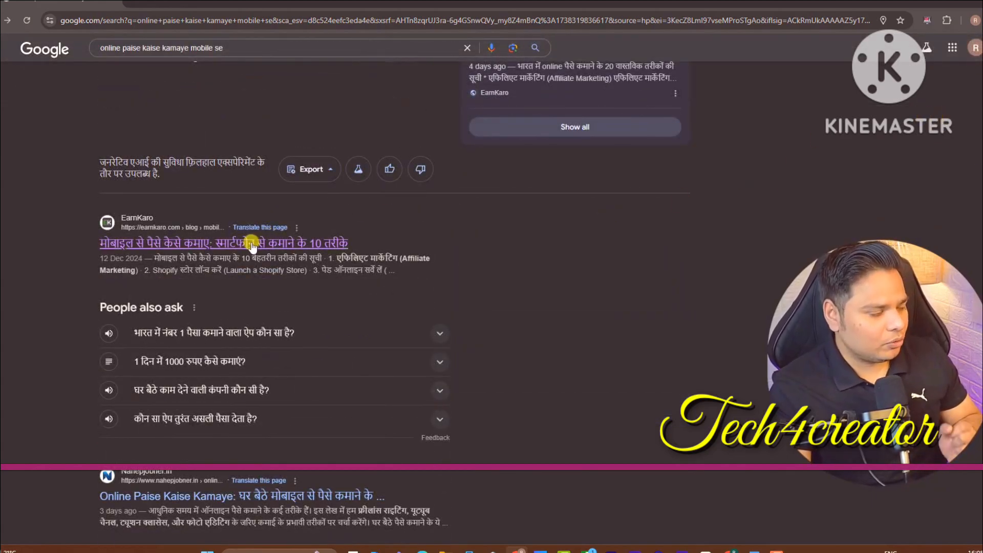
Search Google for 'how to lose weight fast' via the autocomplete suggestion
{"action": "left_click", "coordinate": [229, 46]}
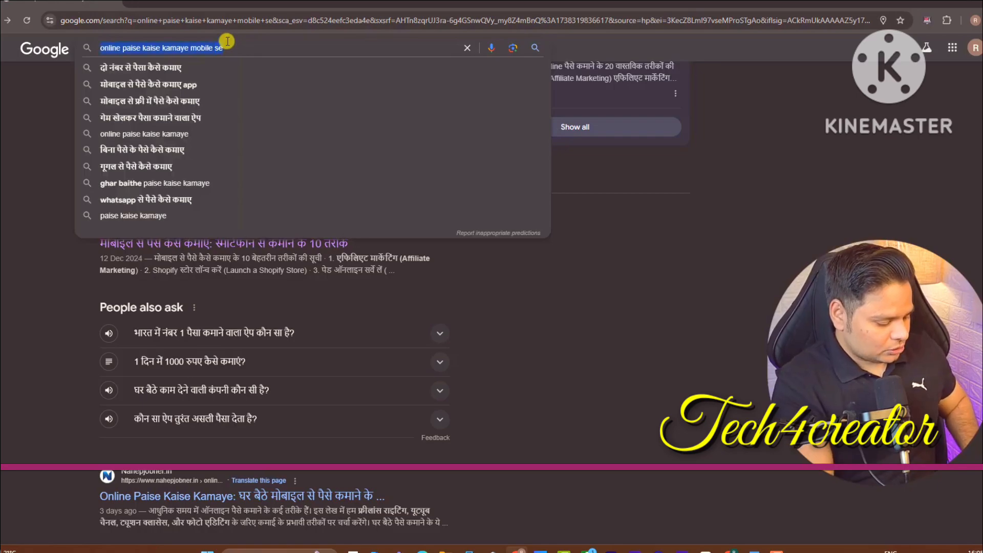
{"action": "type", "text": "how to los"}
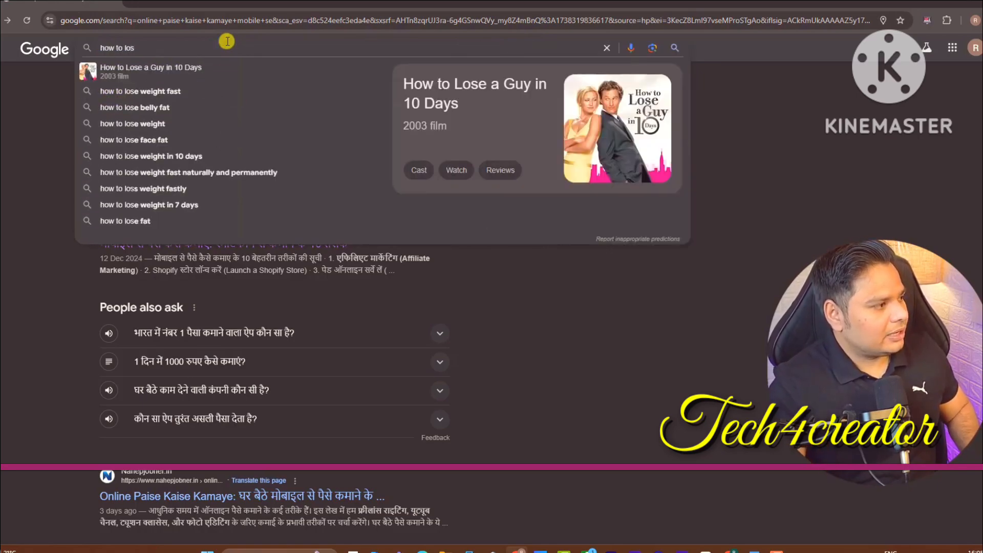
{"action": "key", "text": "Down"}
{"action": "key", "text": "Down"}
{"action": "key", "text": "Return"}
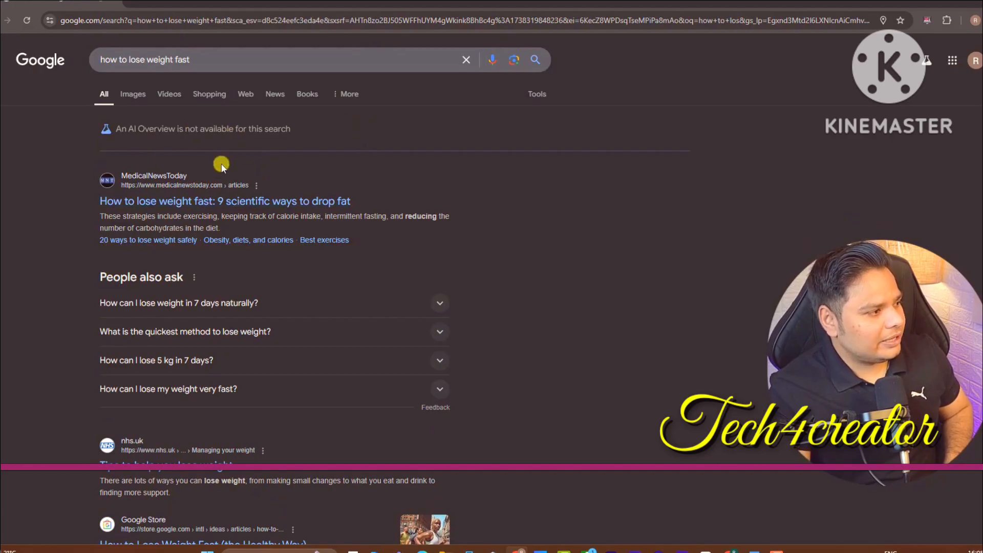
Open the Medical News Today weight-loss article and read past 'Eating mindfully'
{"action": "left_click", "coordinate": [153, 201]}
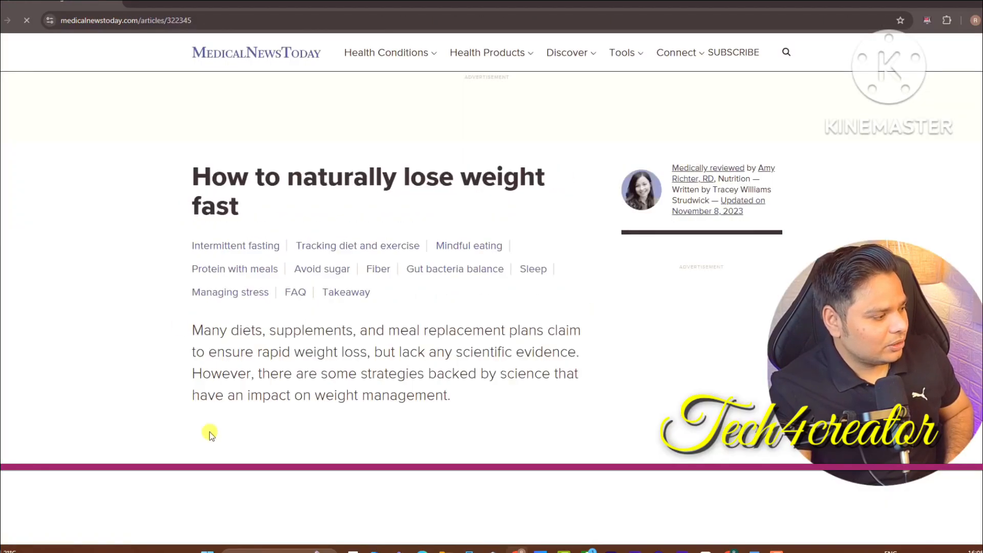
{"action": "scroll", "coordinate": [210, 434], "scroll_direction": "down", "scroll_amount": 15}
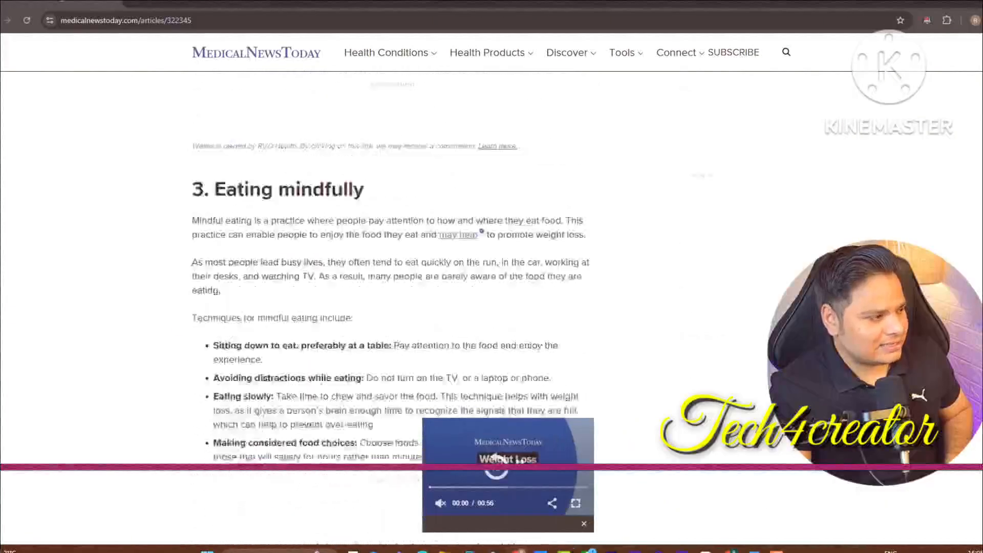
{"action": "scroll", "coordinate": [325, 220], "scroll_direction": "down", "scroll_amount": 3}
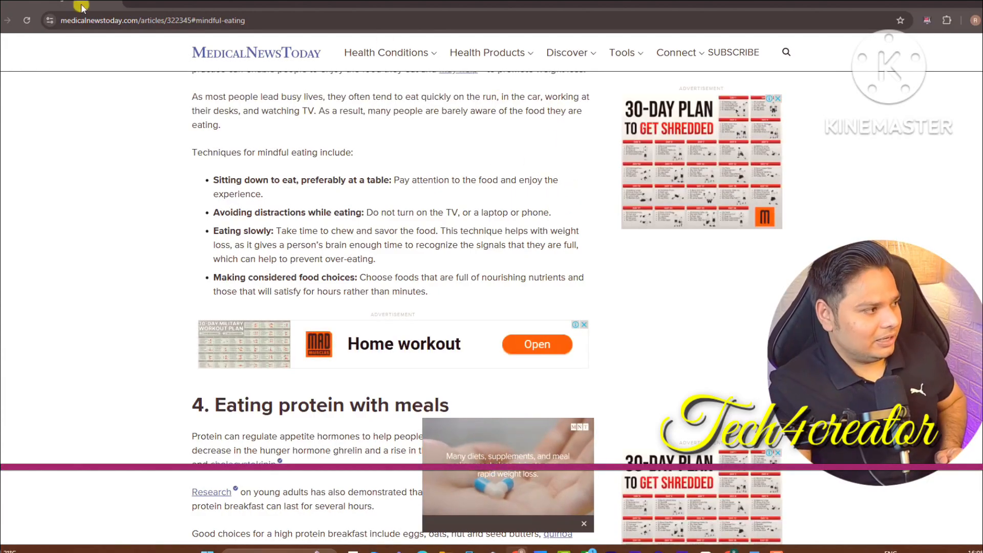
Load the Google home page in a new tab
{"action": "key", "text": "ctrl+t"}
{"action": "type", "text": "go"}
{"action": "key", "text": "Return"}
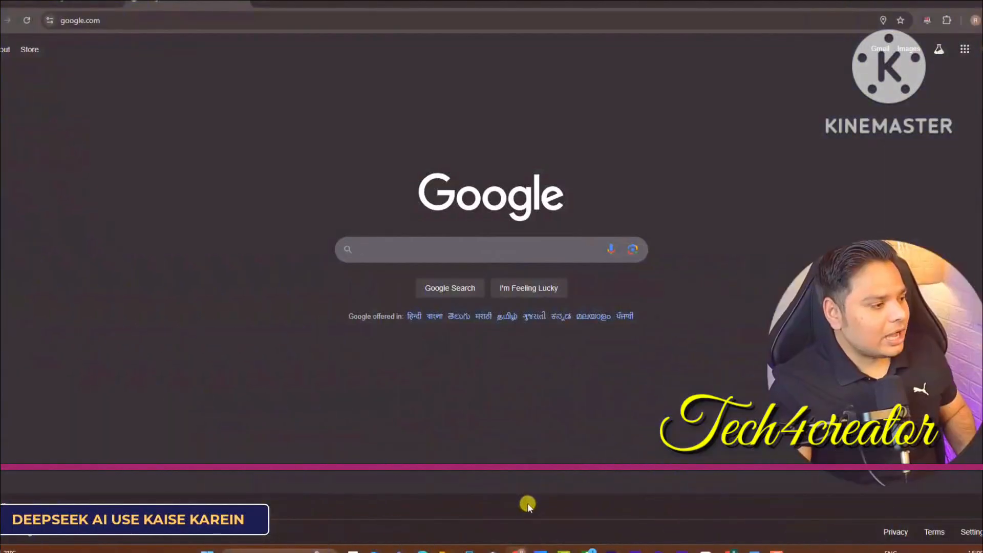
Search for 'deepseek ai' and open the official DeepSeek website
{"action": "type", "text": "deepseek ai"}
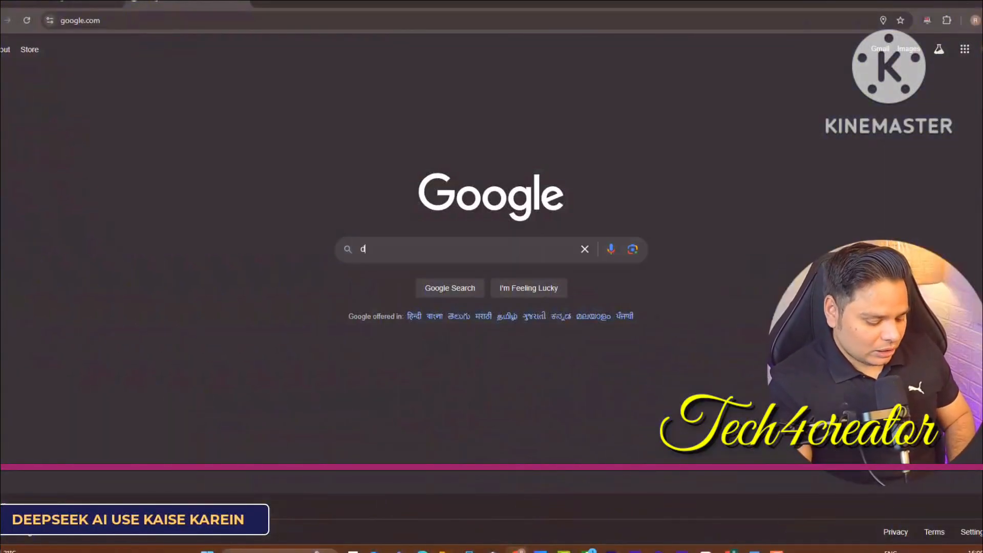
{"action": "key", "text": "Return"}
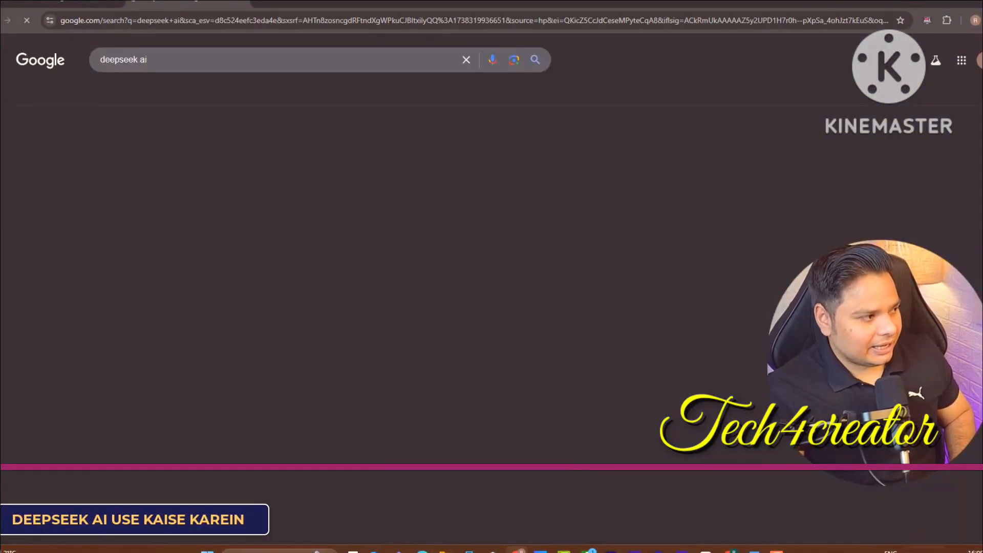
{"action": "scroll", "coordinate": [274, 256], "scroll_direction": "down", "scroll_amount": 5}
{"action": "scroll", "coordinate": [274, 256], "scroll_direction": "down", "scroll_amount": 11}
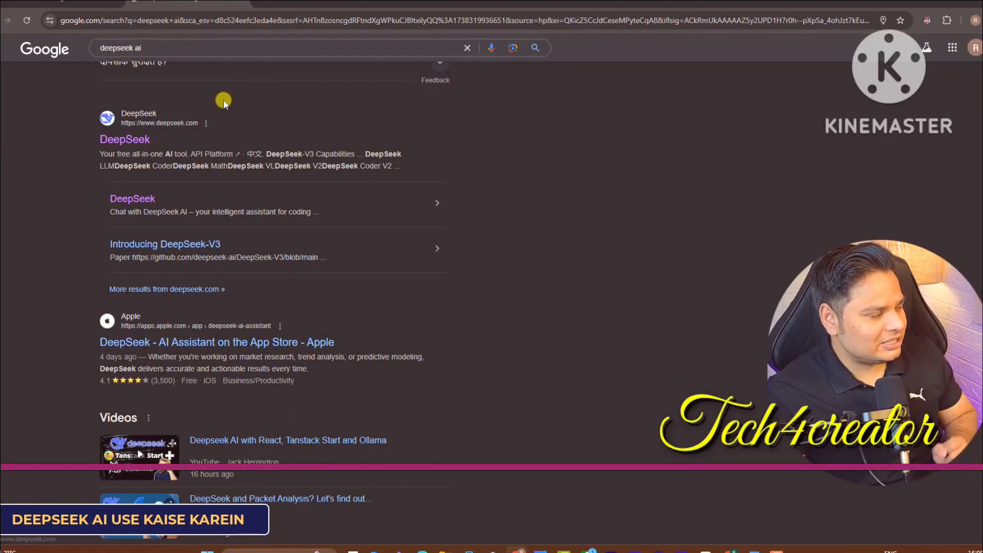
{"action": "left_click", "coordinate": [137, 140]}
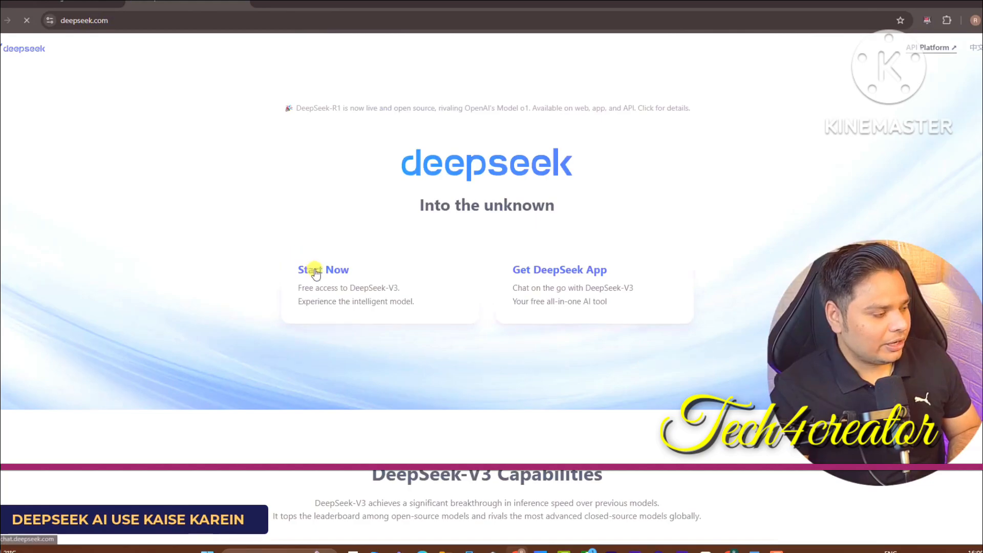
Start DeepSeek chat and sign in with a Google account
{"action": "left_click", "coordinate": [315, 272]}
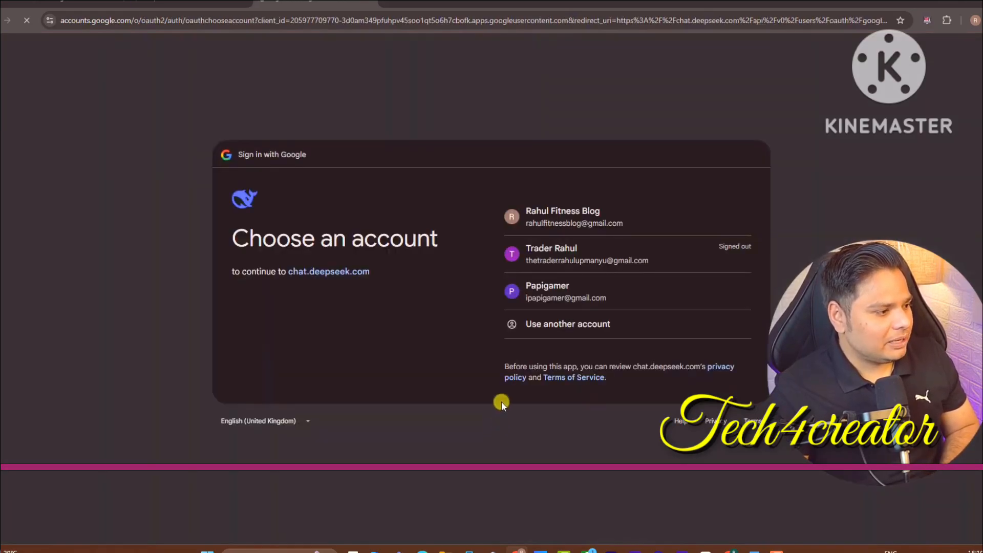
{"action": "left_click", "coordinate": [560, 225]}
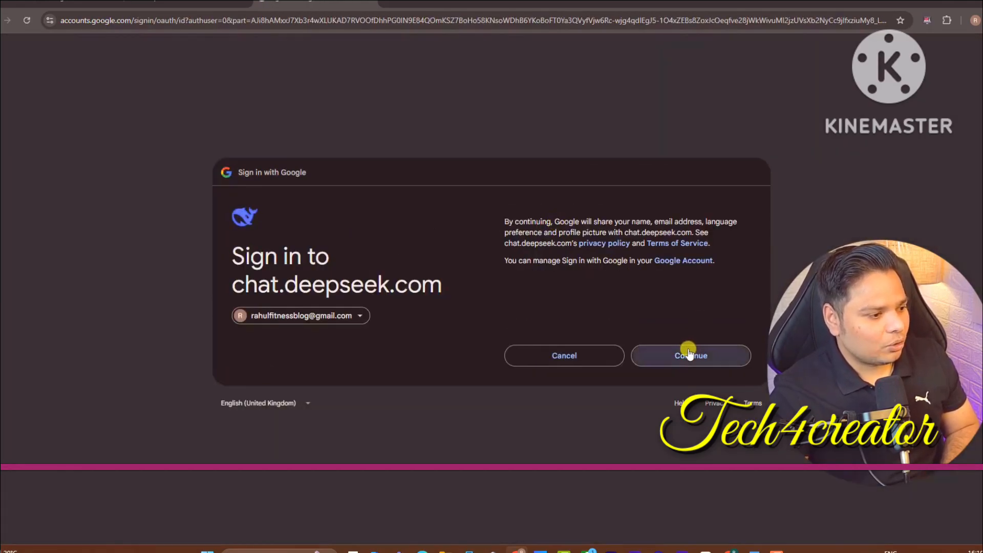
{"action": "left_click", "coordinate": [689, 355]}
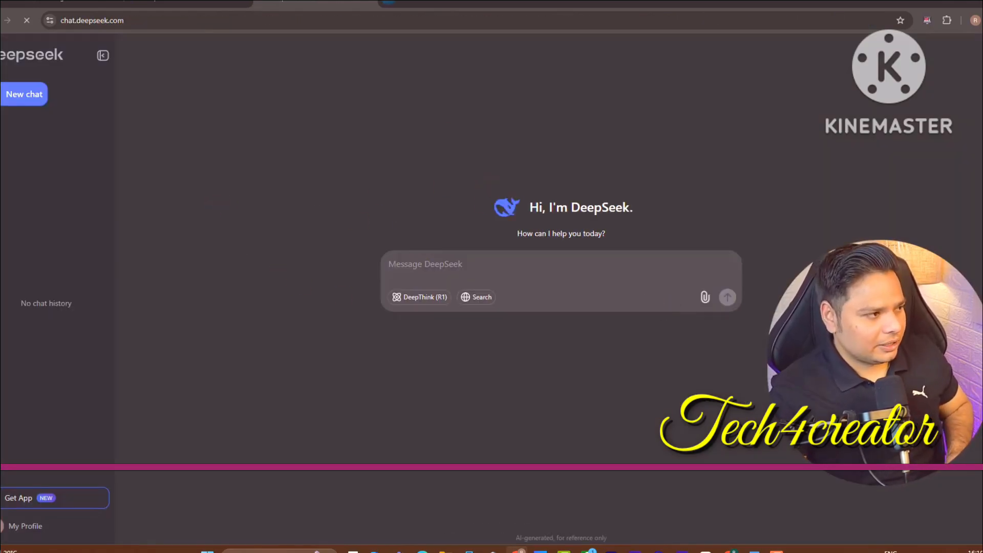
{"action": "left_click", "coordinate": [388, 3]}
Load chatgpt.com in the new tab, then return to the DeepSeek chat
{"action": "type", "text": "chatgpt.com"}
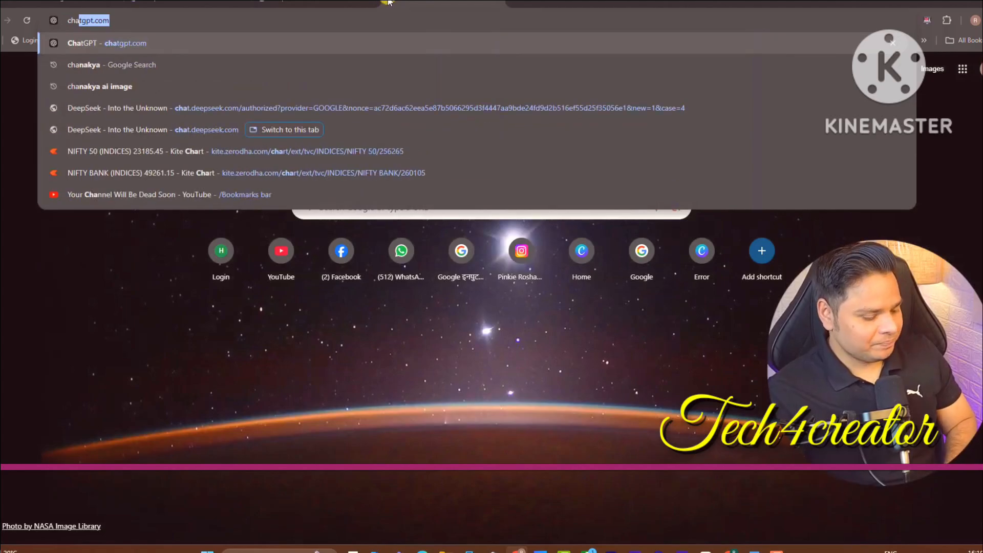
{"action": "key", "text": "Return"}
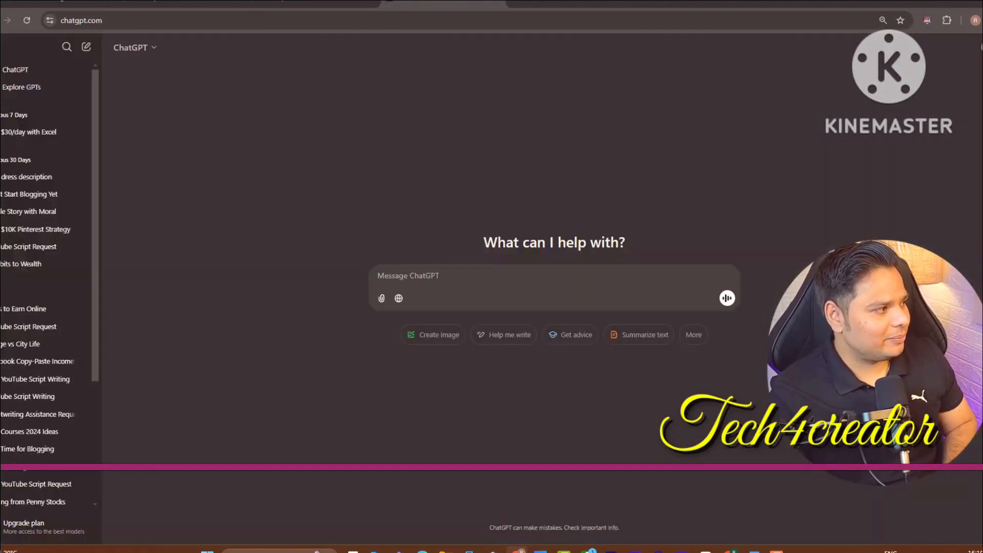
{"action": "left_click", "coordinate": [316, 2]}
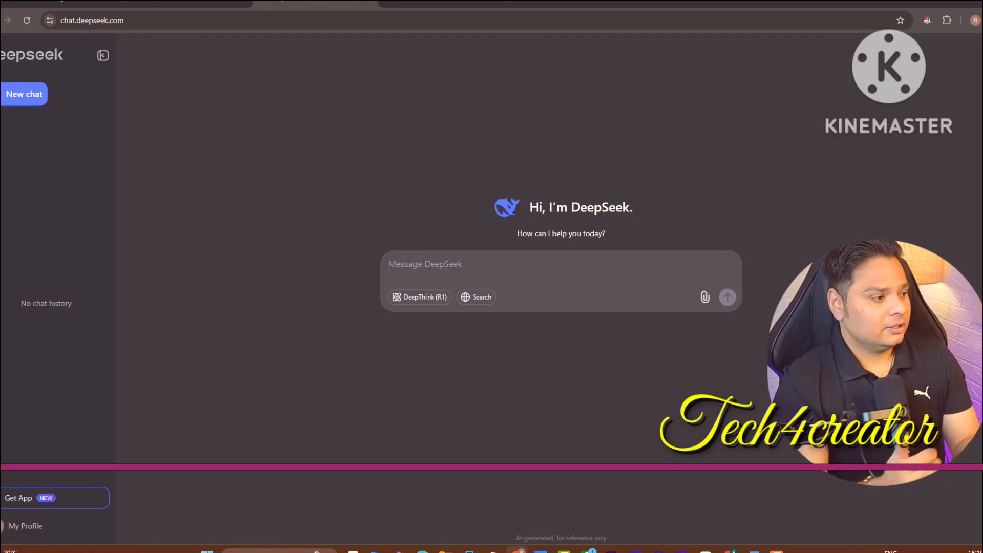
Go from the Medical News Today article back to the Google weight-loss results
{"action": "left_click", "coordinate": [66, 2]}
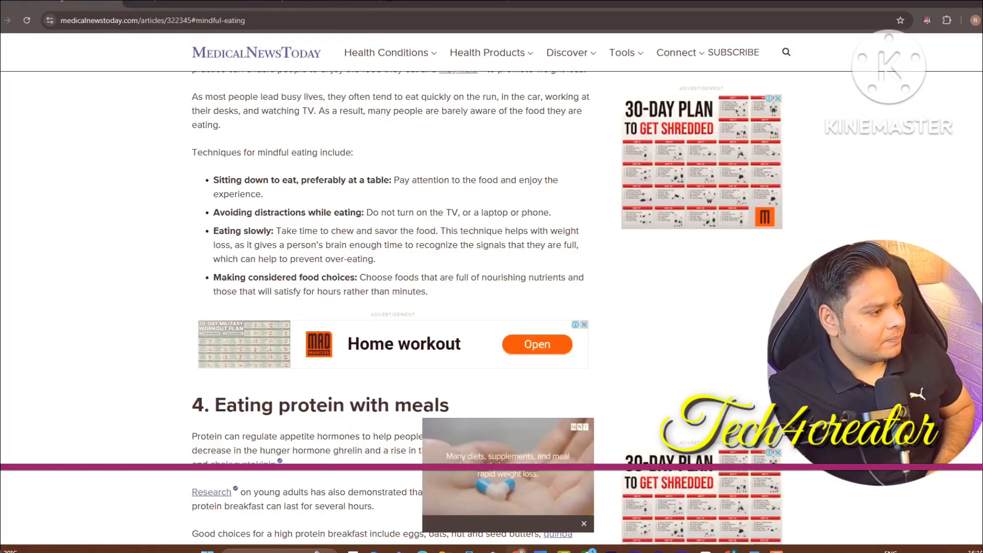
{"action": "left_click", "coordinate": [0, 21]}
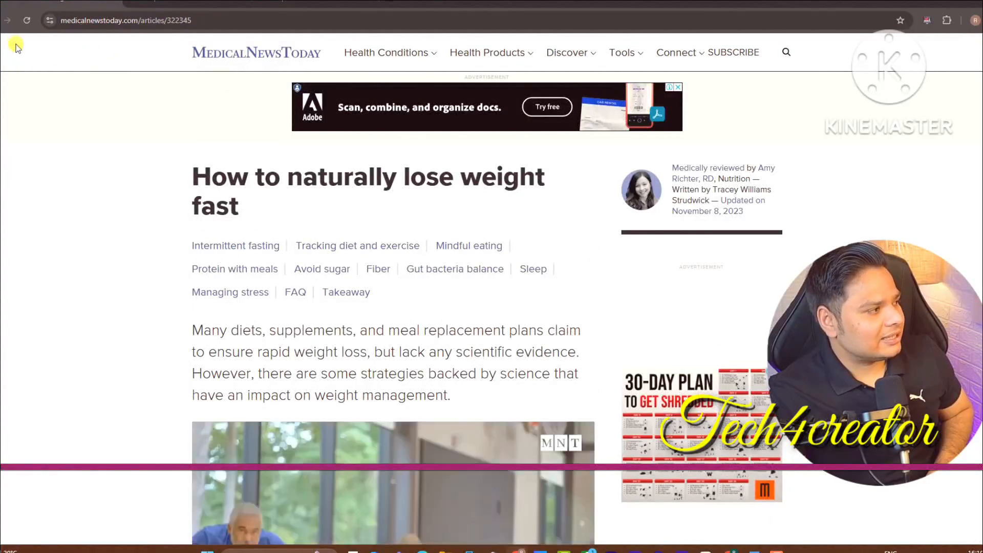
{"action": "left_click", "coordinate": [0, 20]}
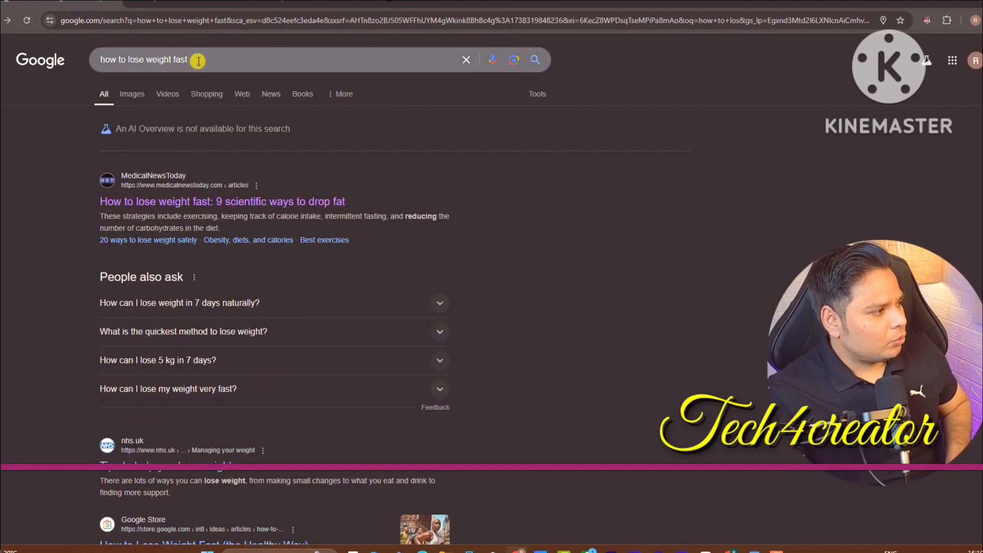
Change the query to 'how to lose weight fast without exercise' and show ChatGPT
{"action": "left_click_drag", "start_coordinate": [197, 61], "coordinate": [77, 59]}
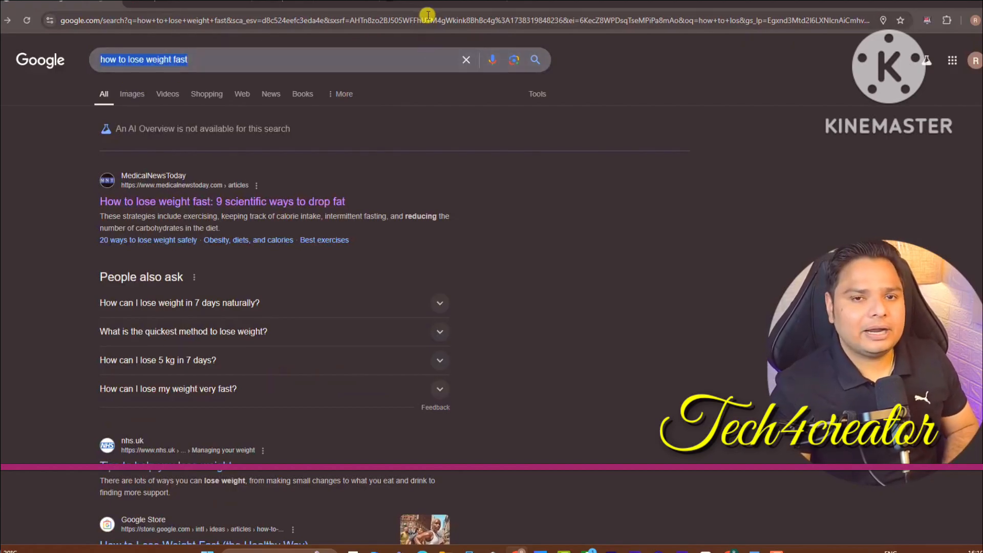
{"action": "left_click", "coordinate": [226, 67]}
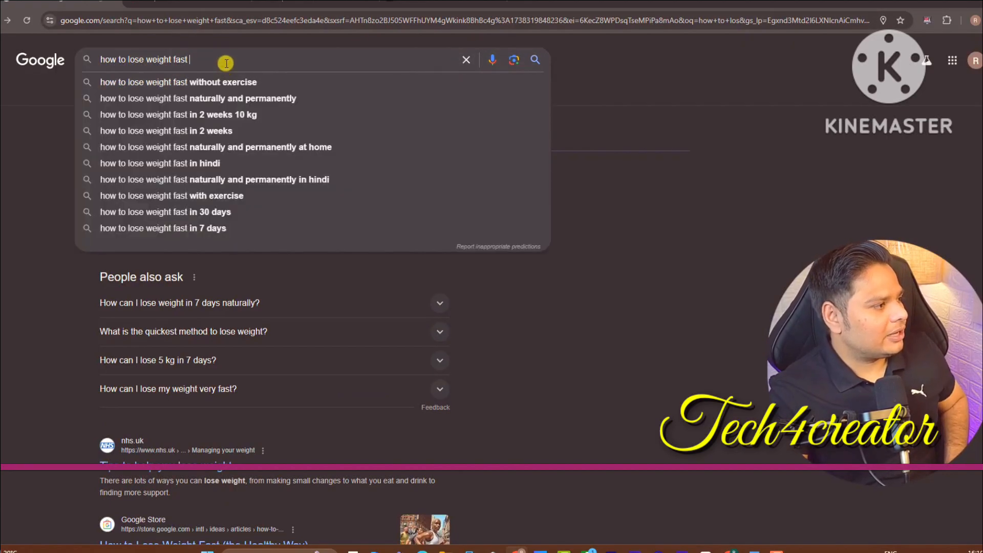
{"action": "key", "text": "Down"}
{"action": "key", "text": "ctrl+a"}
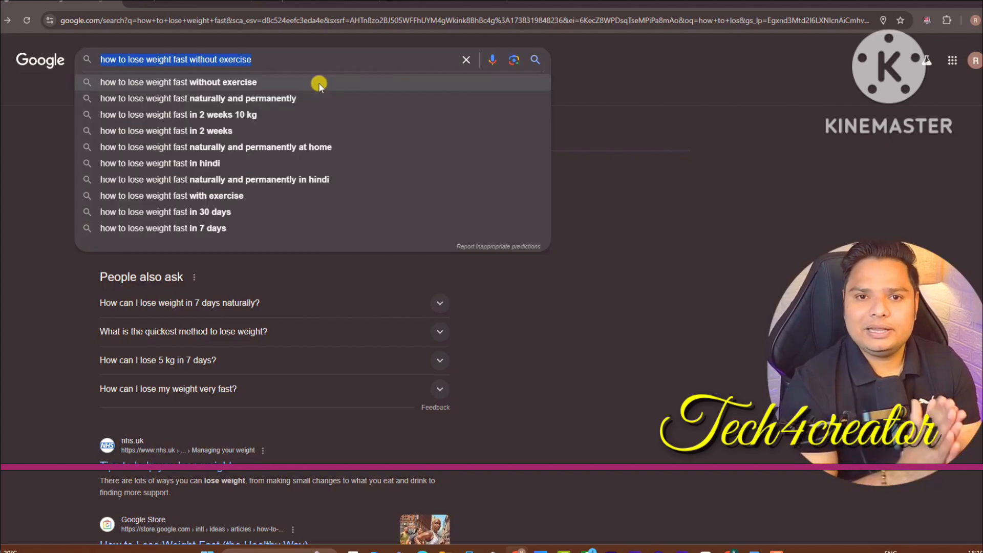
{"action": "left_click", "coordinate": [441, 2]}
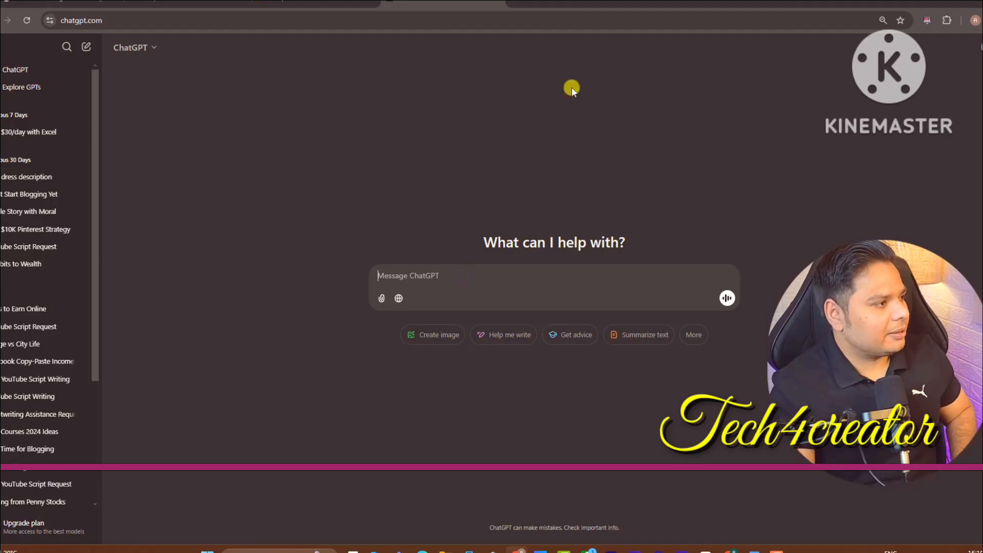
Bring the DeepSeek chat tab to the front
{"action": "left_click", "coordinate": [328, 2]}
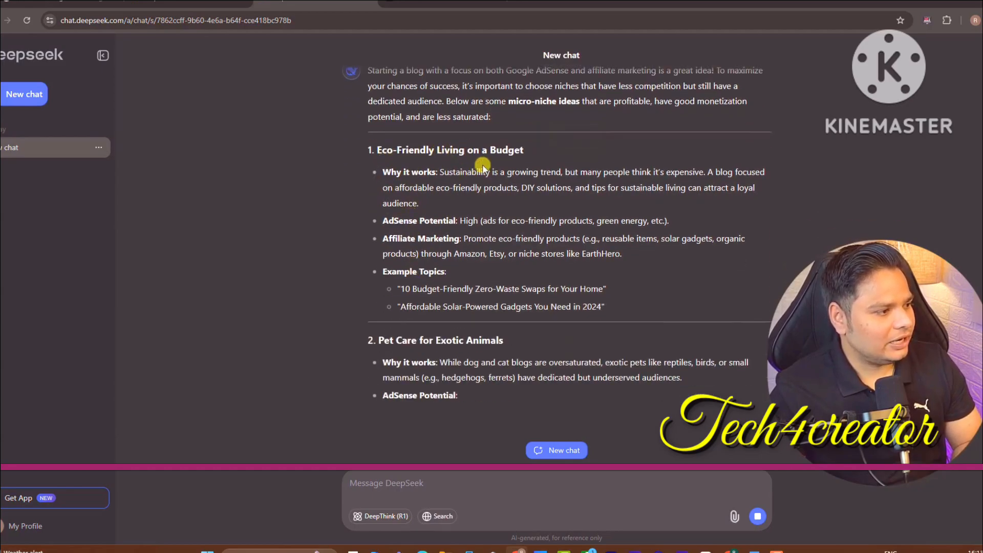
{"action": "left_click_drag", "start_coordinate": [533, 156], "coordinate": [408, 82]}
{"action": "scroll", "coordinate": [568, 256], "scroll_direction": "up", "scroll_amount": 3}
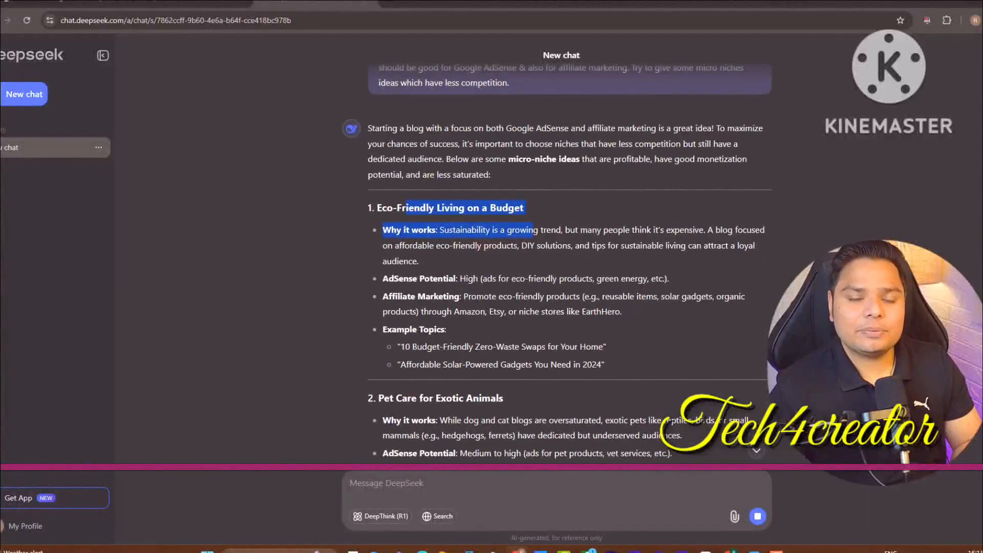
{"action": "left_click", "coordinate": [424, 204]}
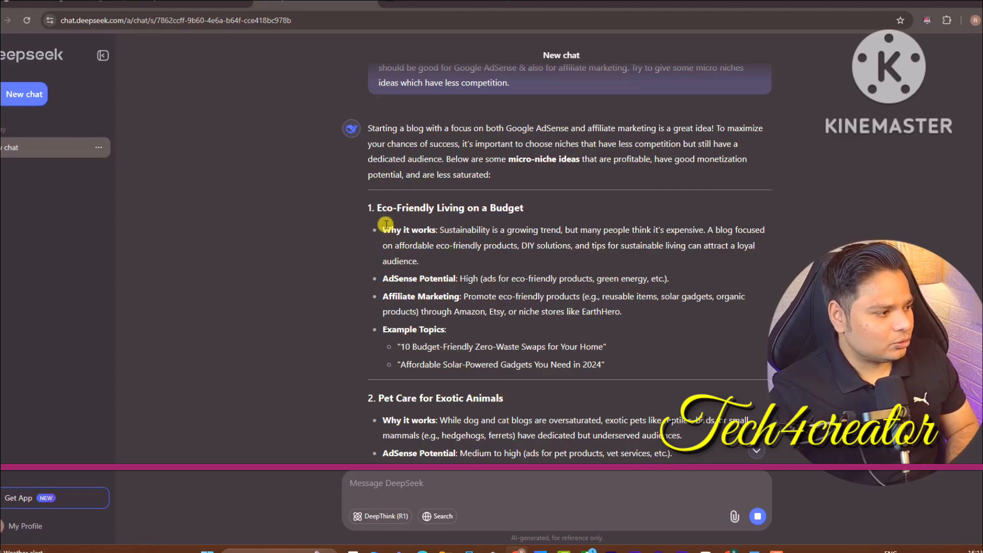
{"action": "double_click", "coordinate": [390, 230]}
{"action": "left_click_drag", "start_coordinate": [408, 238], "coordinate": [500, 268]}
{"action": "double_click", "coordinate": [403, 346]}
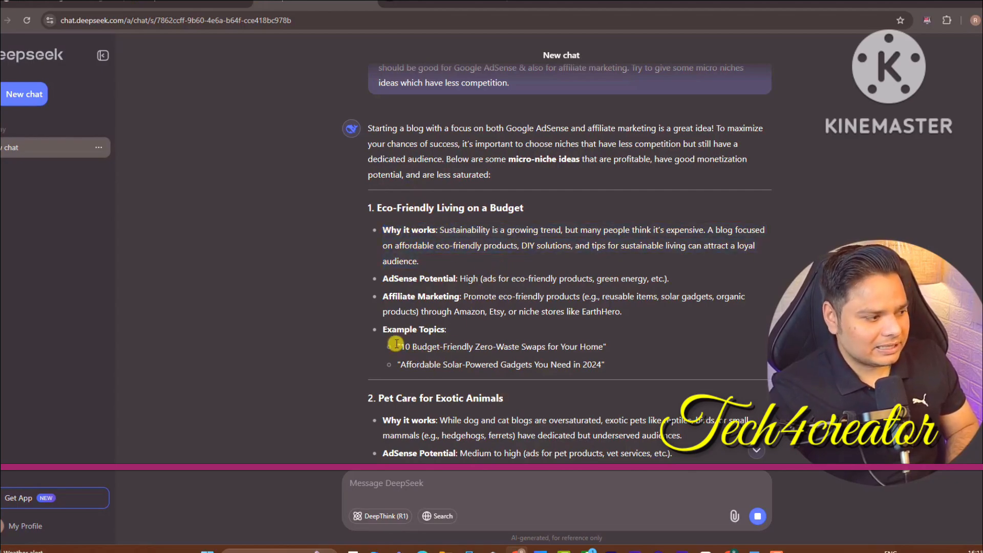
{"action": "left_click_drag", "start_coordinate": [419, 341], "coordinate": [480, 342]}
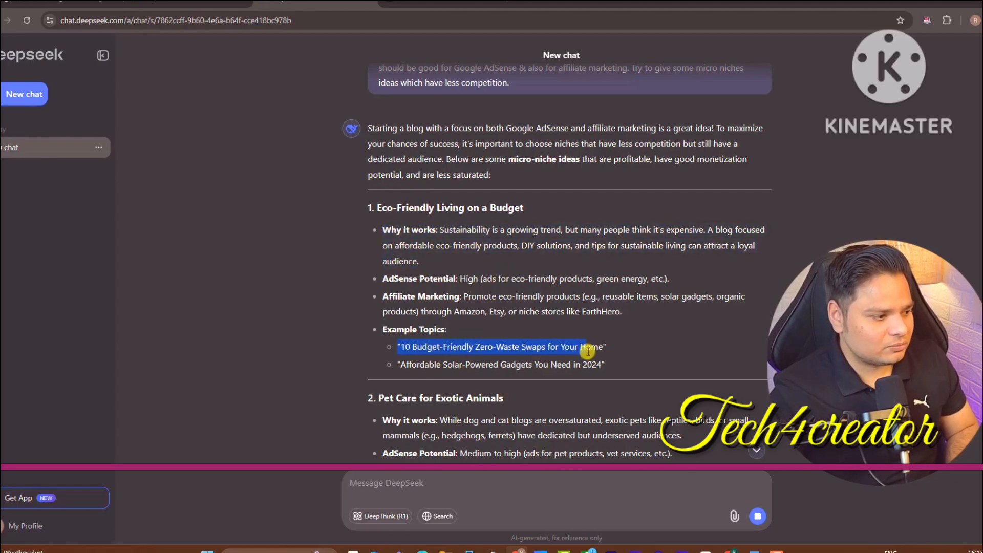
{"action": "left_click_drag", "start_coordinate": [587, 351], "coordinate": [602, 348]}
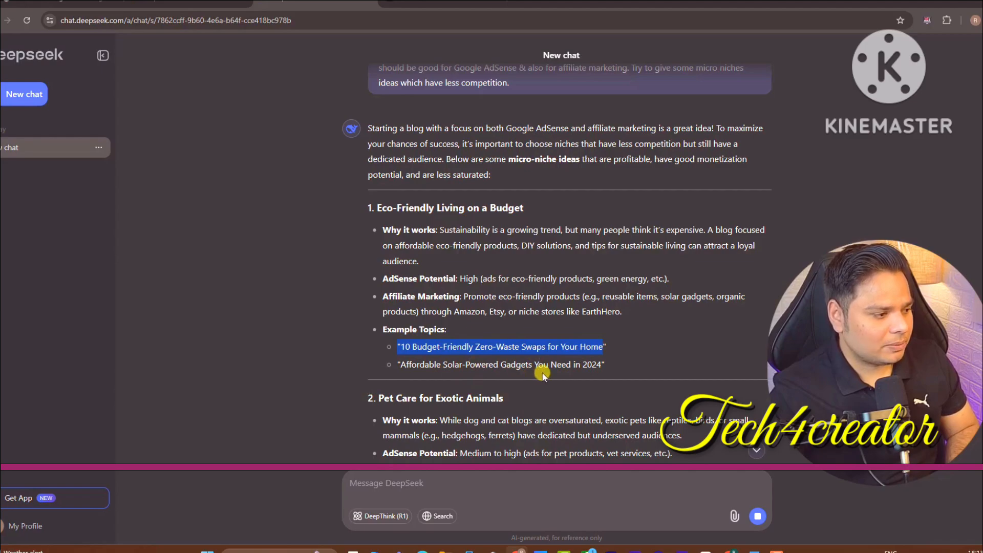
{"action": "scroll", "coordinate": [962, 227], "scroll_direction": "down", "scroll_amount": 3}
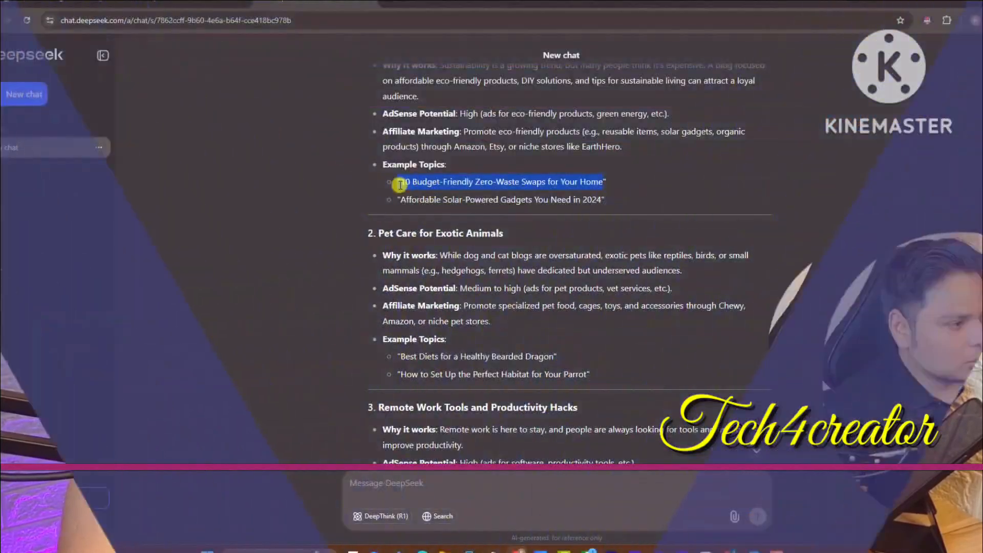
{"action": "left_click_drag", "start_coordinate": [396, 234], "coordinate": [490, 234]}
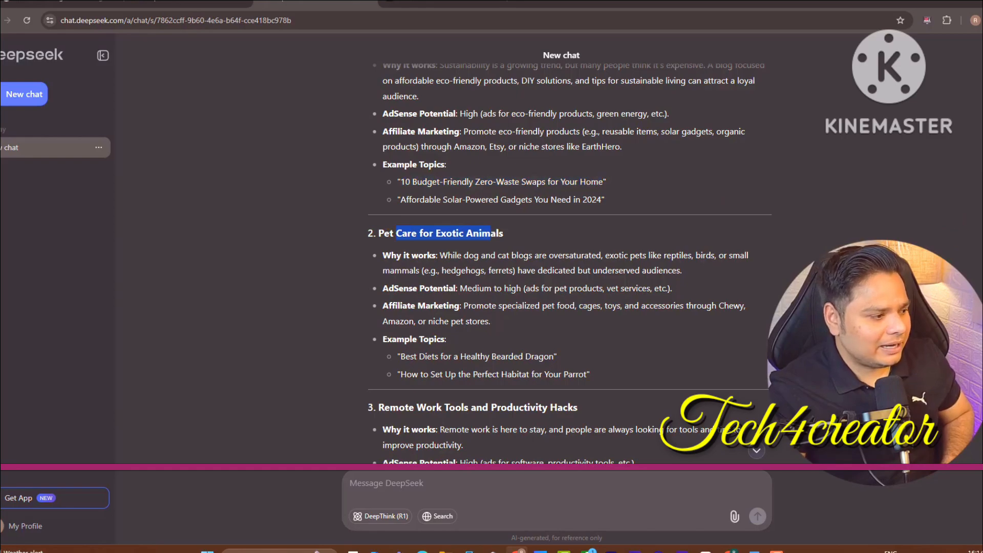
{"action": "scroll", "coordinate": [487, 221], "scroll_direction": "down", "scroll_amount": 7}
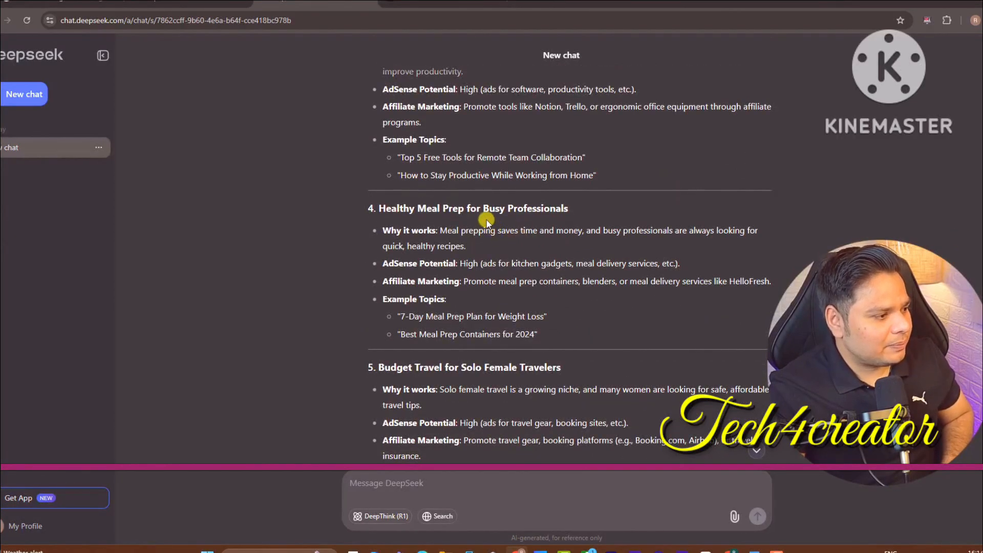
{"action": "scroll", "coordinate": [486, 221], "scroll_direction": "down", "scroll_amount": 2}
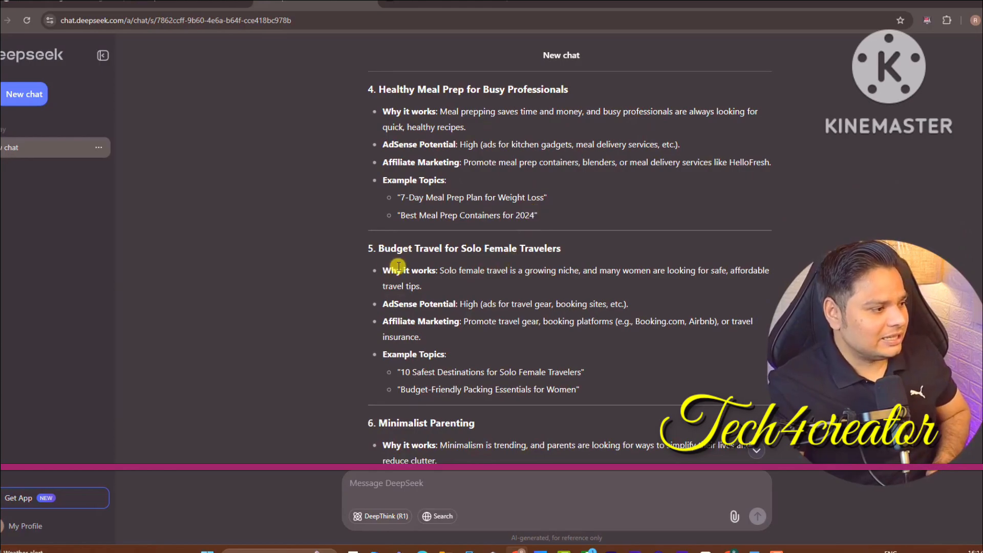
{"action": "scroll", "coordinate": [555, 247], "scroll_direction": "down", "scroll_amount": 2}
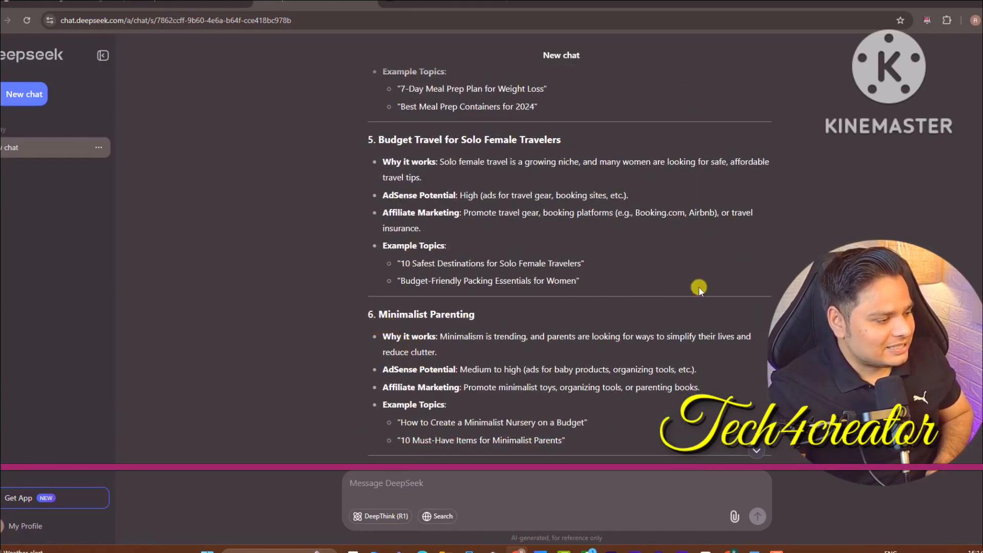
{"action": "scroll", "coordinate": [698, 288], "scroll_direction": "down", "scroll_amount": 6}
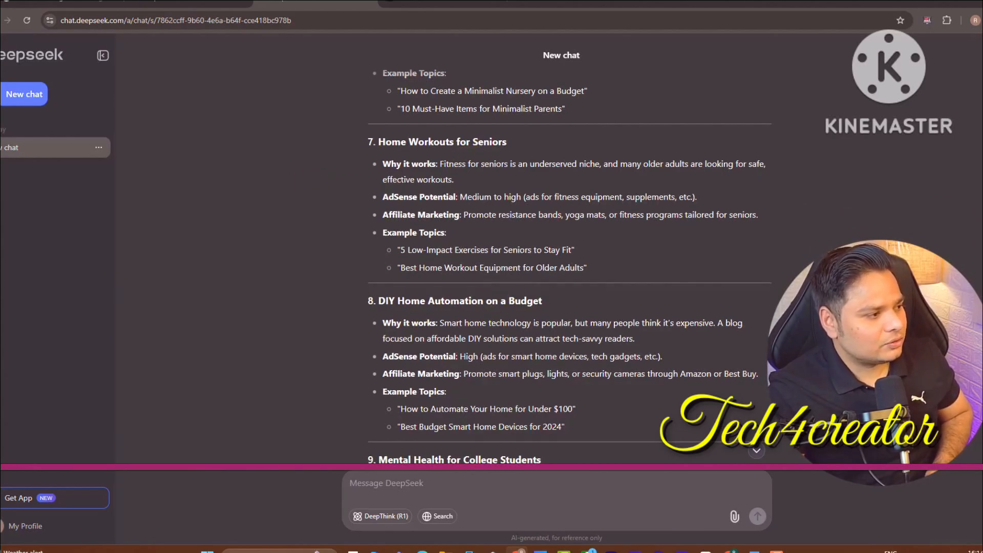
{"action": "scroll", "coordinate": [745, 229], "scroll_direction": "down", "scroll_amount": 6}
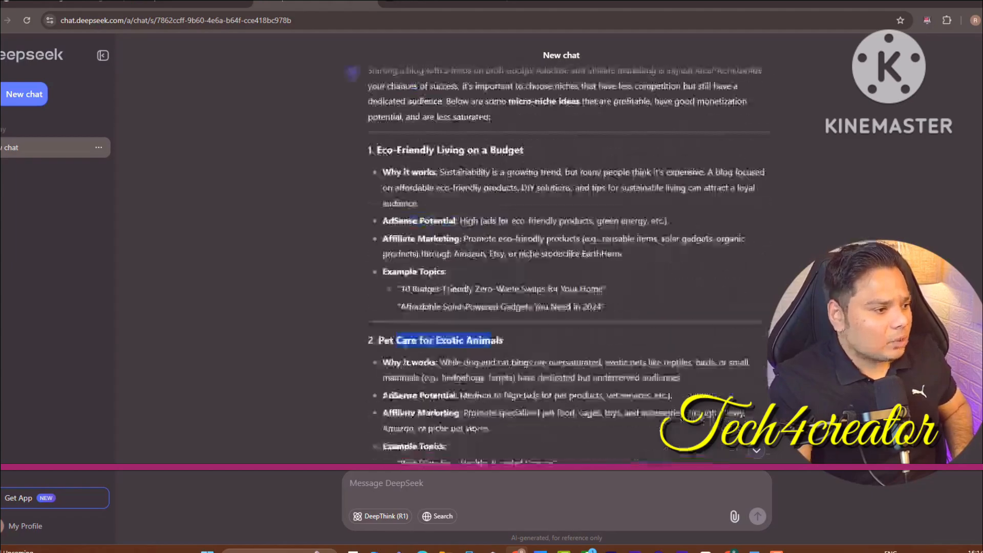
{"action": "scroll", "coordinate": [314, 134], "scroll_direction": "up", "scroll_amount": 2}
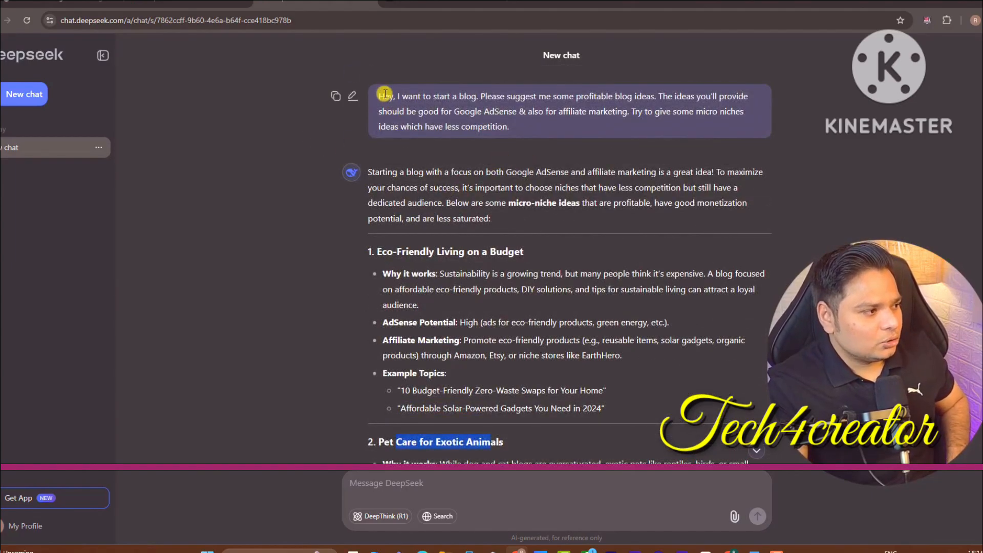
Send the DeepSeek blog-ideas prompt to ChatGPT as a new message
{"action": "double_click", "coordinate": [385, 93]}
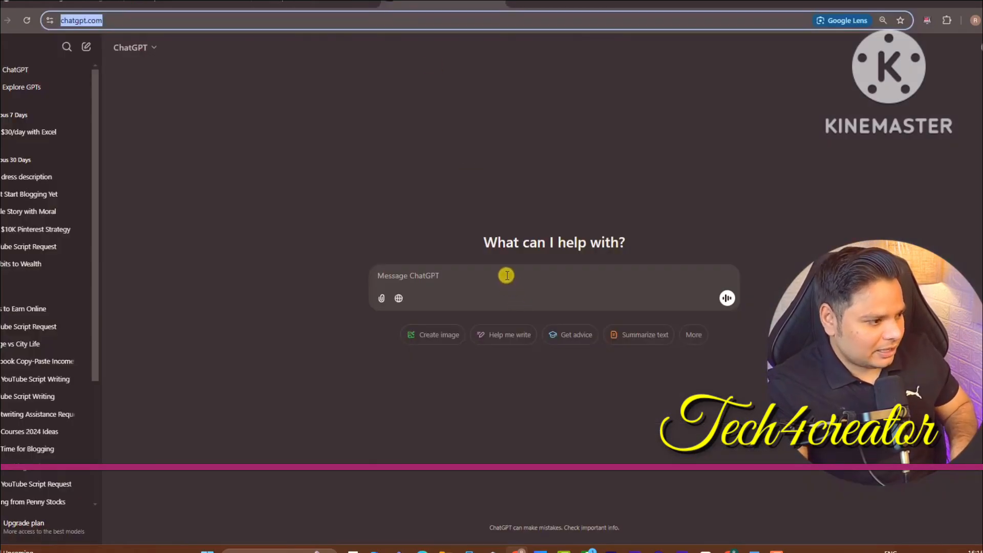
{"action": "left_click", "coordinate": [507, 275]}
{"action": "type", "text": "Hey, I want to start a blog. Please suggest me some profitable blog ideas. The ideas you'll provide should be good for Google AdSense & also for affiliate marketing. Try to give some micro niches ideas which have less competition."}
{"action": "key", "text": "Return"}
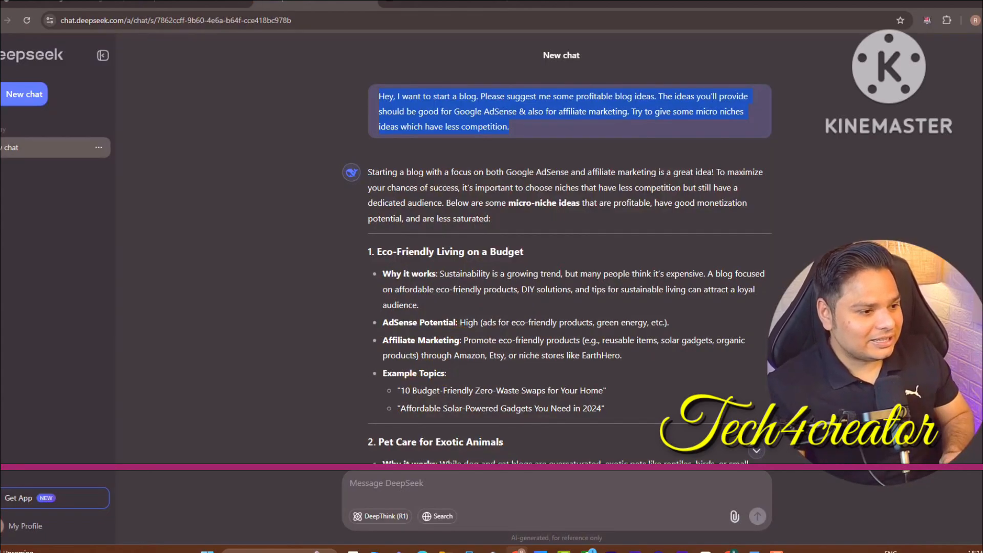
{"action": "scroll", "coordinate": [573, 168], "scroll_direction": "down", "scroll_amount": 5}
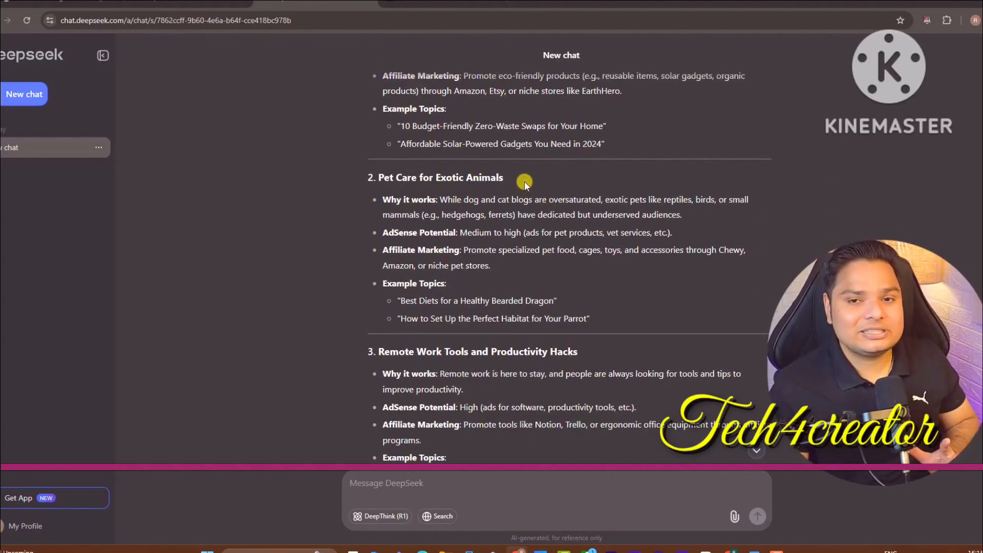
{"action": "scroll", "coordinate": [778, 136], "scroll_direction": "up", "scroll_amount": 5}
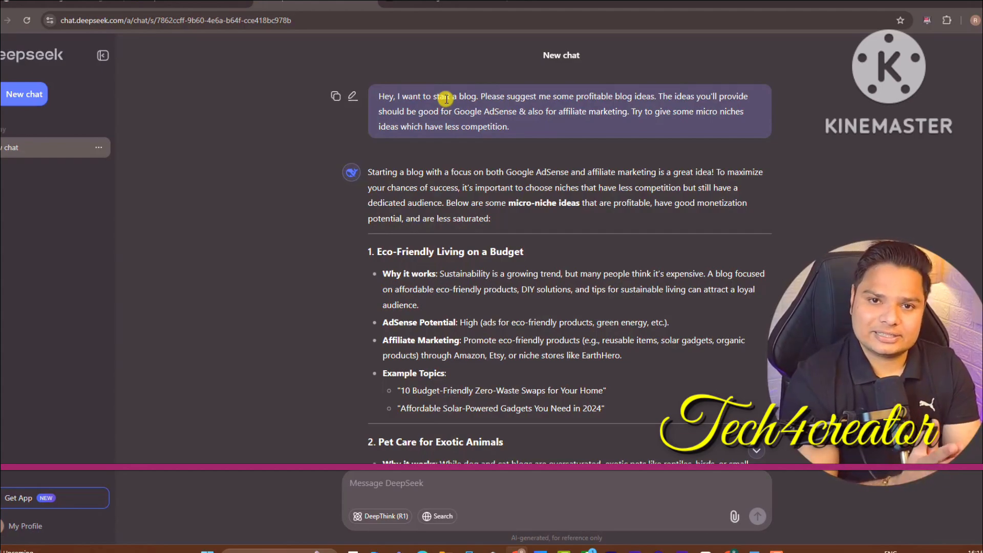
{"action": "scroll", "coordinate": [568, 266], "scroll_direction": "down", "scroll_amount": 15}
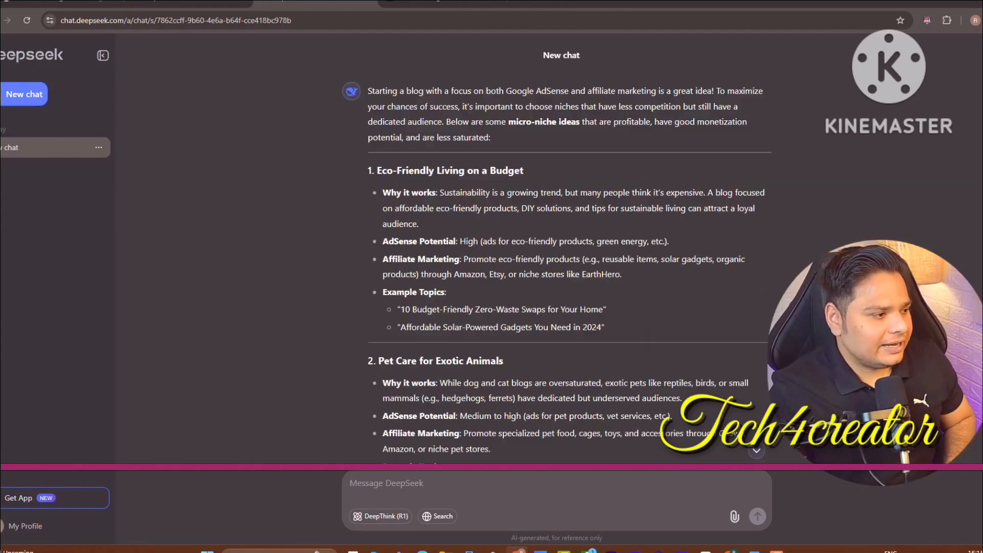
{"action": "scroll", "coordinate": [568, 266], "scroll_direction": "down", "scroll_amount": 15}
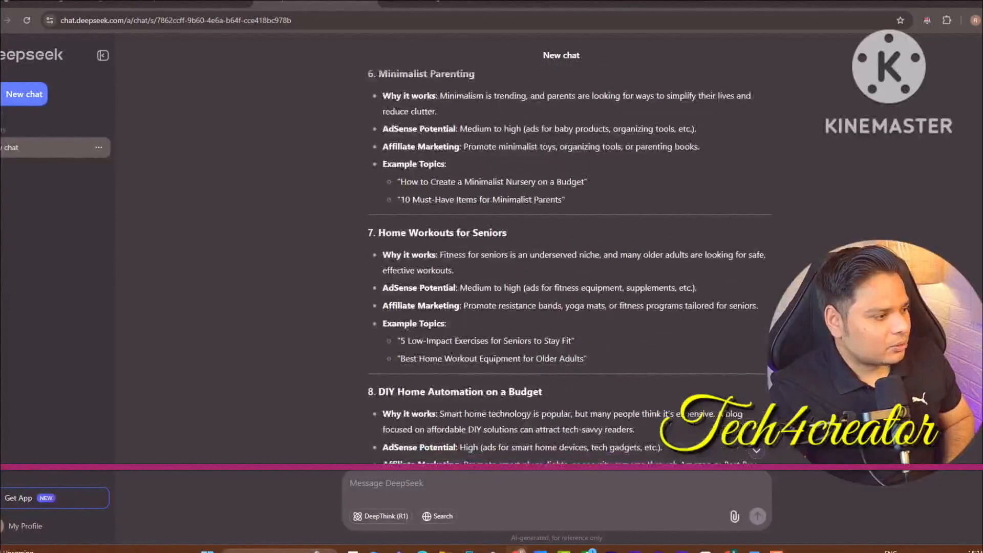
{"action": "scroll", "coordinate": [568, 266], "scroll_direction": "down", "scroll_amount": 1}
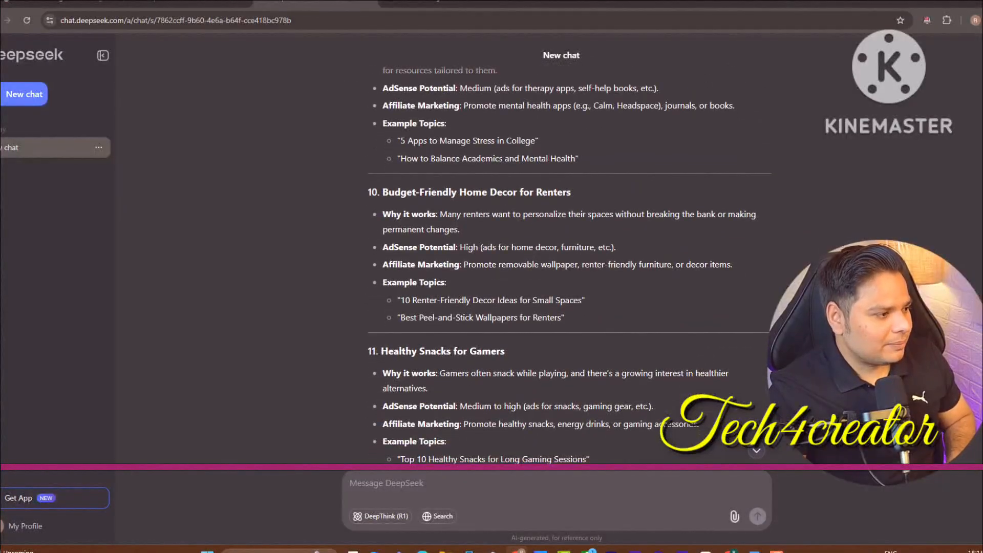
{"action": "scroll", "coordinate": [568, 266], "scroll_direction": "up", "scroll_amount": 2}
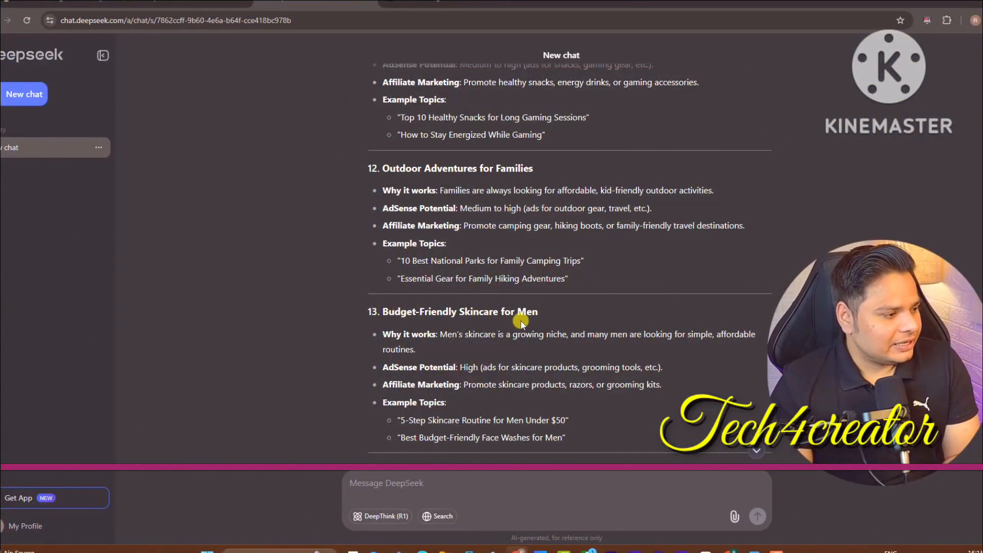
{"action": "left_click_drag", "start_coordinate": [466, 314], "coordinate": [381, 316]}
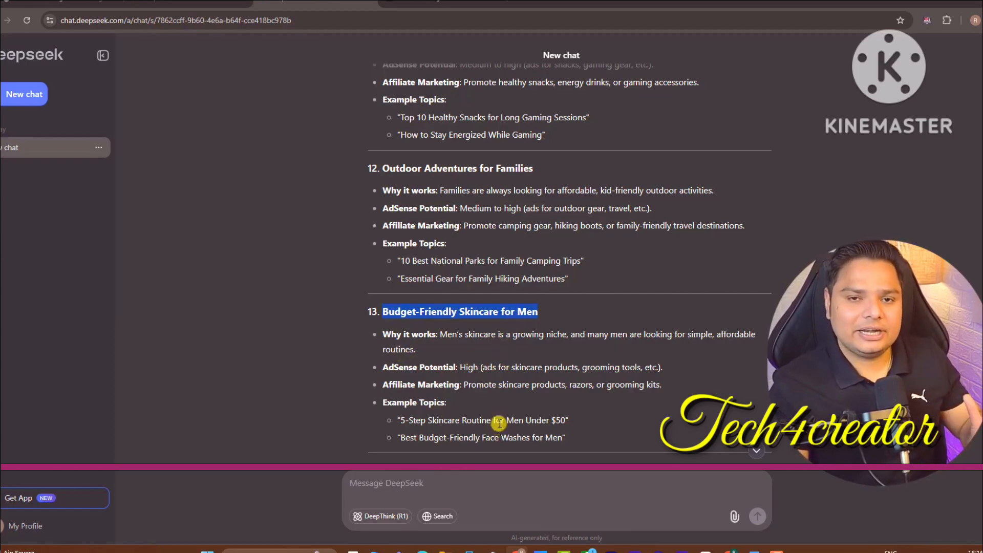
{"action": "left_click", "coordinate": [451, 477]}
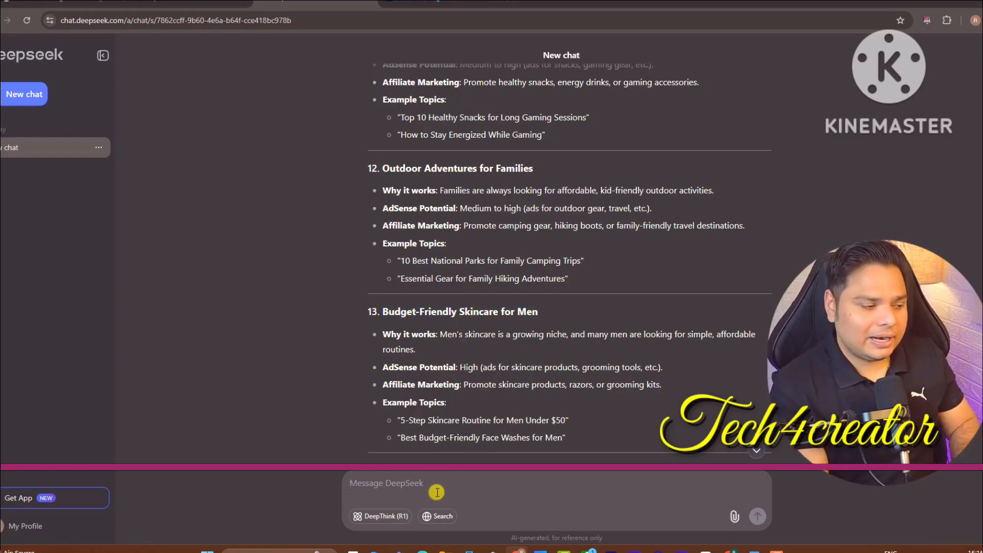
{"action": "triple_click", "coordinate": [382, 313]}
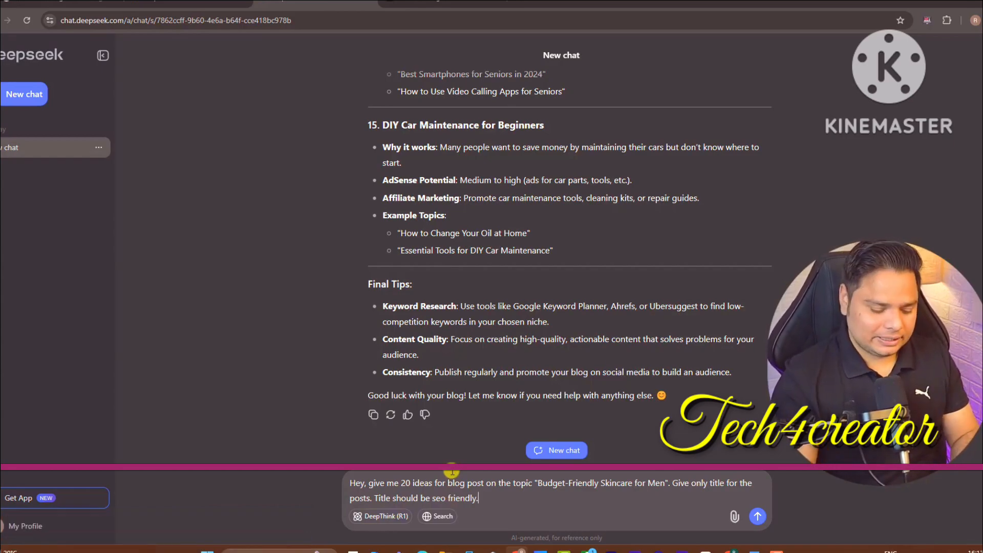
Send the request for 20 SEO titles on Budget-Friendly Skincare for Men and review them
{"action": "key", "text": "Return"}
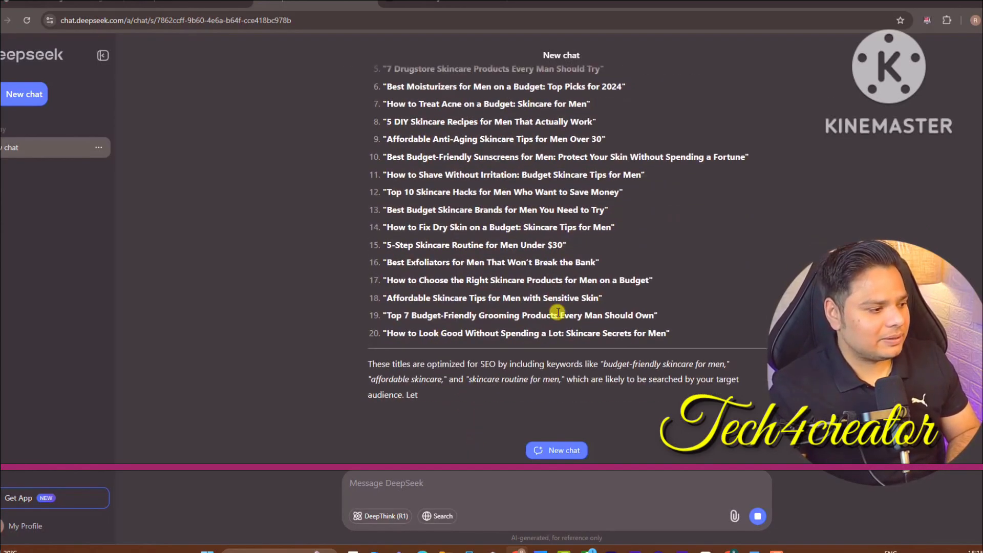
{"action": "scroll", "coordinate": [561, 266], "scroll_direction": "up", "scroll_amount": 8}
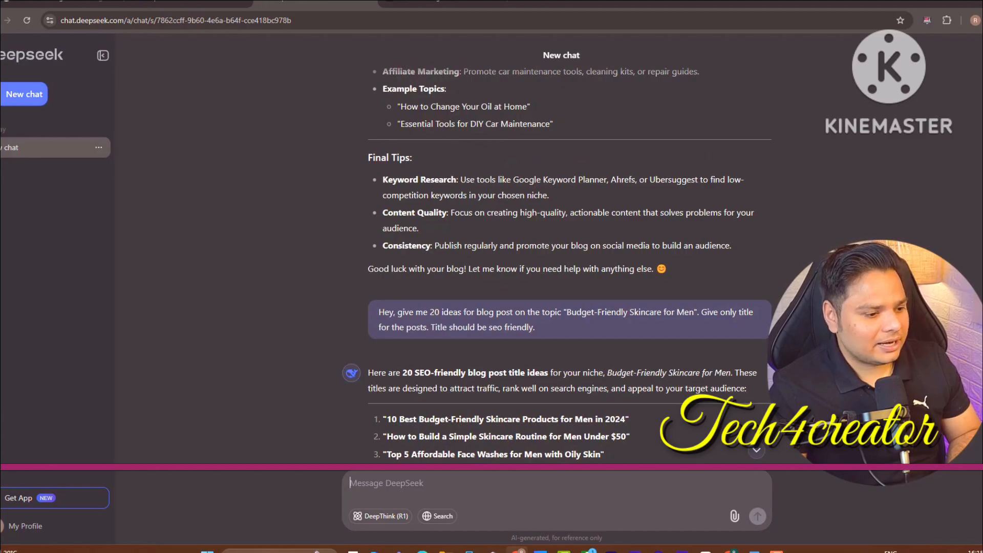
{"action": "scroll", "coordinate": [561, 266], "scroll_direction": "down", "scroll_amount": 4}
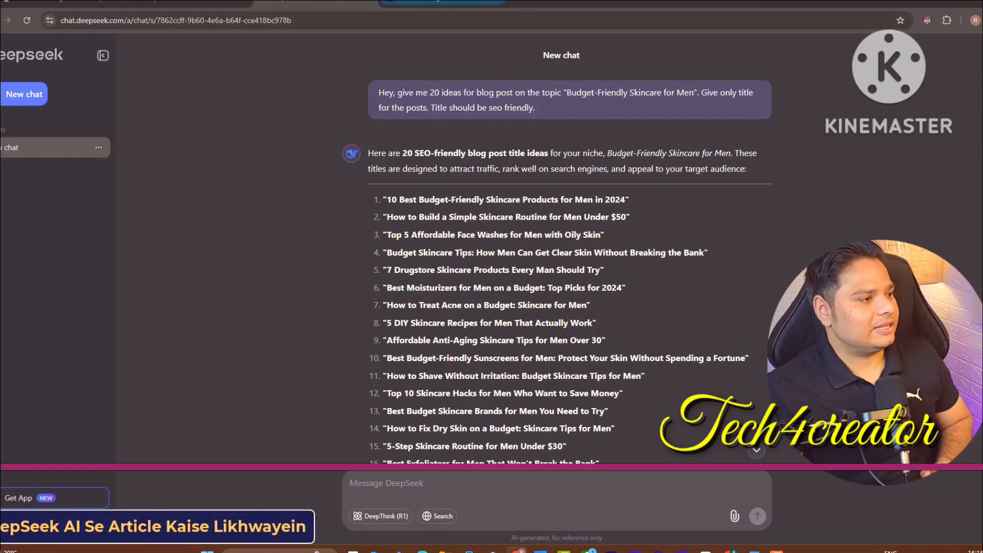
Copy the 'Top 5 Affordable Face Washes for Men with Oily Skin' title and open Google Input Tools
{"action": "left_click_drag", "start_coordinate": [388, 235], "coordinate": [605, 232]}
{"action": "key", "text": "ctrl+c"}
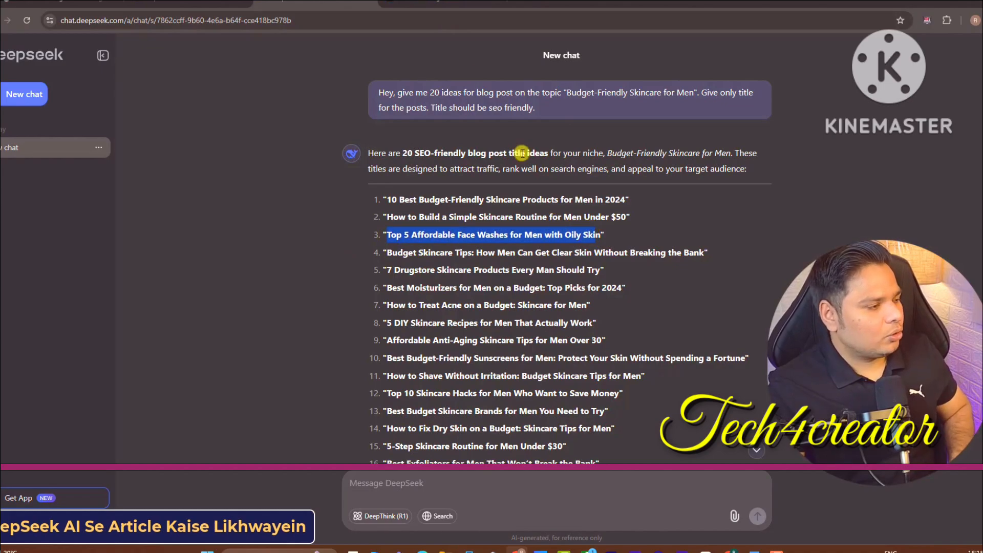
{"action": "left_click", "coordinate": [517, 2]}
{"action": "left_click", "coordinate": [125, 41]}
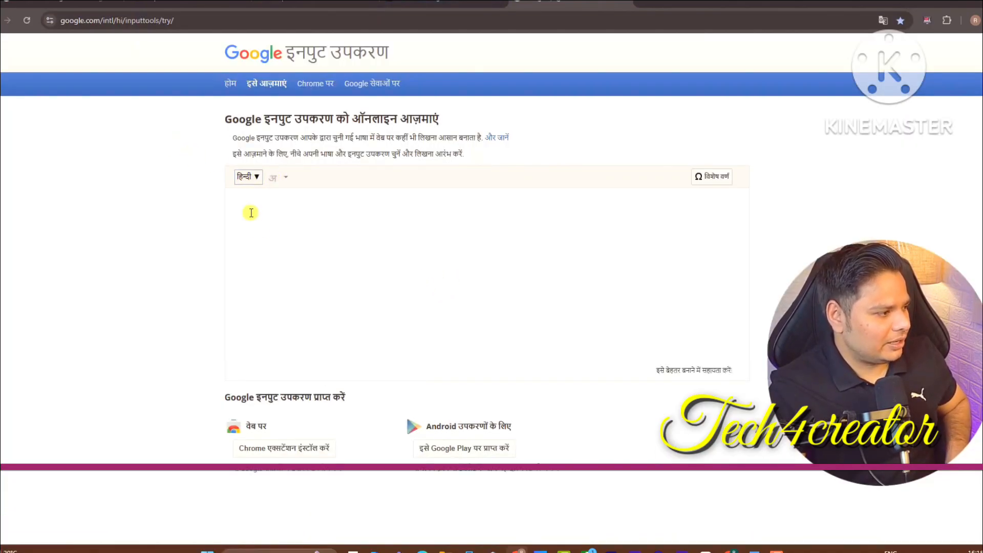
Paste the face-wash title into Google Input Tools, then skim the NHS weight-loss tips page
{"action": "key", "text": "ctrl+v"}
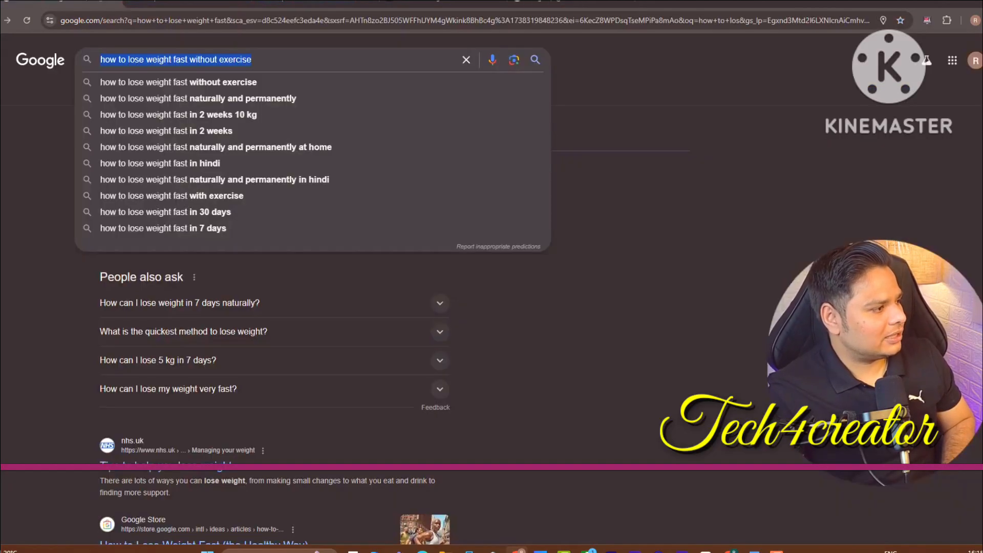
{"action": "left_click", "coordinate": [154, 467]}
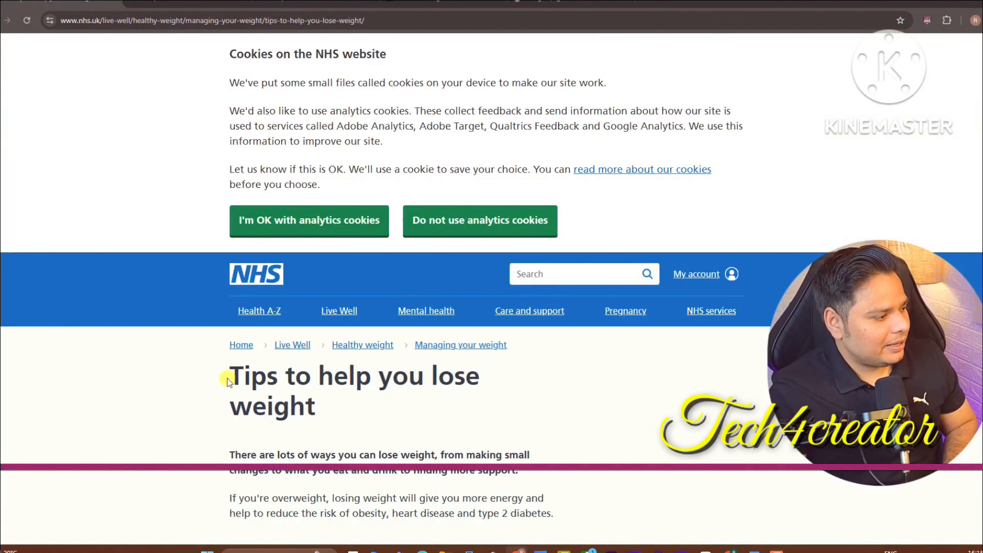
{"action": "left_click_drag", "start_coordinate": [228, 381], "coordinate": [317, 409]}
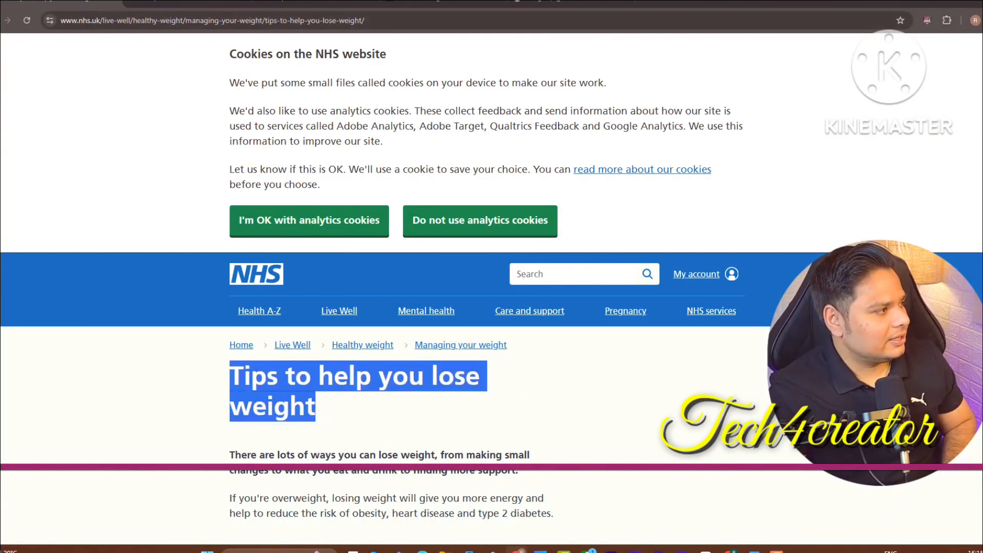
{"action": "key", "text": "alt+Left"}
{"action": "scroll", "coordinate": [410, 345], "scroll_direction": "down", "scroll_amount": 15}
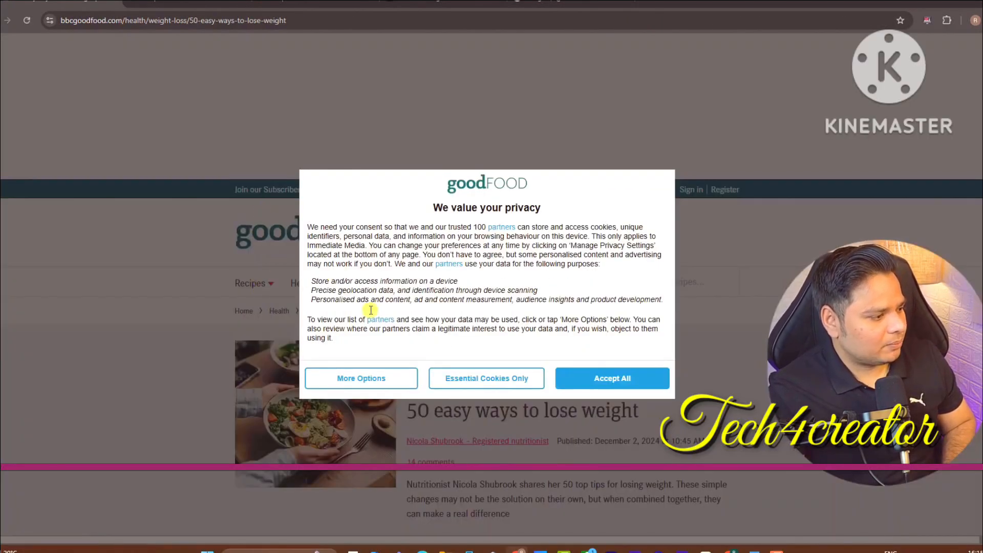
Accept cookies and browse BBC Good Food's Healthy Diet Plan and healthy eating hub pages
{"action": "left_click", "coordinate": [612, 379]}
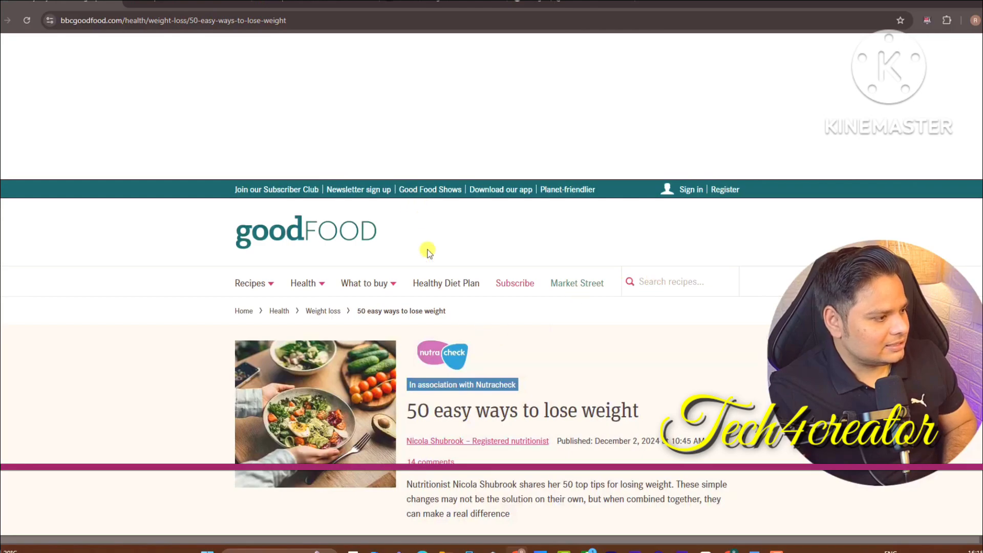
{"action": "left_click", "coordinate": [428, 281]}
{"action": "scroll", "coordinate": [834, 151], "scroll_direction": "down", "scroll_amount": 5}
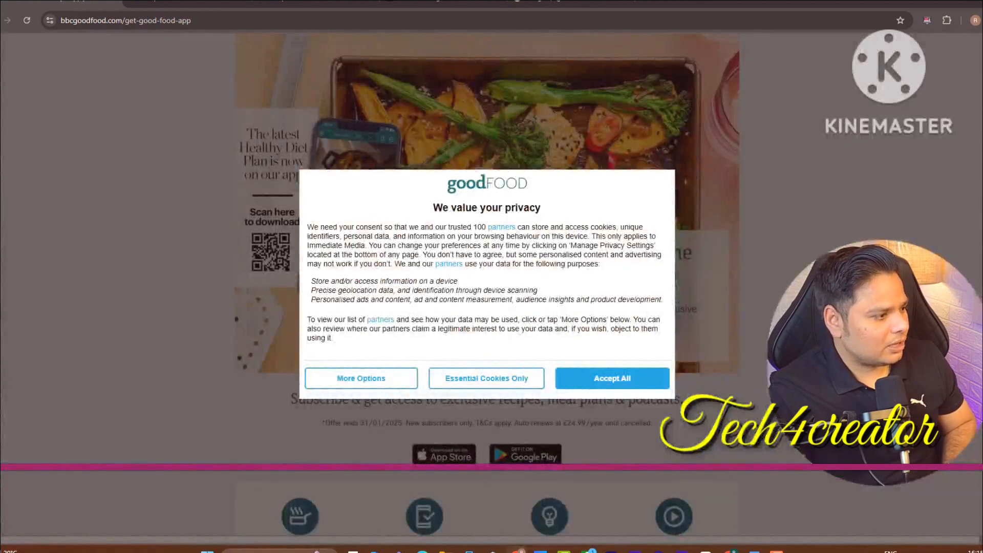
{"action": "left_click", "coordinate": [559, 378]}
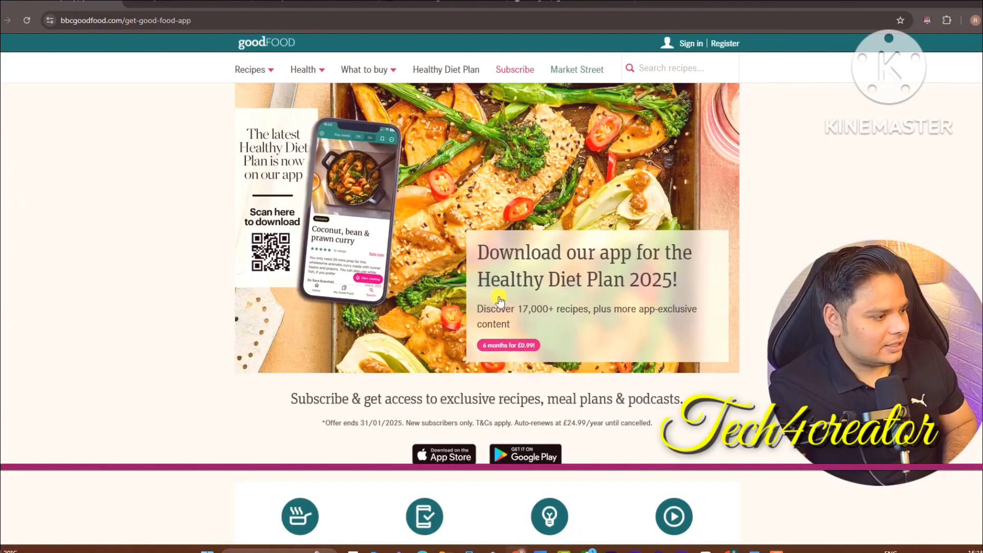
{"action": "scroll", "coordinate": [487, 307], "scroll_direction": "down", "scroll_amount": 10}
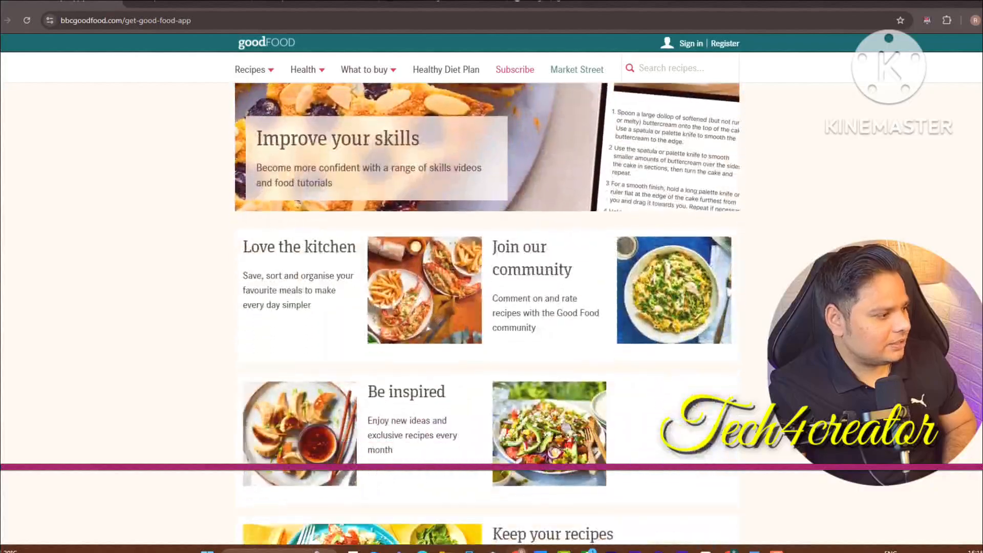
{"action": "scroll", "coordinate": [471, 160], "scroll_direction": "down", "scroll_amount": 8}
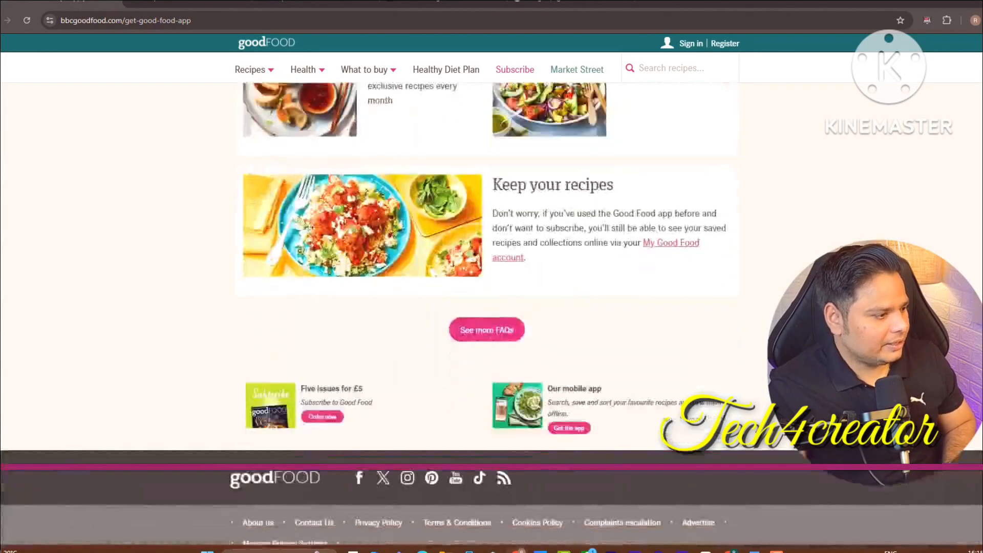
{"action": "mouse_move", "coordinate": [328, 86]}
{"action": "left_click", "coordinate": [313, 134]}
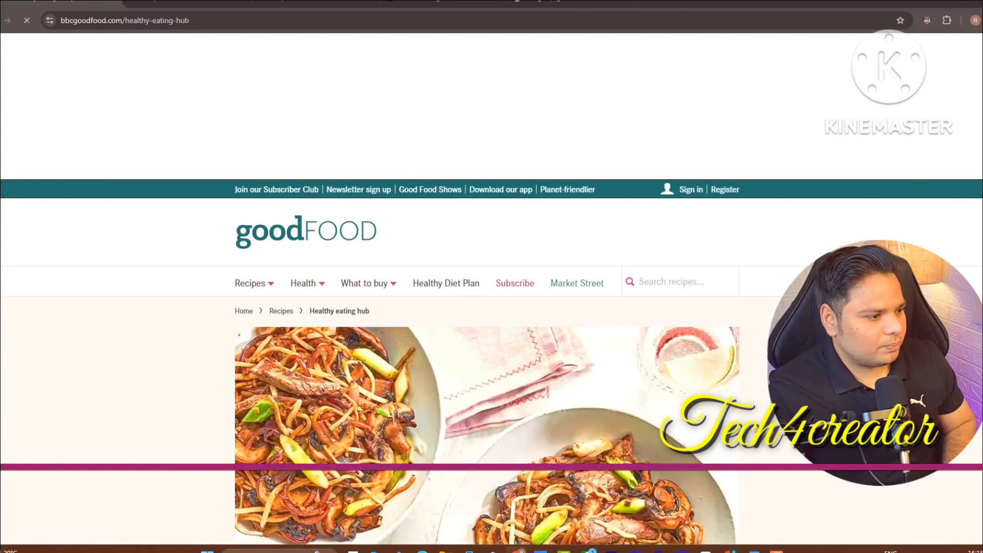
{"action": "scroll", "coordinate": [321, 275], "scroll_direction": "down", "scroll_amount": 8}
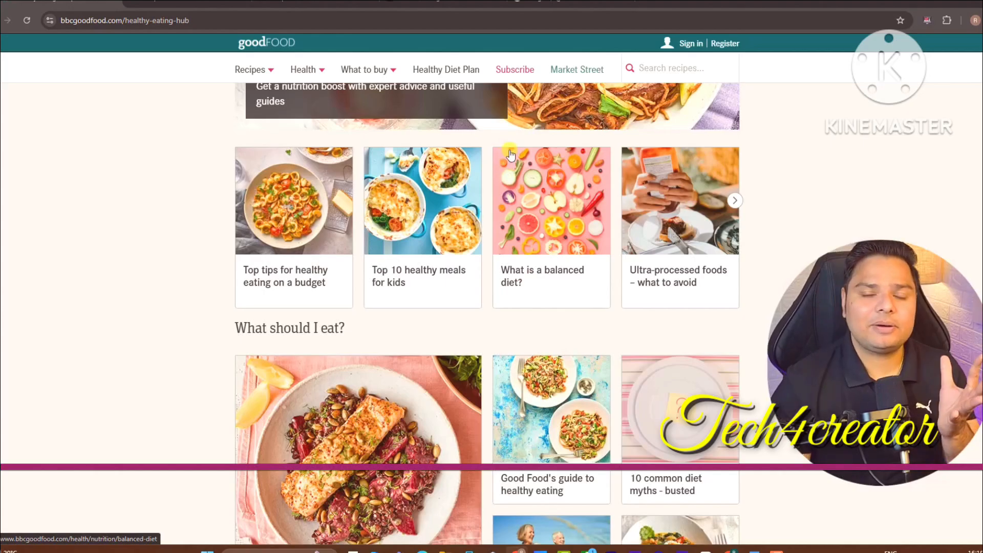
{"action": "left_click", "coordinate": [128, 6]}
{"action": "left_click", "coordinate": [443, 2]}
Copy the face-wash blog title from Google Input Tools and return to the DeepSeek message box
{"action": "left_click", "coordinate": [538, 3]}
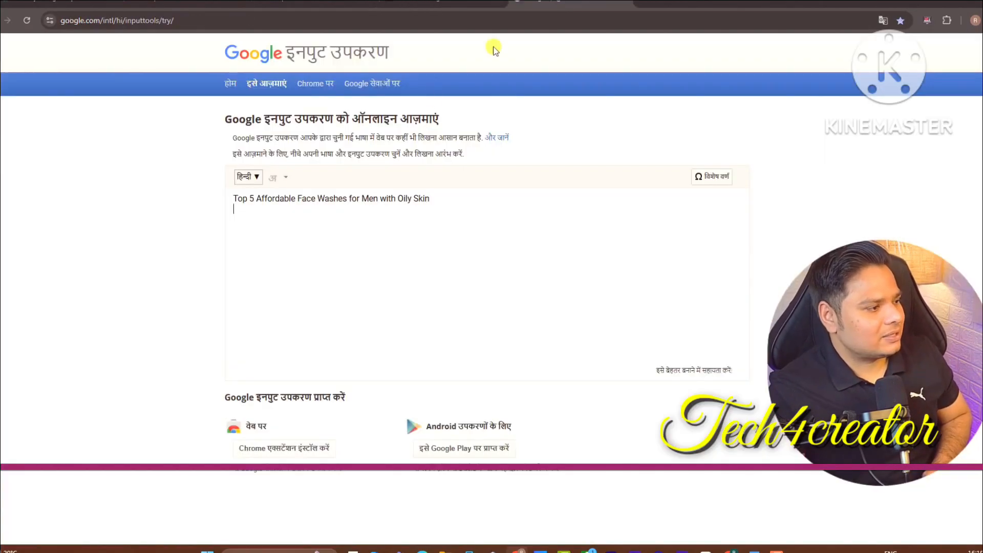
{"action": "left_click_drag", "start_coordinate": [444, 201], "coordinate": [17, 191]}
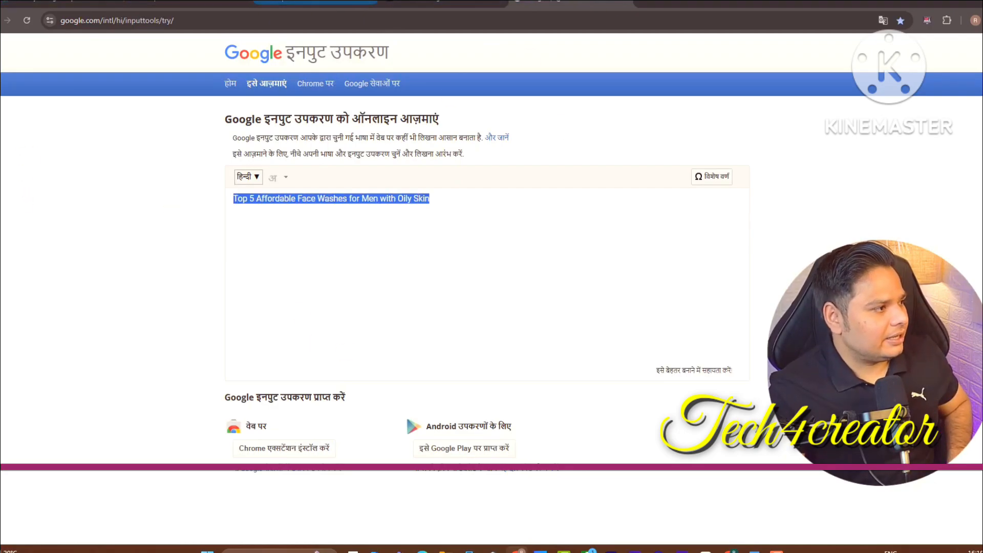
{"action": "left_click", "coordinate": [323, 2]}
{"action": "left_click", "coordinate": [432, 489]}
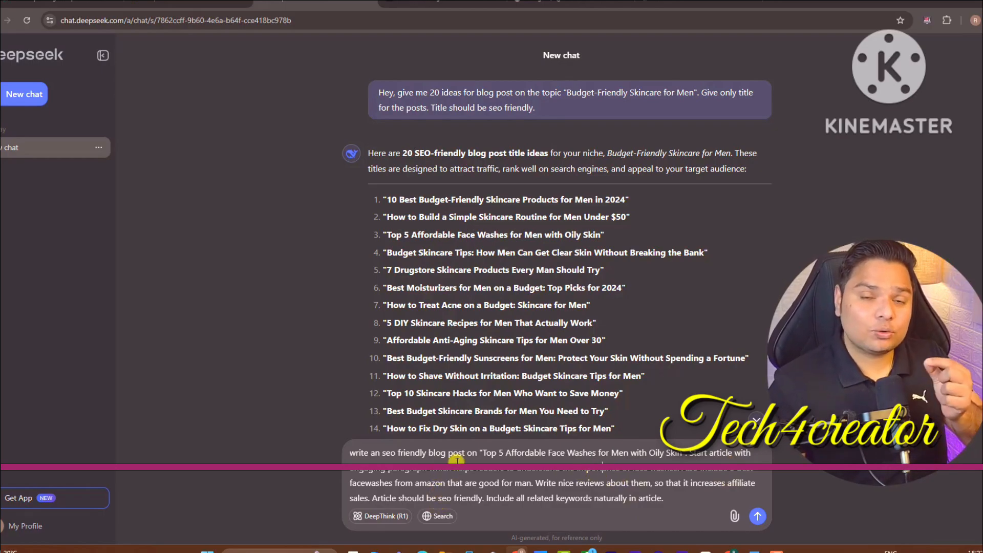
Send the prompt requesting an SEO blog post on the top 5 affordable face washes for oily skin
{"action": "left_click", "coordinate": [751, 512]}
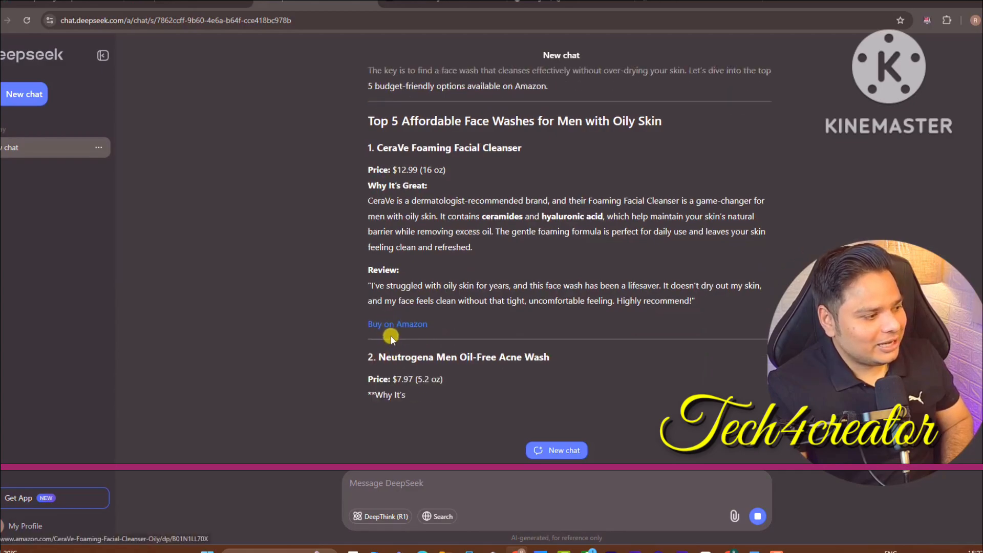
{"action": "left_click", "coordinate": [388, 307]}
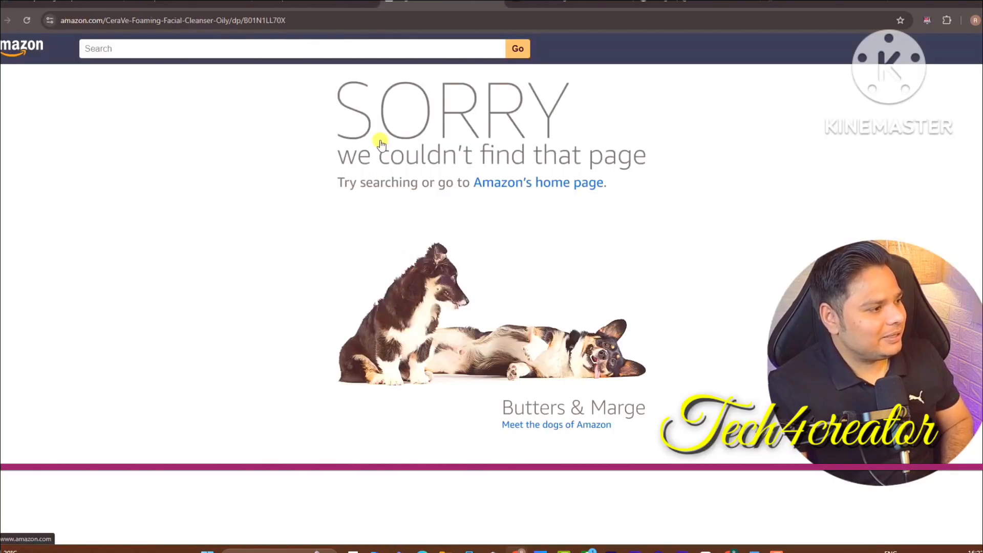
{"action": "left_click_drag", "start_coordinate": [325, 21], "coordinate": [227, 21]}
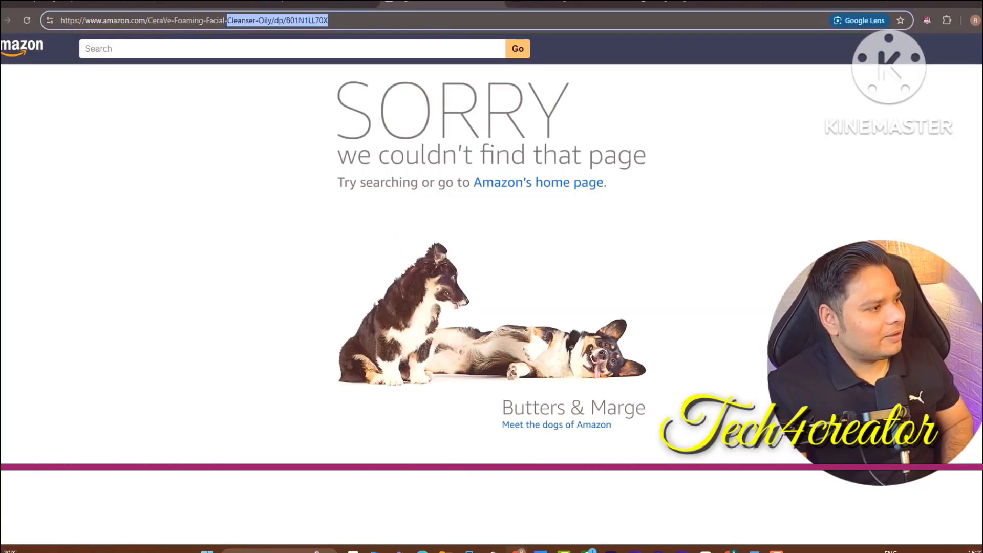
{"action": "left_click", "coordinate": [496, 2]}
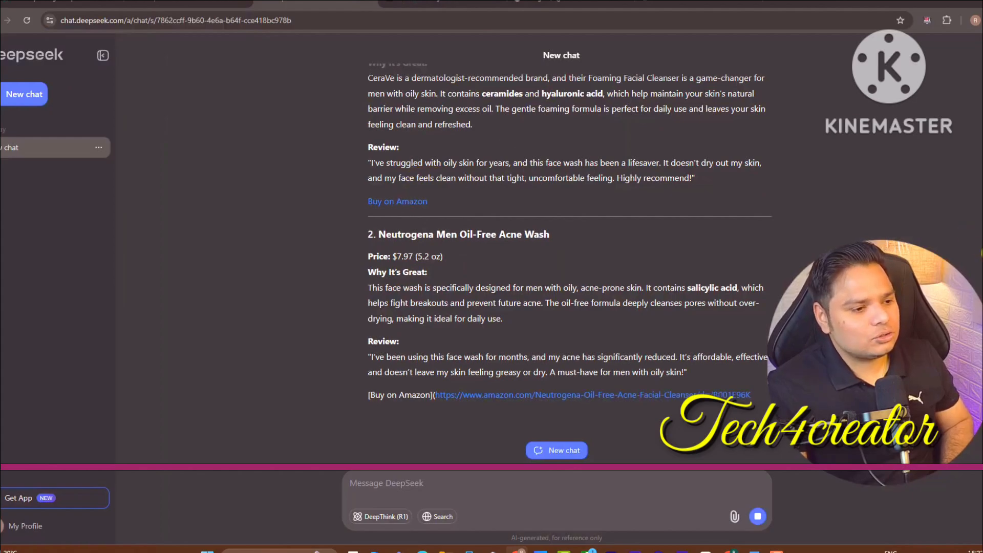
{"action": "scroll", "coordinate": [585, 340], "scroll_direction": "up", "scroll_amount": 15}
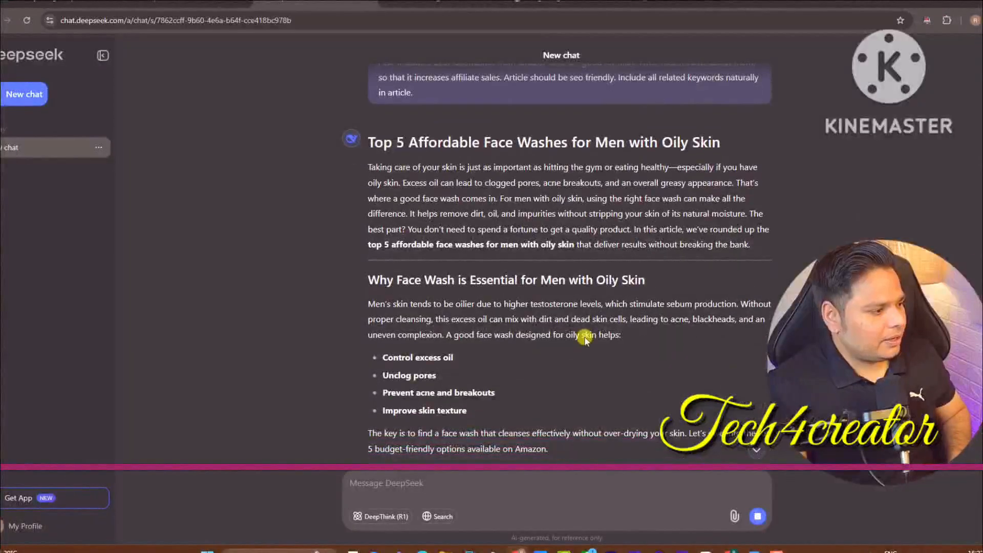
{"action": "scroll", "coordinate": [602, 192], "scroll_direction": "down", "scroll_amount": 7}
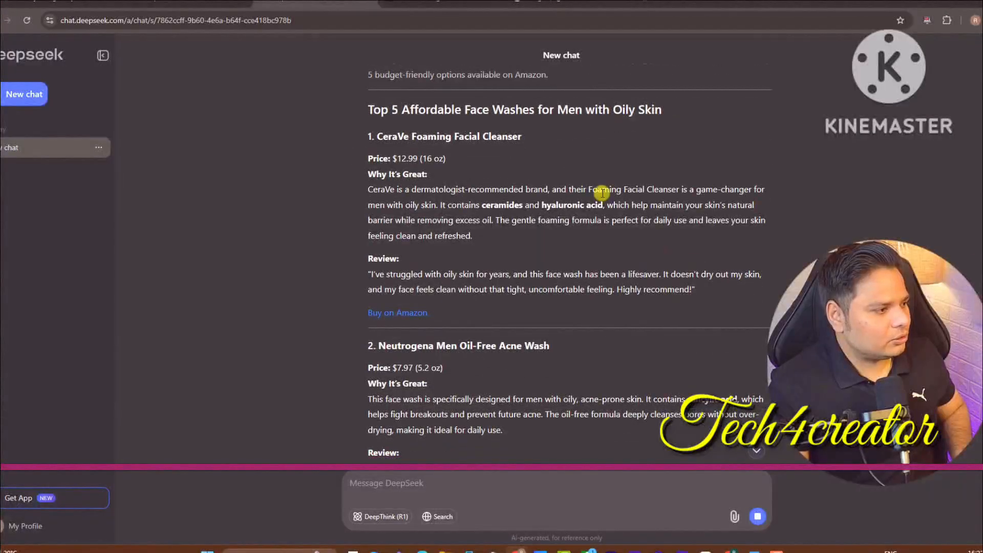
Copy the CeraVe Foaming Facial Cleanser name and open amazon.com in a new tab
{"action": "left_click_drag", "start_coordinate": [382, 136], "coordinate": [519, 137]}
{"action": "key", "text": "ctrl+c"}
{"action": "right_click", "coordinate": [519, 137]}
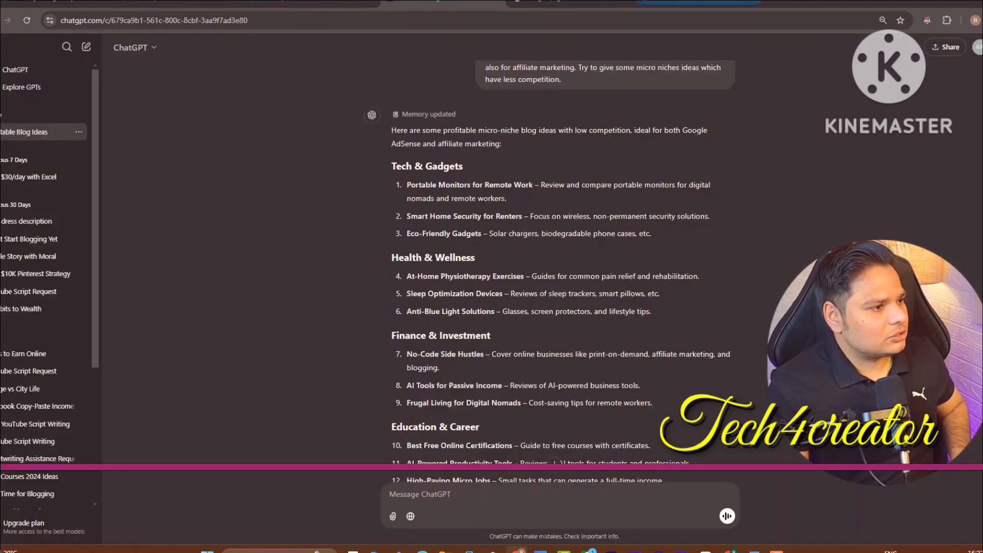
{"action": "left_click", "coordinate": [649, 11]}
{"action": "type", "text": "amzon.com"}
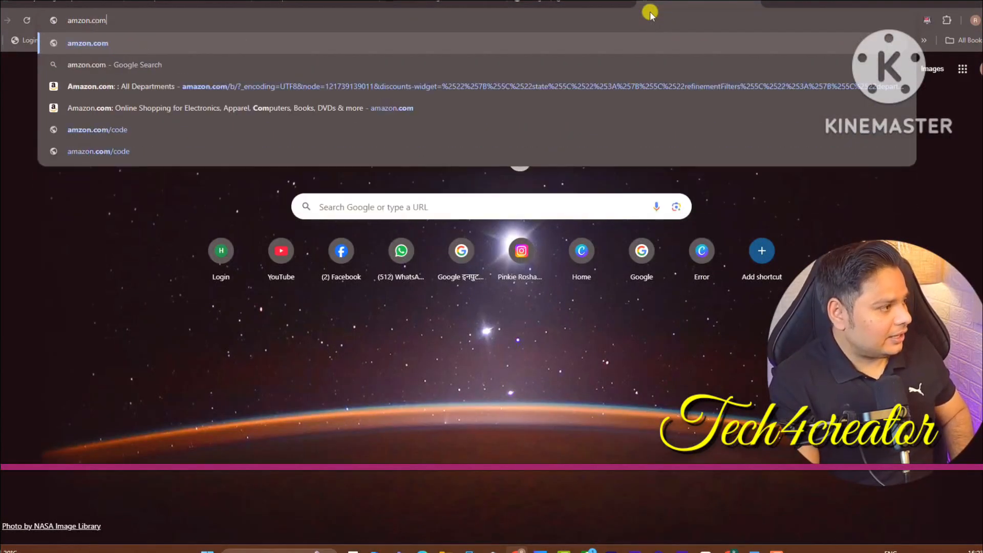
{"action": "key", "text": "Return"}
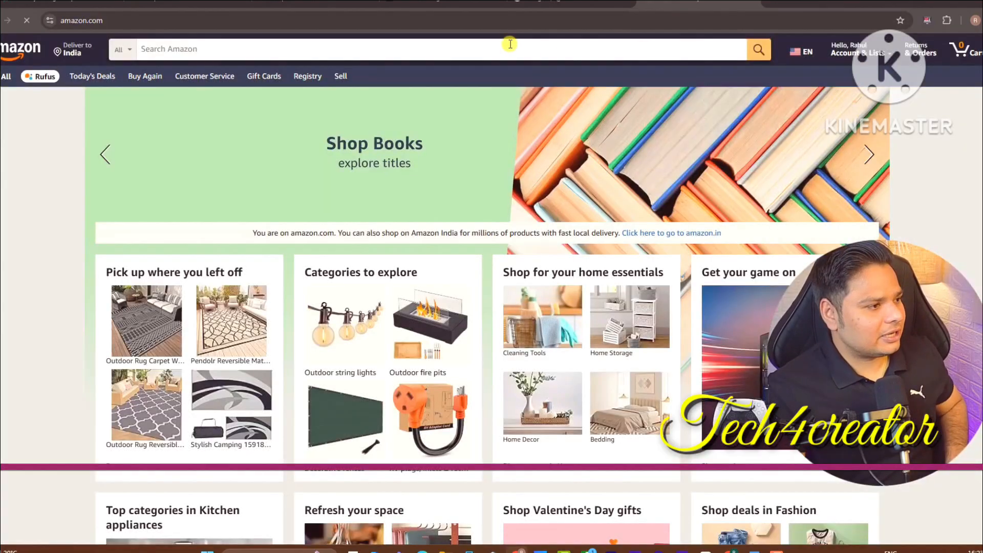
Search Amazon for CeraVe Foaming Facial Cleanser, then return to the DeepSeek article
{"action": "left_click", "coordinate": [511, 44]}
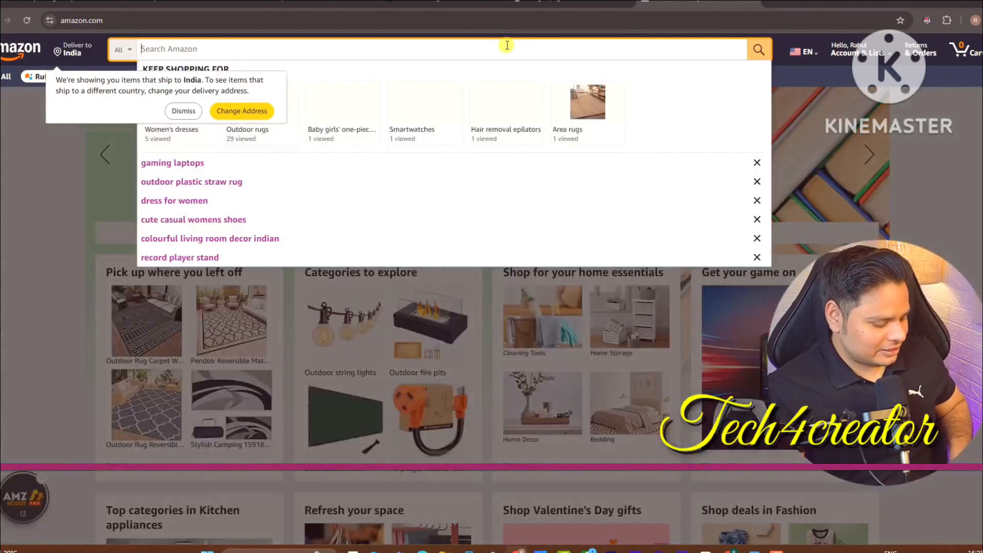
{"action": "key", "text": "ctrl+v"}
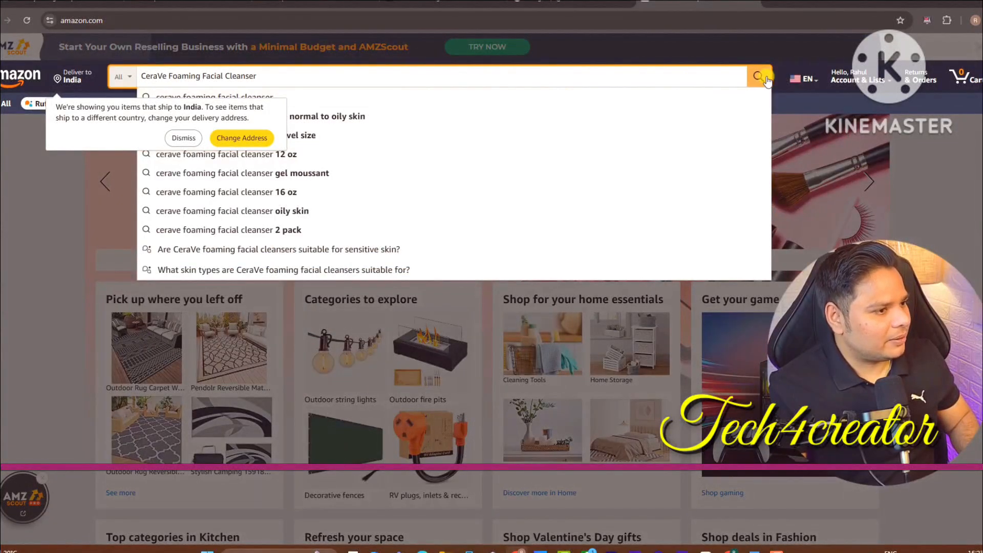
{"action": "left_click", "coordinate": [758, 77]}
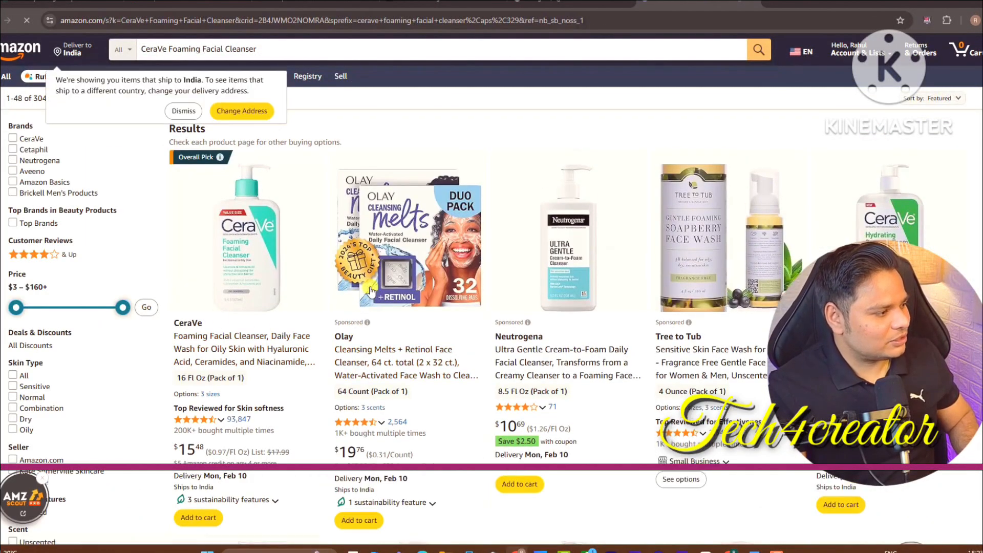
{"action": "left_click", "coordinate": [317, 3]}
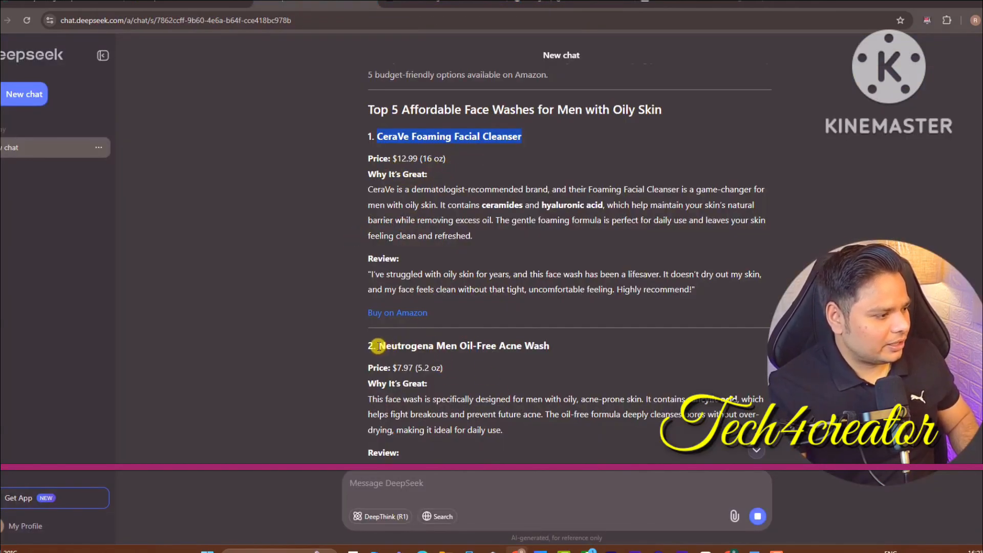
Search Amazon for Neutrogena Men Oil-Free Acne Wash (63 results) and return to the DeepSeek article
{"action": "left_click_drag", "start_coordinate": [378, 346], "coordinate": [557, 342]}
{"action": "key", "text": "ctrl+c"}
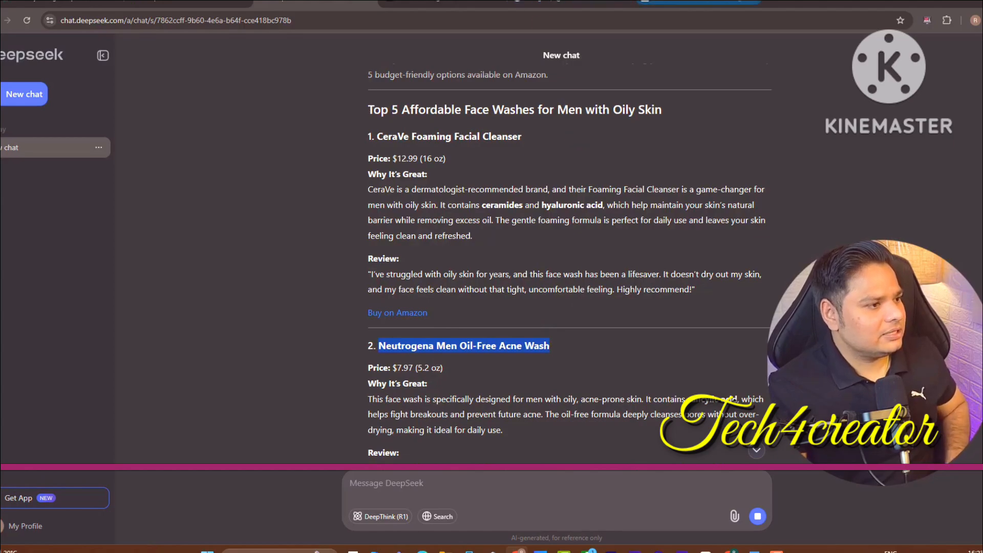
{"action": "left_click", "coordinate": [666, 2]}
{"action": "triple_click", "coordinate": [291, 52]}
{"action": "key", "text": "ctrl+v"}
{"action": "key", "text": "Return"}
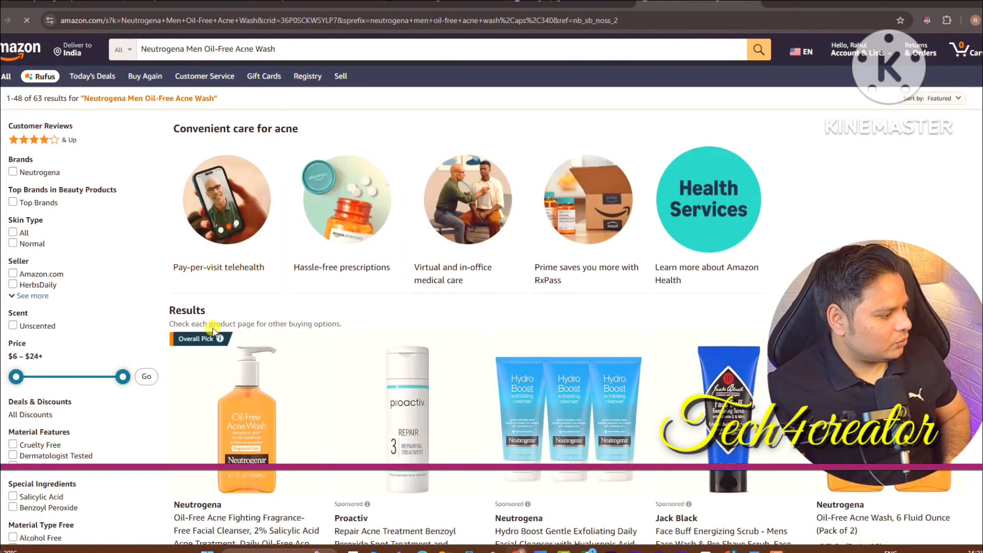
{"action": "left_click", "coordinate": [181, 110]}
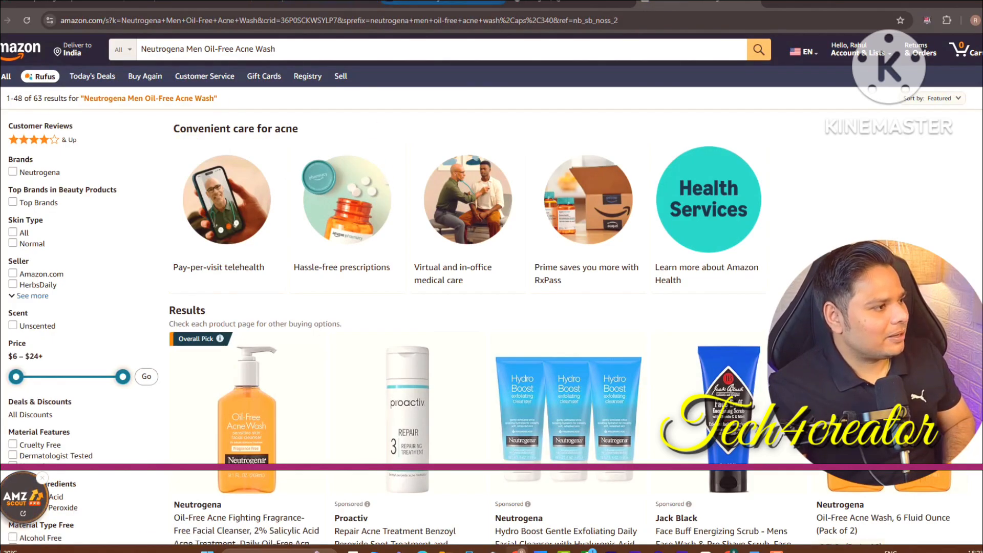
{"action": "left_click", "coordinate": [451, 2]}
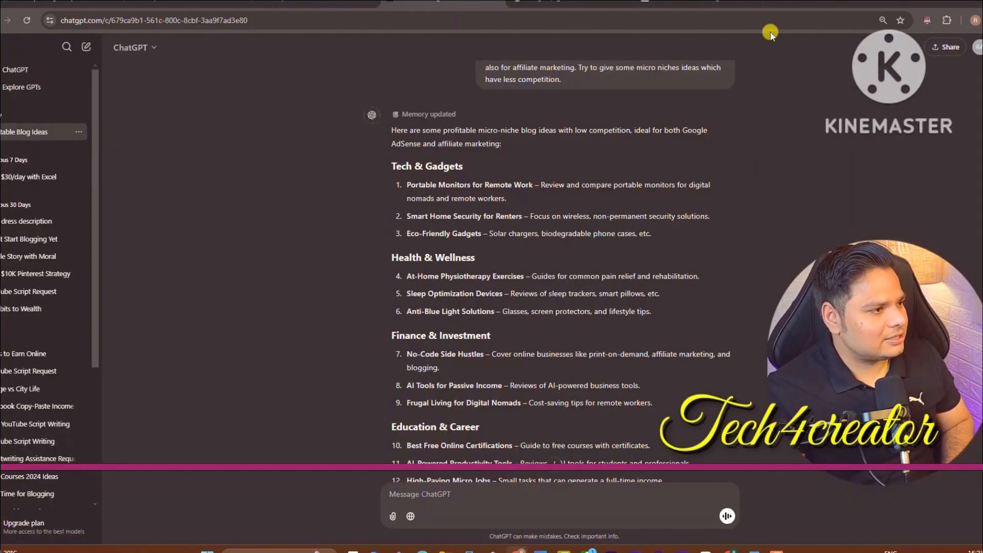
{"action": "left_click", "coordinate": [315, 2]}
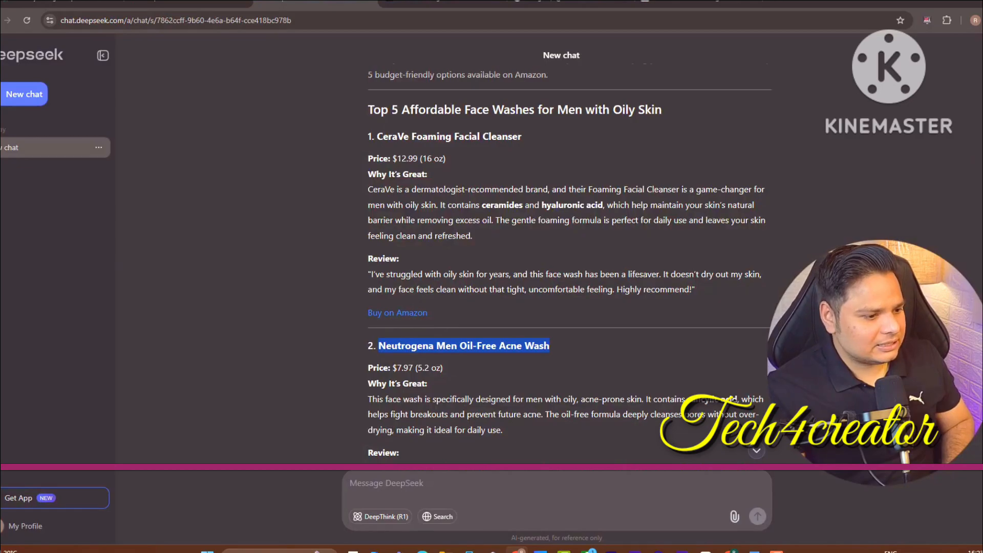
{"action": "scroll", "coordinate": [568, 262], "scroll_direction": "down", "scroll_amount": 15}
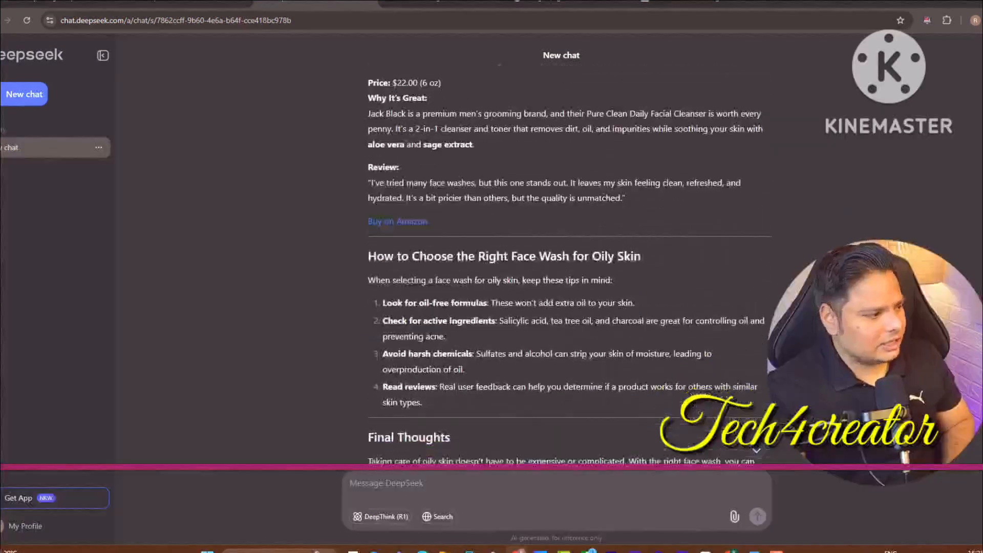
{"action": "scroll", "coordinate": [568, 261], "scroll_direction": "down", "scroll_amount": 15}
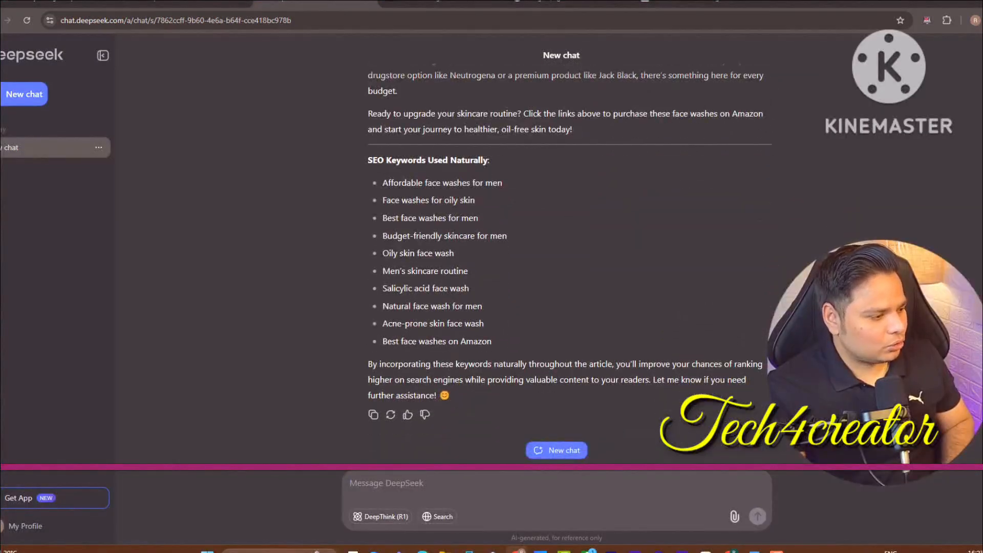
{"action": "scroll", "coordinate": [568, 261], "scroll_direction": "up", "scroll_amount": 20}
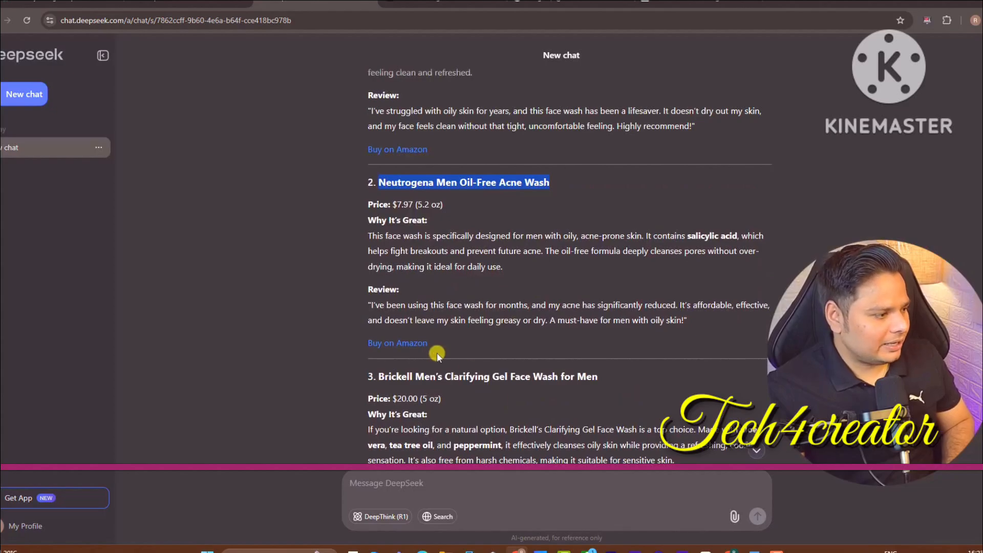
{"action": "left_click_drag", "start_coordinate": [438, 344], "coordinate": [340, 342]}
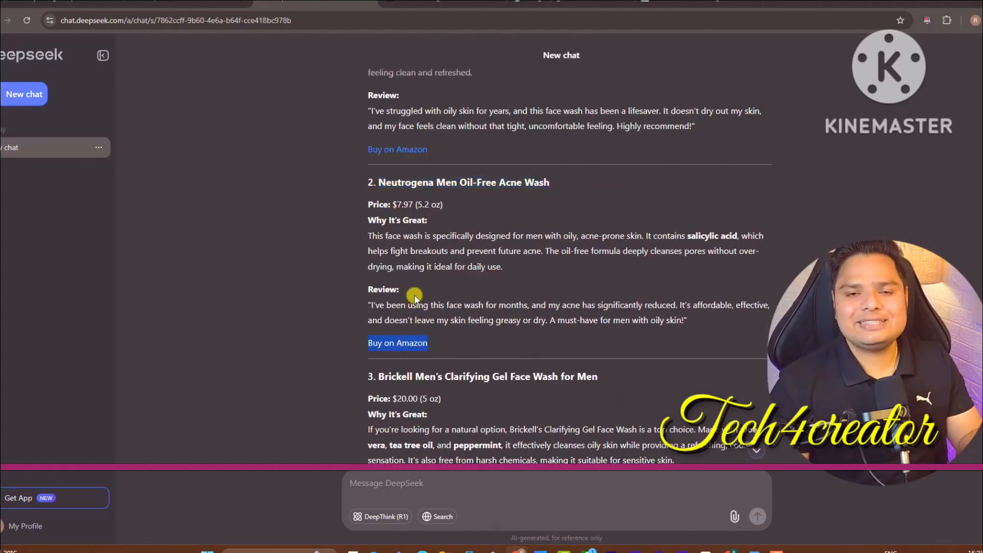
{"action": "left_click_drag", "start_coordinate": [443, 204], "coordinate": [369, 205]}
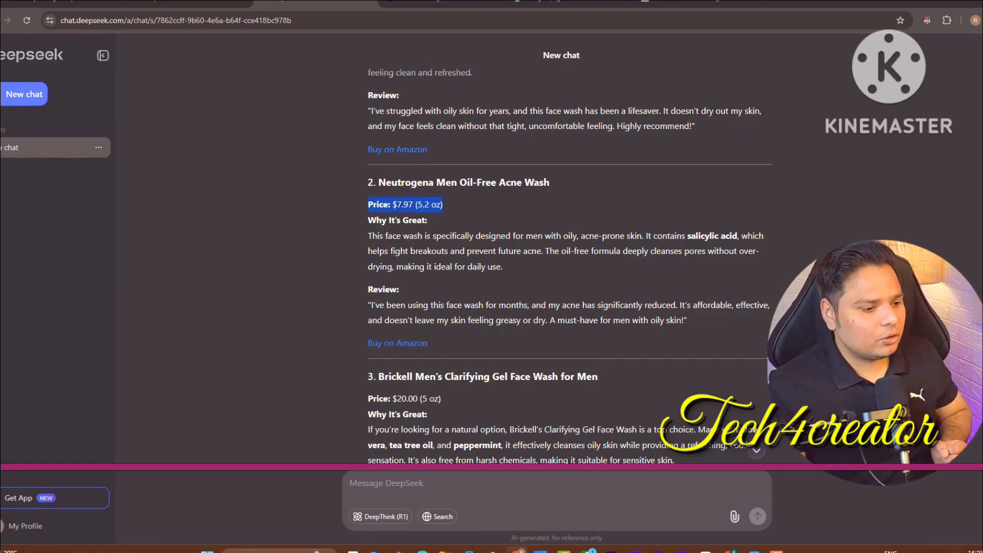
{"action": "scroll", "coordinate": [568, 276], "scroll_direction": "down", "scroll_amount": 18}
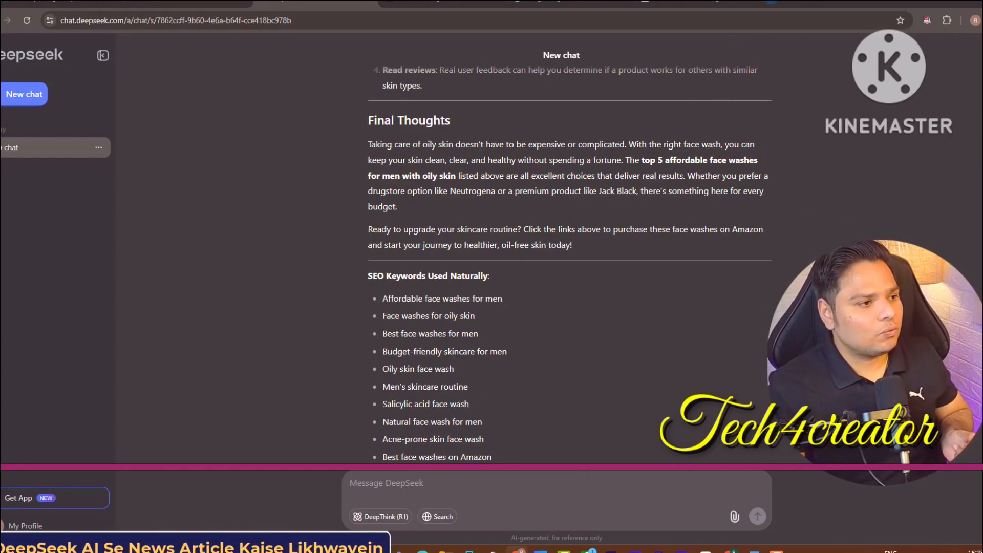
Find NDTV through Google in a new tab and open its lead 'In Poor Taste' story
{"action": "left_click", "coordinate": [771, 2]}
{"action": "type", "text": "go"}
{"action": "key", "text": "Return"}
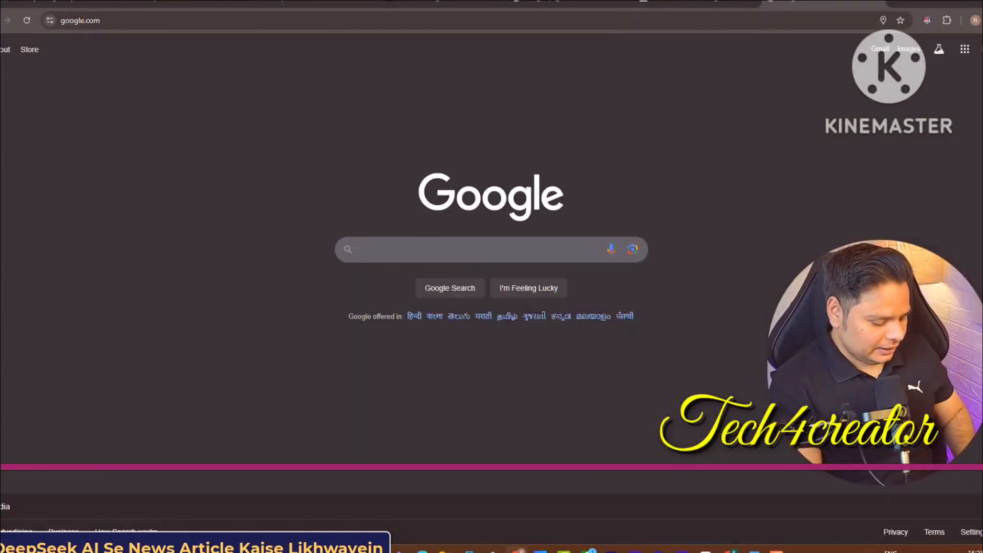
{"action": "type", "text": "ndtv"}
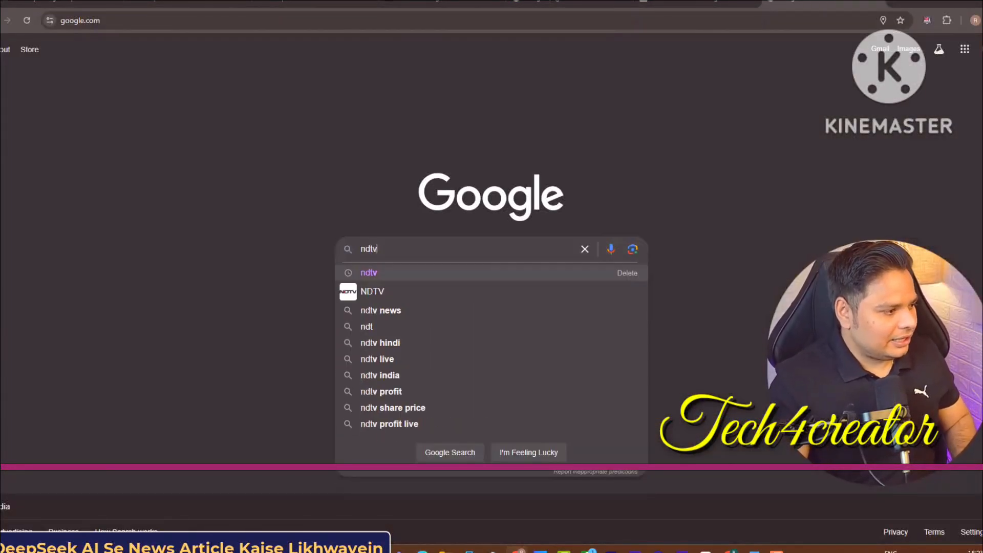
{"action": "key", "text": "Return"}
{"action": "left_click", "coordinate": [263, 144]}
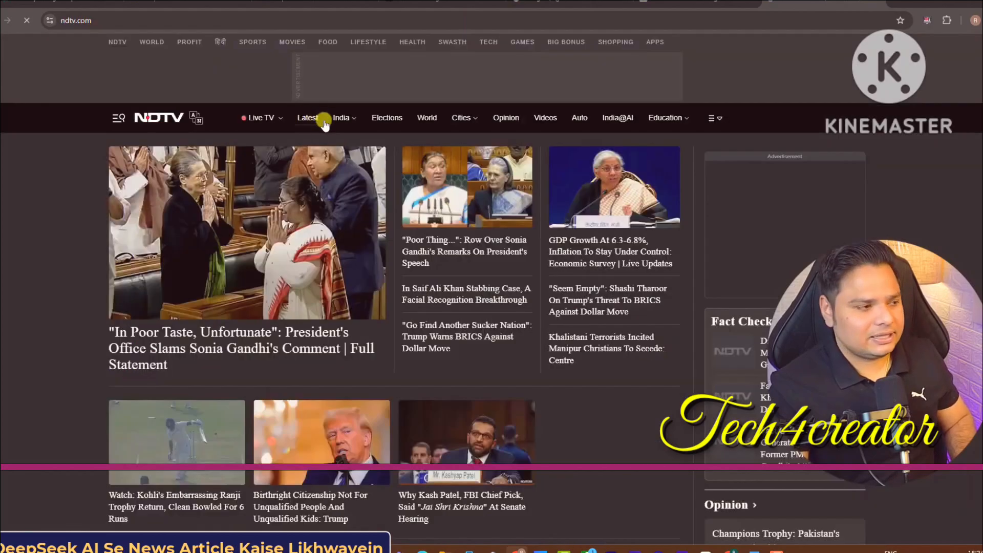
{"action": "left_click", "coordinate": [333, 301]}
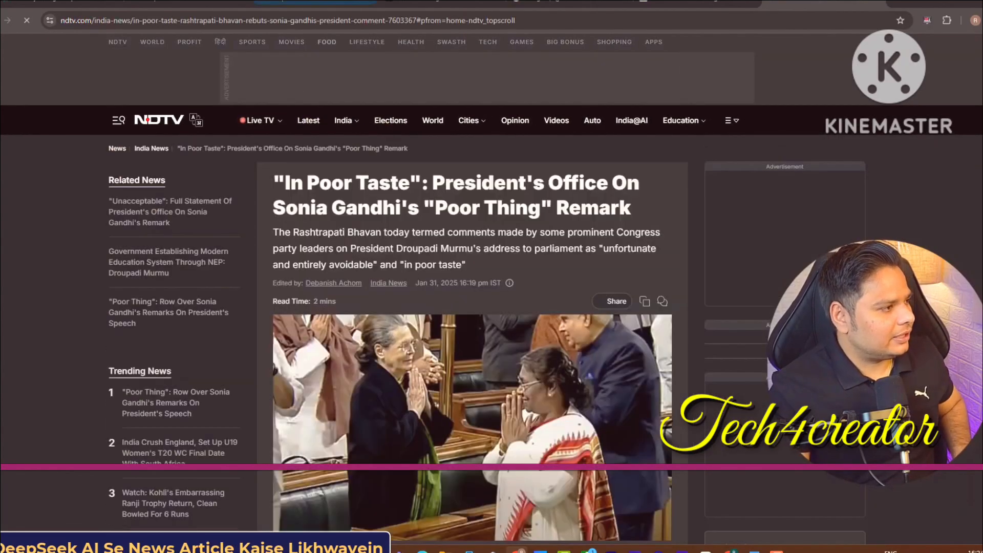
Copy the NDTV article's URL and return to the DeepSeek message box
{"action": "left_click", "coordinate": [225, 23]}
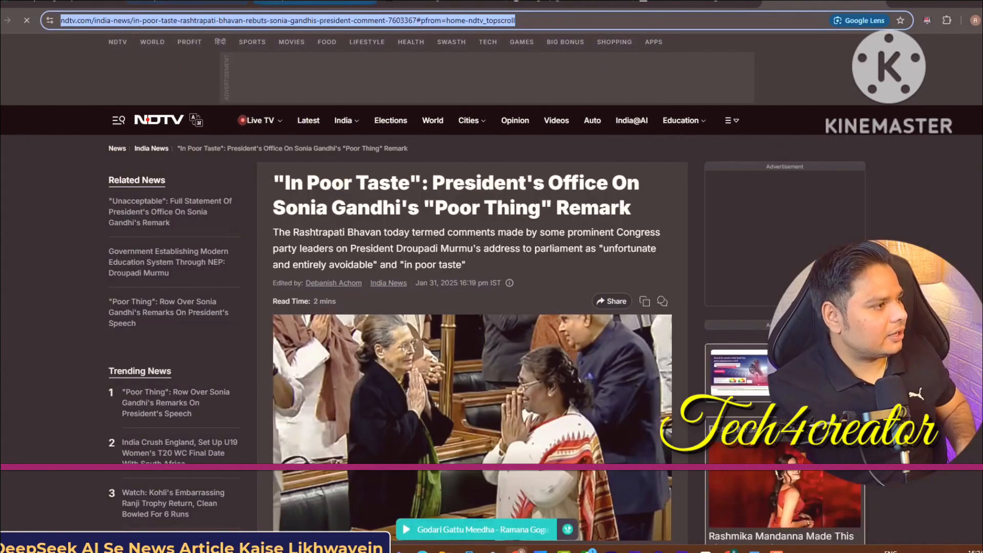
{"action": "left_click", "coordinate": [314, 2]}
{"action": "left_click", "coordinate": [459, 474]}
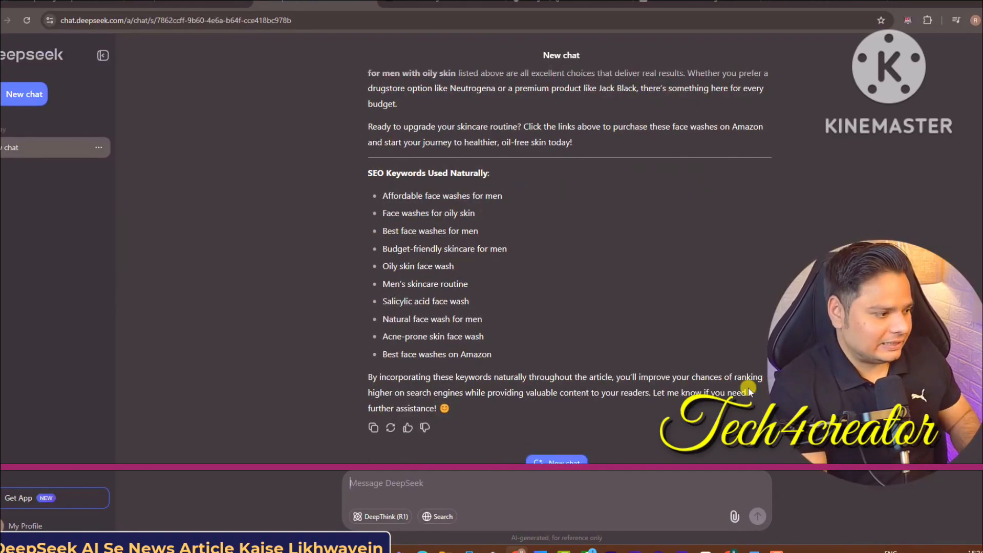
Paste the prompt to rewrite the NDTV article link in SEO-friendly, human-sounding English and send it
{"action": "key", "text": "ctrl+v"}
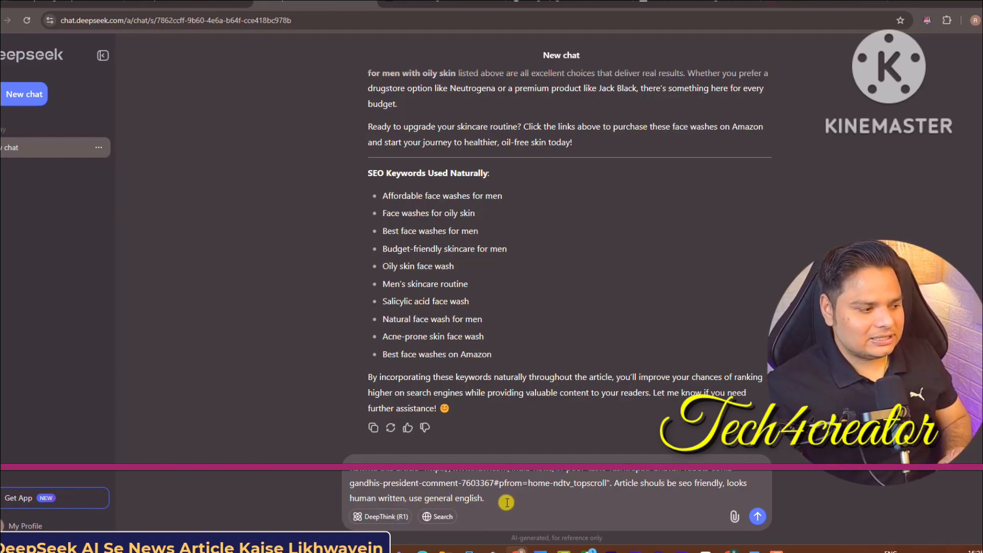
{"action": "key", "text": "Return"}
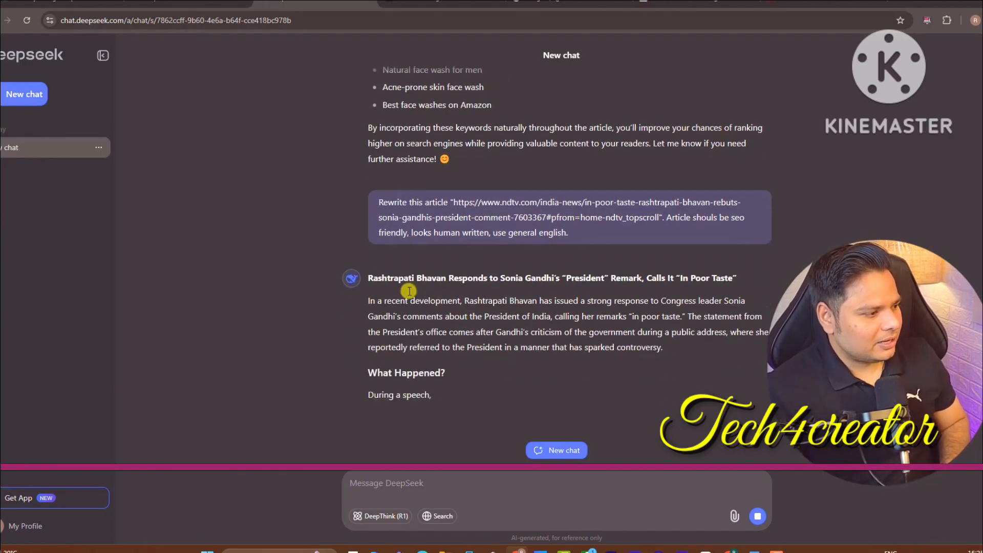
Compare the original NDTV article against DeepSeek's streaming rewrite
{"action": "left_click", "coordinate": [431, 1]}
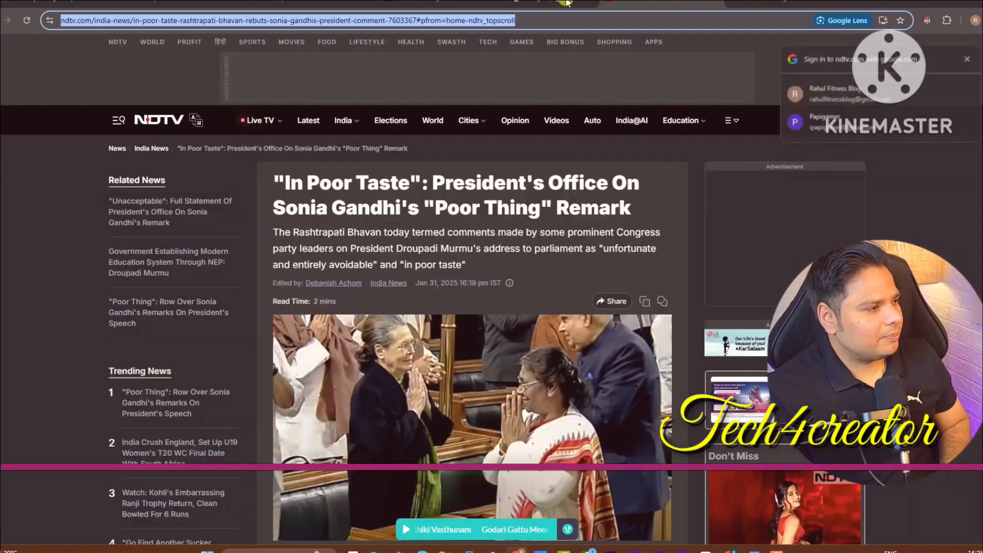
{"action": "left_click", "coordinate": [315, 2]}
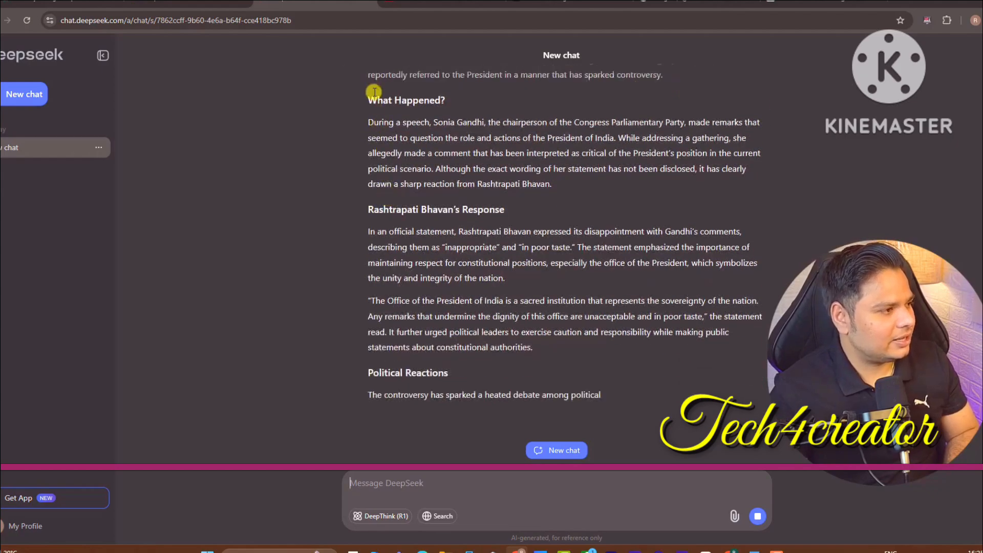
{"action": "left_click", "coordinate": [402, 2]}
{"action": "scroll", "coordinate": [533, 146], "scroll_direction": "down", "scroll_amount": 20}
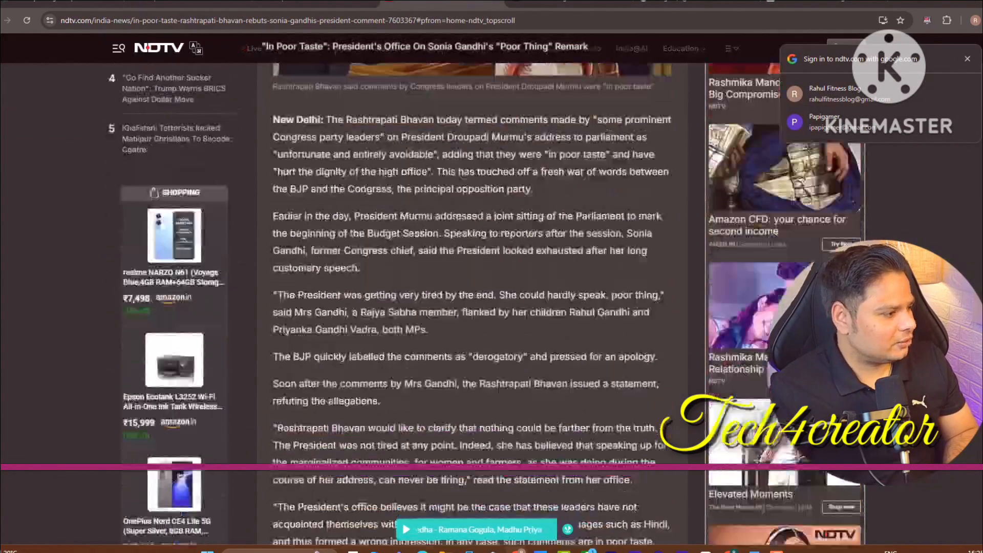
{"action": "scroll", "coordinate": [421, 126], "scroll_direction": "up", "scroll_amount": 7}
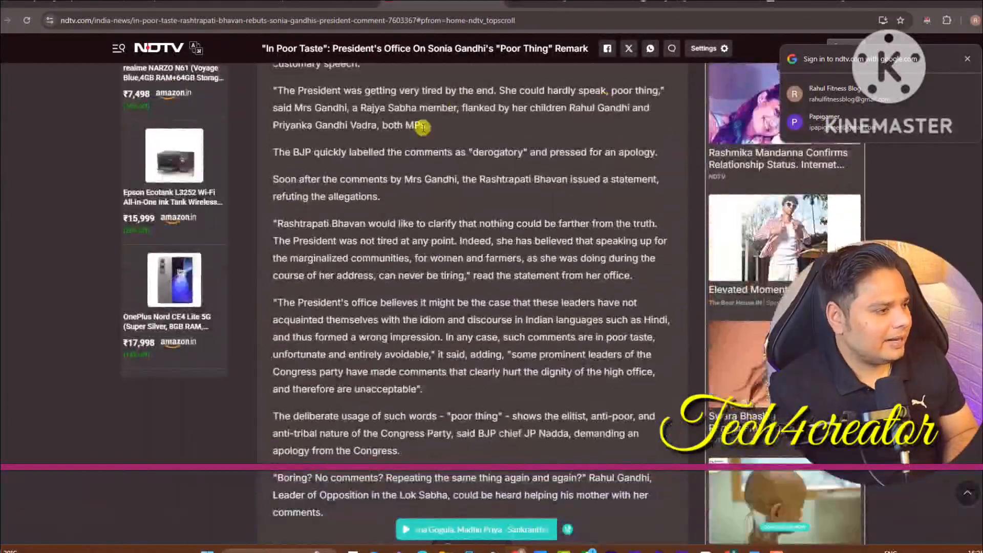
{"action": "left_click", "coordinate": [318, 2]}
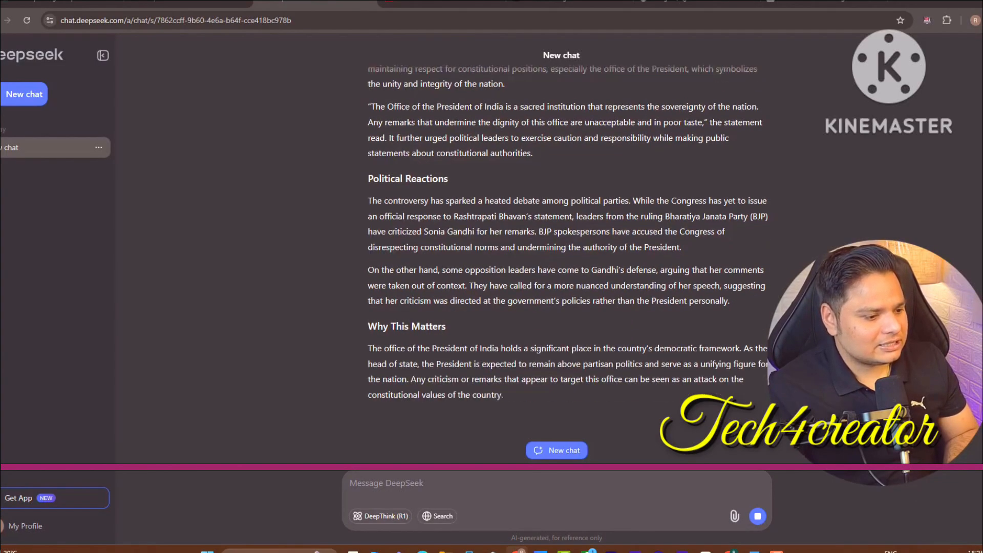
Scroll through the finished rewrite down to its ten SEO keywords
{"action": "scroll", "coordinate": [551, 292], "scroll_direction": "up", "scroll_amount": 15}
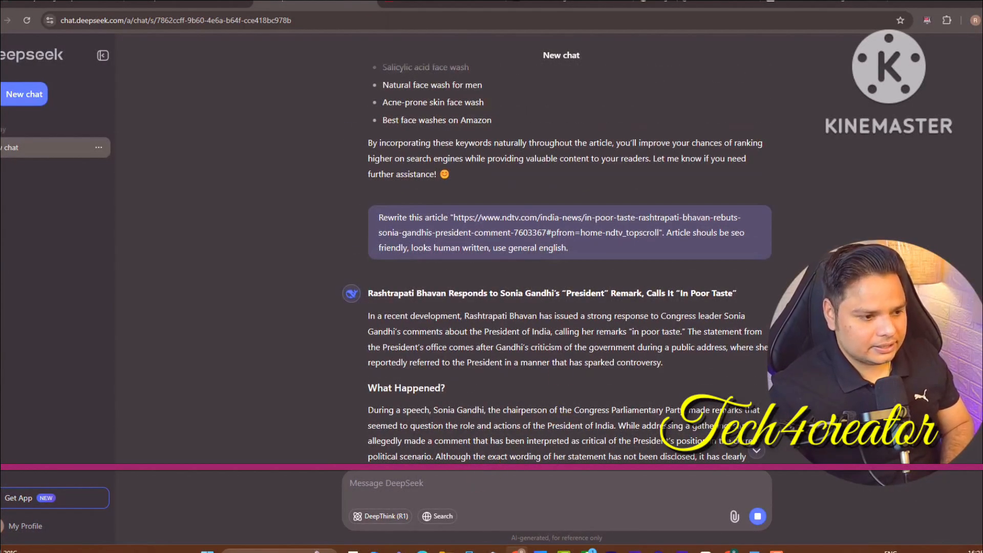
{"action": "scroll", "coordinate": [557, 276], "scroll_direction": "down", "scroll_amount": 11}
{"action": "scroll", "coordinate": [557, 277], "scroll_direction": "up", "scroll_amount": 7}
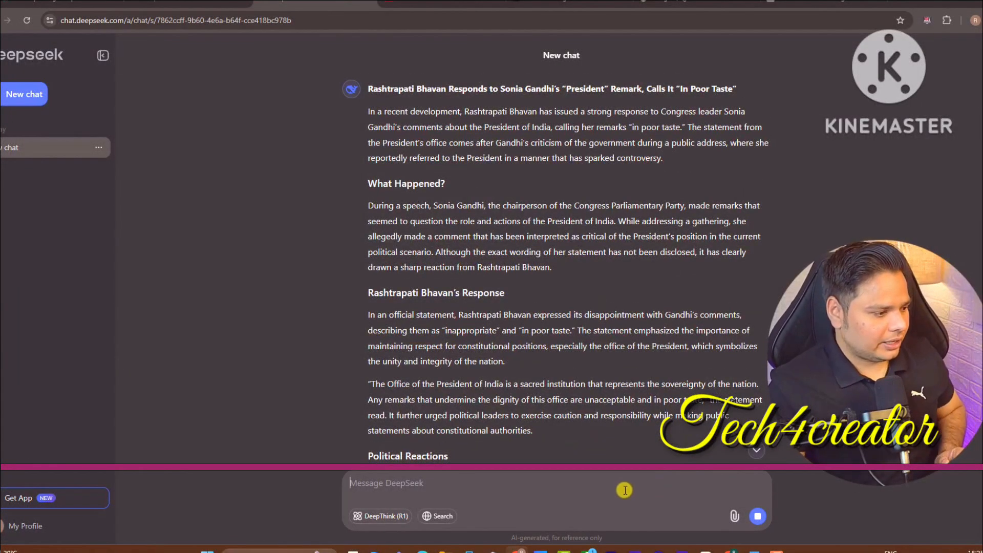
{"action": "scroll", "coordinate": [557, 277], "scroll_direction": "up", "scroll_amount": 10}
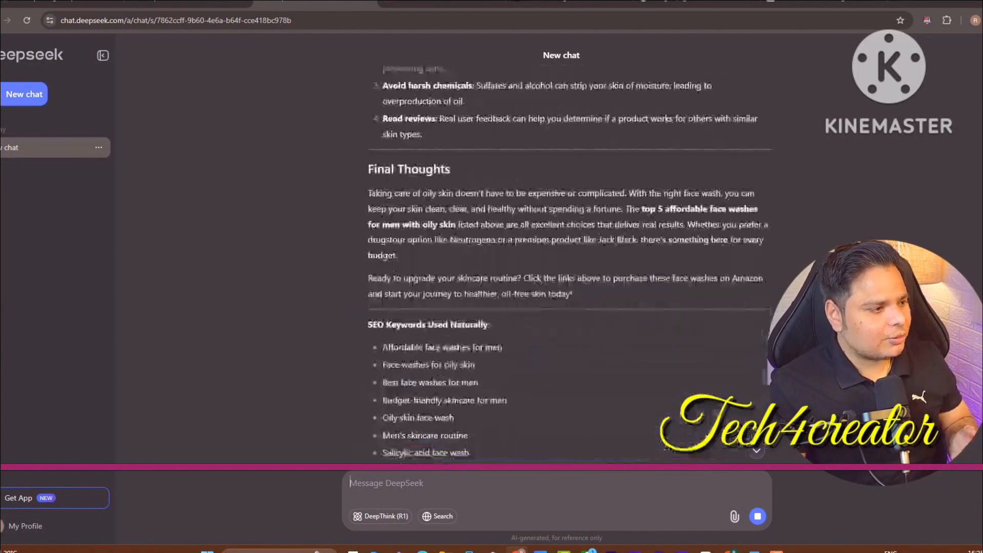
{"action": "scroll", "coordinate": [557, 277], "scroll_direction": "down", "scroll_amount": 20}
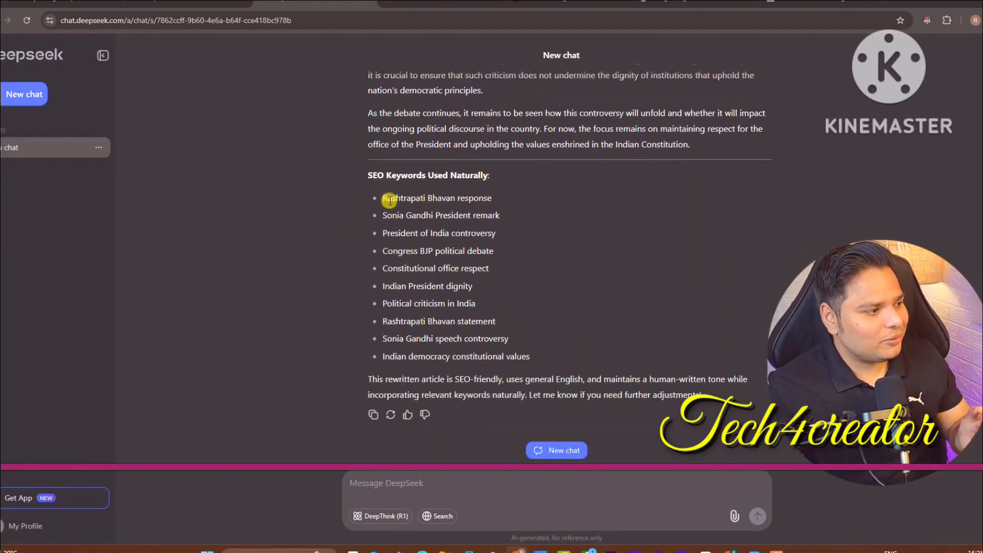
{"action": "left_click_drag", "start_coordinate": [380, 199], "coordinate": [531, 363]}
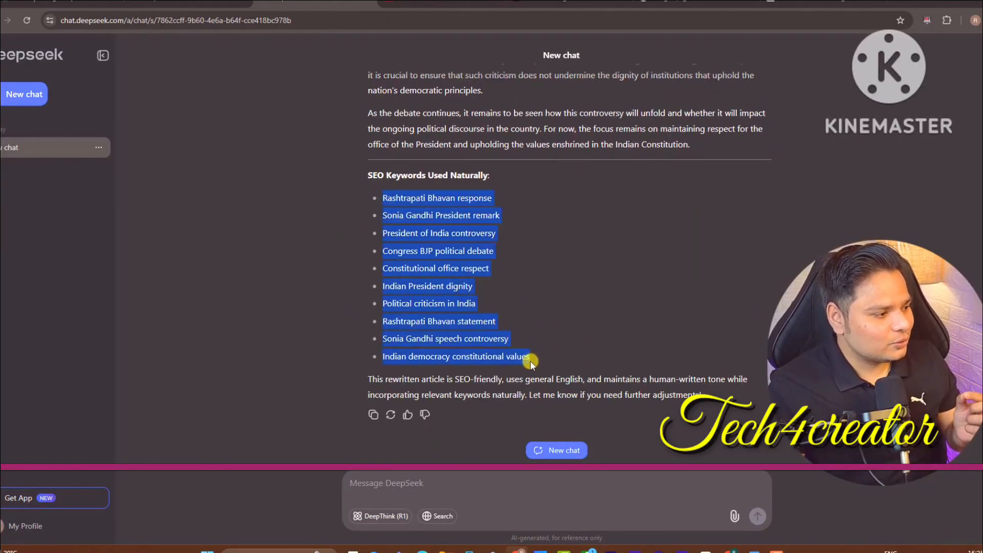
{"action": "left_click", "coordinate": [490, 349]}
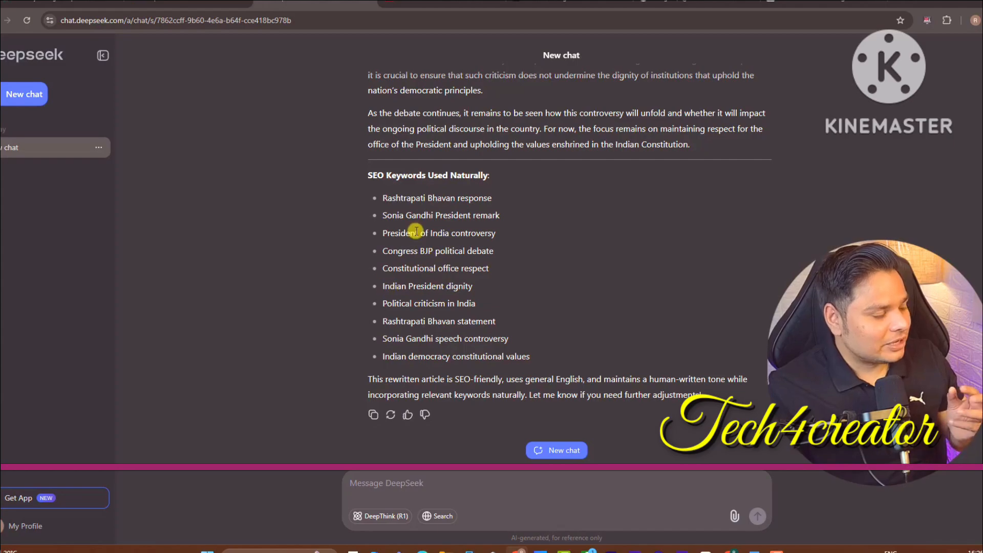
{"action": "left_click_drag", "start_coordinate": [381, 198], "coordinate": [508, 340]}
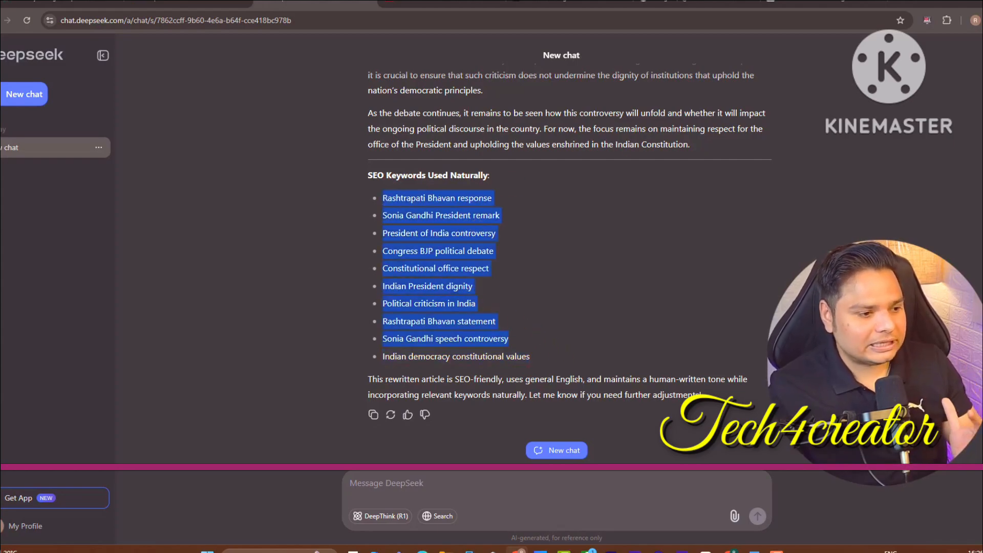
{"action": "scroll", "coordinate": [563, 256], "scroll_direction": "up", "scroll_amount": 15}
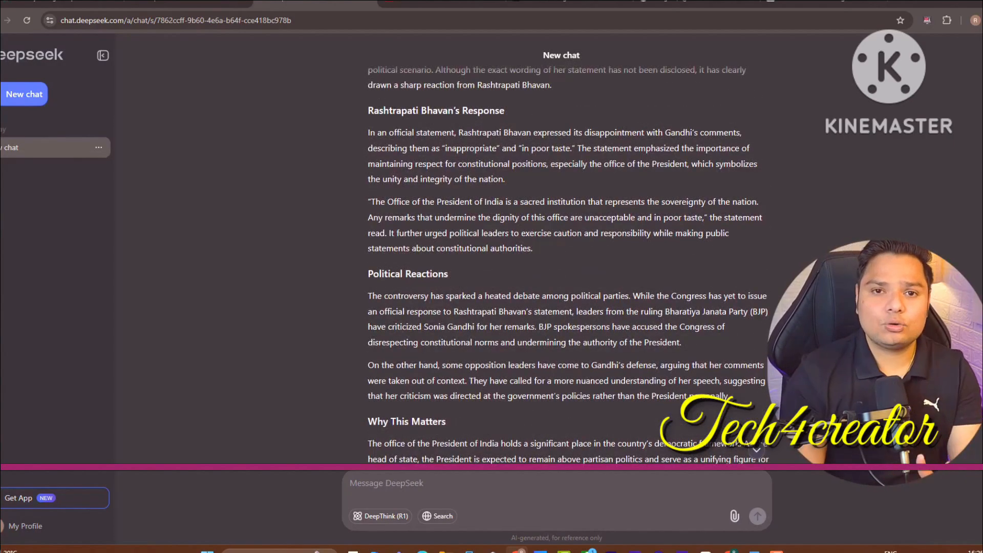
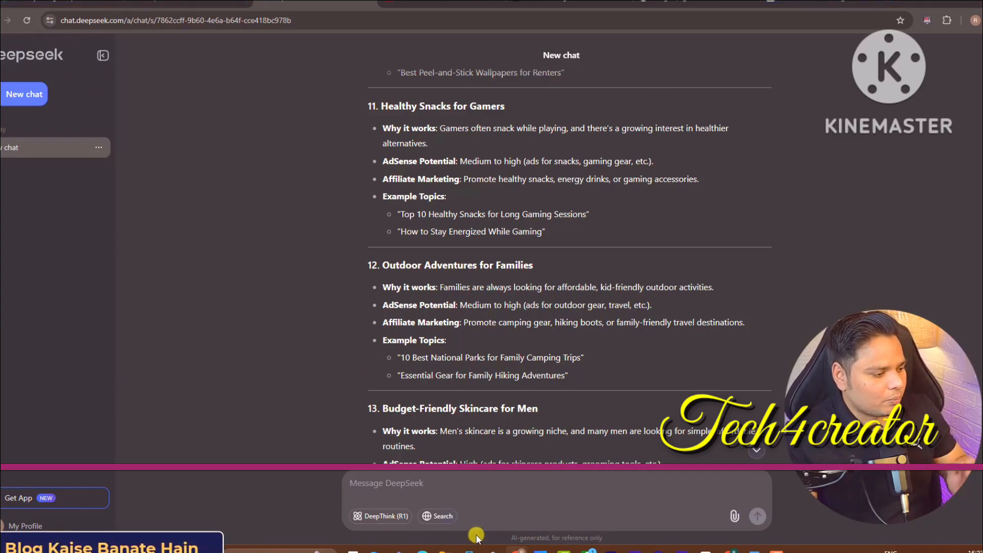
Switch from DeepSeek to the Hostinger homepage showing the up-to-80%-off hosting sale
{"action": "left_click", "coordinate": [730, 550]}
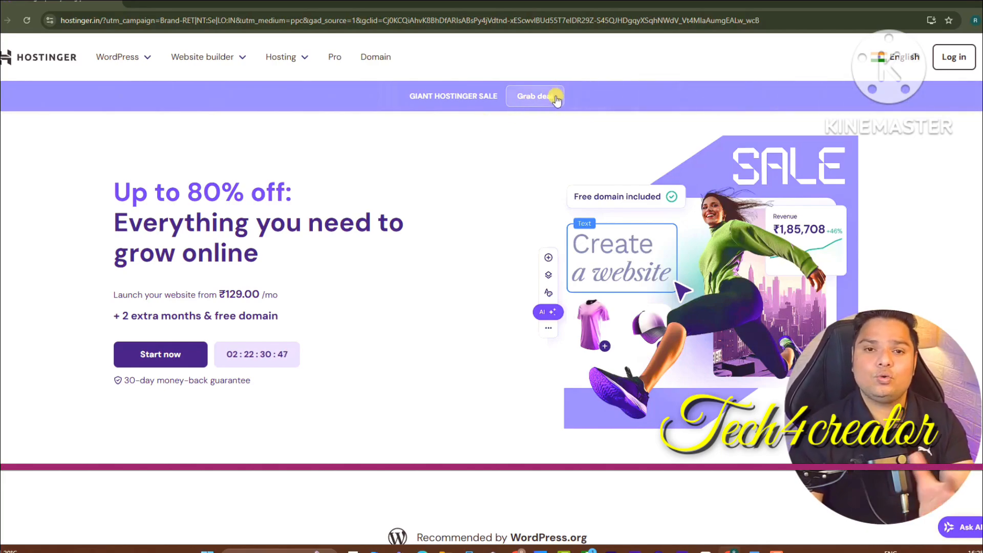
Add the Premium Web Hosting plan at ₹129.00/month to the cart from the pricing section
{"action": "left_click", "coordinate": [154, 354]}
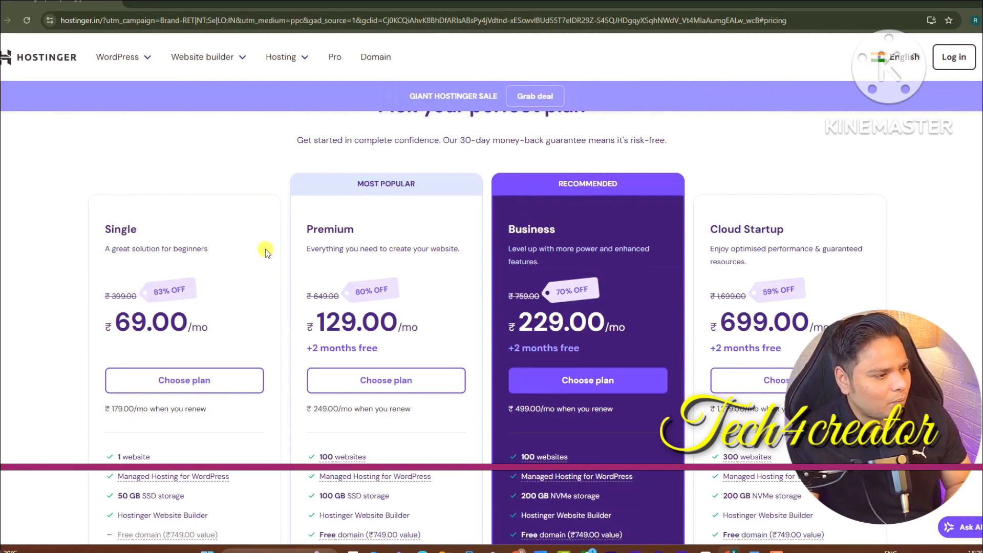
{"action": "scroll", "coordinate": [909, 250], "scroll_direction": "down", "scroll_amount": 1}
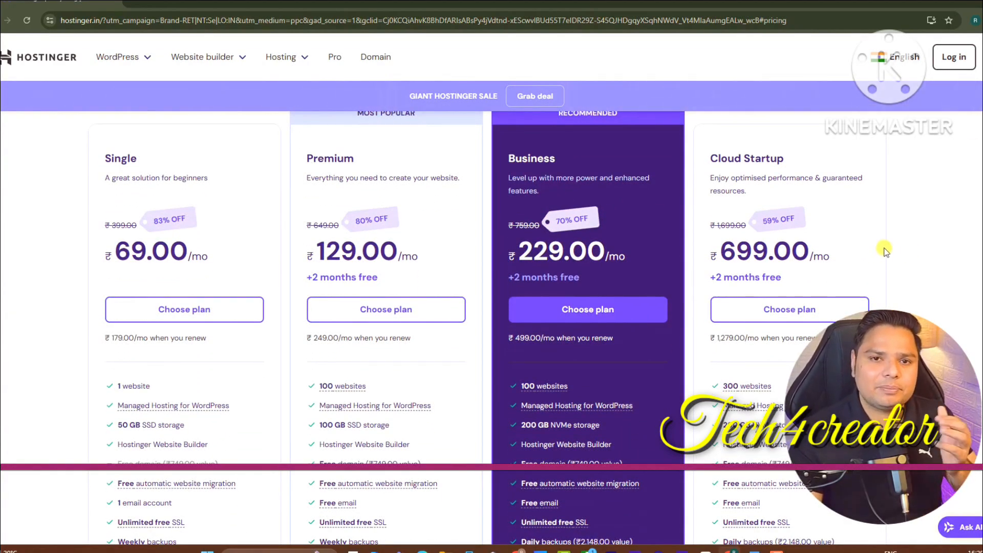
{"action": "left_click", "coordinate": [389, 308]}
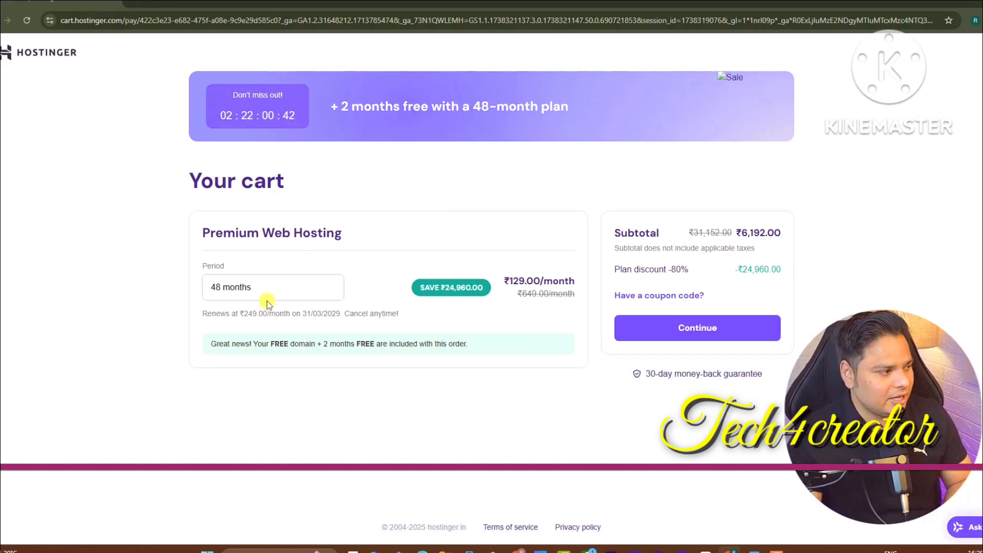
Change the Premium plan's billing period to 12 months
{"action": "left_click", "coordinate": [292, 295]}
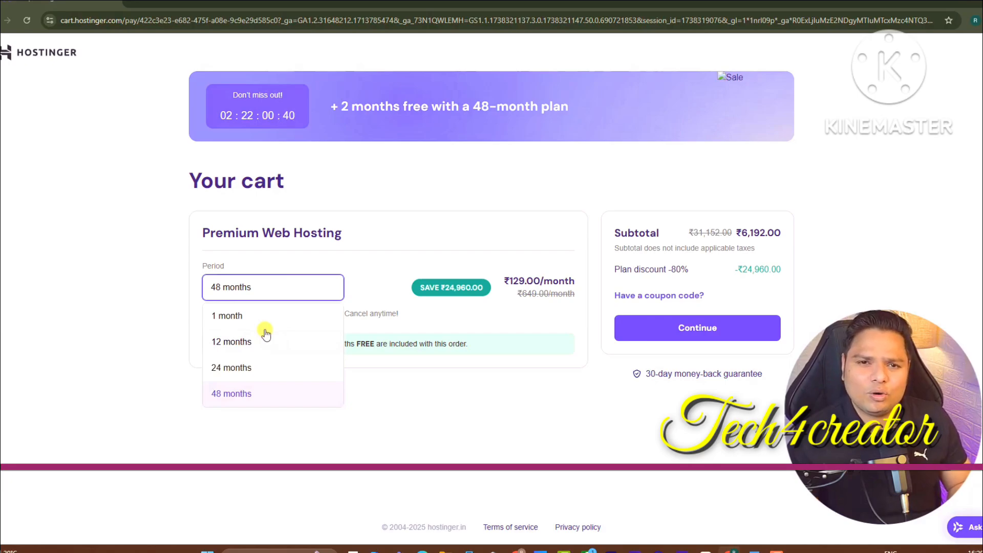
{"action": "left_click", "coordinate": [243, 390]}
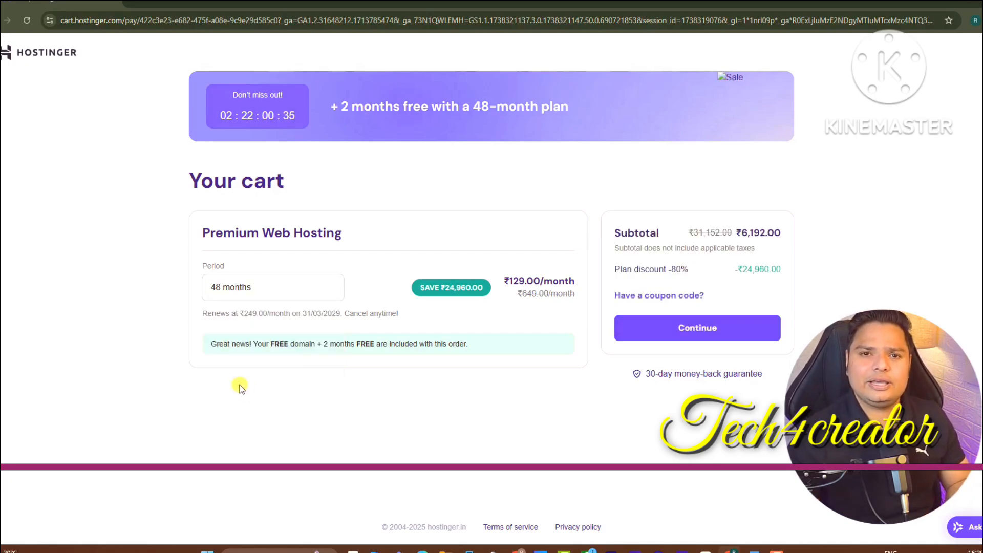
{"action": "left_click", "coordinate": [258, 280]}
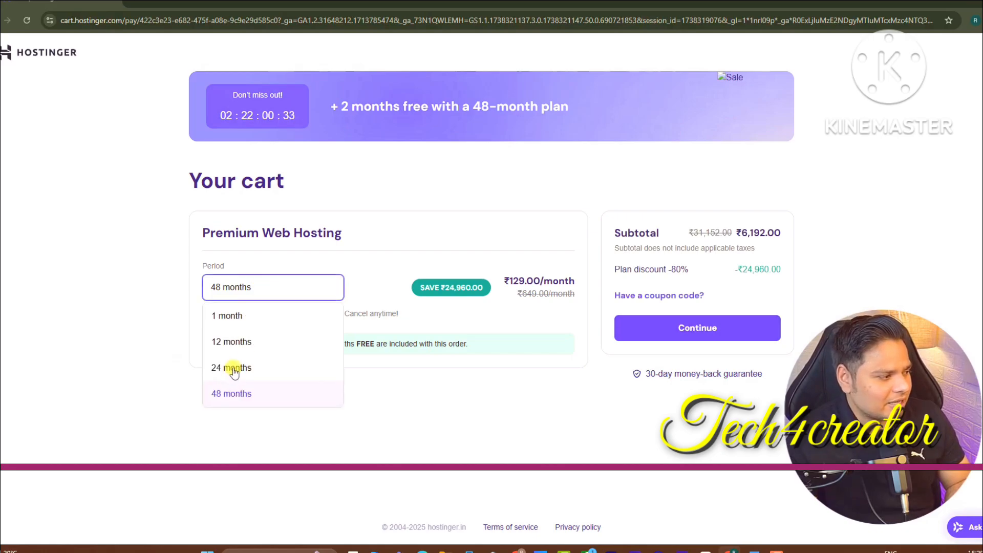
{"action": "left_click", "coordinate": [230, 367]}
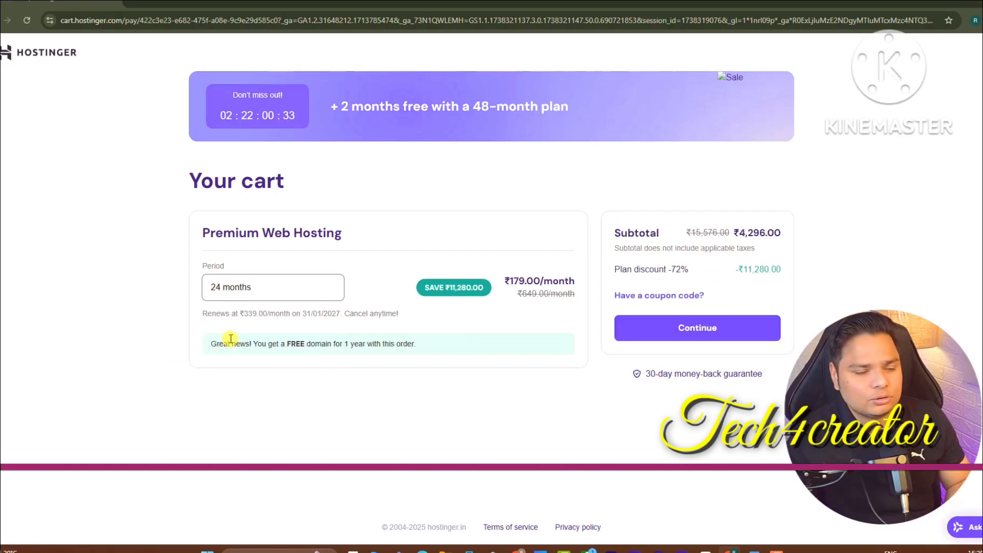
{"action": "left_click", "coordinate": [285, 299]}
{"action": "left_click", "coordinate": [254, 340]}
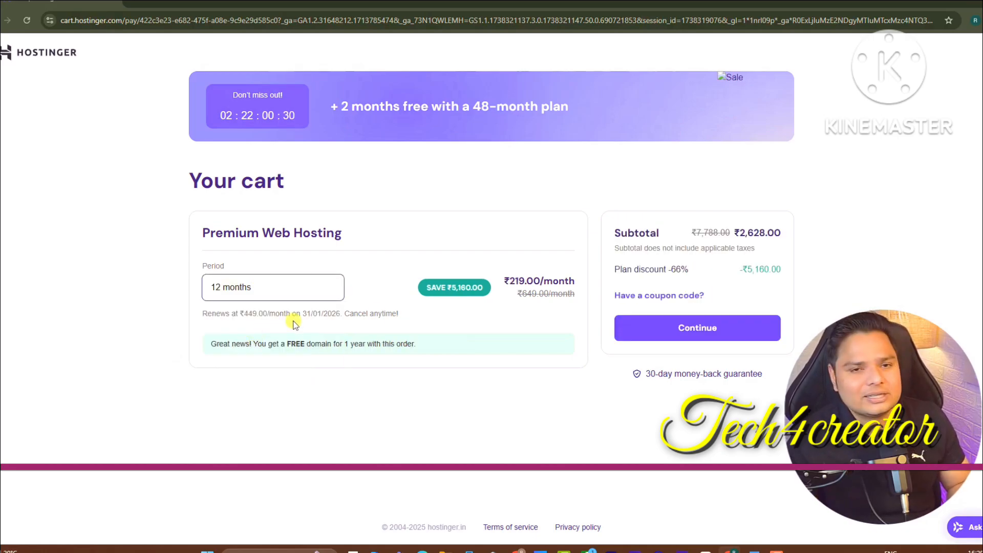
Apply a discount coupon code and continue from the cart to account creation
{"action": "left_click", "coordinate": [665, 296]}
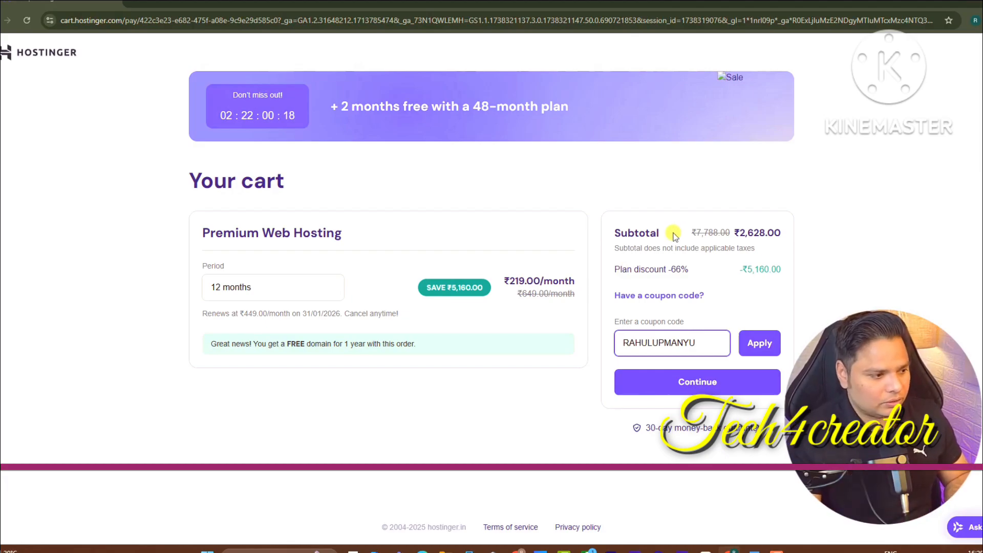
{"action": "left_click", "coordinate": [747, 338]}
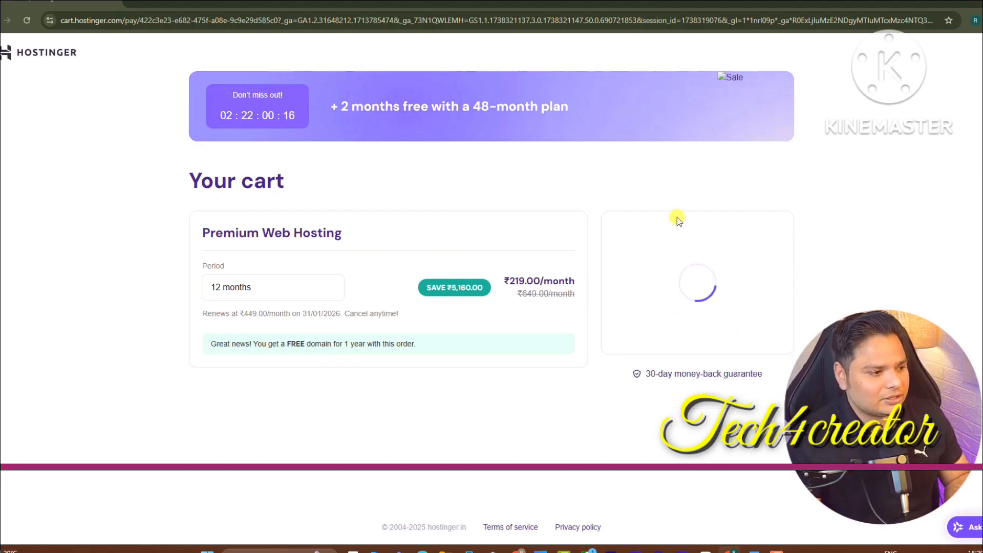
{"action": "left_click", "coordinate": [687, 354]}
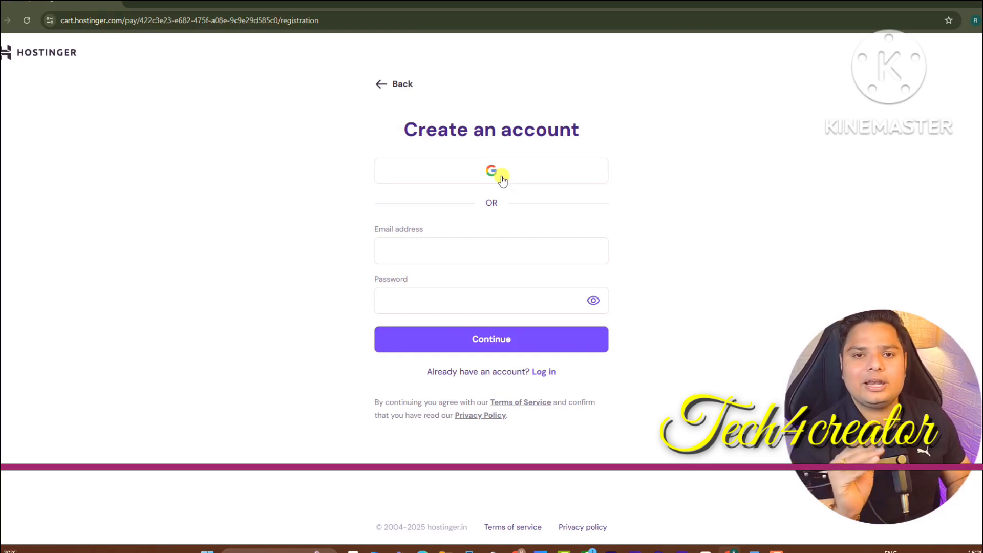
Sign up for Hostinger with the first Google account and allow sign-in to hostinger.com
{"action": "left_click", "coordinate": [502, 180]}
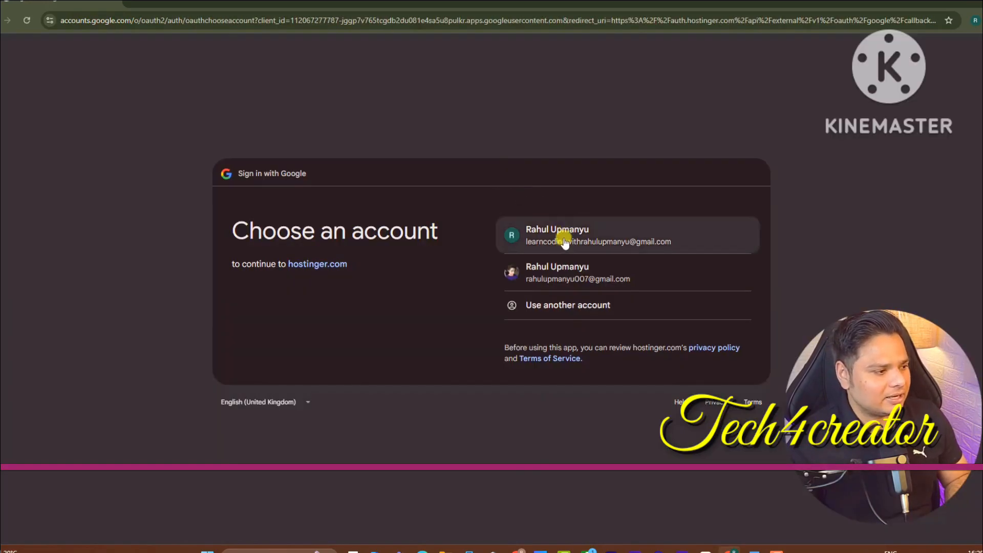
{"action": "left_click", "coordinate": [564, 236]}
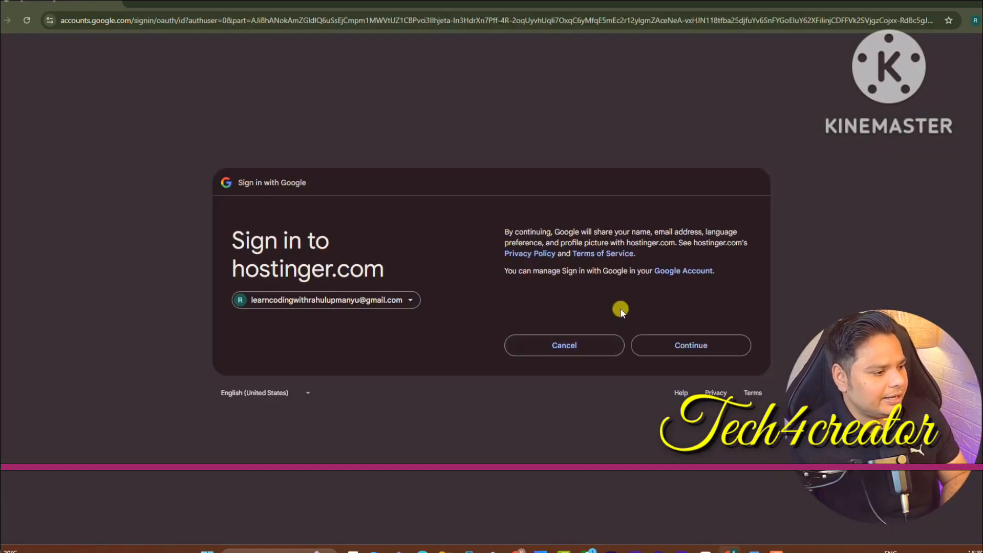
{"action": "left_click", "coordinate": [684, 344]}
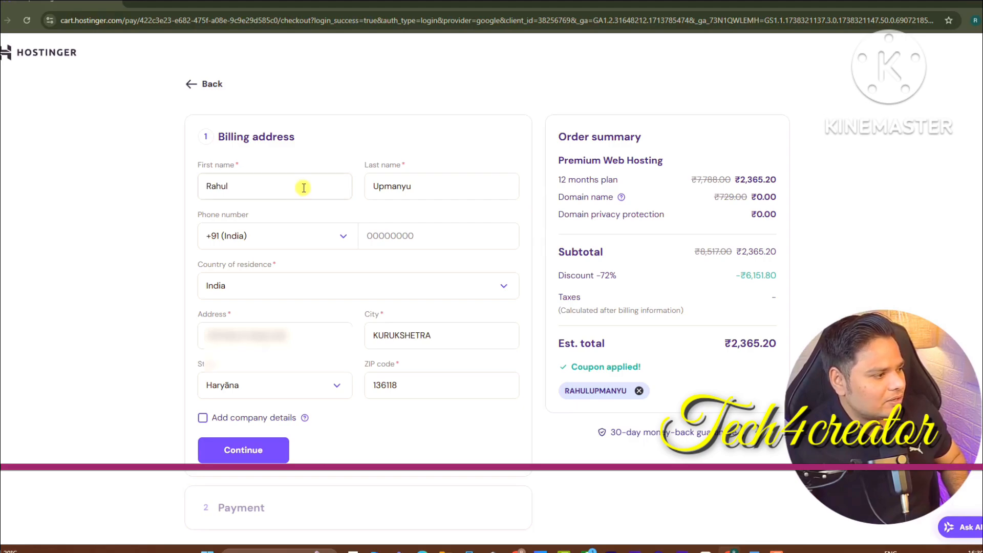
Enter the phone number in the billing address and confirm the details
{"action": "left_click", "coordinate": [403, 236]}
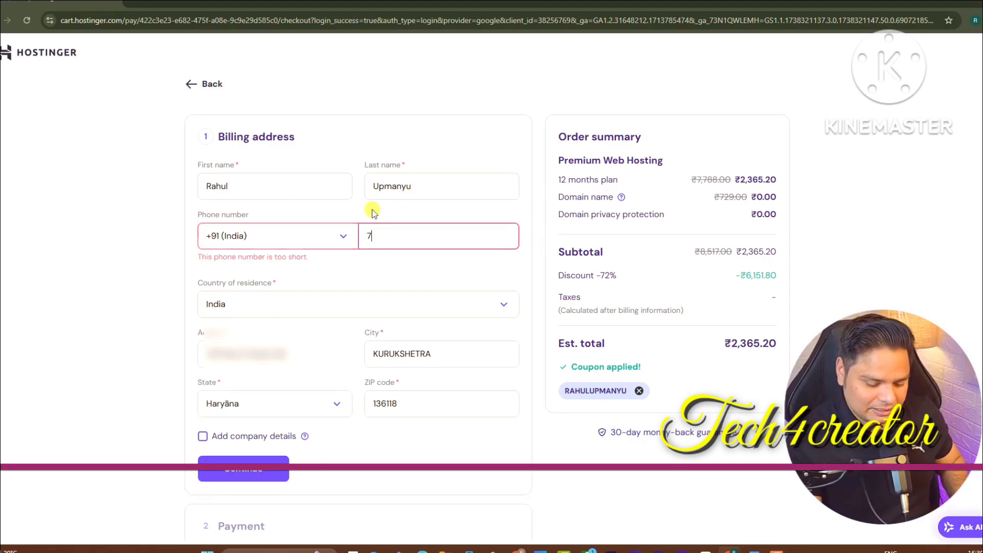
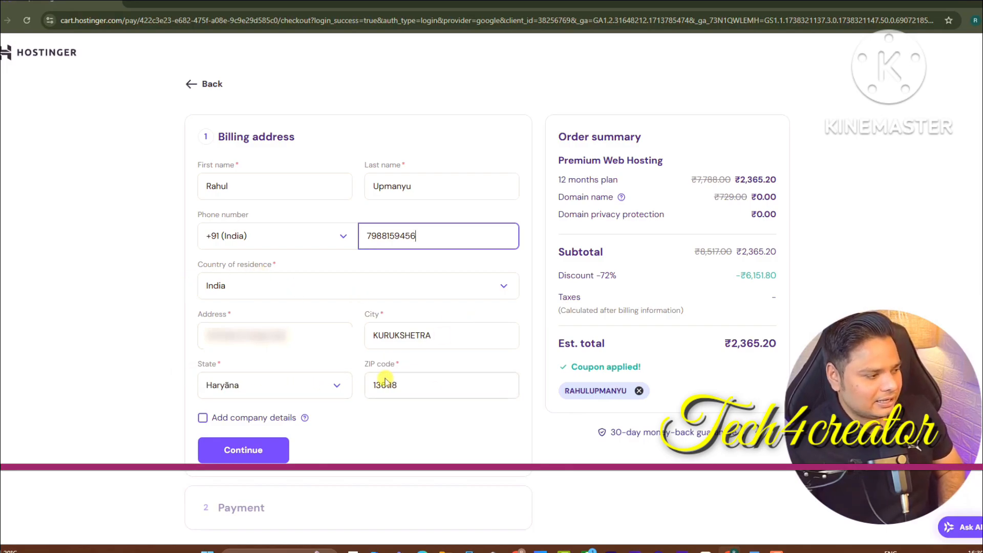
{"action": "left_click", "coordinate": [243, 450]}
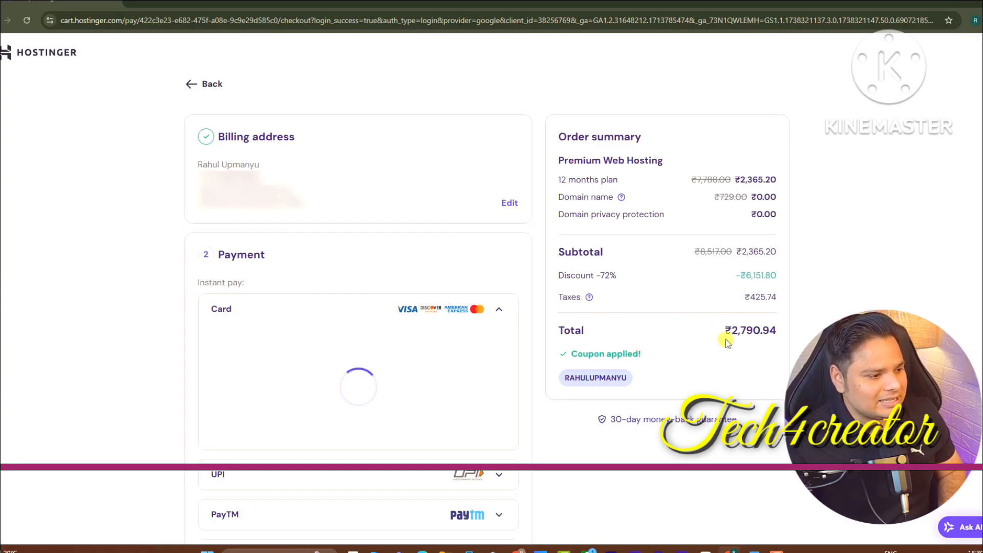
Review the taxes and ₹2,790.94 total, then submit payment via UPI
{"action": "double_click", "coordinate": [758, 297]}
{"action": "left_click_drag", "start_coordinate": [711, 340], "coordinate": [794, 329]}
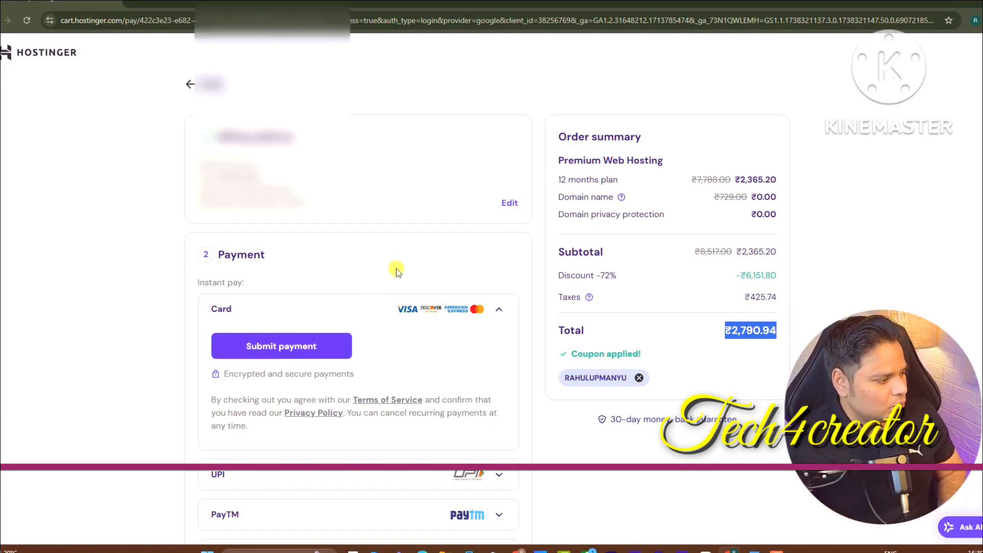
{"action": "scroll", "coordinate": [475, 330], "scroll_direction": "down", "scroll_amount": 3}
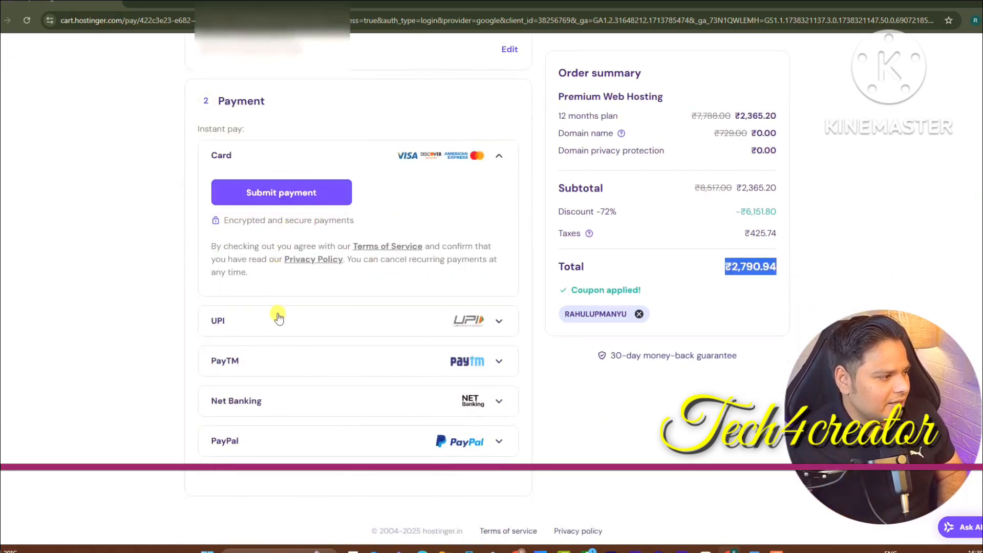
{"action": "left_click", "coordinate": [246, 327]}
{"action": "left_click", "coordinate": [241, 231]}
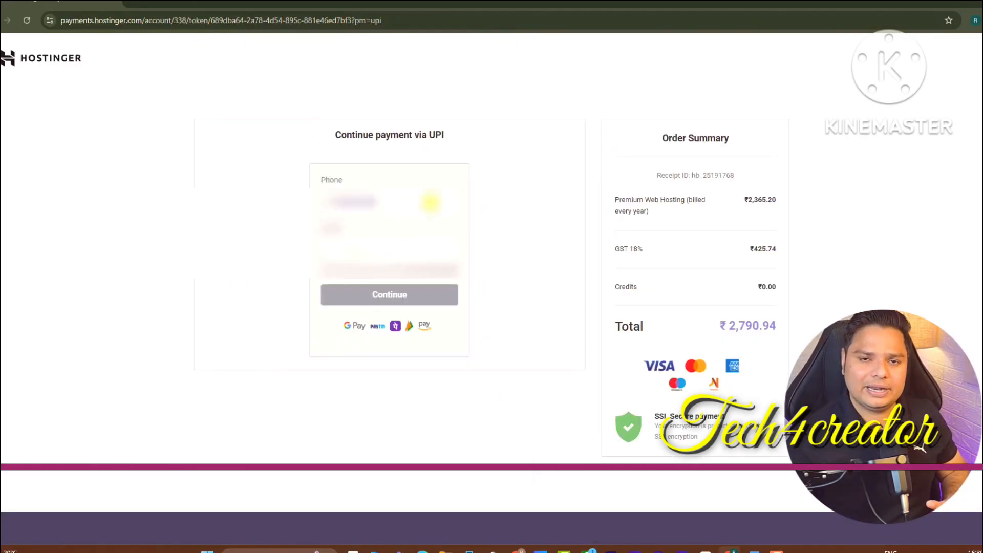
Continue to the Razorpay options and pay ₹2,790.94 through the UPI QR code
{"action": "left_click", "coordinate": [387, 297]}
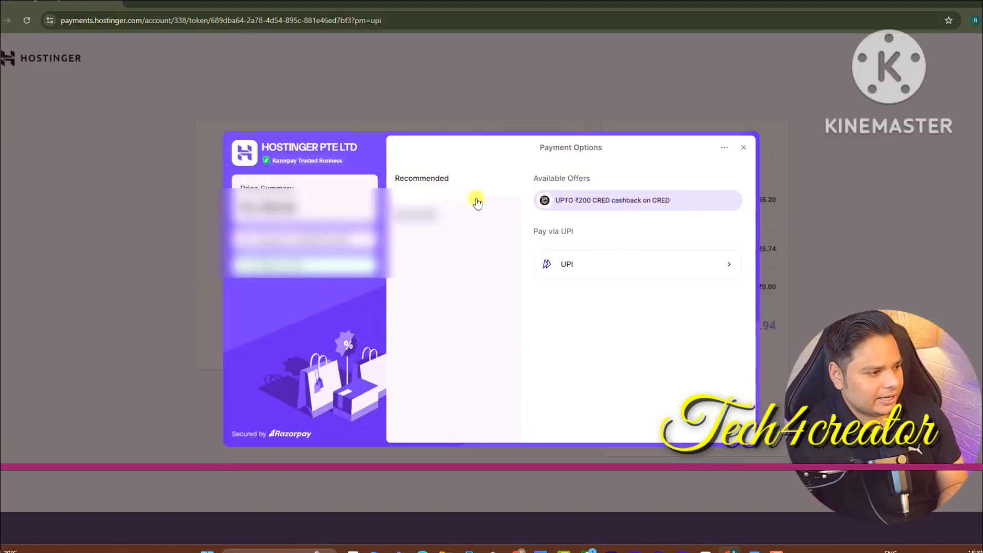
{"action": "left_click", "coordinate": [614, 281]}
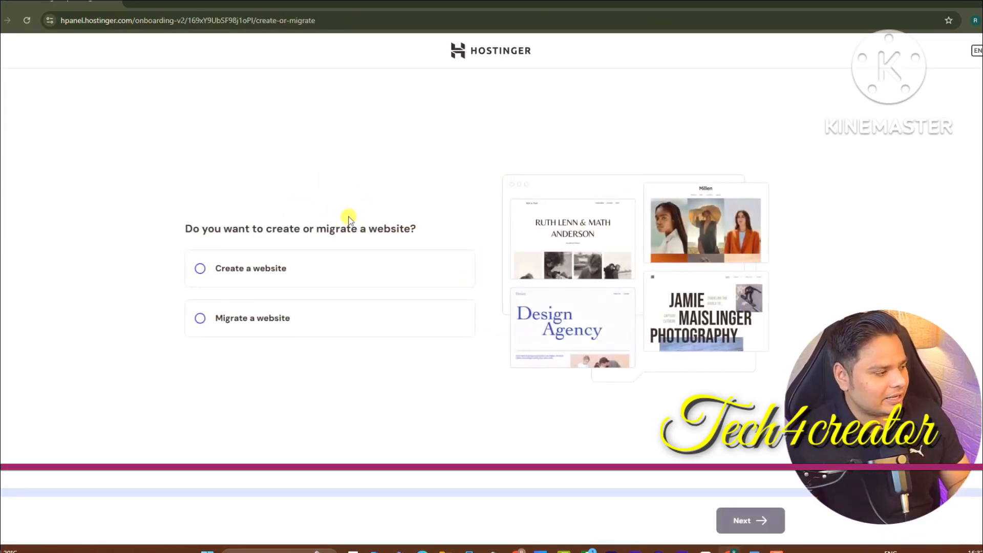
Choose to create a new website on the WordPress platform
{"action": "left_click", "coordinate": [235, 271]}
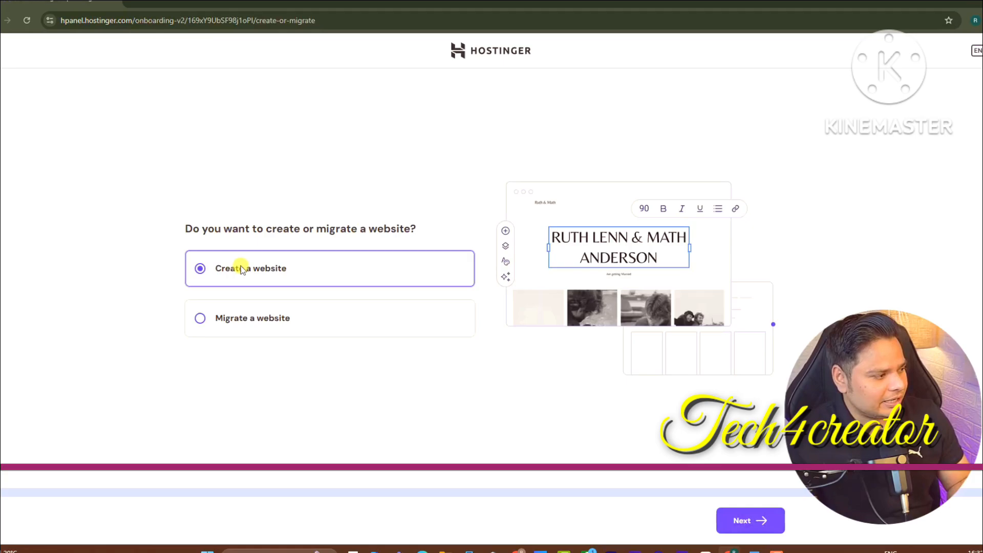
{"action": "left_click", "coordinate": [745, 518]}
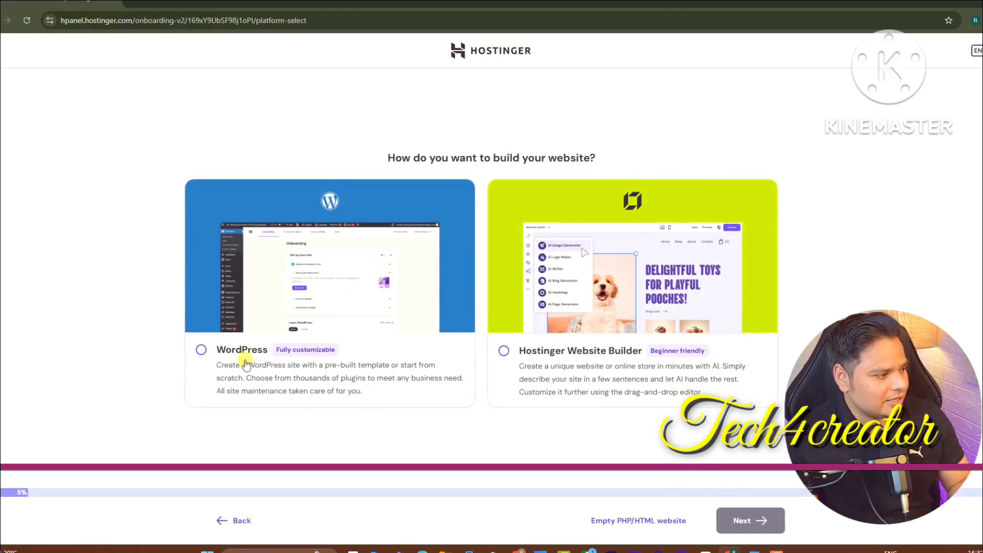
{"action": "left_click", "coordinate": [202, 351]}
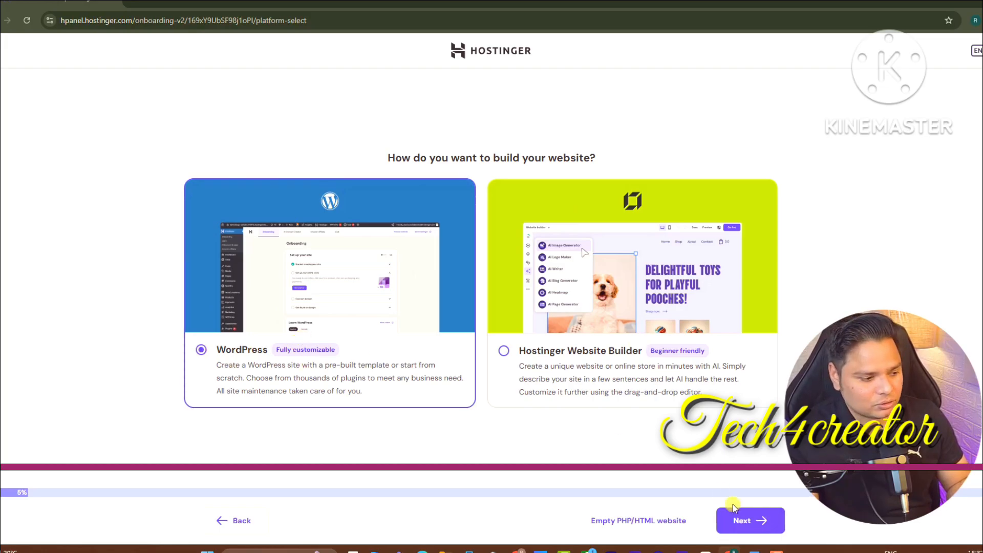
{"action": "left_click", "coordinate": [751, 520]}
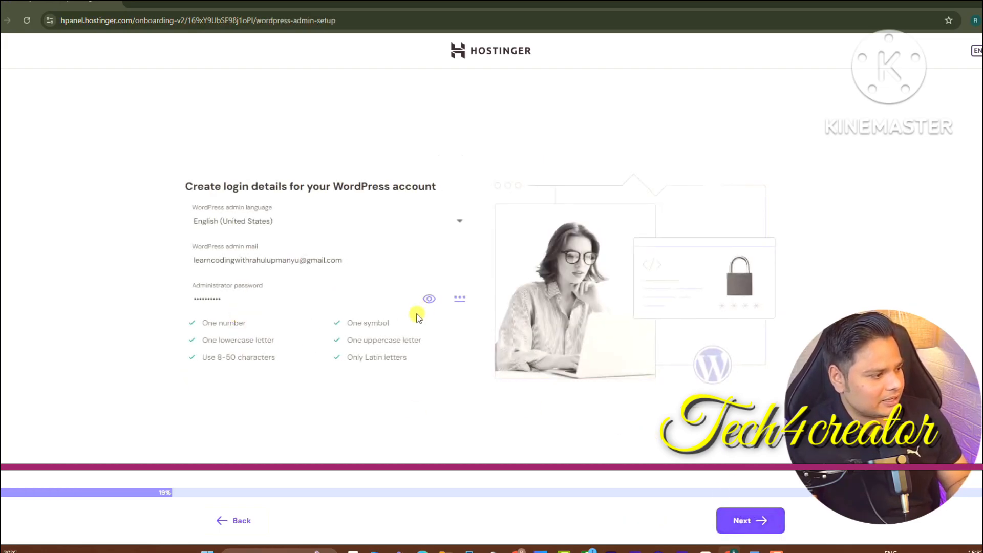
Reveal and set the WordPress administrator password, then submit the login details
{"action": "left_click_drag", "start_coordinate": [359, 300], "coordinate": [174, 312]}
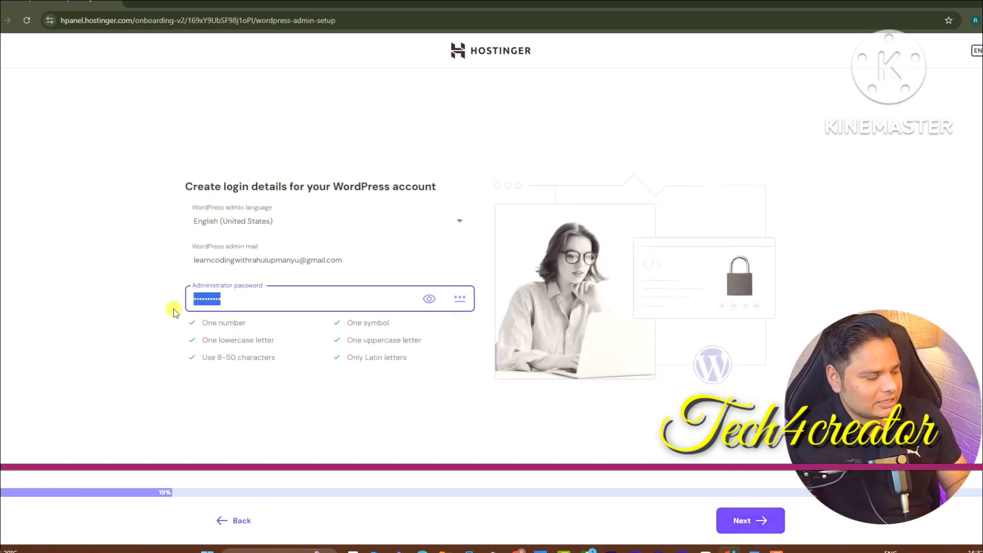
{"action": "left_click", "coordinate": [462, 300]}
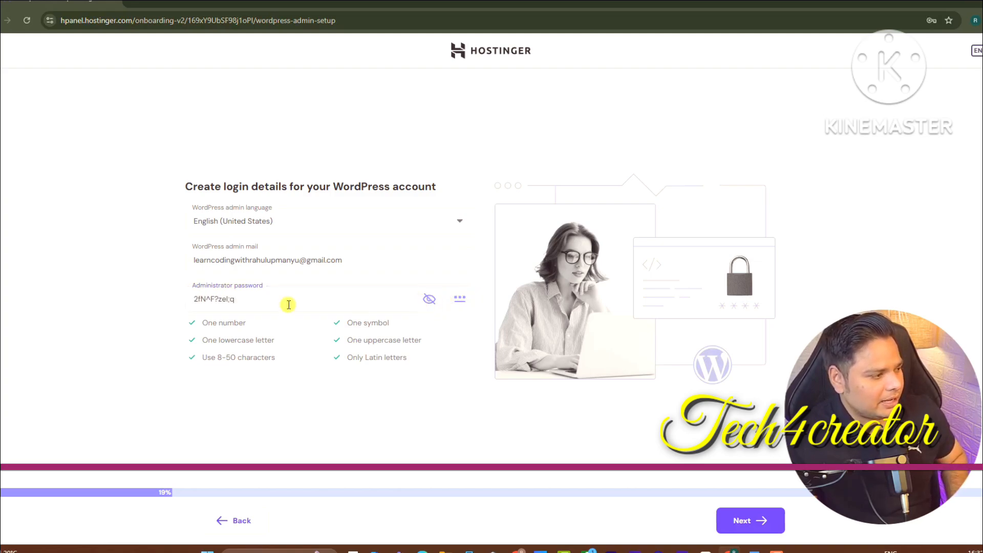
{"action": "left_click", "coordinate": [250, 305]}
{"action": "key", "text": "ctrl+a"}
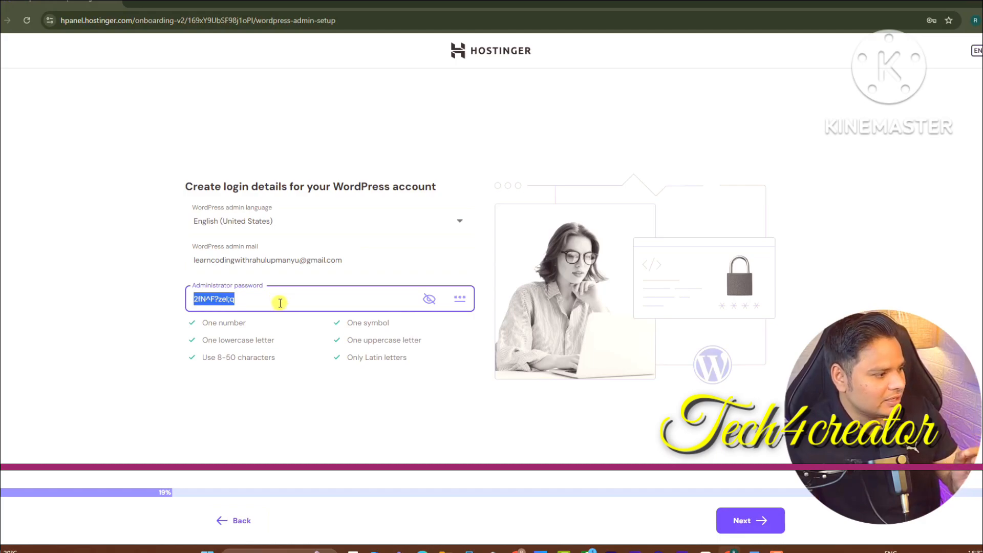
{"action": "left_click", "coordinate": [740, 527]}
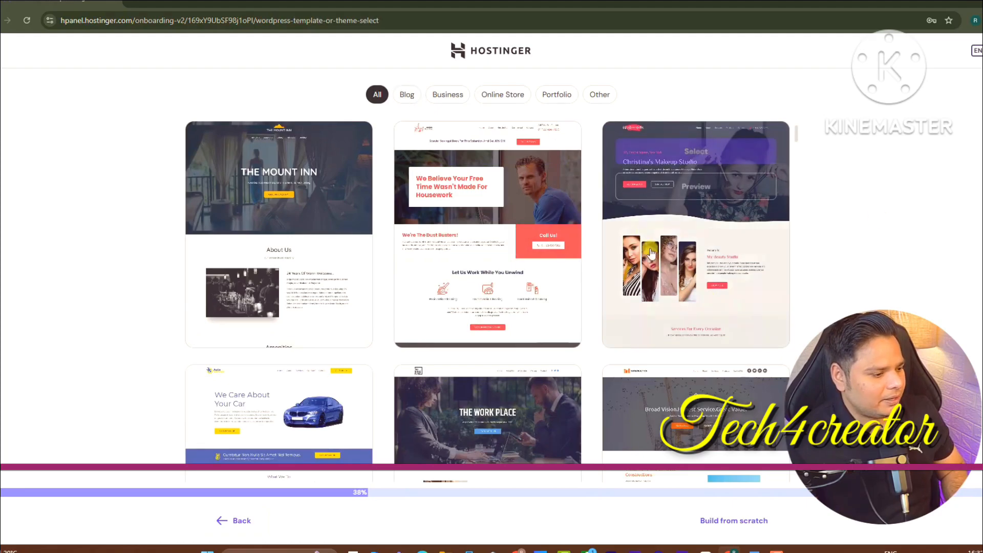
Build the site from scratch using the GeneratePress theme
{"action": "left_click", "coordinate": [733, 519]}
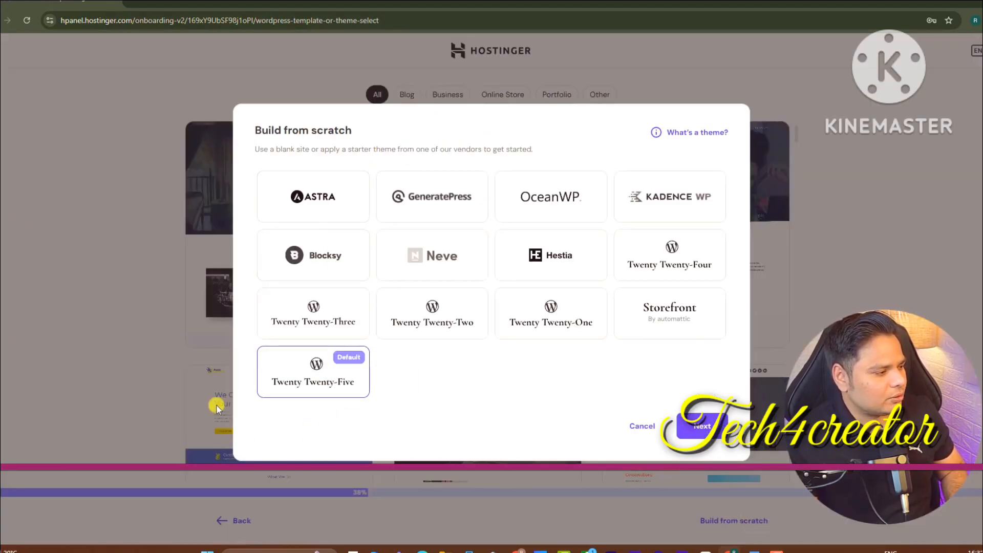
{"action": "left_click", "coordinate": [428, 204]}
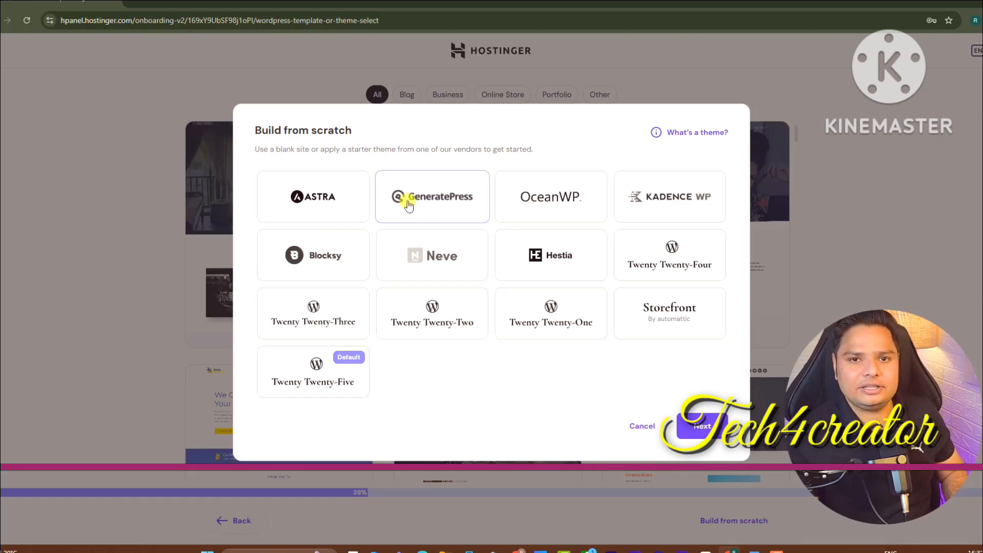
{"action": "left_click", "coordinate": [702, 426]}
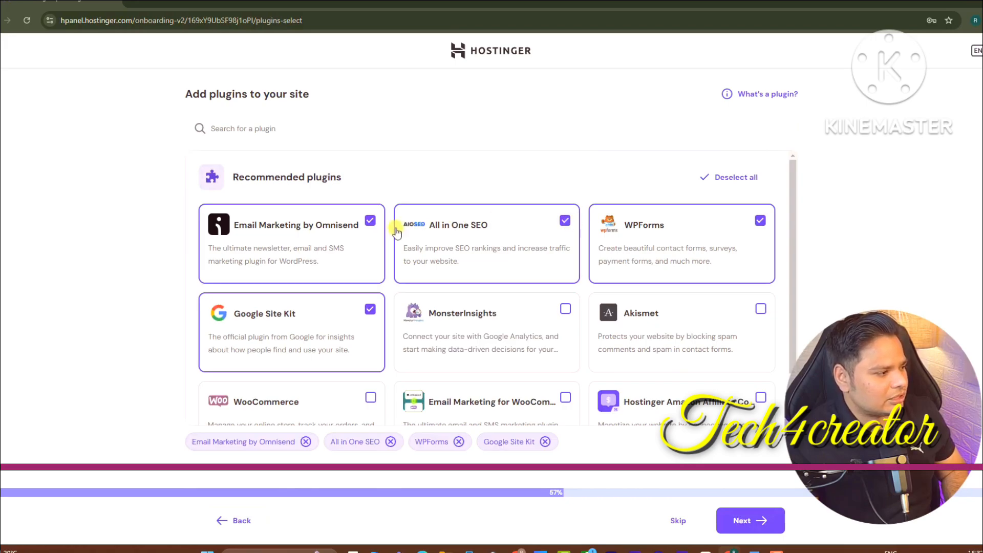
Uncheck Omnisend, All in One SEO and WPForms, add Rank Math SEO via search, and continue
{"action": "left_click", "coordinate": [369, 222]}
{"action": "left_click", "coordinate": [565, 220]}
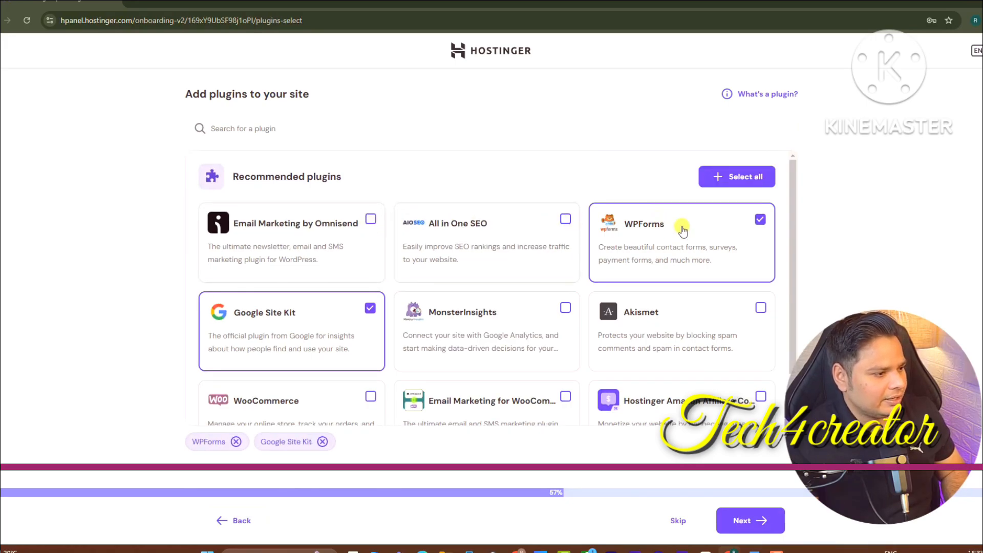
{"action": "left_click", "coordinate": [761, 219]}
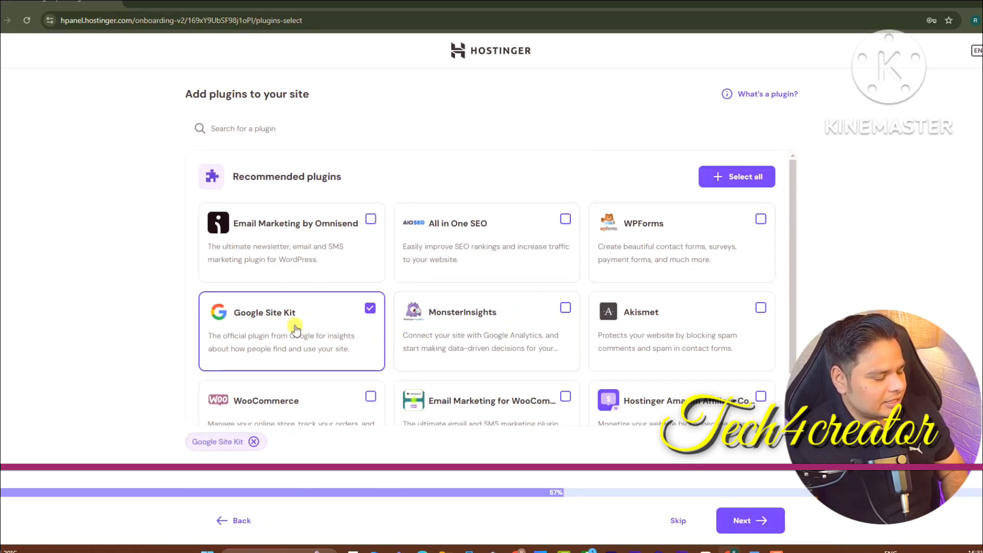
{"action": "left_click", "coordinate": [410, 129]}
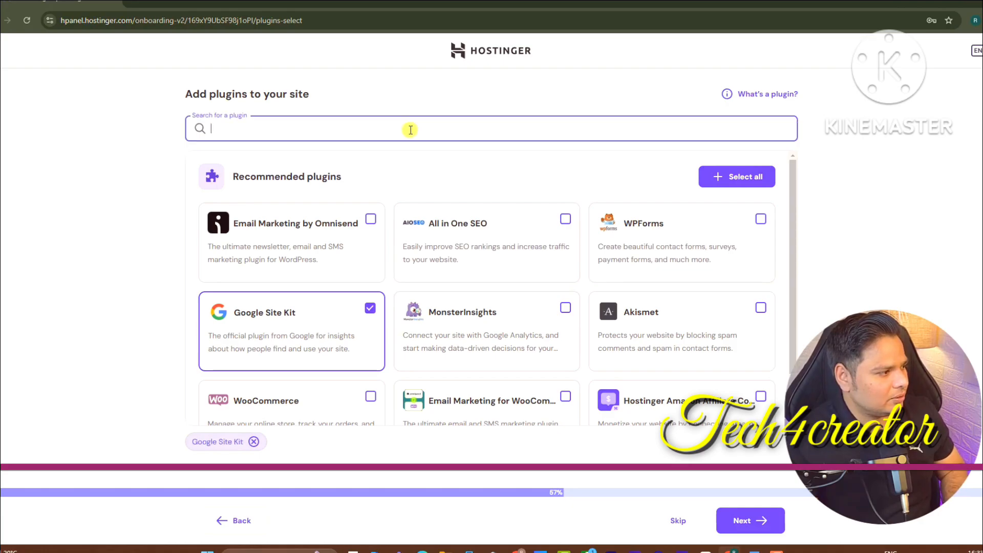
{"action": "type", "text": "rANK mATH"}
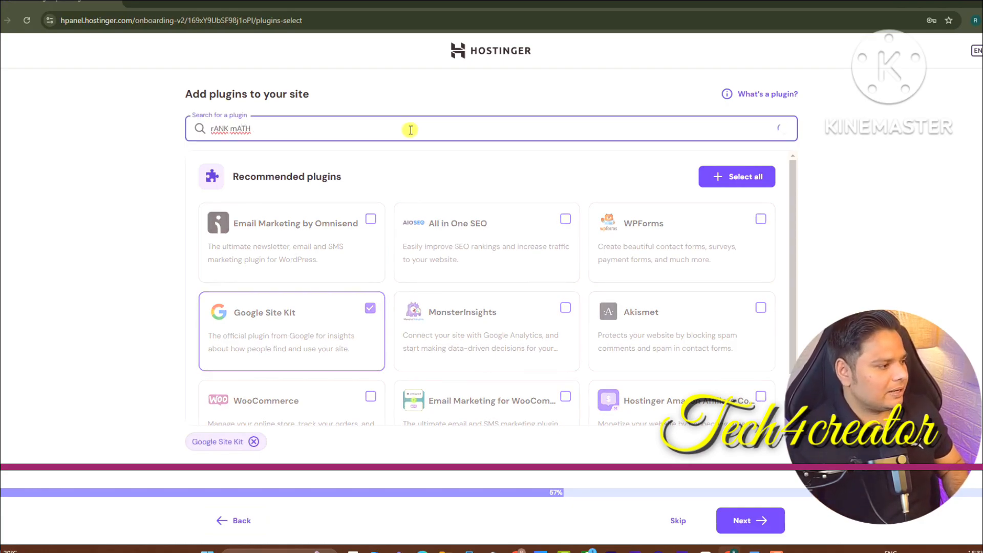
{"action": "left_click", "coordinate": [339, 187]}
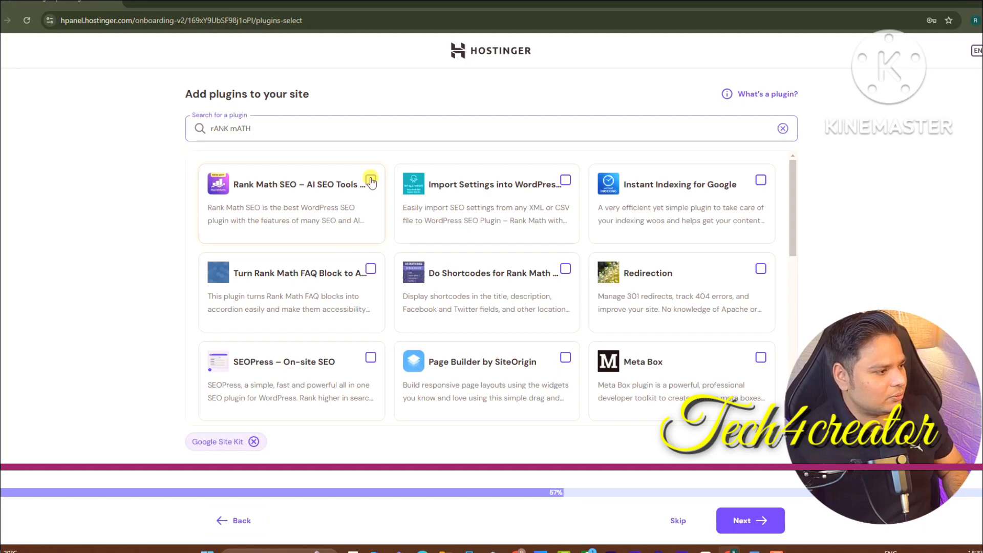
{"action": "triple_click", "coordinate": [284, 137]}
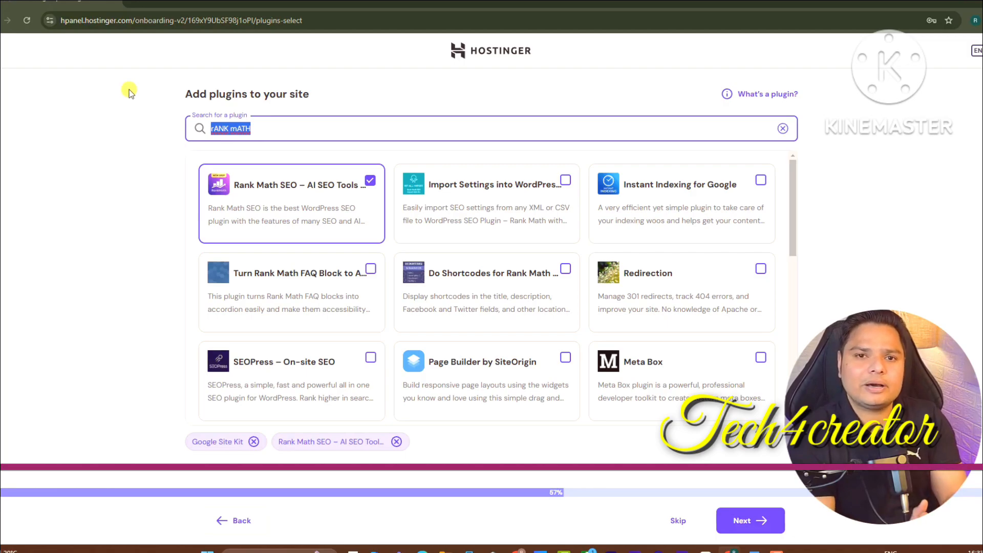
{"action": "key", "text": "BackSpace"}
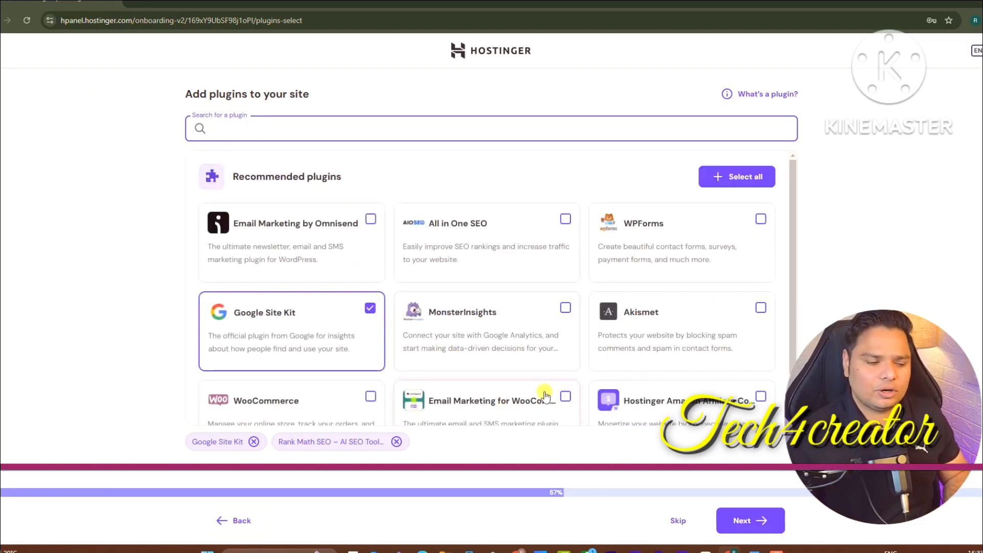
{"action": "left_click", "coordinate": [746, 520]}
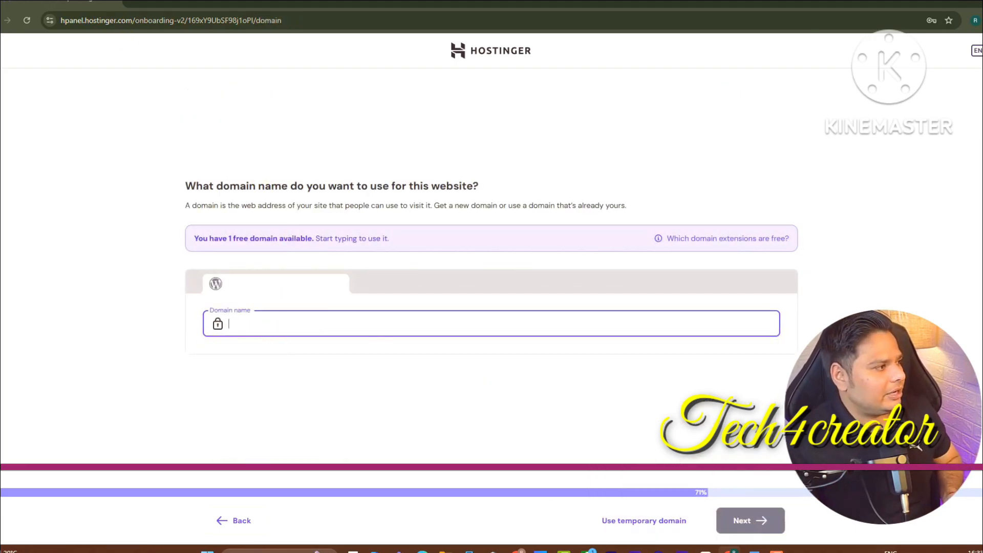
Open a new tab to Google and Gmail, then return to the DeepSeek chat window
{"action": "key", "text": "ctrl+t"}
{"action": "type", "text": "go"}
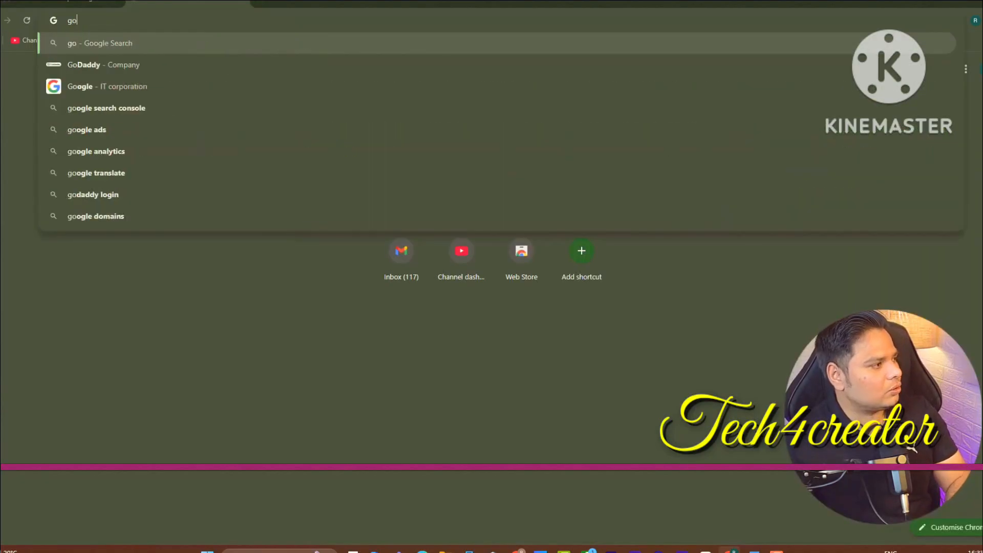
{"action": "key", "text": "Return"}
{"action": "left_click", "coordinate": [112, 60]}
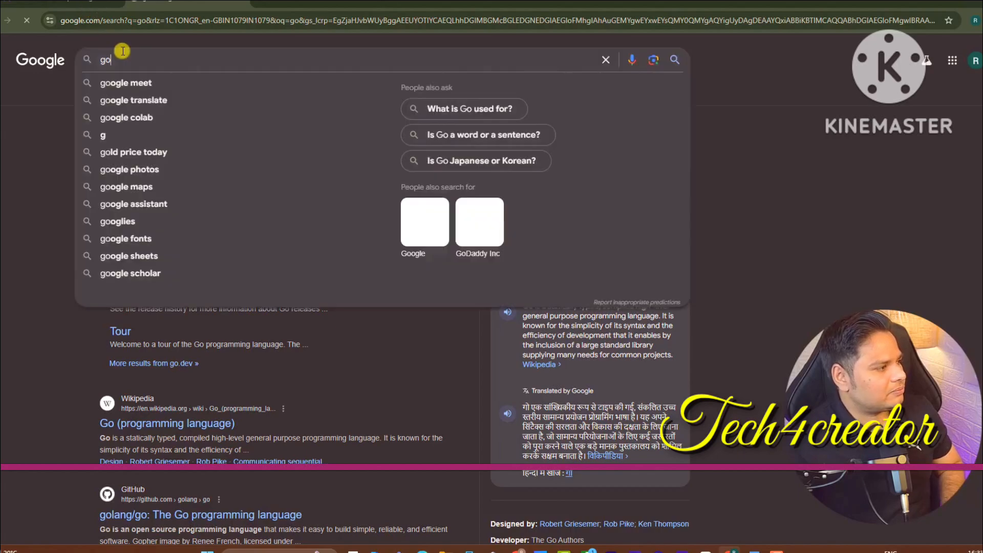
{"action": "left_click", "coordinate": [163, 18]}
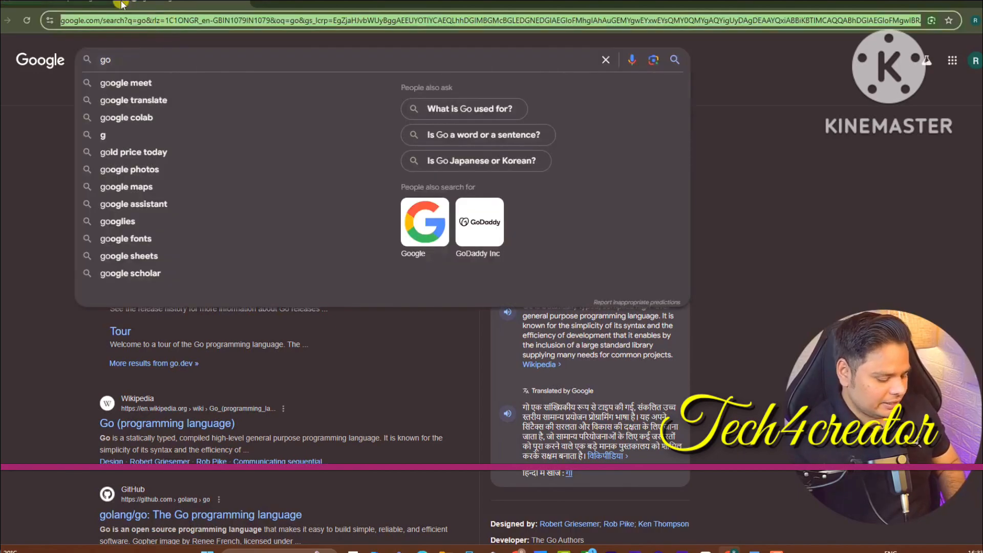
{"action": "type", "text": "gmail.com"}
{"action": "key", "text": "Return"}
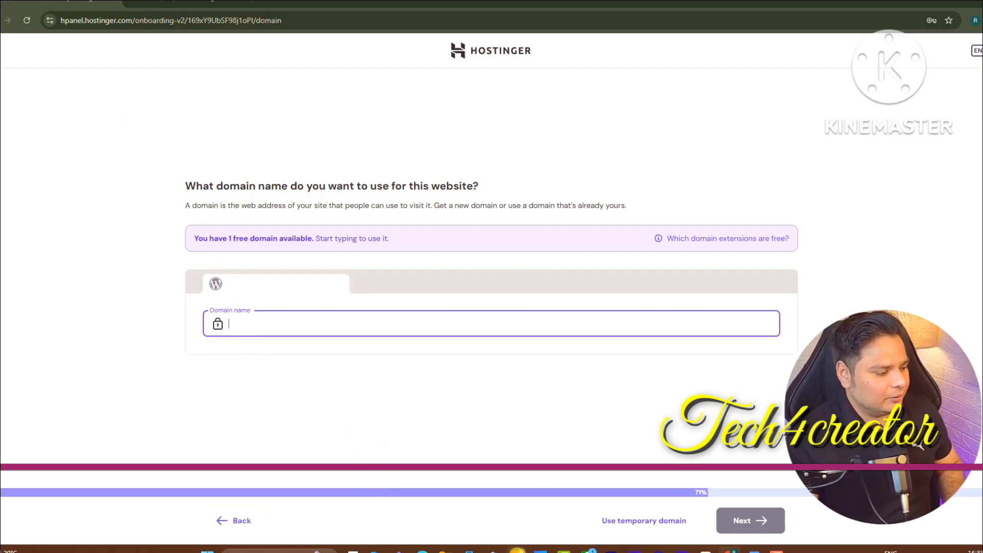
{"action": "left_click", "coordinate": [517, 551]}
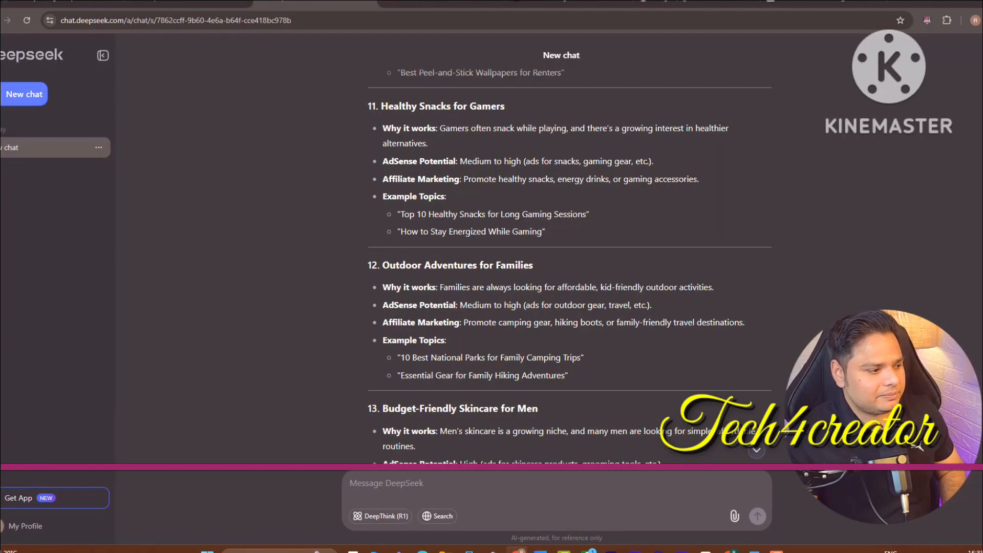
Ask DeepSeek for .com domain names for the Budget-Friendly Skincare for Men niche
{"action": "scroll", "coordinate": [430, 260], "scroll_direction": "down", "scroll_amount": 3}
{"action": "left_click_drag", "start_coordinate": [382, 236], "coordinate": [537, 234]}
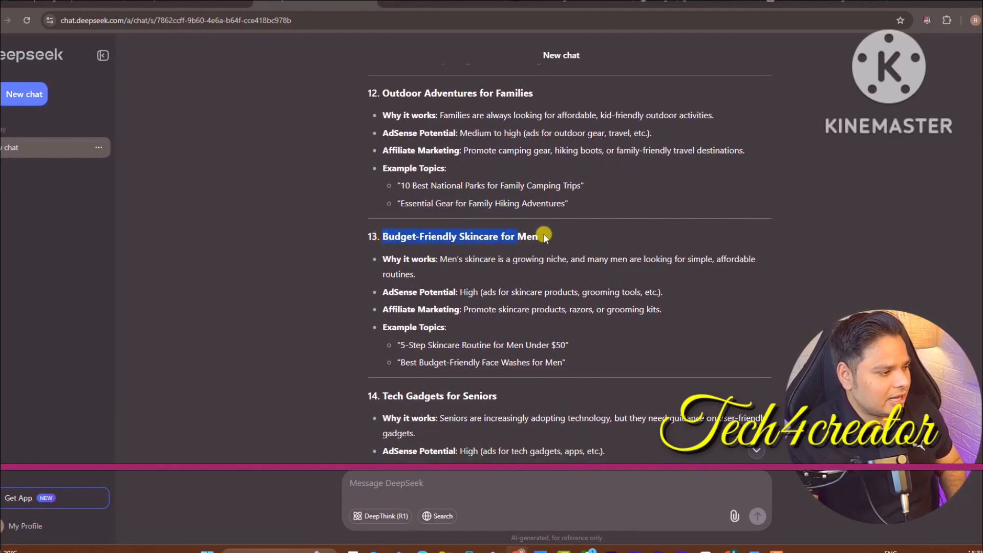
{"action": "left_click", "coordinate": [488, 479]}
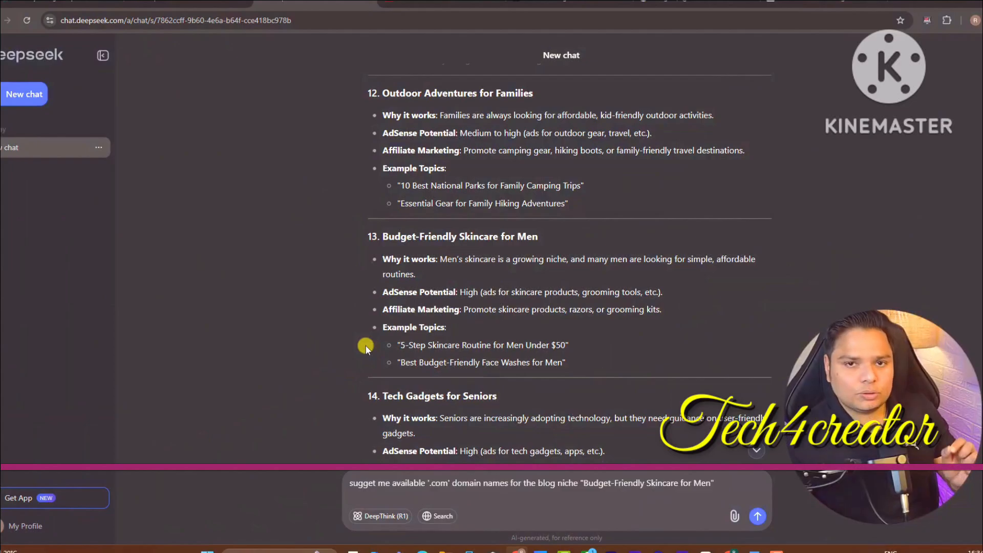
{"action": "left_click", "coordinate": [391, 489]}
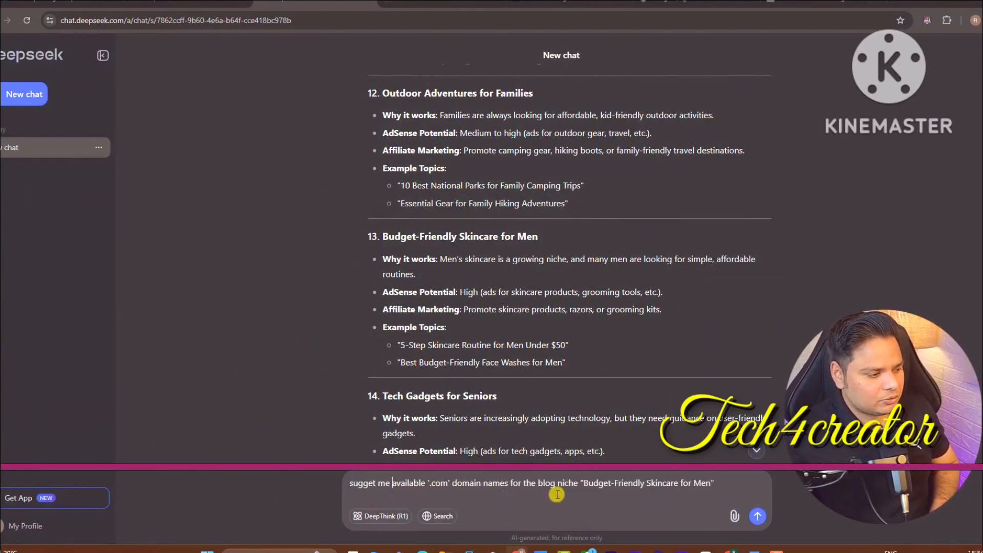
{"action": "mouse_move", "coordinate": [579, 488]}
{"action": "left_mouse_down"}
{"action": "mouse_move", "coordinate": [710, 485]}
{"action": "mouse_move", "coordinate": [590, 485]}
{"action": "left_mouse_up"}
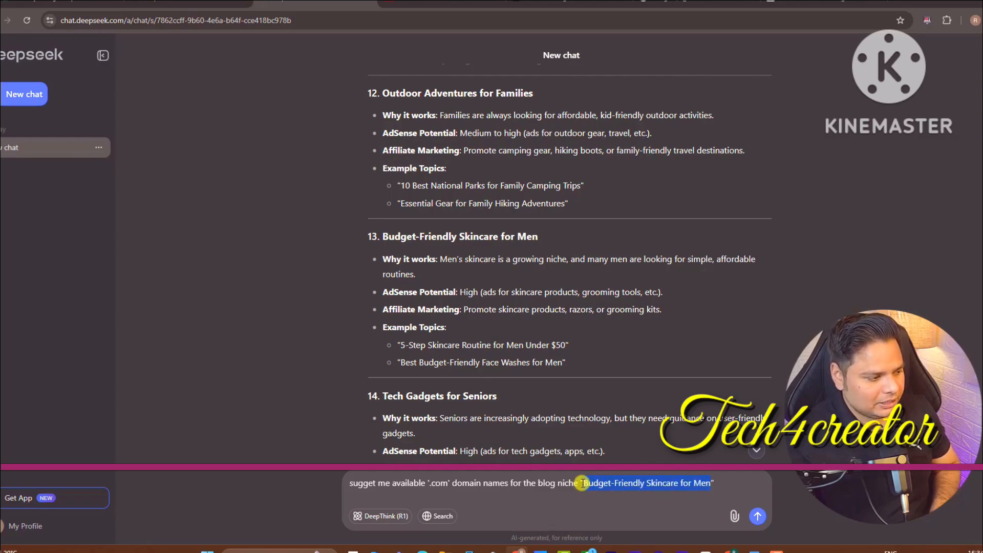
{"action": "left_click", "coordinate": [757, 515]}
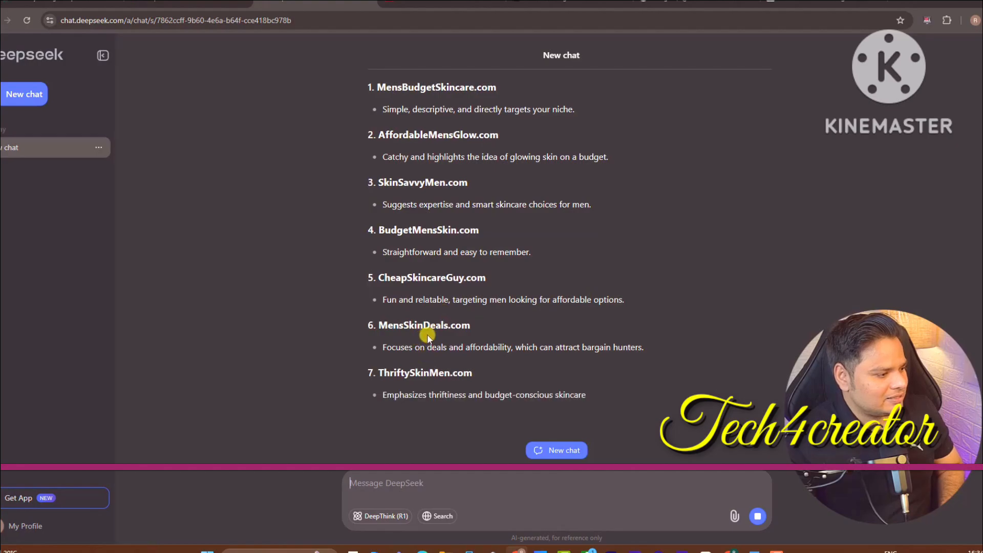
Copy the suggested MensBudgetSkincare.com and go back to Hostinger's domain step
{"action": "scroll", "coordinate": [427, 334], "scroll_direction": "up", "scroll_amount": 8}
{"action": "scroll", "coordinate": [569, 256], "scroll_direction": "up", "scroll_amount": 3}
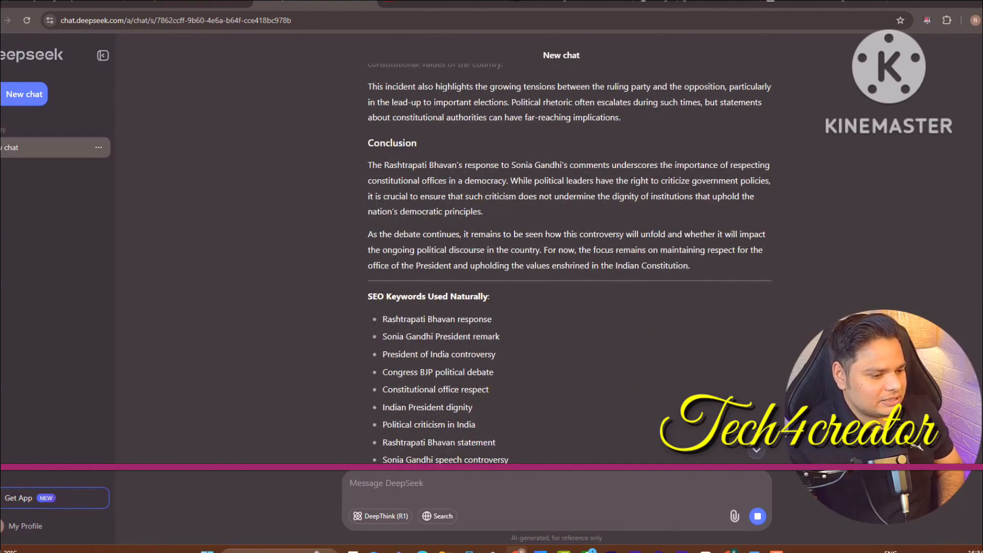
{"action": "scroll", "coordinate": [568, 255], "scroll_direction": "down", "scroll_amount": 5}
{"action": "left_click_drag", "start_coordinate": [376, 378], "coordinate": [500, 385]}
{"action": "right_click", "coordinate": [501, 383]}
{"action": "left_click", "coordinate": [517, 390]}
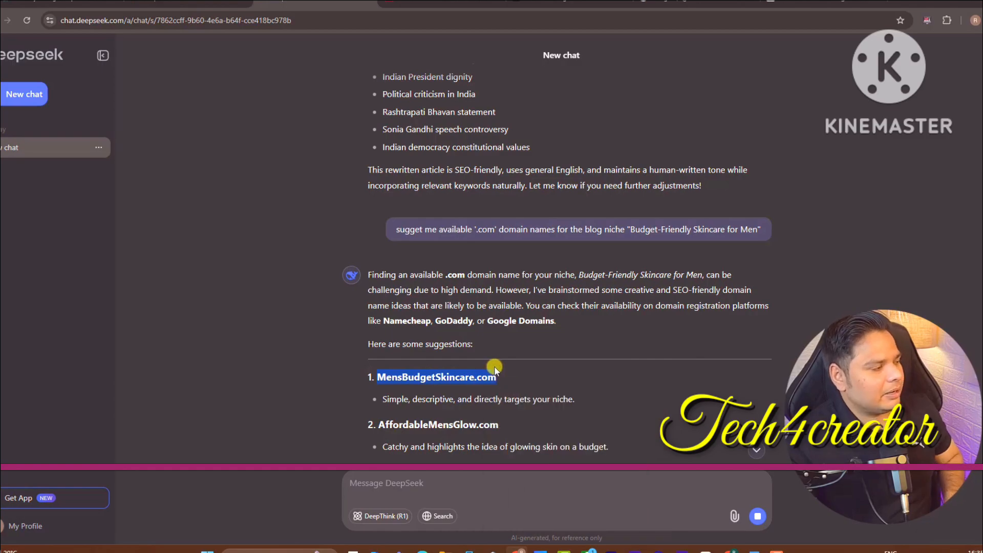
{"action": "left_click", "coordinate": [729, 550]}
Paste mensbudgetskincare.com into the domain field, take the free option, and complete registration
{"action": "left_click", "coordinate": [419, 318]}
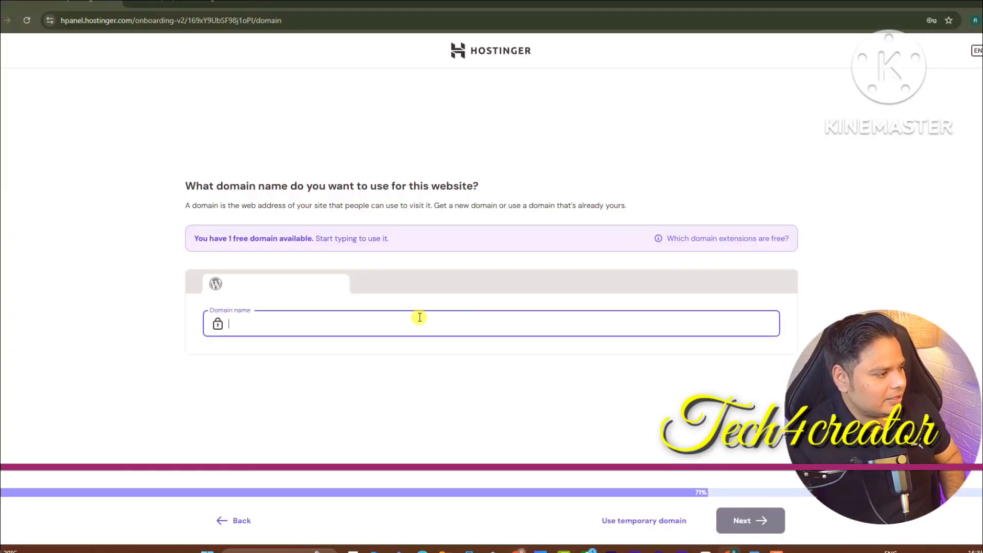
{"action": "key", "text": "ctrl+v"}
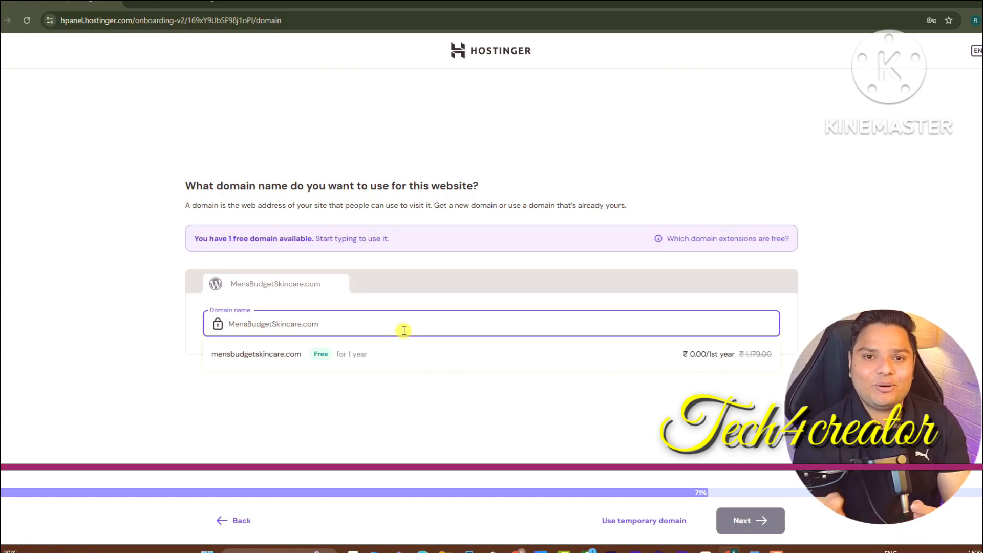
{"action": "left_click", "coordinate": [397, 364]}
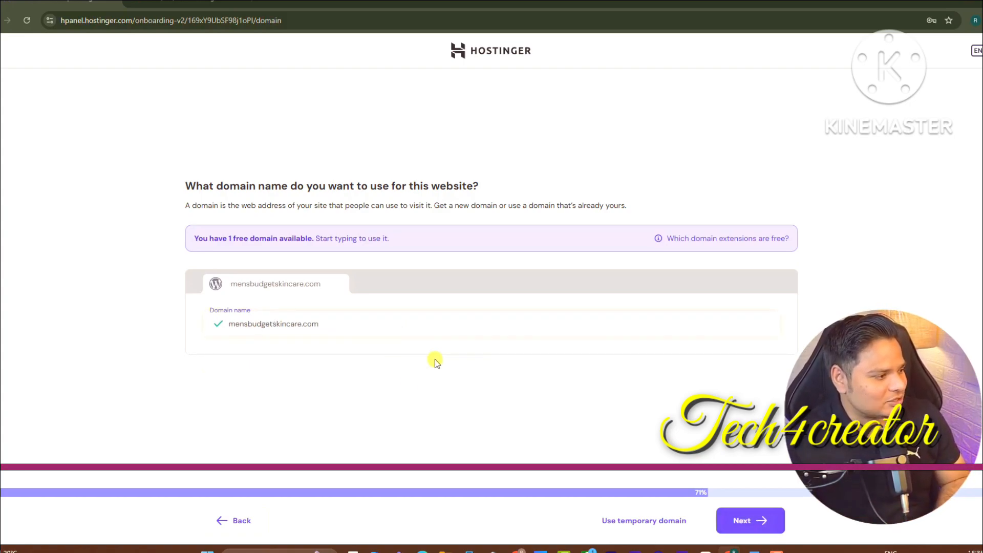
{"action": "left_click", "coordinate": [745, 510]}
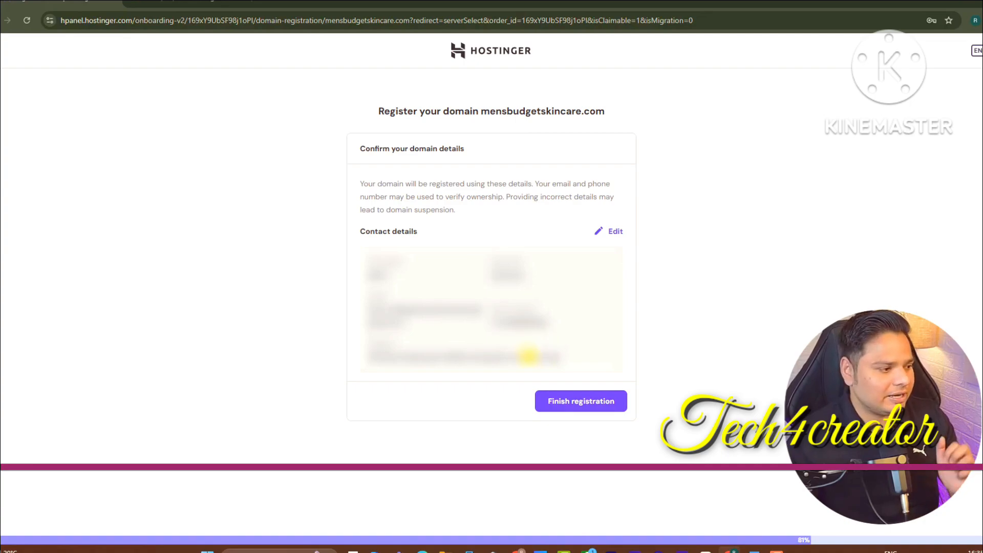
{"action": "left_click", "coordinate": [571, 401]}
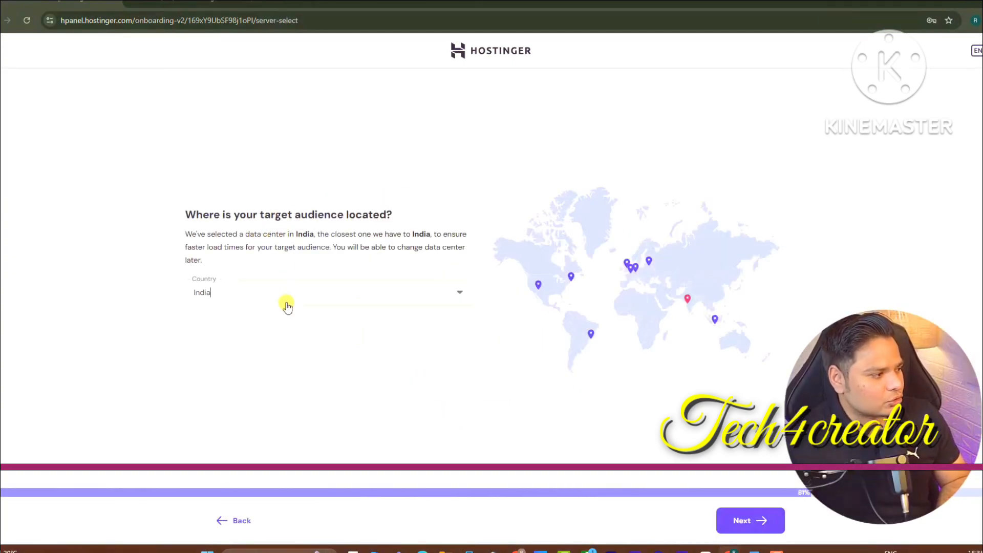
Choose United States, Massachusetts as the data center and start the WordPress account setup
{"action": "left_click", "coordinate": [285, 301]}
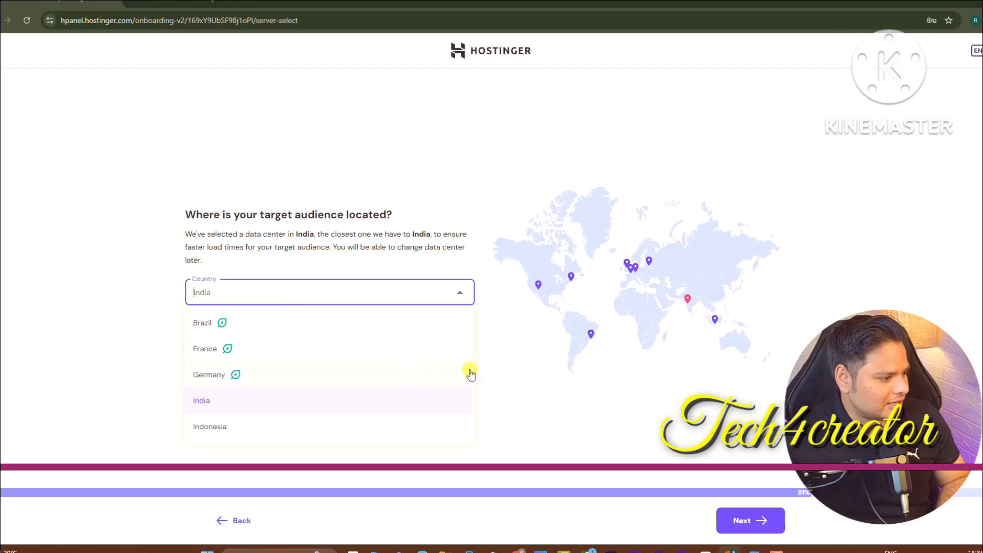
{"action": "scroll", "coordinate": [474, 404], "scroll_direction": "down", "scroll_amount": 3}
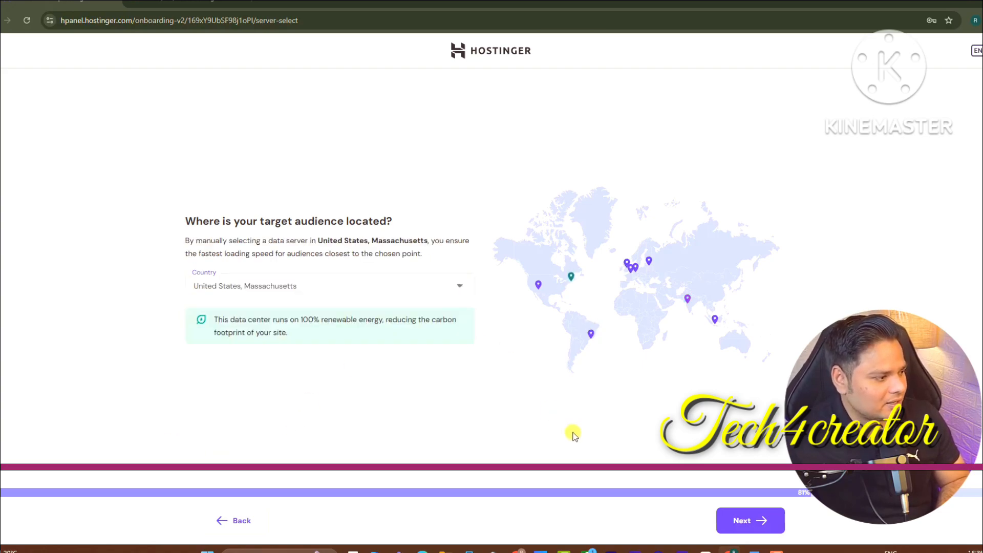
{"action": "left_click", "coordinate": [745, 519]}
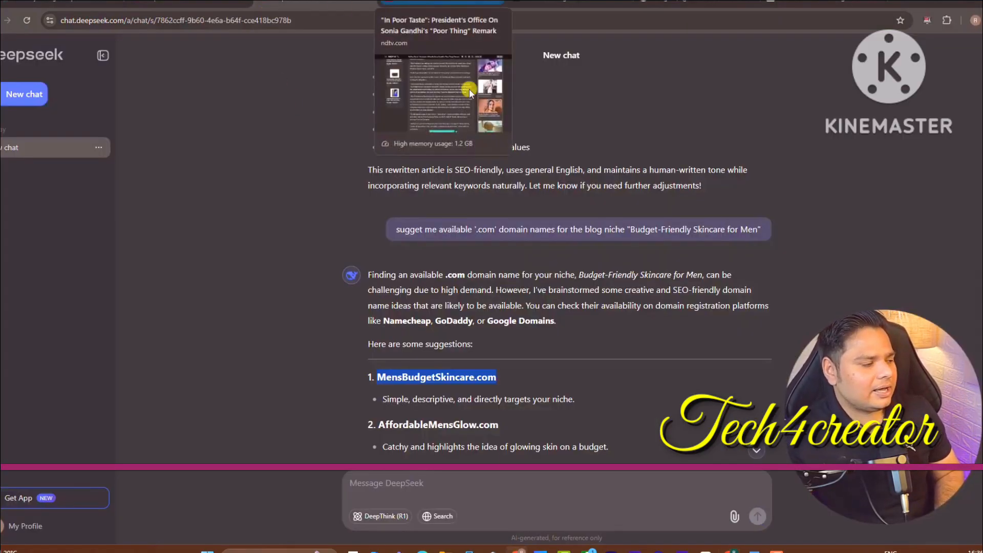
Glance at the NDTV article, then return to Hostinger's finished 'Ready to go' setup page
{"action": "left_click", "coordinate": [443, 5]}
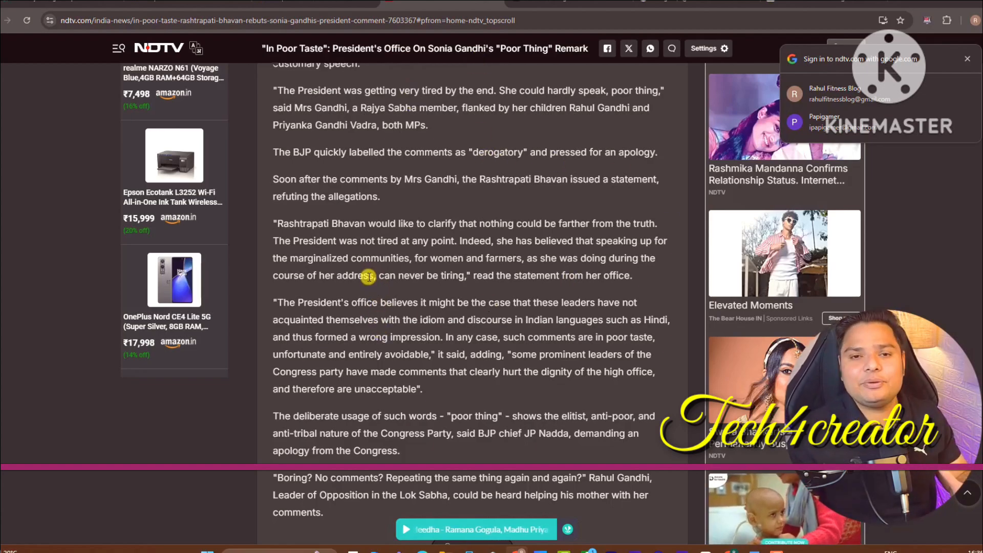
{"action": "scroll", "coordinate": [400, 293], "scroll_direction": "up", "scroll_amount": 10}
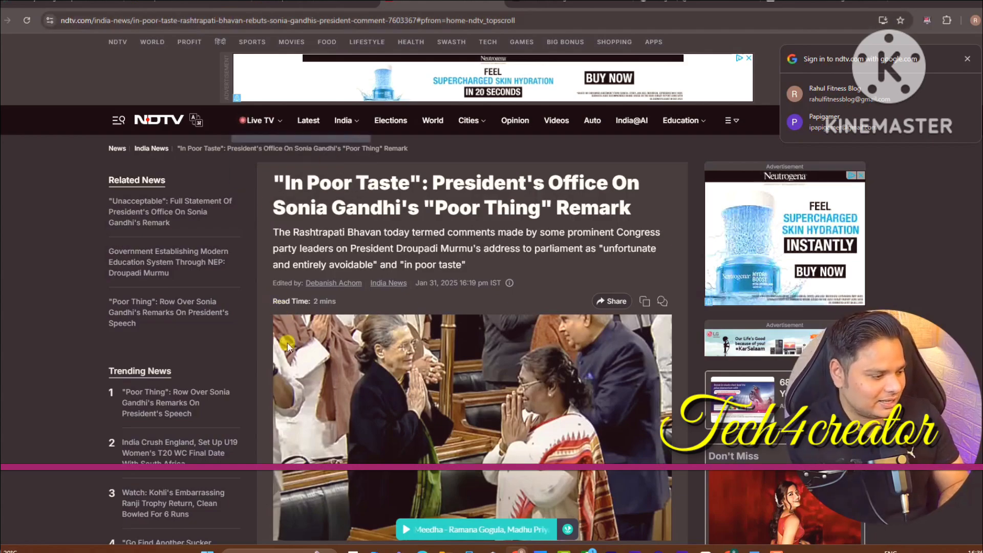
{"action": "left_click", "coordinate": [515, 550]}
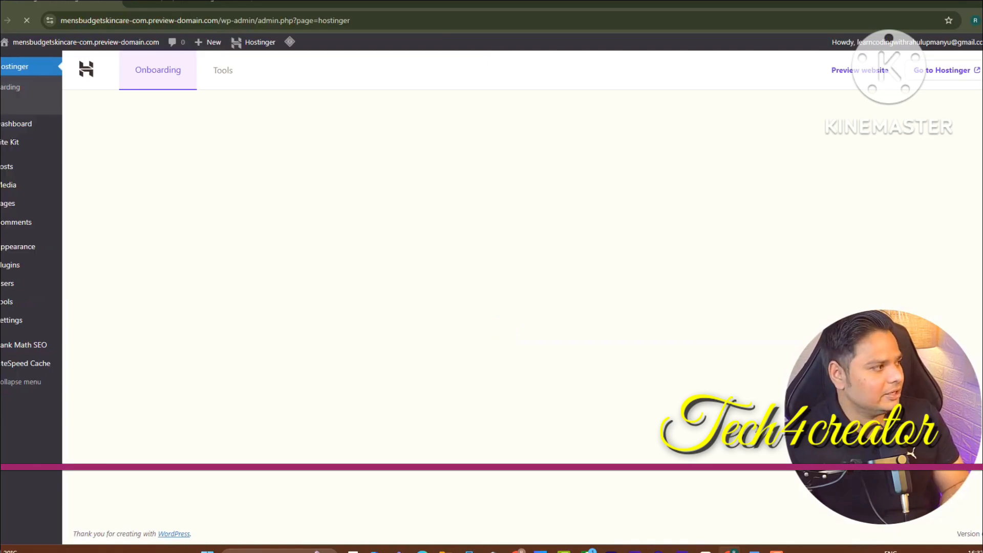
Open the new Hello world site in a separate browser tab from the admin bar
{"action": "mouse_move", "coordinate": [22, 43]}
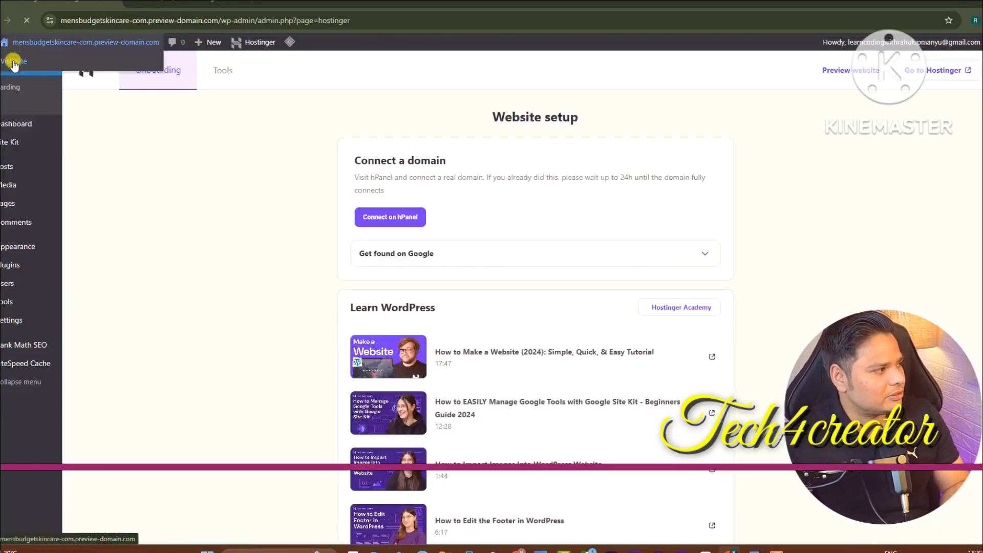
{"action": "right_click", "coordinate": [12, 63]}
{"action": "left_click", "coordinate": [27, 74]}
{"action": "left_click", "coordinate": [168, 2]}
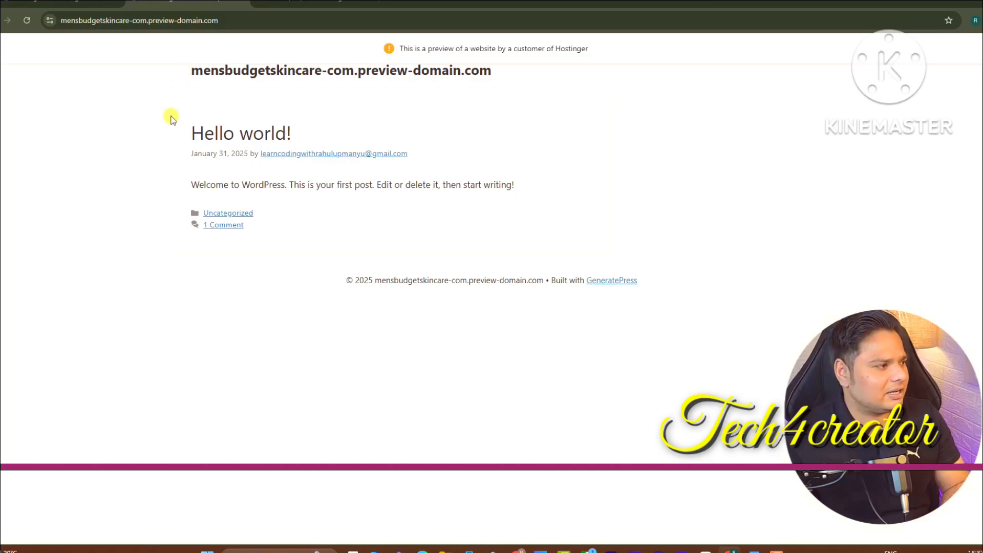
Back in the admin, go to Plugins > Add New Plugin
{"action": "left_click", "coordinate": [64, 2]}
{"action": "mouse_move", "coordinate": [25, 249]}
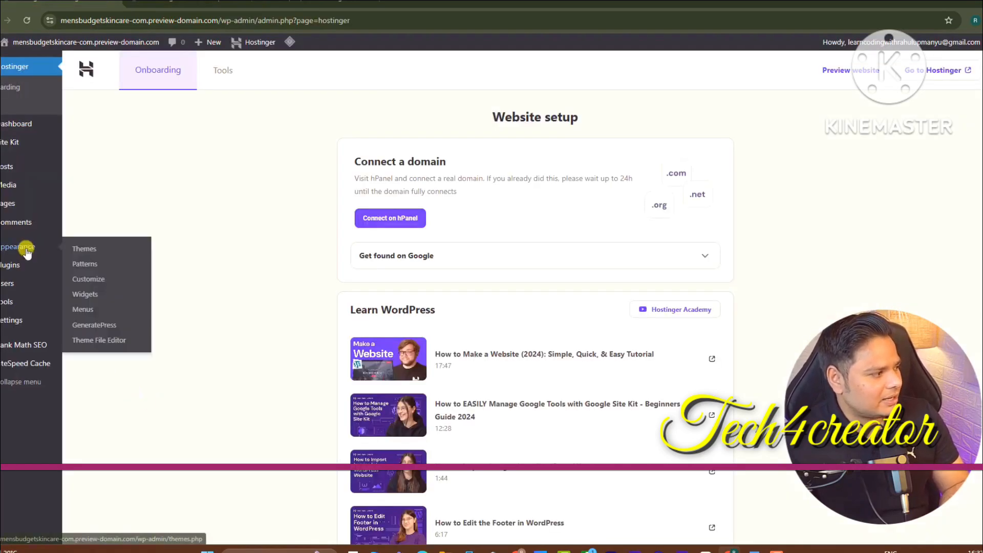
{"action": "mouse_move", "coordinate": [38, 265]}
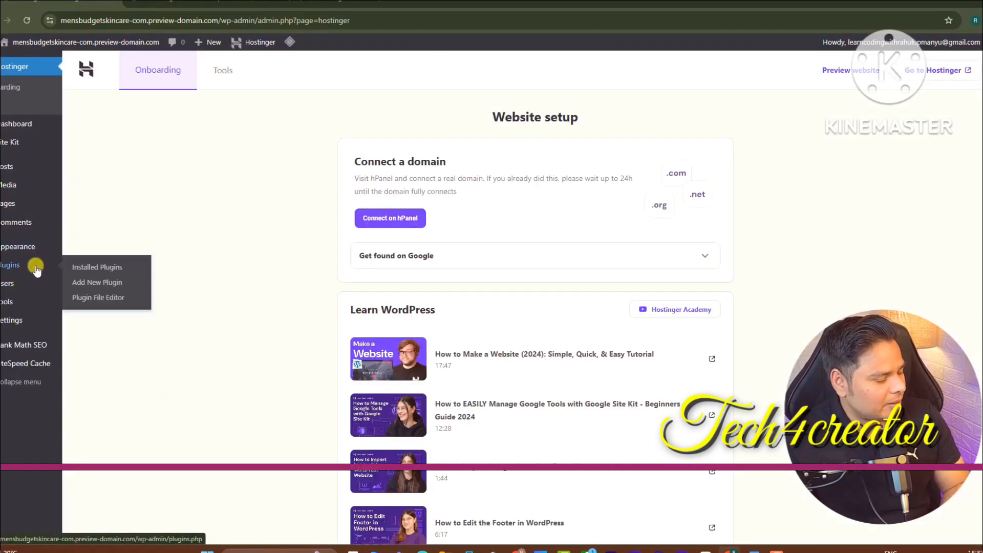
{"action": "left_click", "coordinate": [85, 272]}
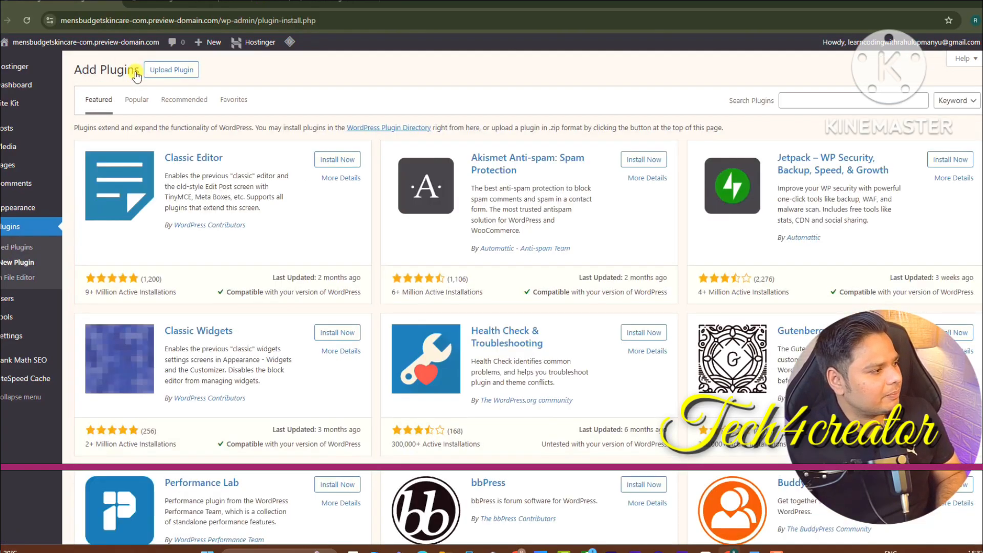
Upload generatepress (4).zip as a plugin, install it, and activate GP Premium
{"action": "left_click", "coordinate": [180, 71]}
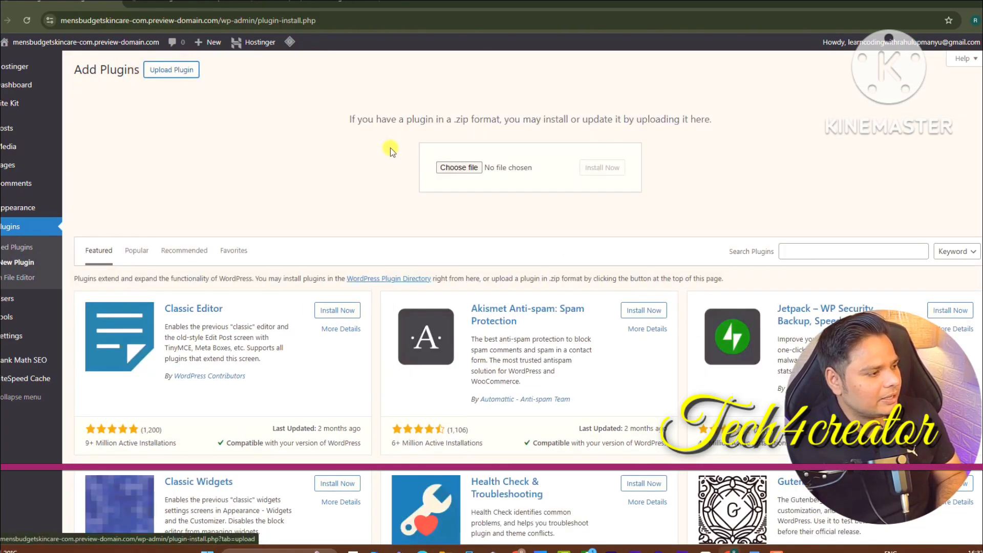
{"action": "left_click", "coordinate": [447, 167]}
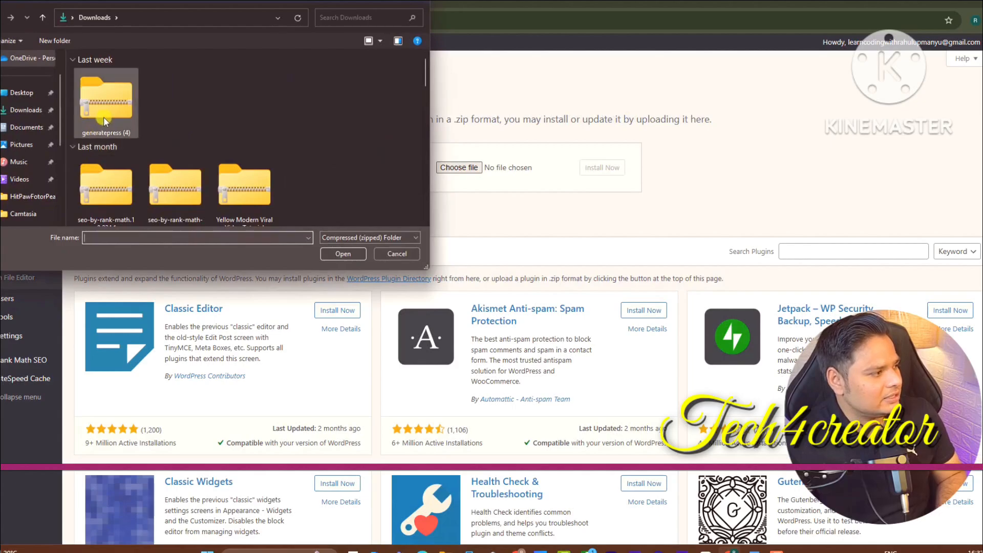
{"action": "double_click", "coordinate": [105, 121]}
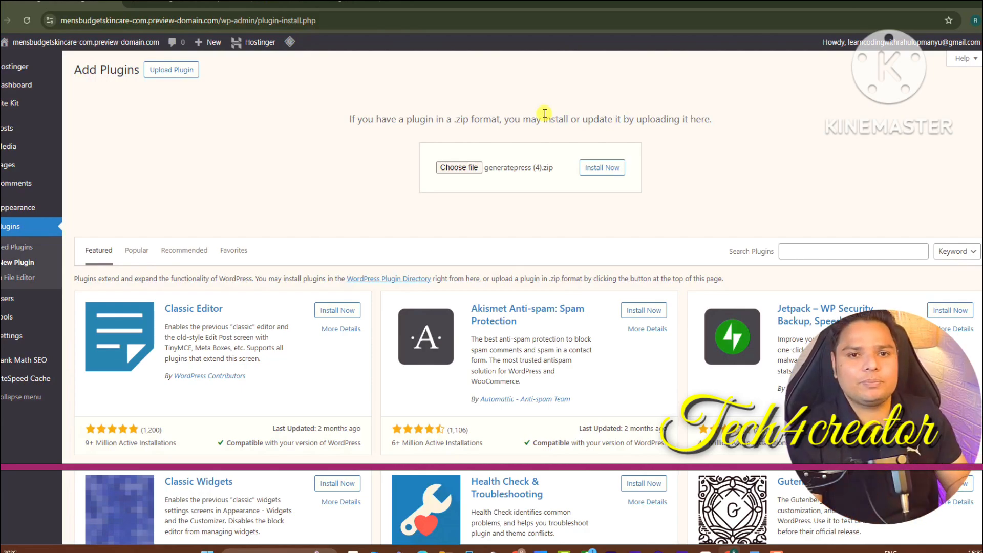
{"action": "left_click", "coordinate": [586, 171]}
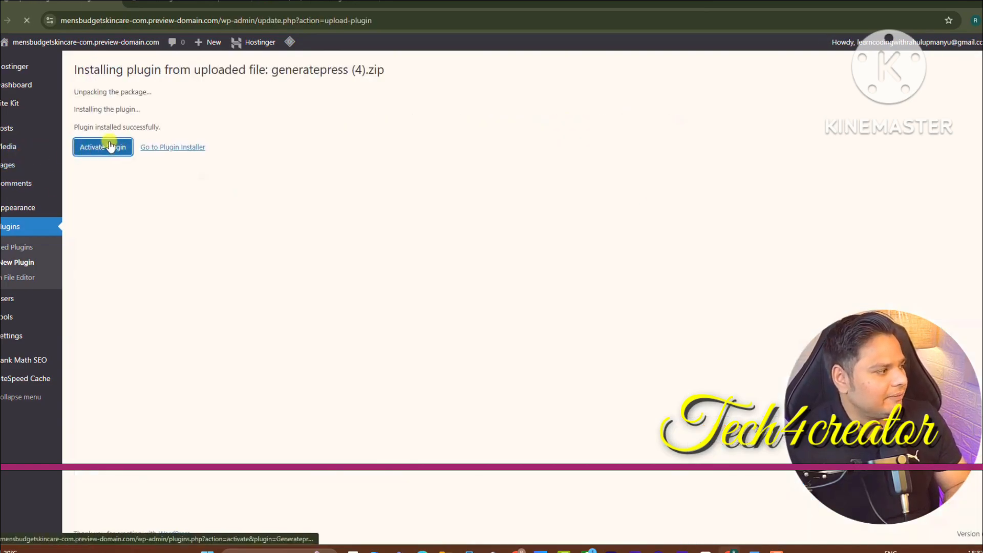
{"action": "left_click", "coordinate": [103, 143]}
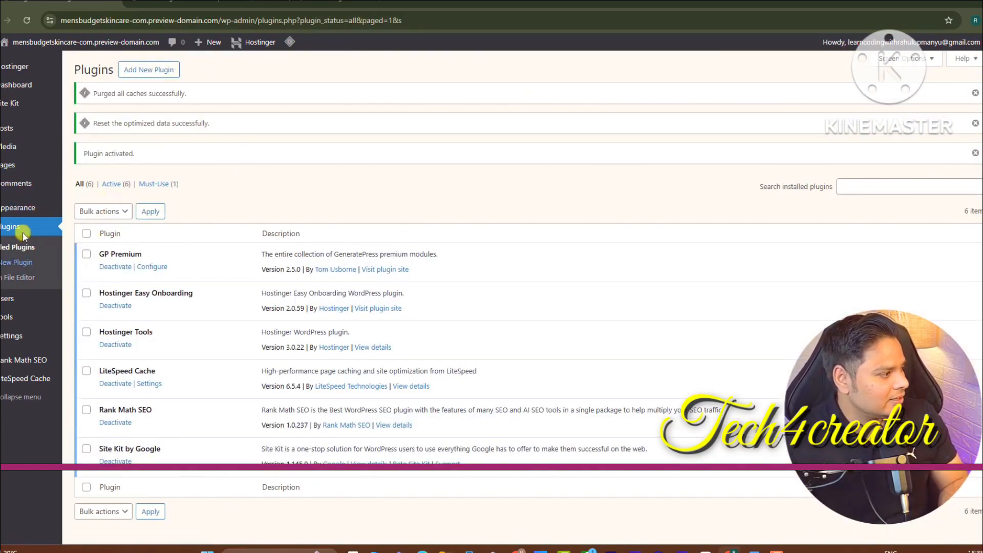
Open Appearance > GeneratePress and activate Spacing and the other modules at the bottom of the list
{"action": "mouse_move", "coordinate": [28, 209]}
{"action": "left_click", "coordinate": [85, 279]}
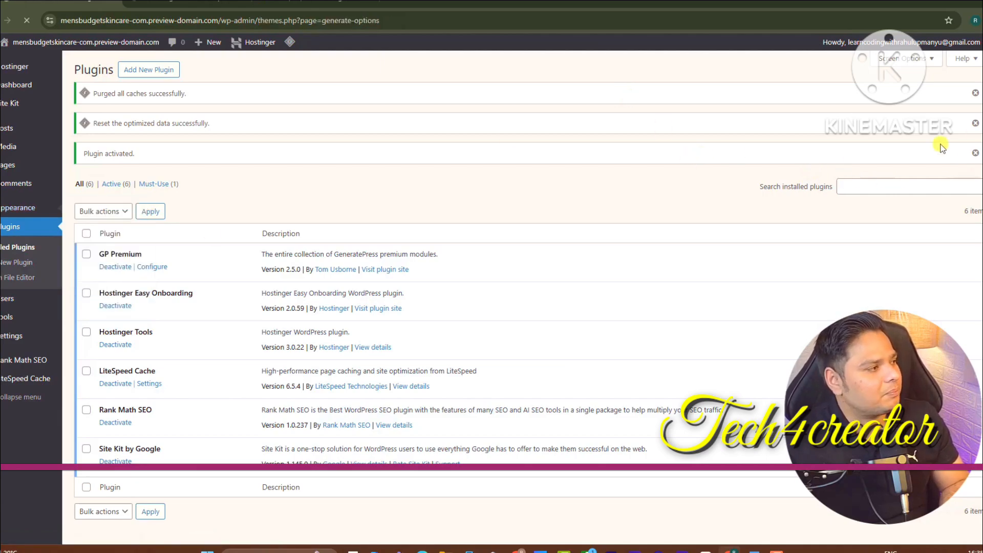
{"action": "scroll", "coordinate": [742, 358], "scroll_direction": "down", "scroll_amount": 5}
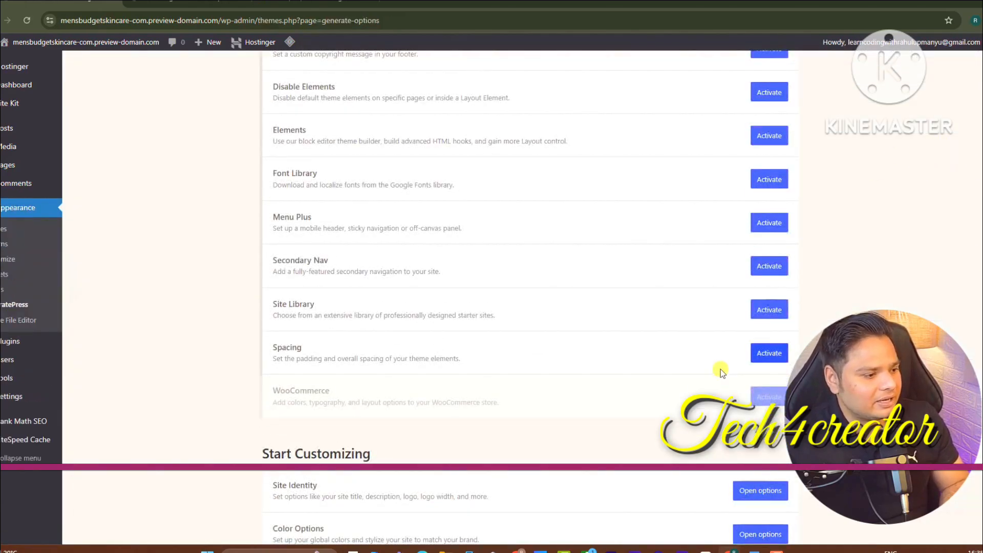
{"action": "left_click", "coordinate": [763, 353]}
{"action": "left_click", "coordinate": [764, 224]}
{"action": "left_click", "coordinate": [769, 180]}
{"action": "scroll", "coordinate": [773, 179], "scroll_direction": "up", "scroll_amount": 1}
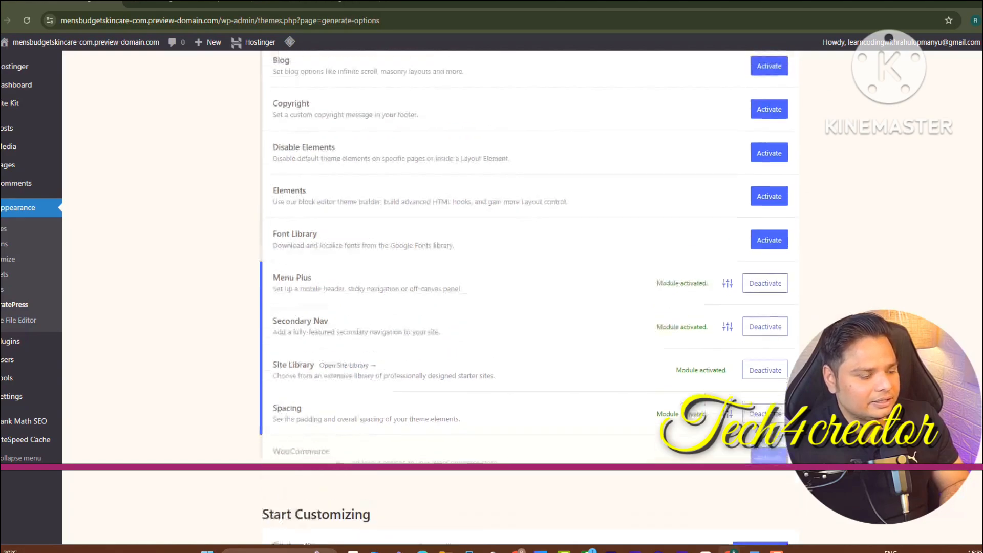
Activate the remaining modules up through Blog and Backgrounds, then select the license key field
{"action": "left_click", "coordinate": [778, 200]}
{"action": "left_click", "coordinate": [770, 159]}
{"action": "left_click", "coordinate": [771, 111]}
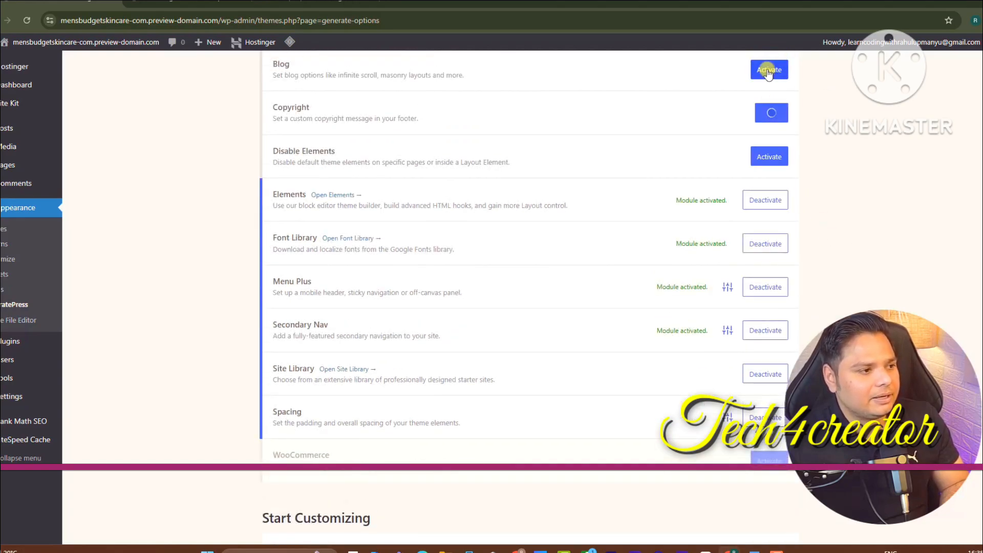
{"action": "left_click", "coordinate": [771, 70]}
{"action": "scroll", "coordinate": [795, 225], "scroll_direction": "up", "scroll_amount": 3}
{"action": "left_click", "coordinate": [768, 201]}
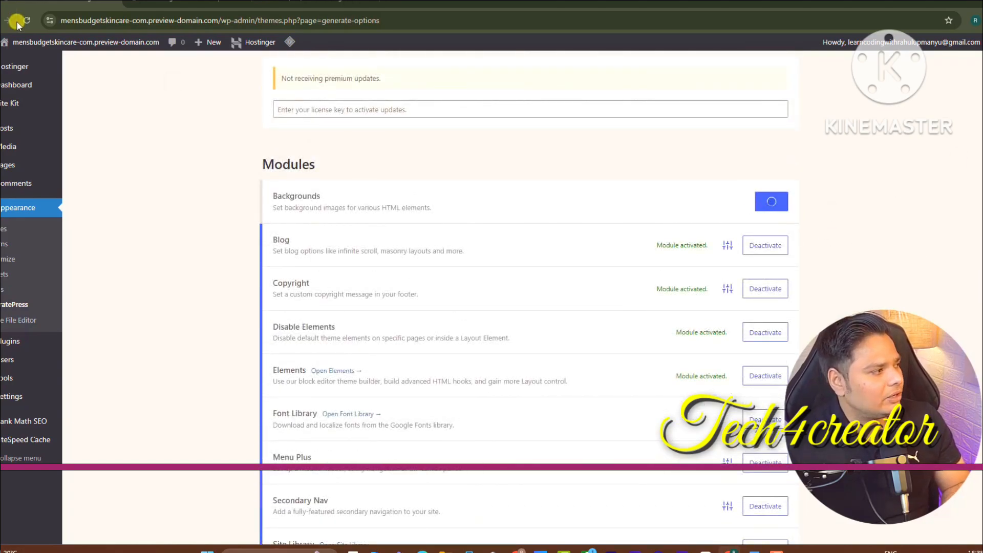
{"action": "left_click_drag", "start_coordinate": [278, 109], "coordinate": [384, 108]}
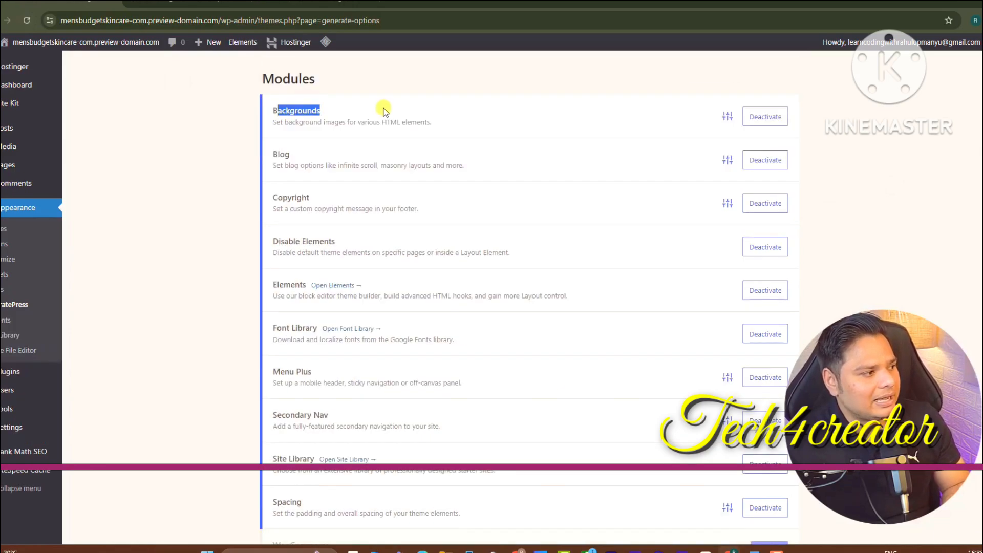
{"action": "left_click", "coordinate": [684, 174]}
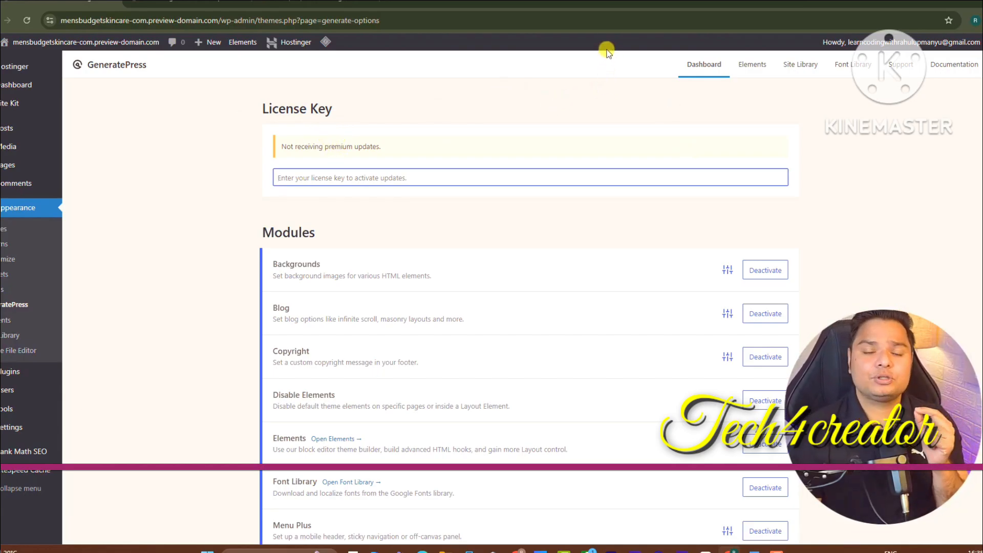
Filter the Site Library to Blog and scroll through starters like Volume, Mellow and Spacious
{"action": "left_click", "coordinate": [796, 61]}
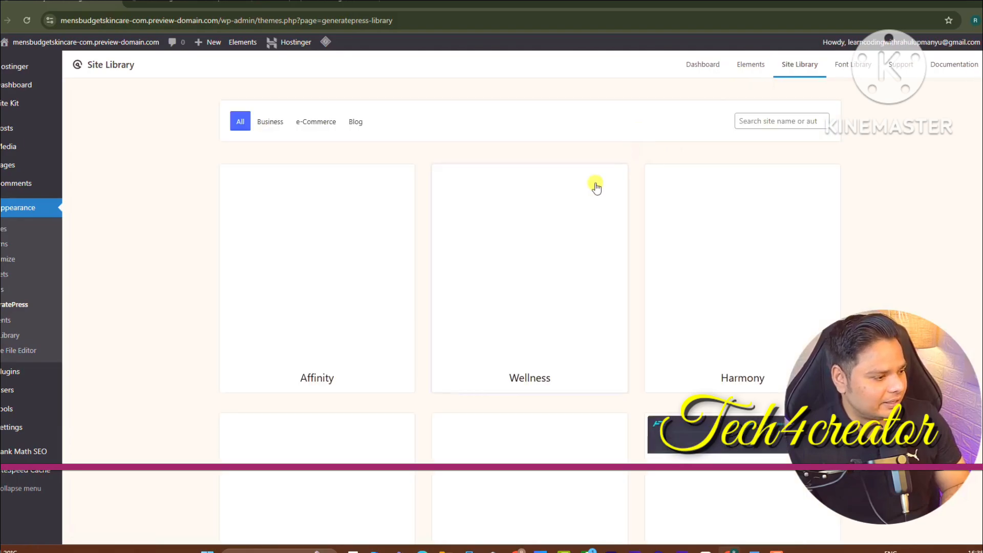
{"action": "left_click", "coordinate": [356, 122]}
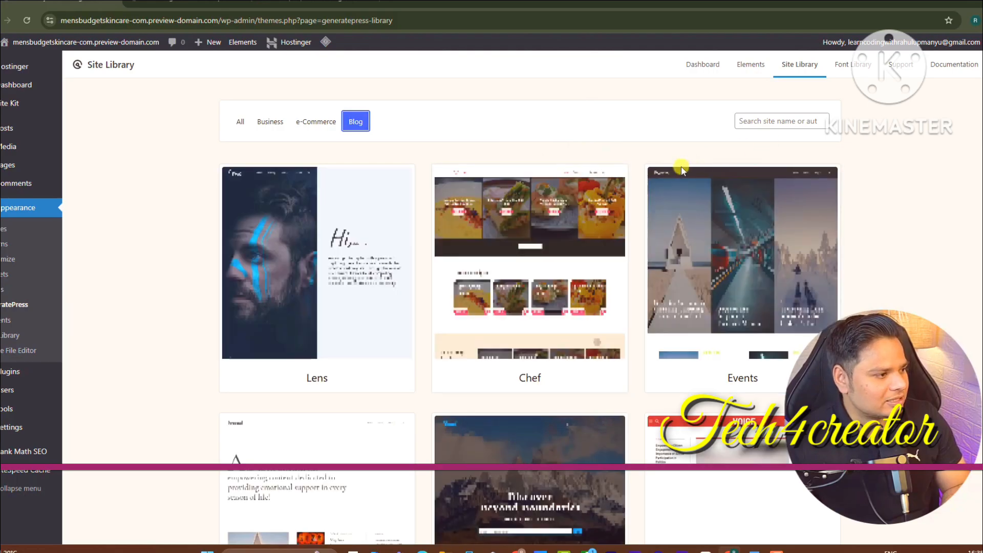
{"action": "scroll", "coordinate": [919, 263], "scroll_direction": "down", "scroll_amount": 8}
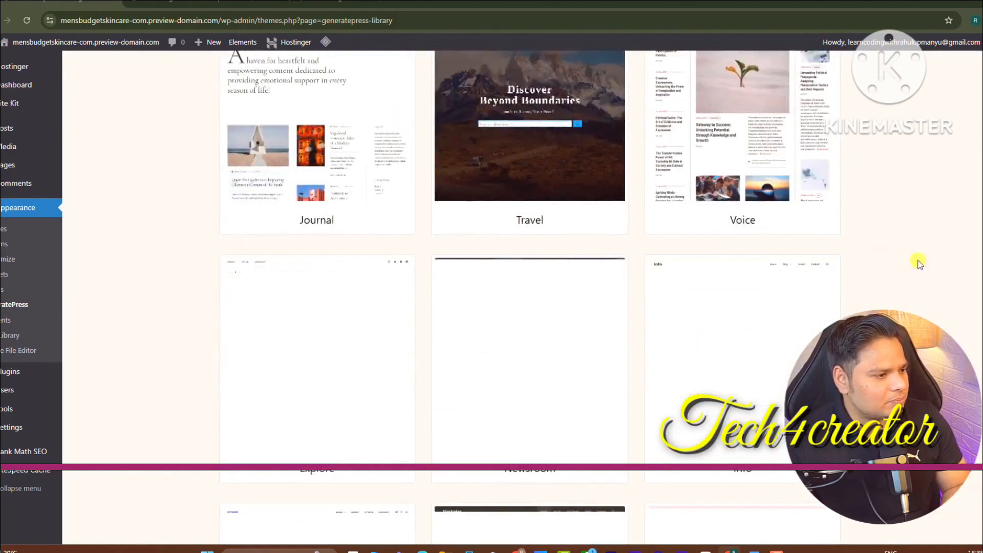
{"action": "scroll", "coordinate": [713, 329], "scroll_direction": "down", "scroll_amount": 3}
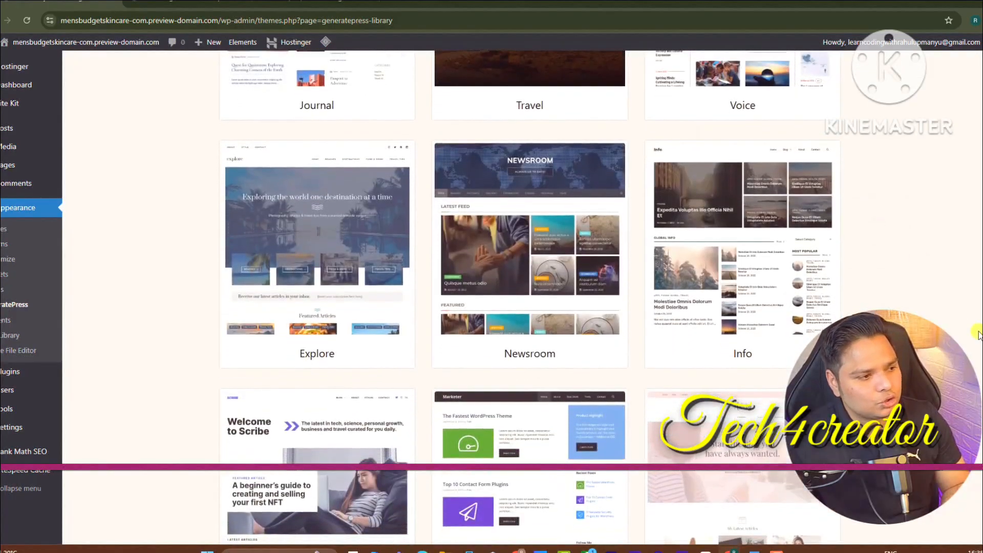
{"action": "scroll", "coordinate": [527, 296], "scroll_direction": "down", "scroll_amount": 10}
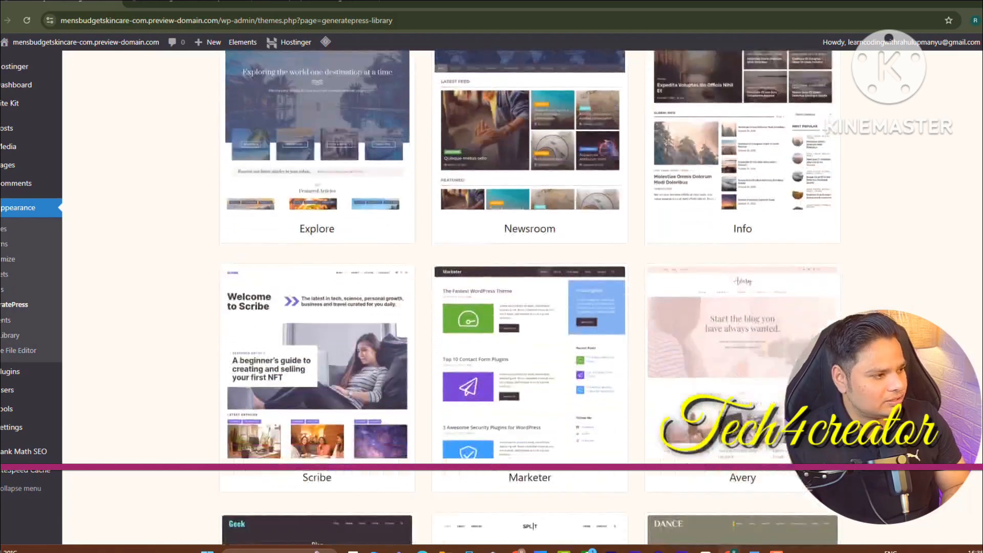
{"action": "scroll", "coordinate": [530, 297], "scroll_direction": "down", "scroll_amount": 6}
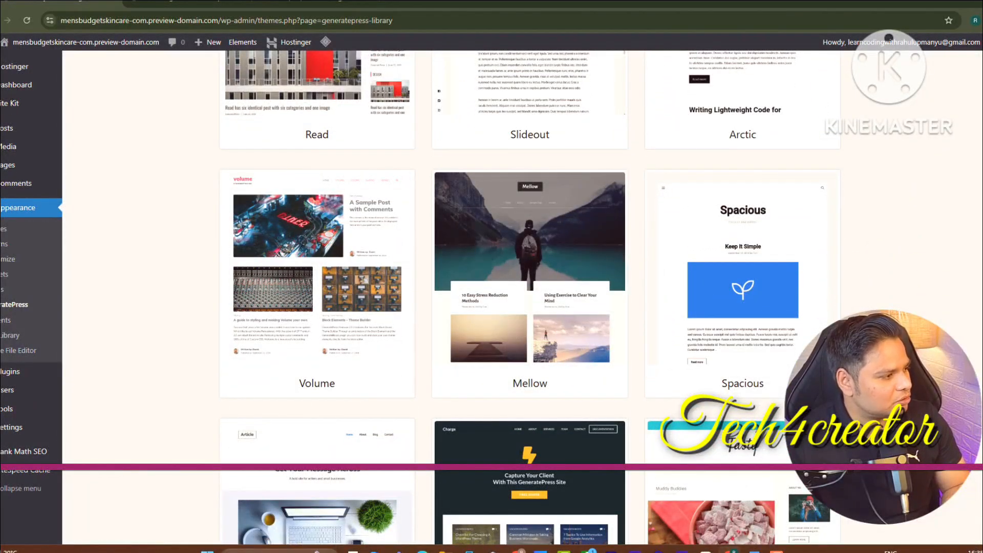
Preview the Volume starter site, accept 'I understand', and import it until Import Complete
{"action": "left_click", "coordinate": [312, 272]}
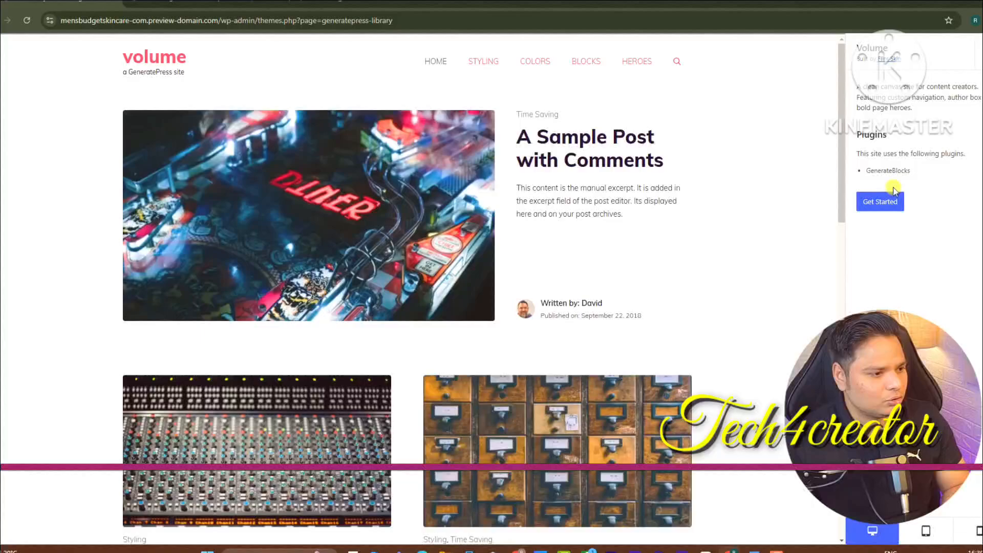
{"action": "left_click", "coordinate": [888, 202]}
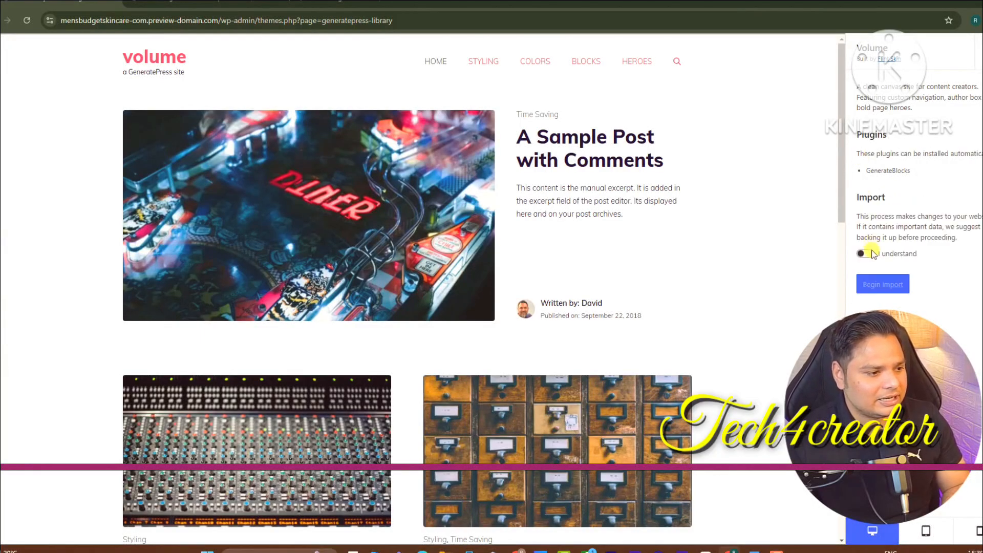
{"action": "left_click", "coordinate": [870, 254]}
{"action": "left_click", "coordinate": [881, 284]}
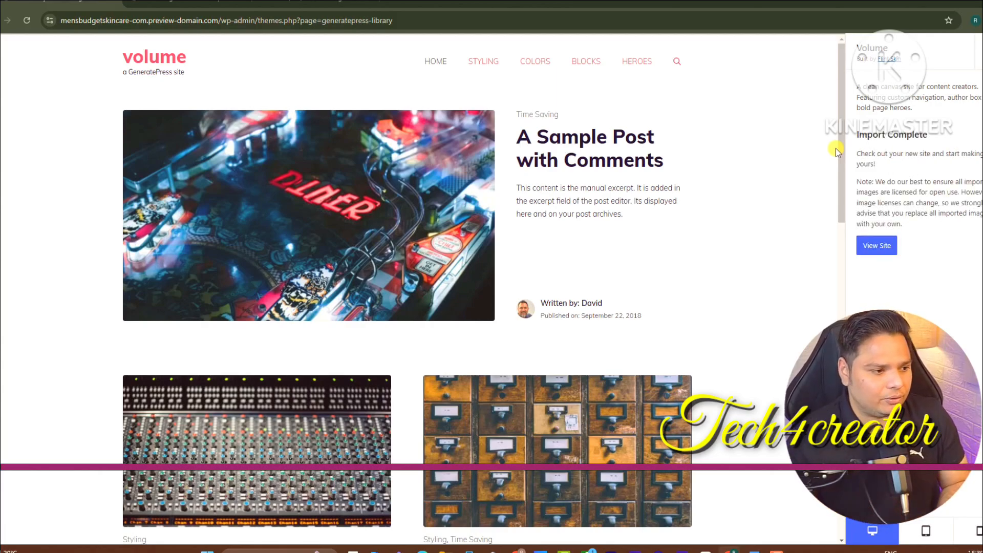
{"action": "left_click", "coordinate": [876, 250]}
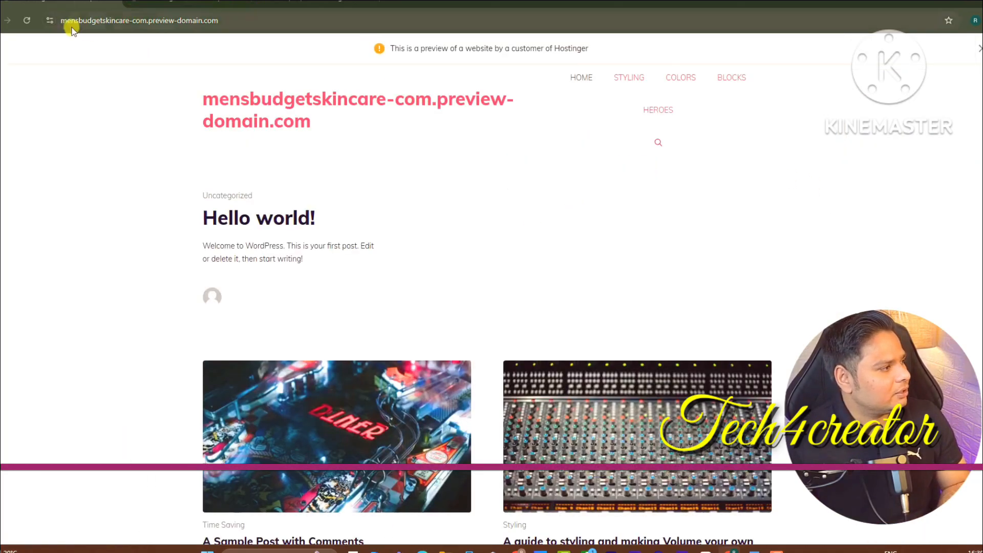
Reload the site to see the Volume design and compare it with the older site tabs
{"action": "left_click", "coordinate": [27, 20]}
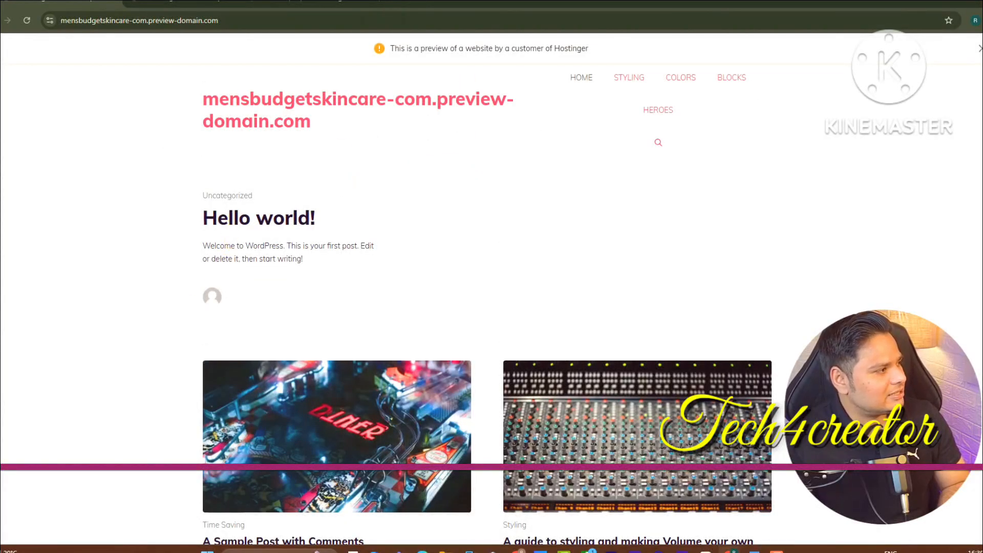
{"action": "left_click", "coordinate": [137, 4]}
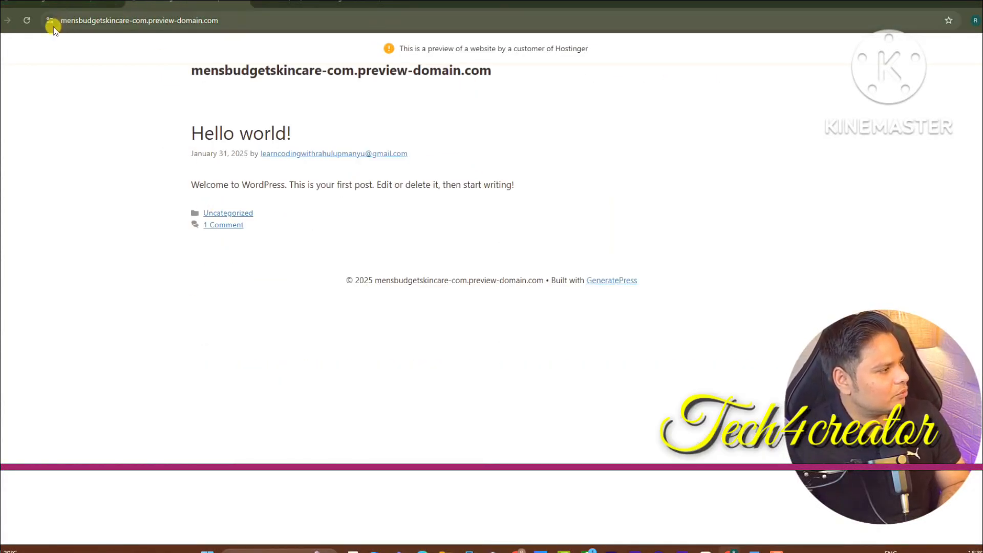
{"action": "left_click", "coordinate": [82, 3]}
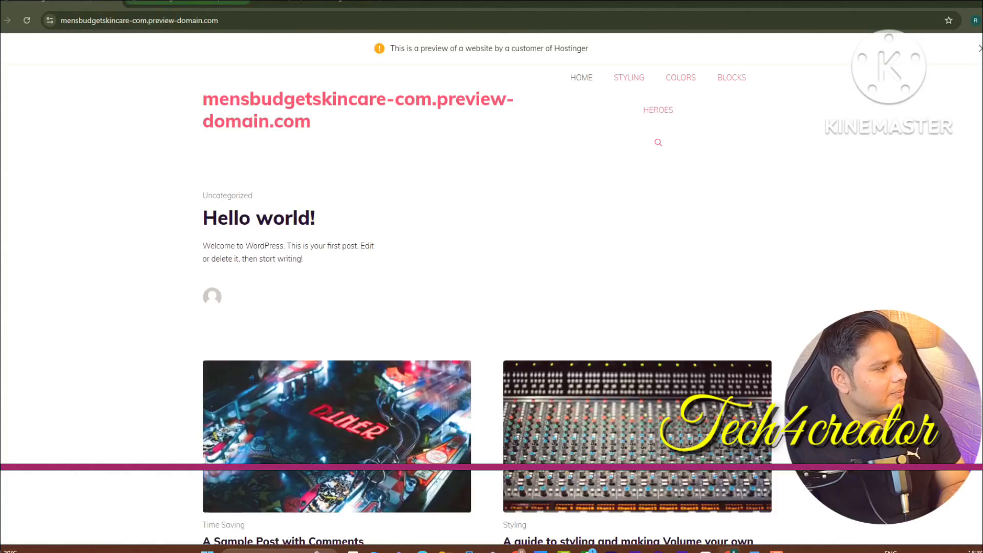
{"action": "left_click", "coordinate": [187, 2]}
Change the address to mensbudgetskincare.com/wp-admin, which fails with a secure-connection error
{"action": "left_click_drag", "start_coordinate": [244, 22], "coordinate": [132, 47]}
{"action": "key", "text": "BackSpace"}
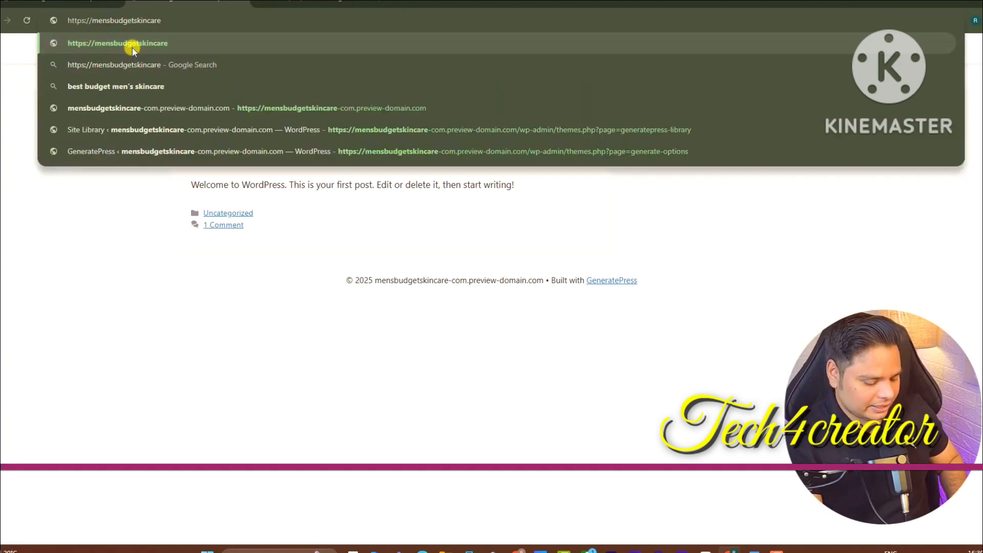
{"action": "type", "text": ".co"}
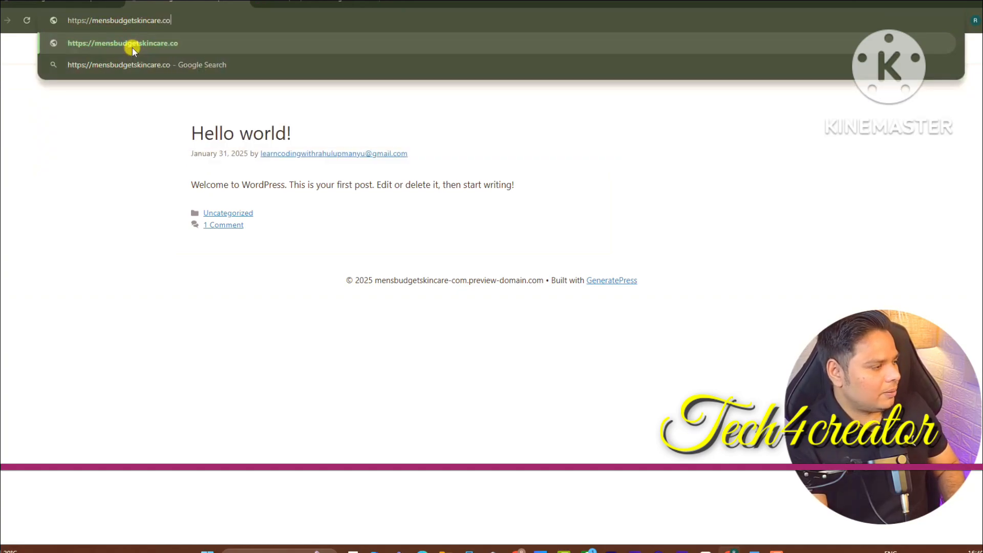
{"action": "type", "text": "m"}
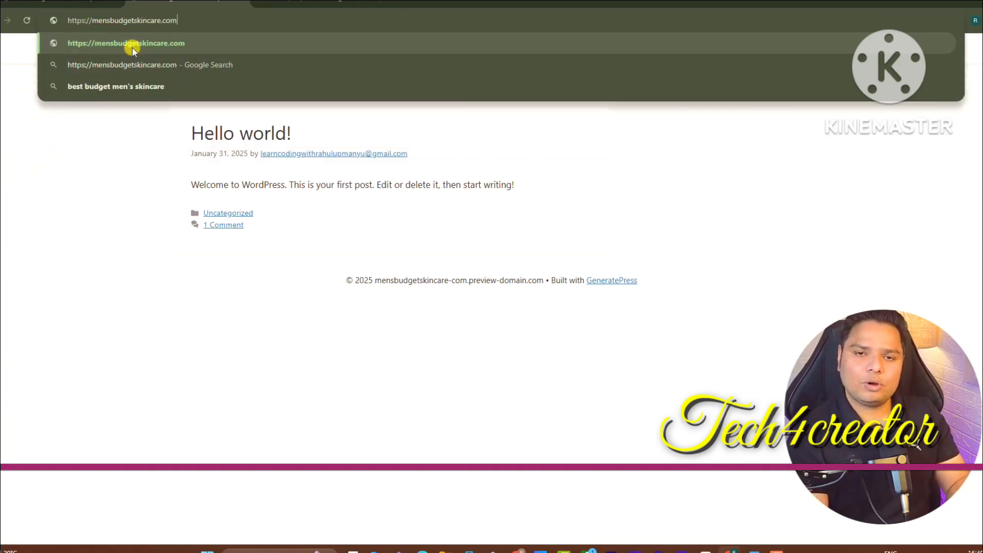
{"action": "type", "text": "/"}
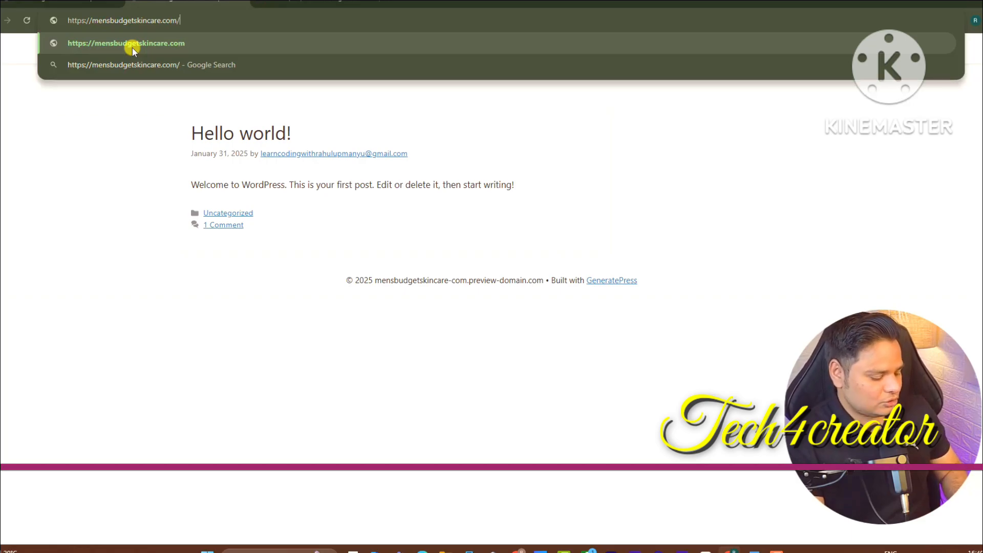
{"action": "type", "text": "wp-admin"}
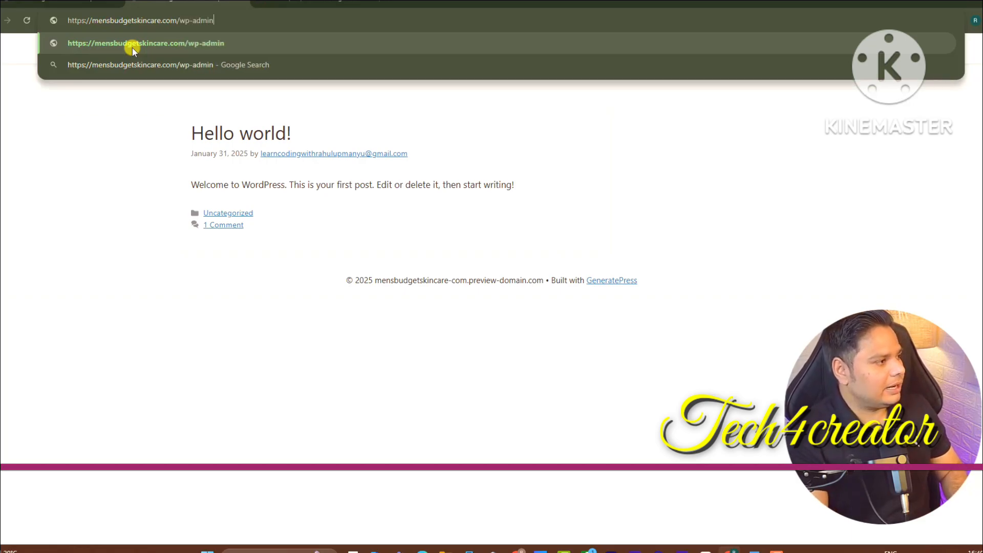
{"action": "key", "text": "Return"}
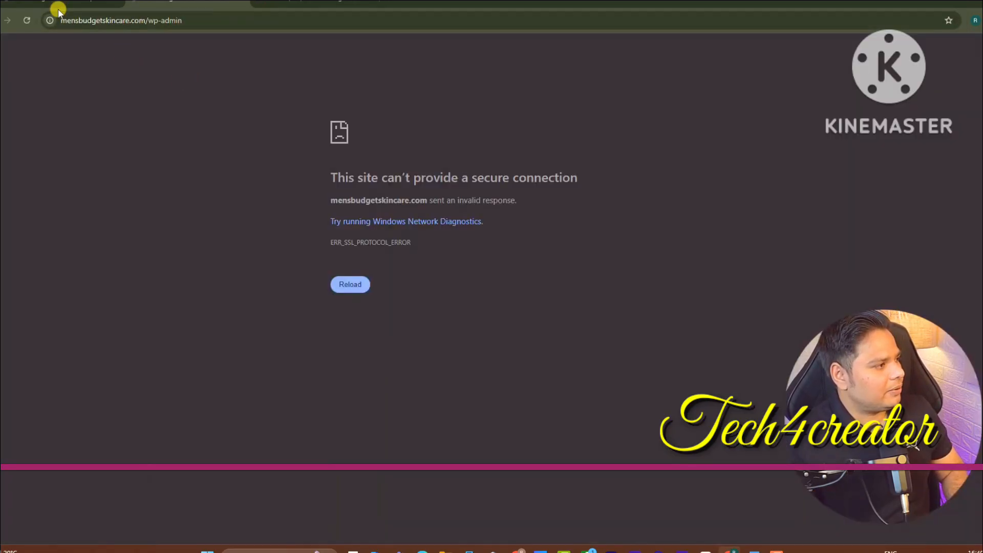
Select parts of the preview site address, then move over to the Gmail inbox
{"action": "left_click", "coordinate": [131, 20]}
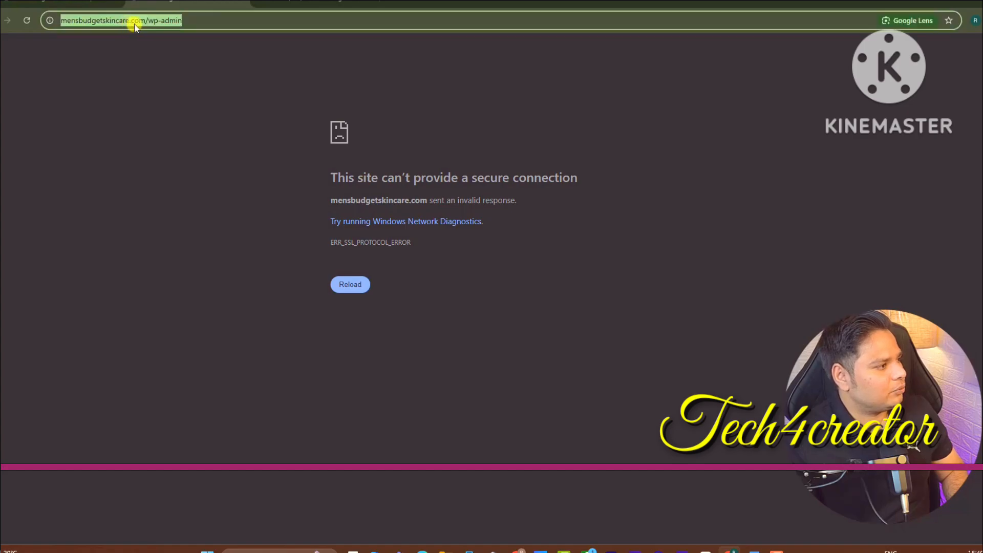
{"action": "double_click", "coordinate": [148, 22]}
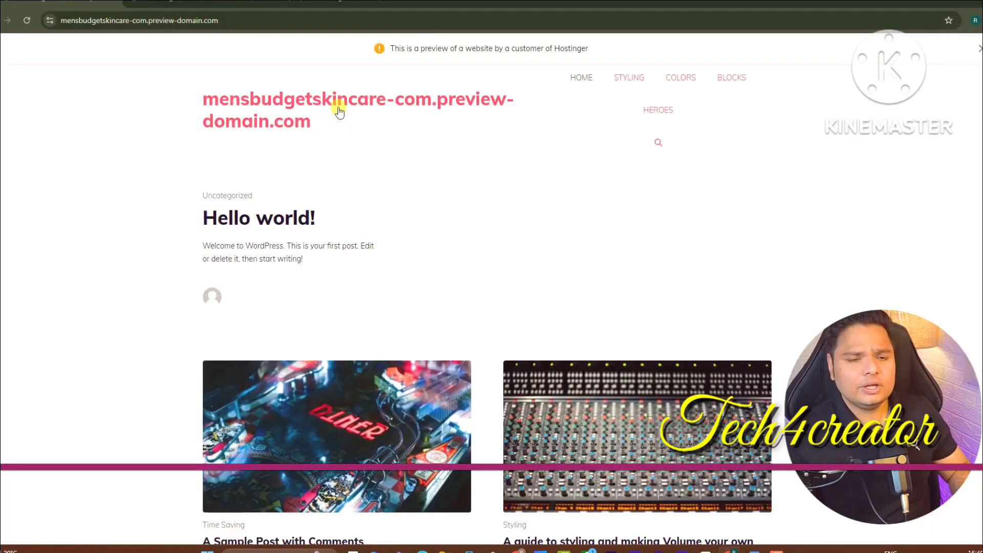
{"action": "left_click_drag", "start_coordinate": [139, 24], "coordinate": [169, 21]}
{"action": "mouse_move", "coordinate": [179, 20]}
{"action": "left_mouse_down"}
{"action": "mouse_move", "coordinate": [256, 18]}
{"action": "mouse_move", "coordinate": [179, 25]}
{"action": "left_mouse_up"}
{"action": "double_click", "coordinate": [256, 19]}
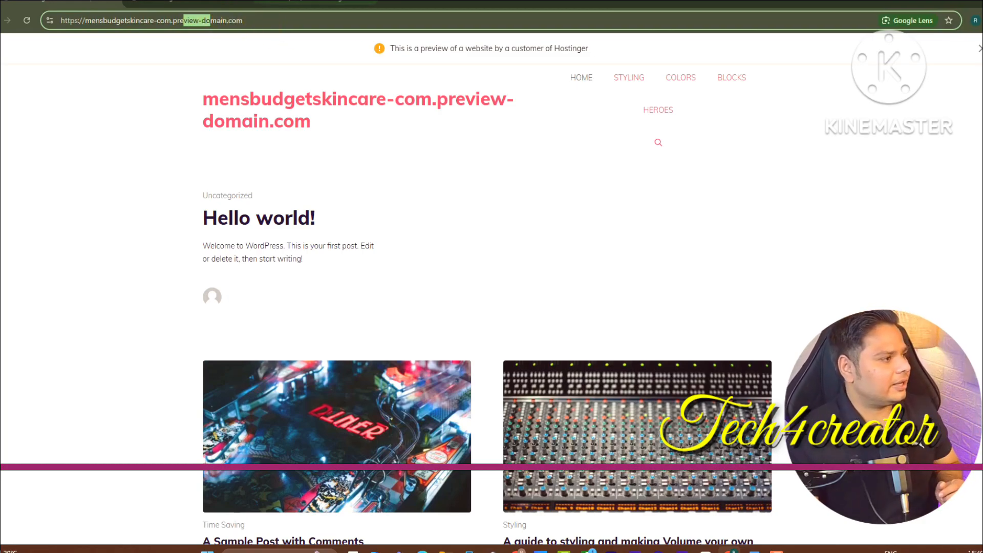
{"action": "left_click", "coordinate": [312, 3]}
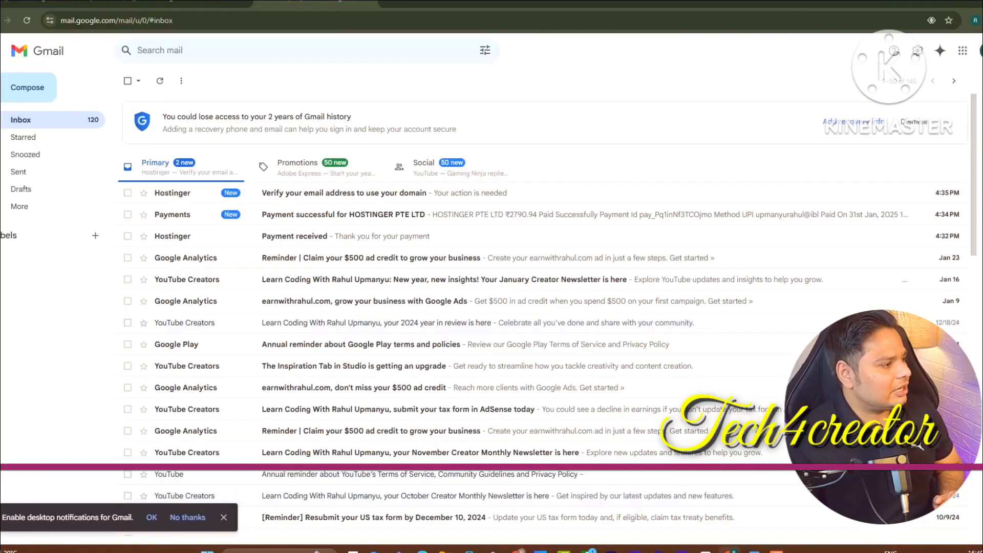
Verify the email address through Hostinger's 'Verify your email address' message
{"action": "left_click", "coordinate": [273, 193]}
{"action": "left_click", "coordinate": [451, 367]}
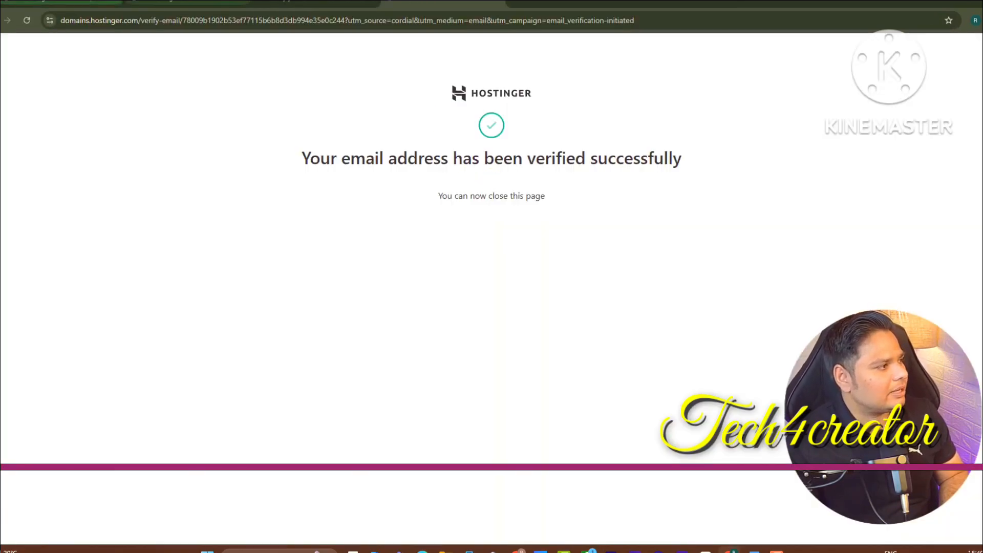
{"action": "left_click", "coordinate": [189, 2]}
Retry the real domain's home page without /wp-admin, then go back to the WordPress dashboard
{"action": "double_click", "coordinate": [238, 19]}
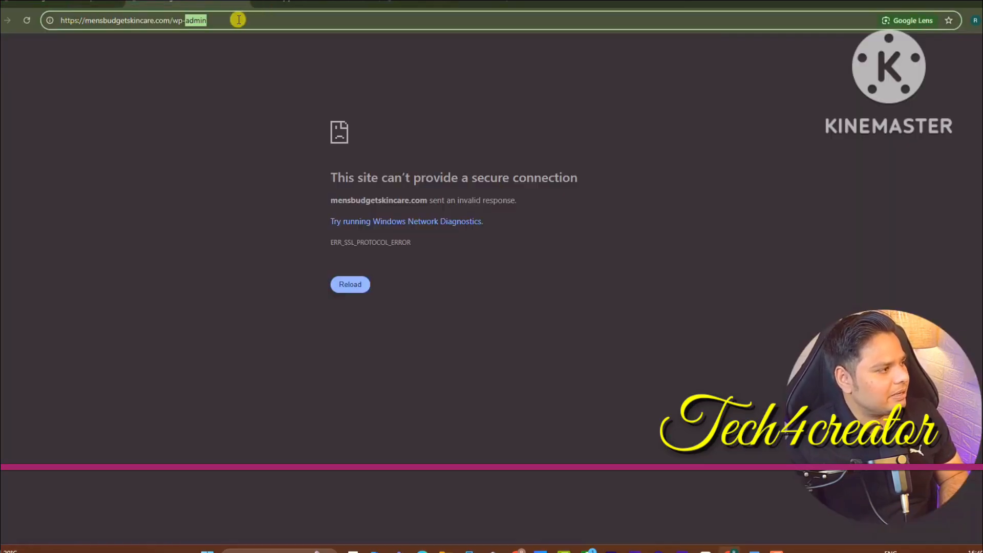
{"action": "left_click_drag", "start_coordinate": [238, 20], "coordinate": [177, 23]}
{"action": "key", "text": "BackSpace"}
{"action": "key", "text": "Return"}
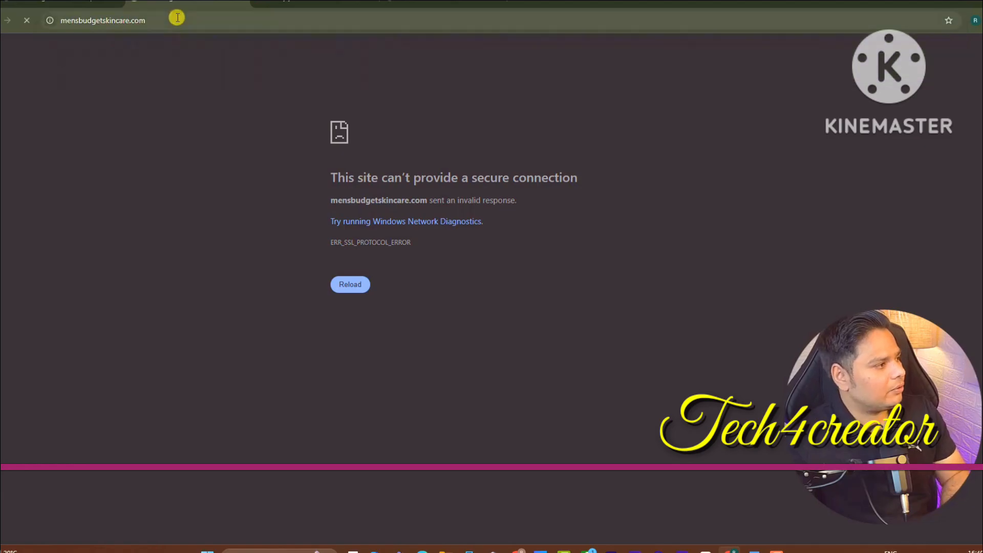
{"action": "left_click", "coordinate": [91, 2]}
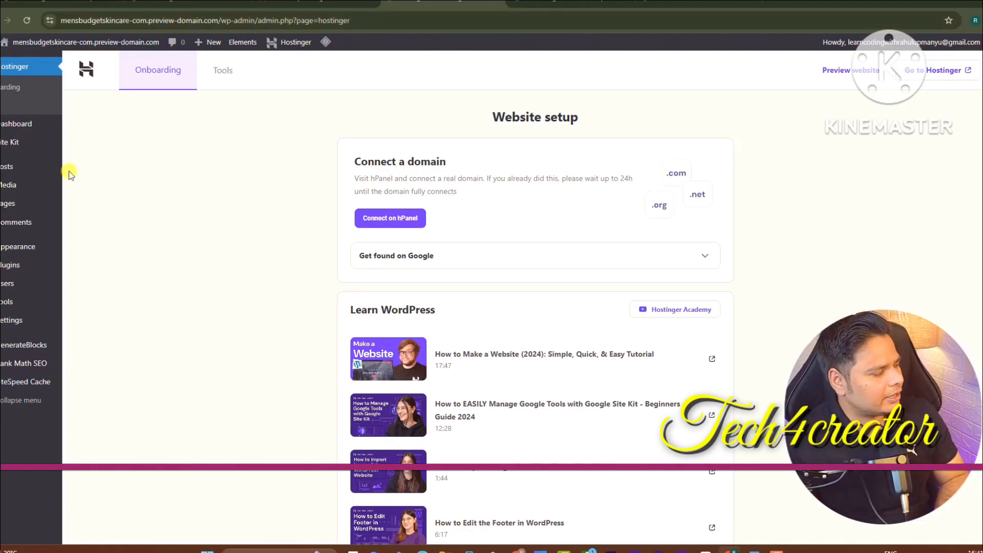
Move all seven sample posts, including Hello world!, to the trash
{"action": "mouse_move", "coordinate": [31, 168]}
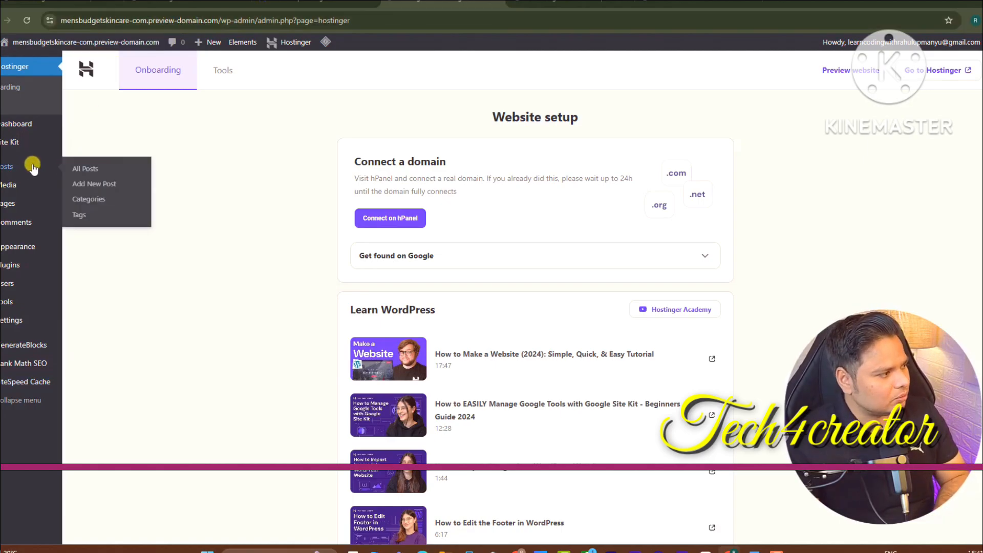
{"action": "left_click", "coordinate": [76, 169]}
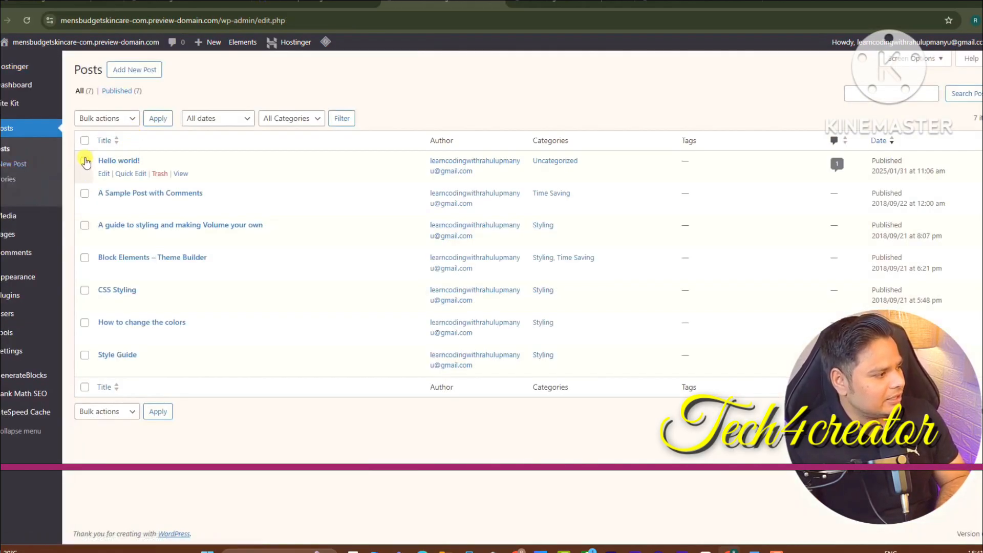
{"action": "left_click", "coordinate": [85, 161]}
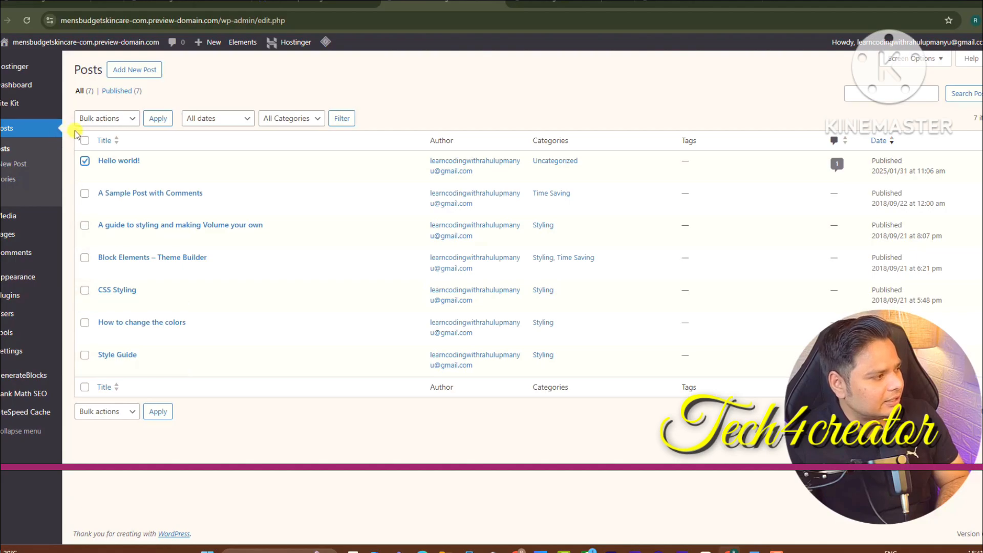
{"action": "left_click", "coordinate": [99, 118]}
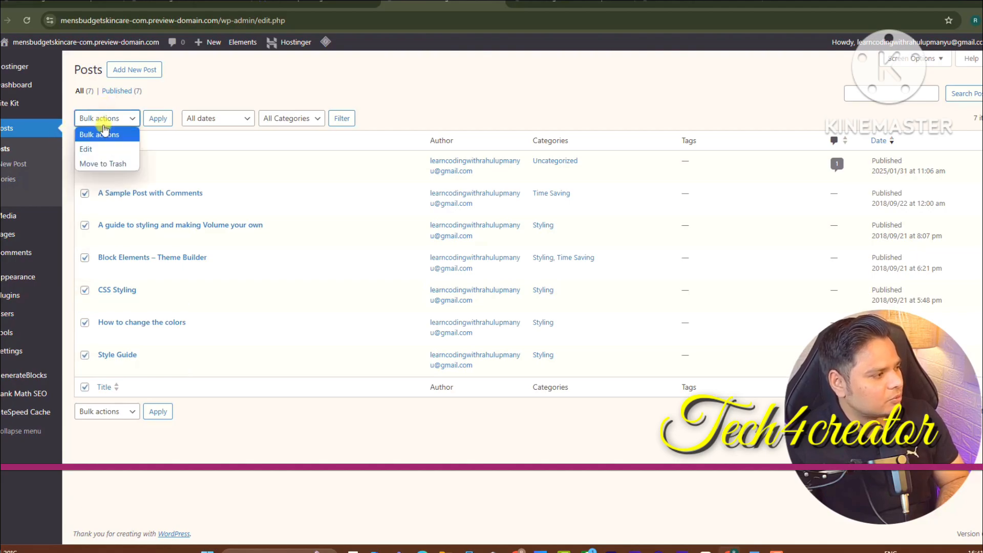
{"action": "left_click", "coordinate": [109, 161]}
{"action": "left_click", "coordinate": [158, 119]}
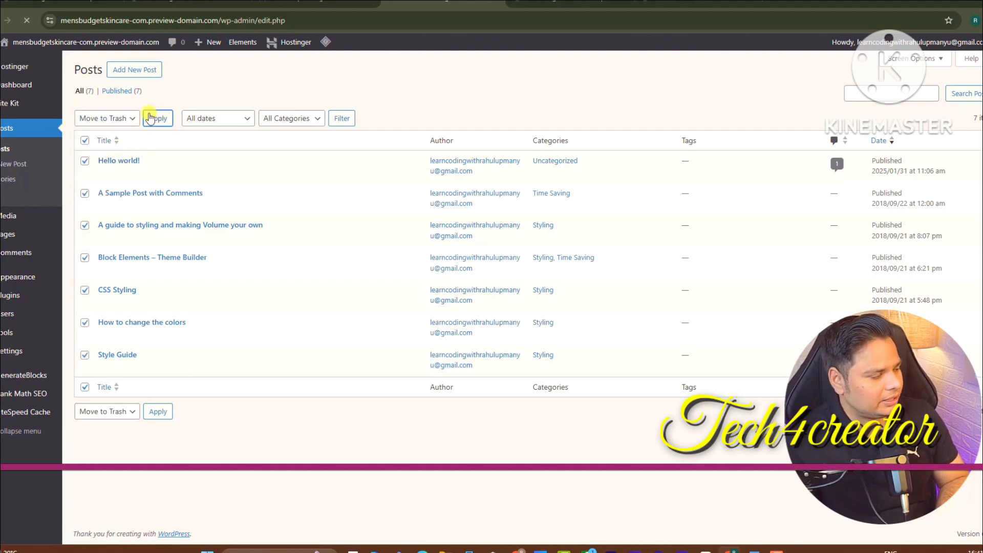
Reload the site homepage to confirm the sample posts are gone
{"action": "left_click", "coordinate": [570, 2]}
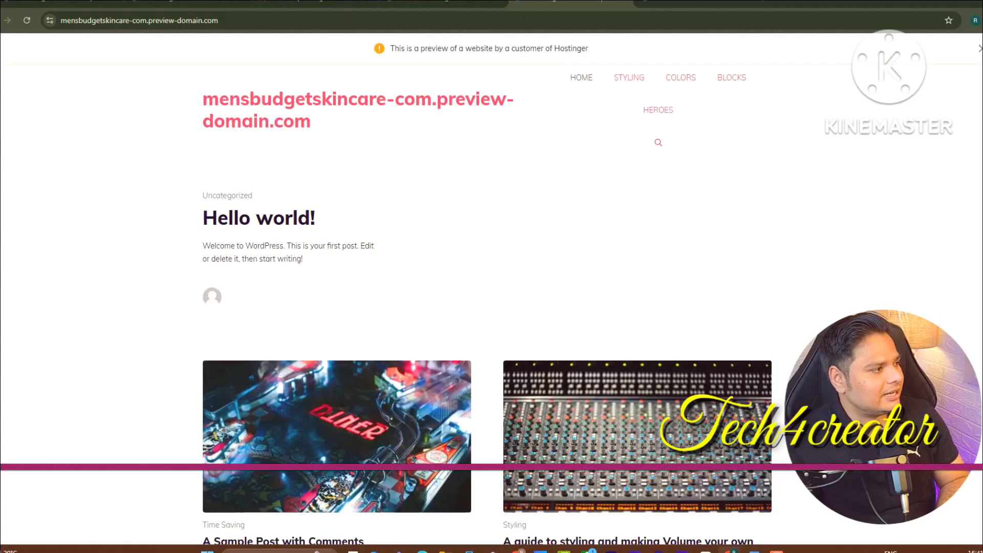
{"action": "left_click", "coordinate": [27, 21]}
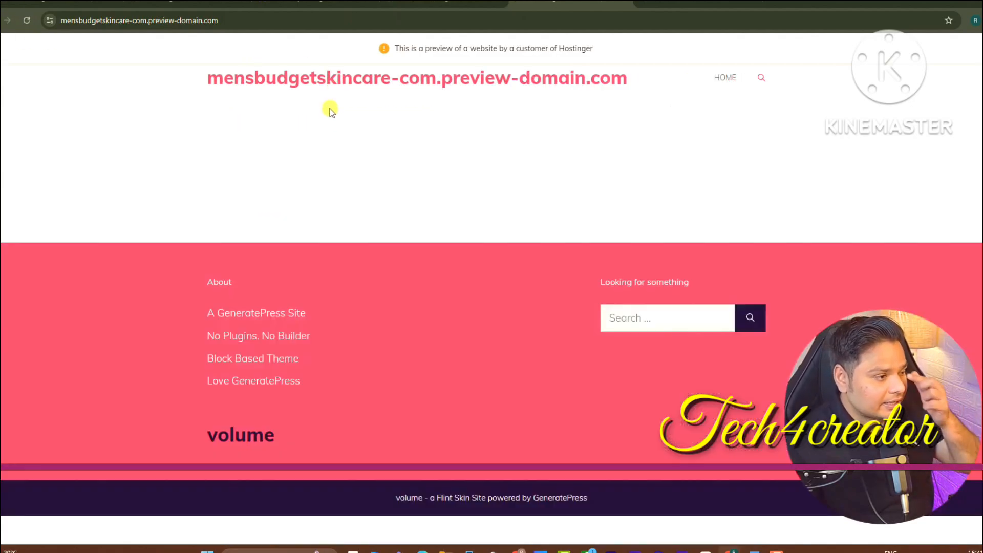
{"action": "left_click", "coordinate": [443, 1]}
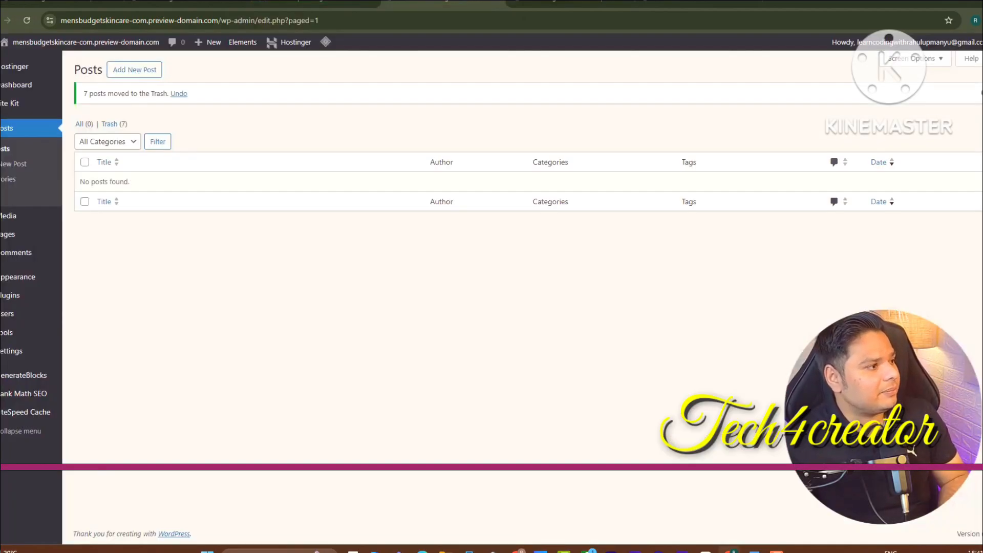
Bulk-delete all existing categories, including Living, Styling, Time Saving and Vertical
{"action": "mouse_move", "coordinate": [19, 276]}
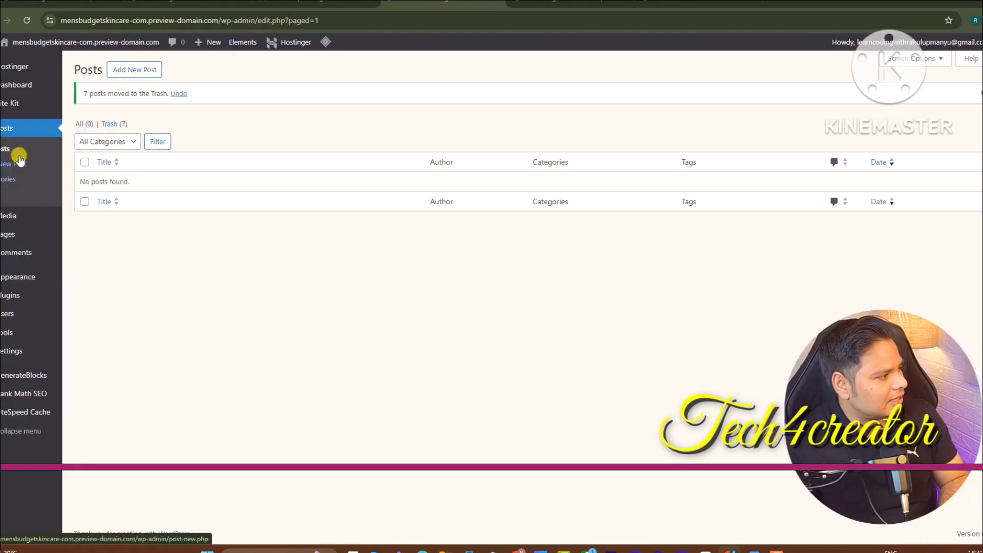
{"action": "mouse_move", "coordinate": [18, 74]}
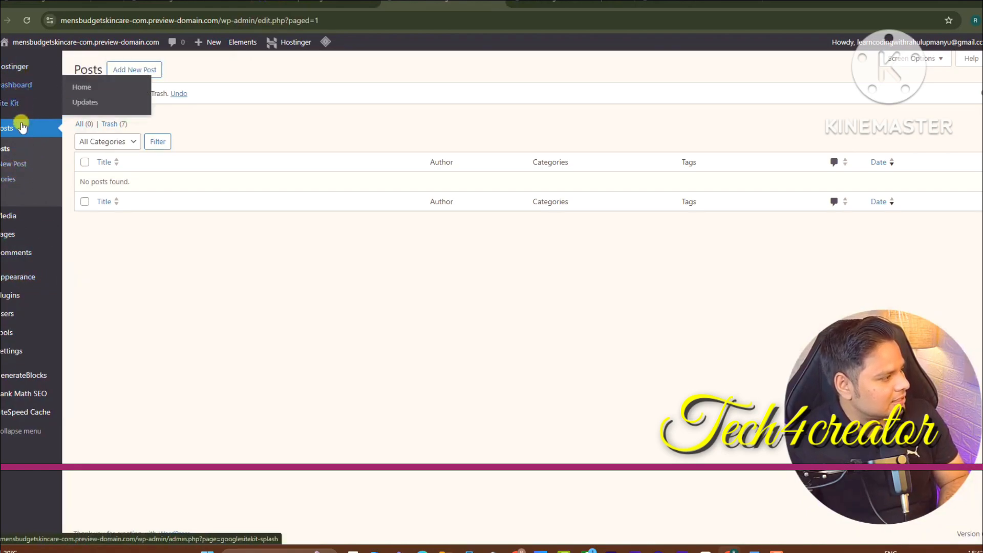
{"action": "left_click", "coordinate": [2, 180]}
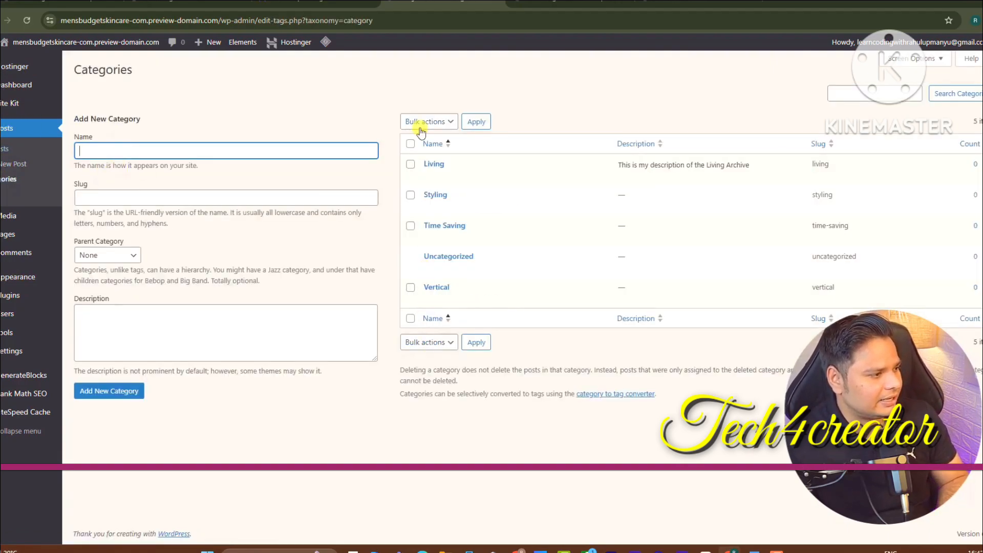
{"action": "left_click", "coordinate": [410, 145]}
{"action": "left_click", "coordinate": [416, 123]}
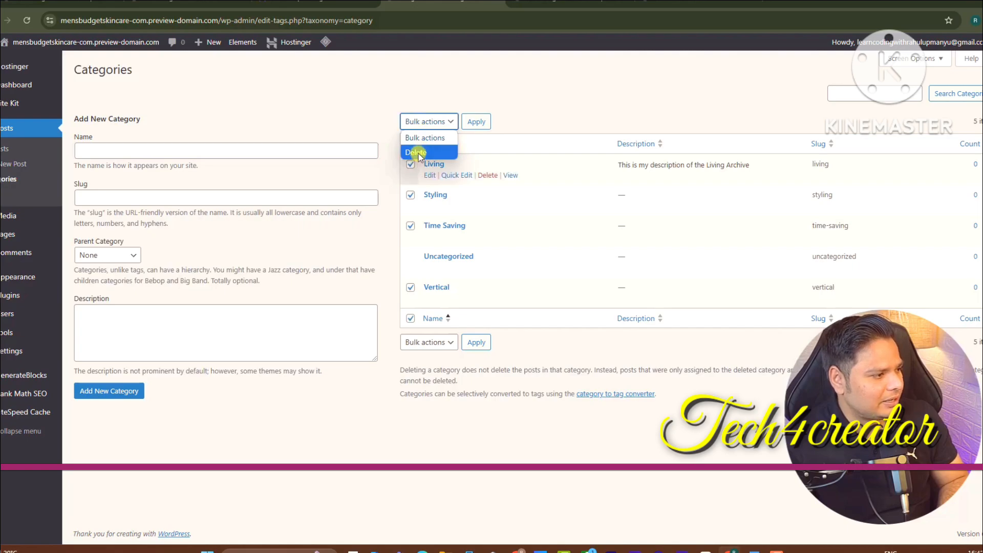
{"action": "left_click", "coordinate": [417, 152]}
{"action": "left_click", "coordinate": [474, 122]}
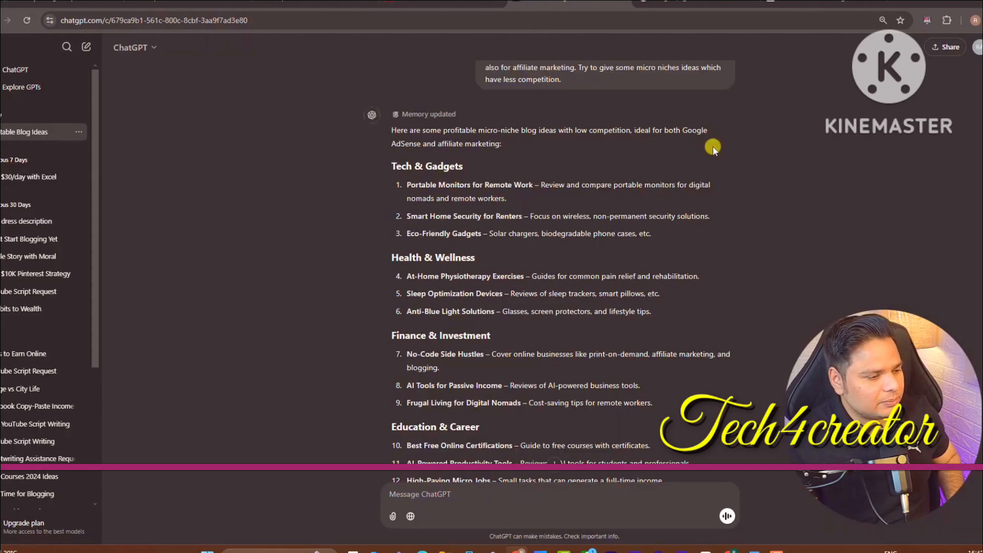
Scroll through ChatGPT's list of low-competition micro-niche blog ideas
{"action": "scroll", "coordinate": [515, 341], "scroll_direction": "down", "scroll_amount": 5}
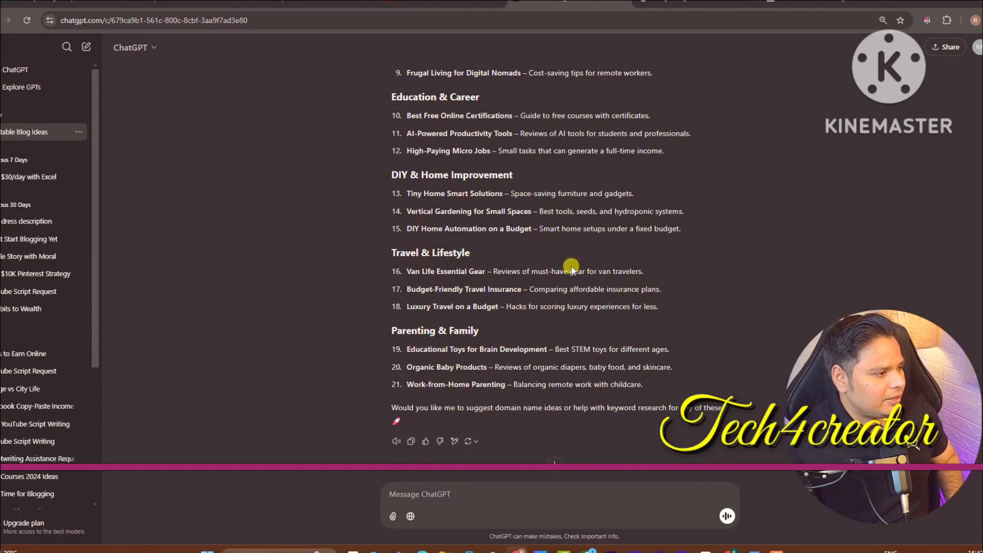
{"action": "scroll", "coordinate": [558, 269], "scroll_direction": "up", "scroll_amount": 4}
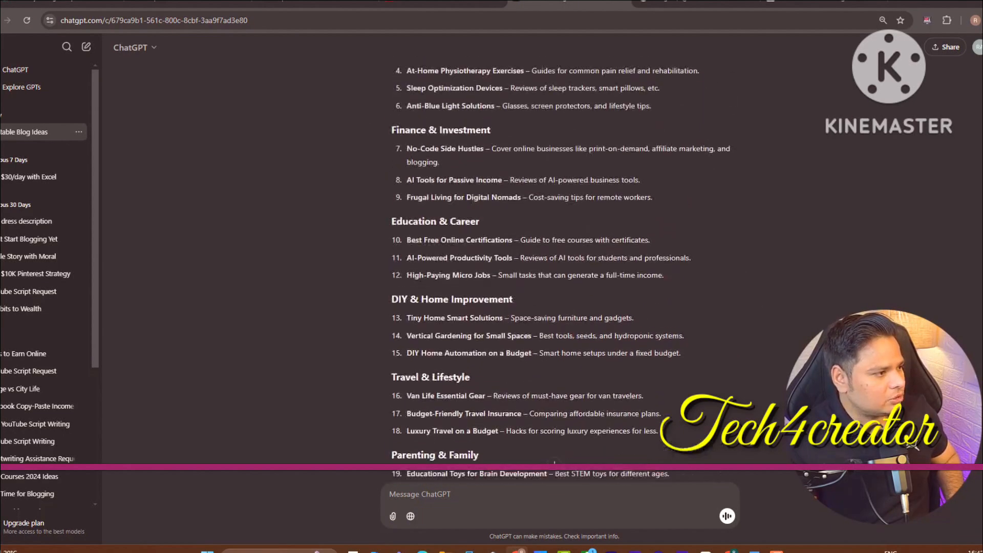
{"action": "scroll", "coordinate": [557, 270], "scroll_direction": "up", "scroll_amount": 3}
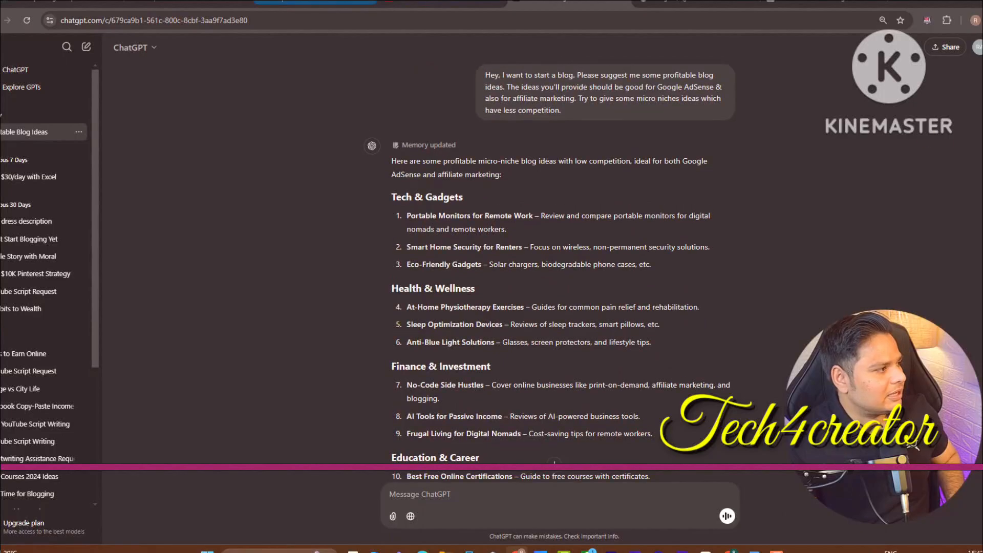
{"action": "left_click", "coordinate": [440, 2]}
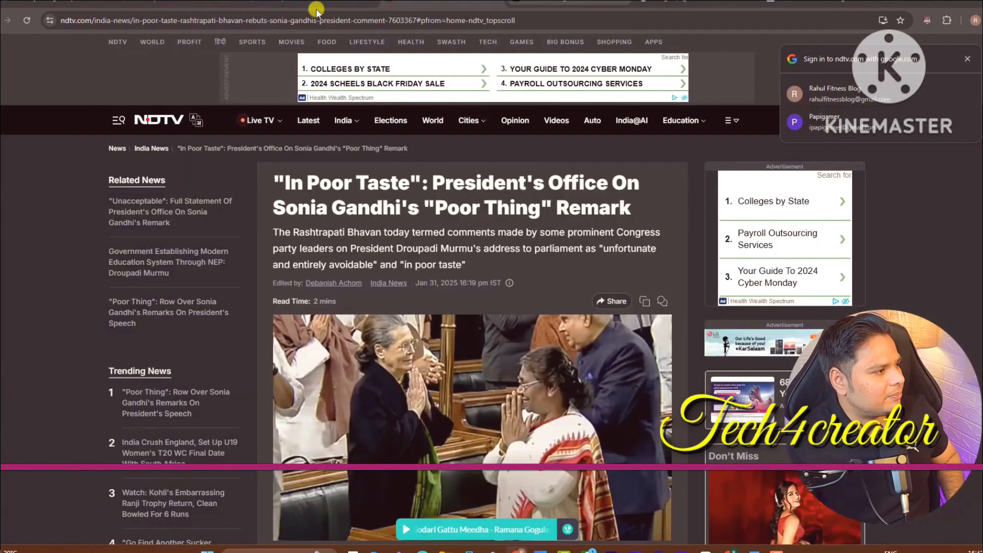
In DeepSeek, select the name MensBudgetSkincare and click into the message box
{"action": "left_click", "coordinate": [302, 2]}
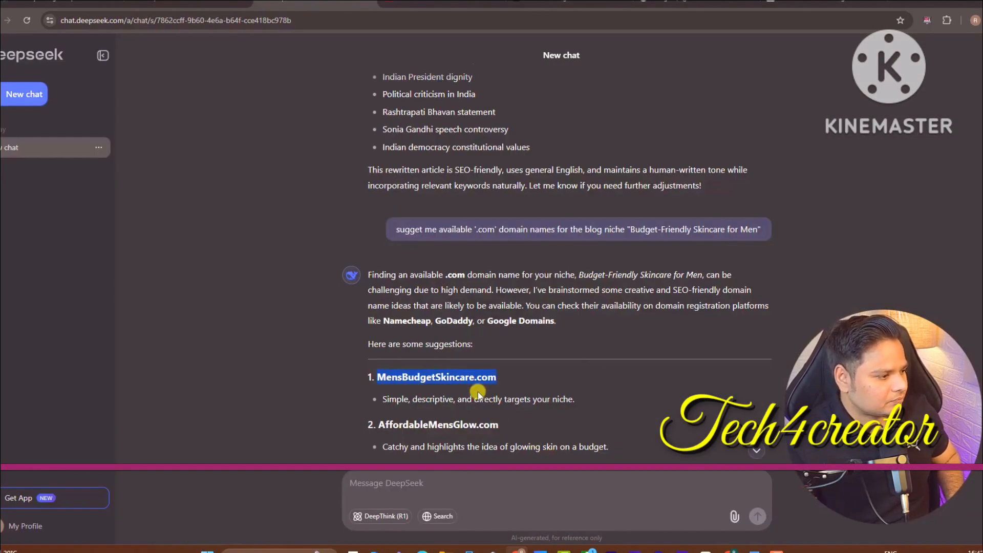
{"action": "left_click_drag", "start_coordinate": [473, 378], "coordinate": [373, 378]}
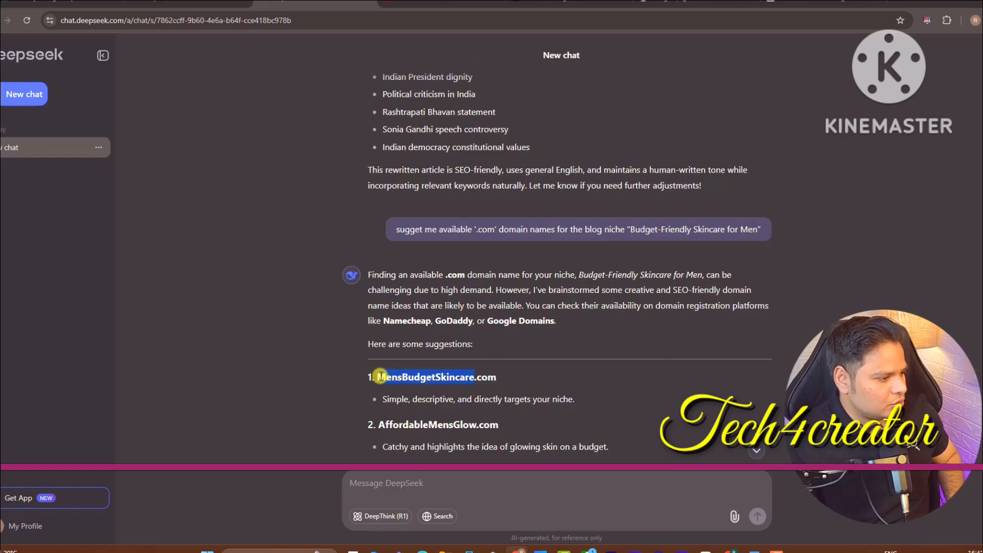
{"action": "left_click", "coordinate": [450, 489]}
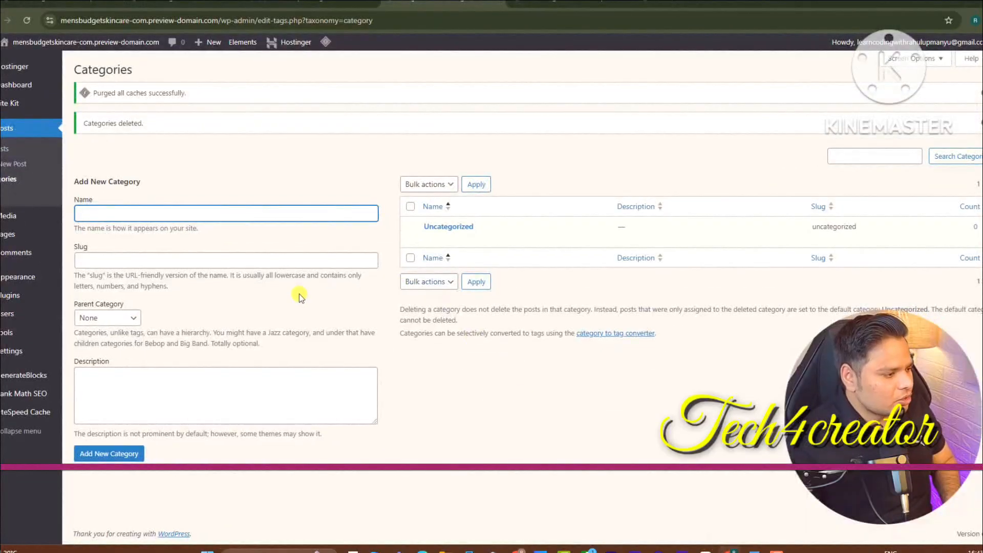
Copy the Product Reviews heading and its description lines from DeepSeek
{"action": "left_click", "coordinate": [519, 549]}
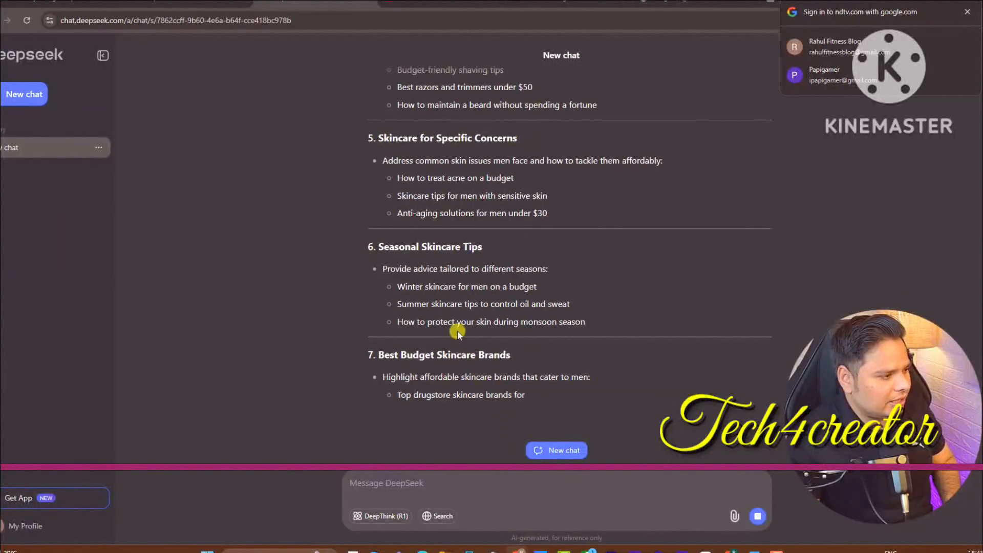
{"action": "scroll", "coordinate": [457, 330], "scroll_direction": "up", "scroll_amount": 10}
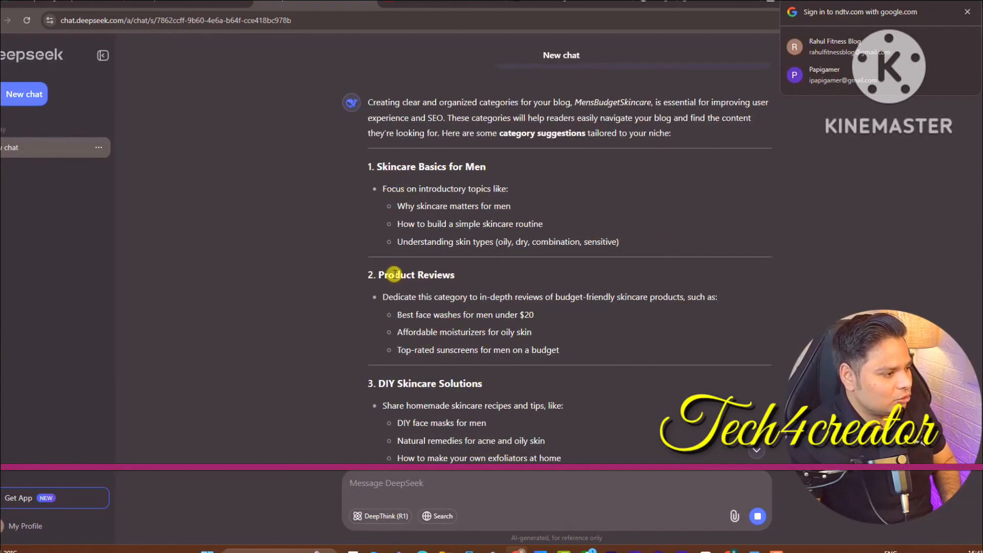
{"action": "left_click_drag", "start_coordinate": [378, 273], "coordinate": [467, 277]}
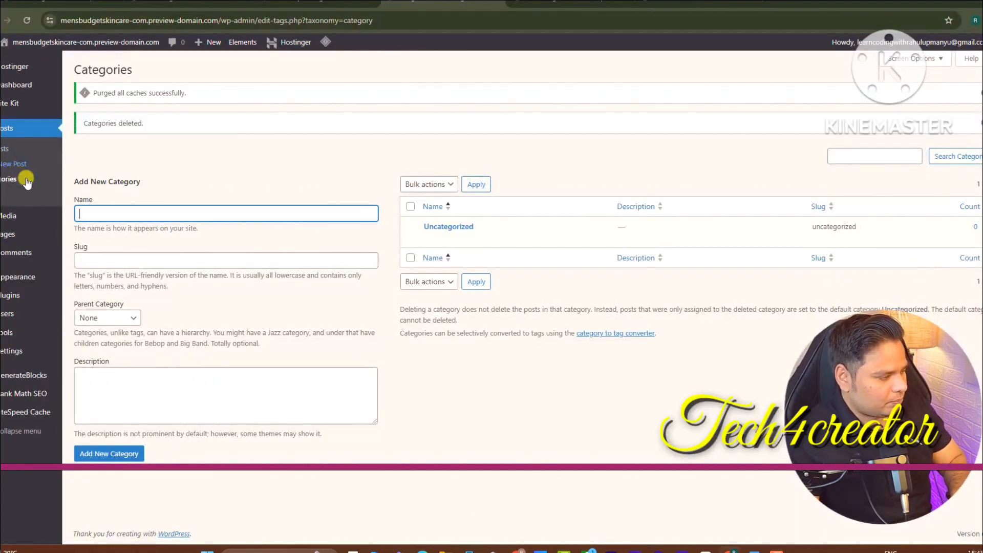
{"action": "left_click", "coordinate": [113, 262]}
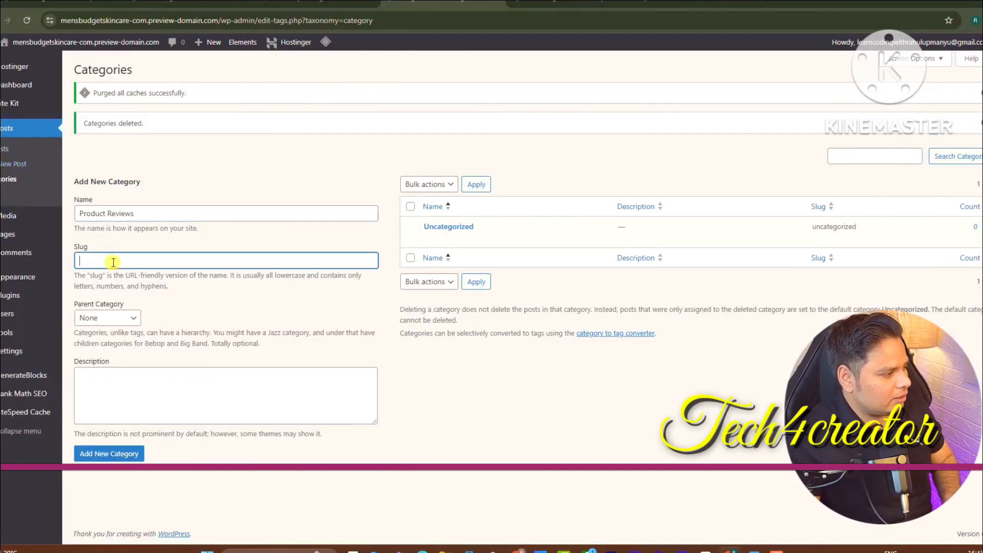
{"action": "left_click", "coordinate": [517, 550]}
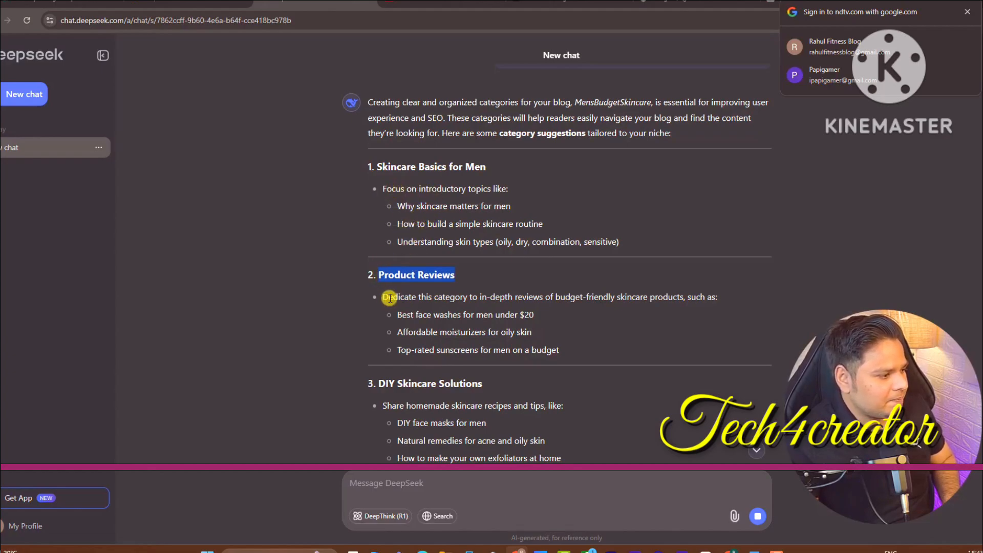
{"action": "left_click_drag", "start_coordinate": [384, 296], "coordinate": [561, 350]}
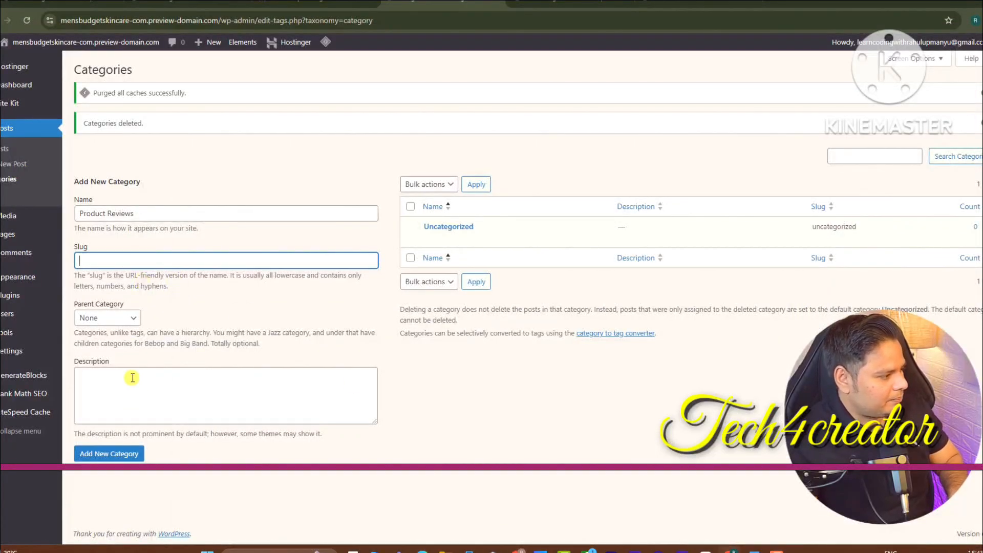
Paste the Product Reviews description and remove its blank lines
{"action": "left_click", "coordinate": [132, 377]}
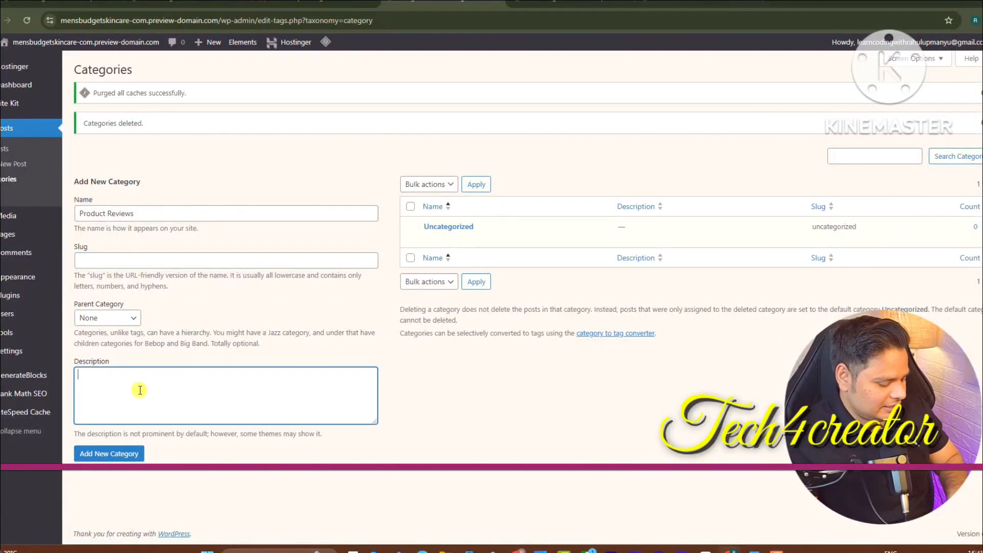
{"action": "type", "text": "Best face washes for men under $20  Affordable moisturizers for oily skin  Top-rated sunscreens for men on a budget"}
{"action": "key", "text": "BackSpace"}
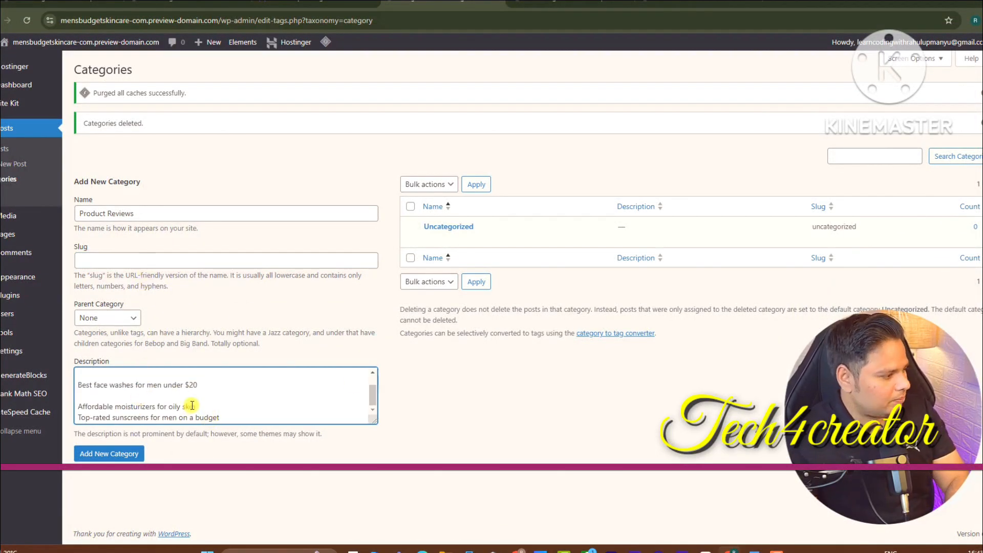
{"action": "left_click", "coordinate": [121, 397]}
{"action": "key", "text": "BackSpace"}
{"action": "left_click", "coordinate": [92, 387]}
{"action": "key", "text": "BackSpace"}
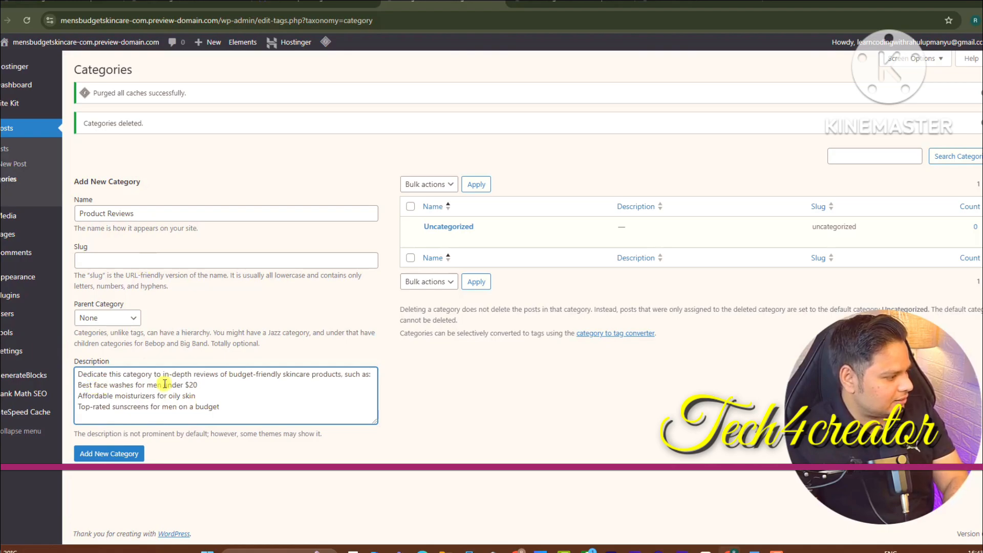
Set slug Product-Reviews, add the category, and copy the DIY Skincare Solutions heading
{"action": "triple_click", "coordinate": [109, 212]}
{"action": "key", "text": "ctrl+c"}
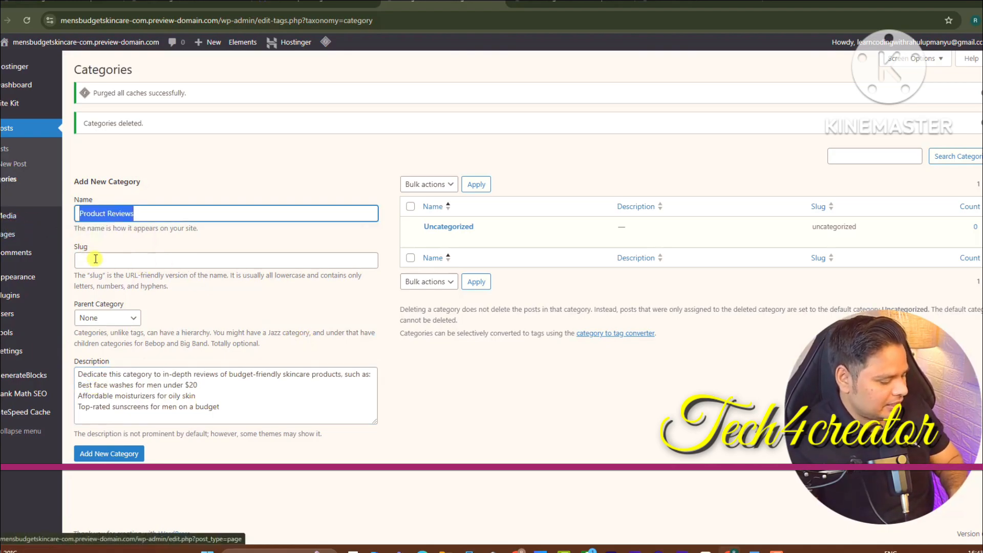
{"action": "left_click", "coordinate": [113, 271]}
{"action": "left_click", "coordinate": [113, 260]}
{"action": "key", "text": "ctrl+v"}
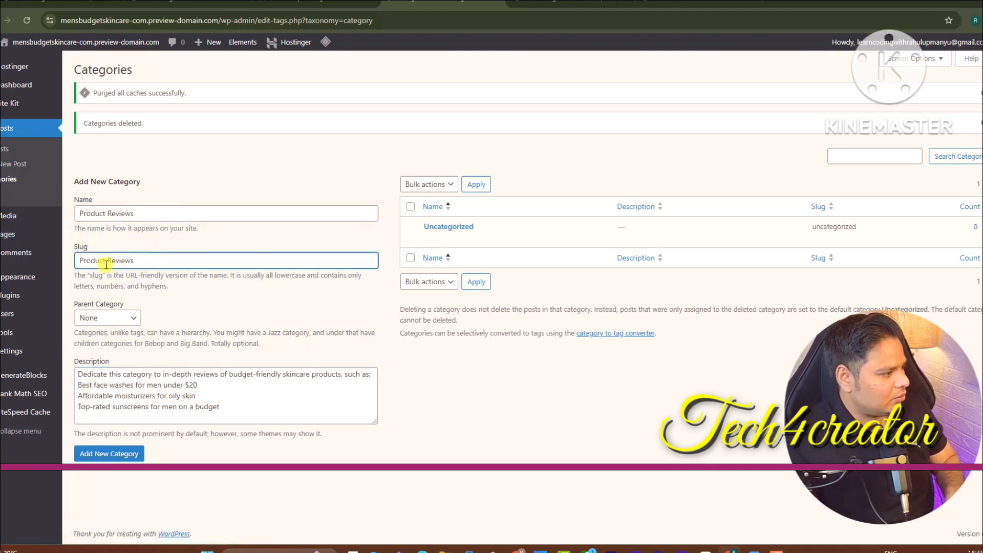
{"action": "key", "text": "BackSpace"}
{"action": "type", "text": "-"}
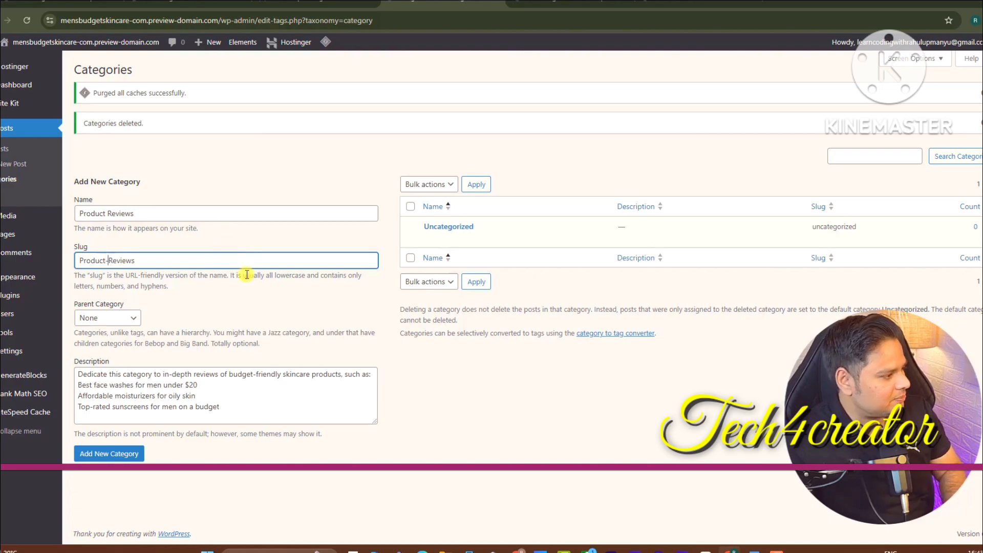
{"action": "left_click", "coordinate": [108, 454]}
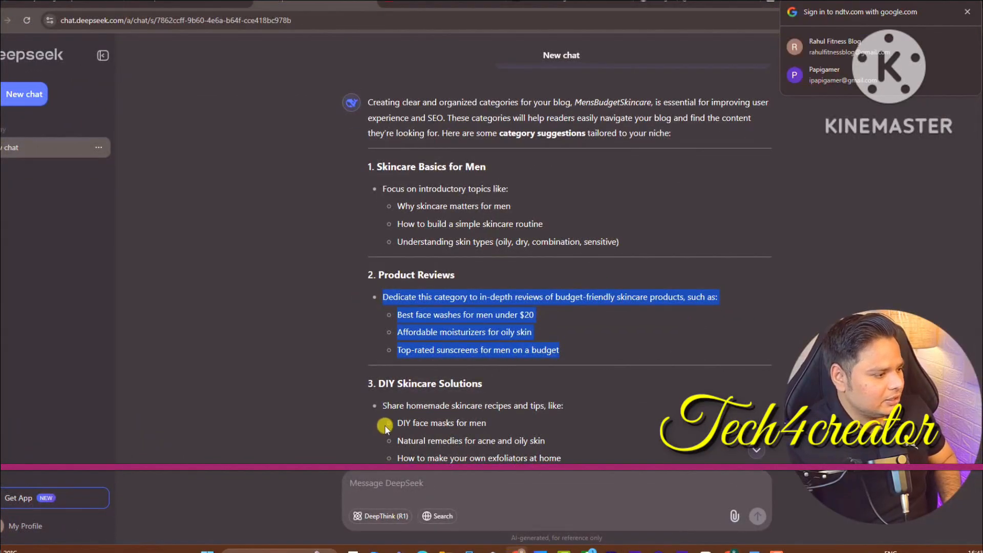
{"action": "left_click_drag", "start_coordinate": [484, 385], "coordinate": [384, 382]}
{"action": "key", "text": "ctrl+c"}
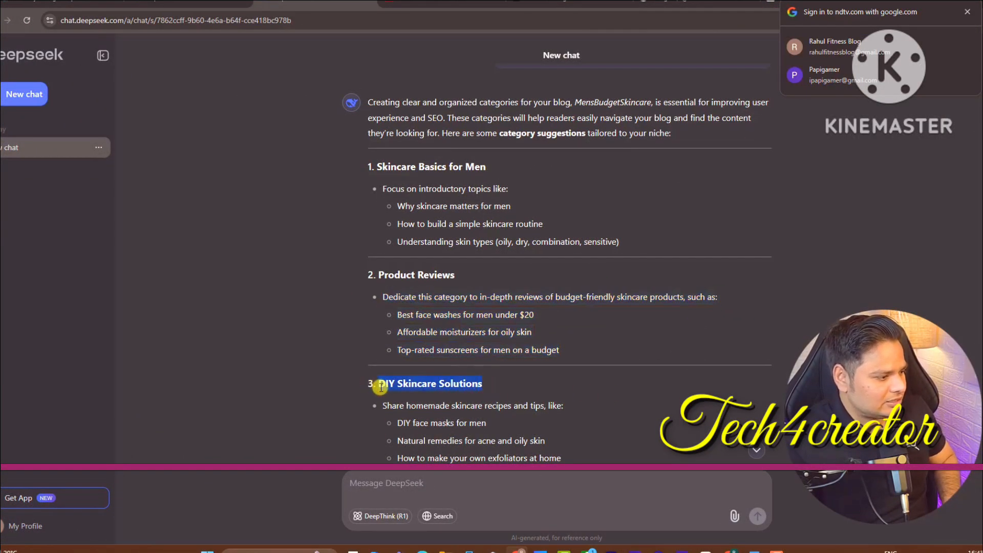
{"action": "left_click", "coordinate": [726, 550]}
Paste DIY Skincare Solutions as the new category's name and slug
{"action": "left_click", "coordinate": [156, 241]}
{"action": "key", "text": "ctrl+v"}
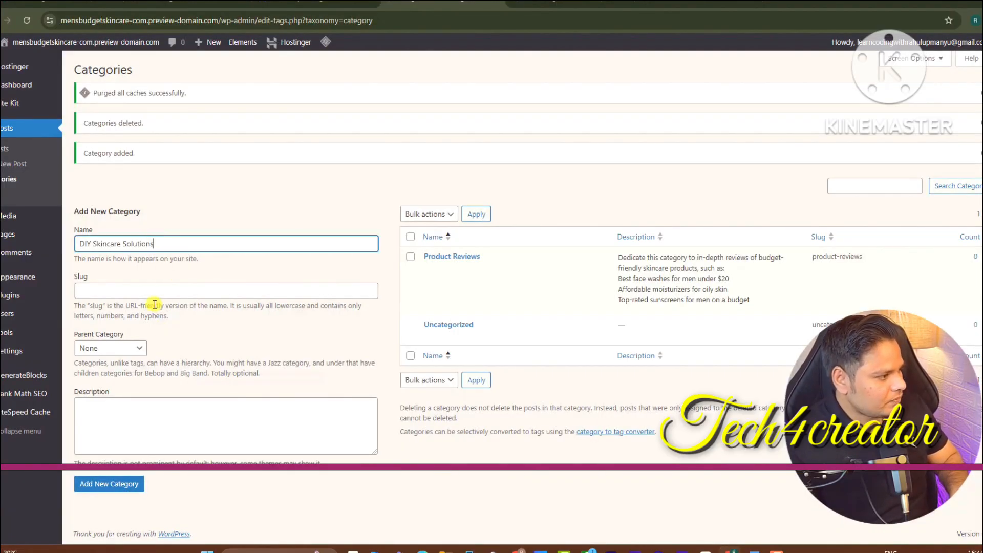
{"action": "left_click", "coordinate": [151, 291]}
{"action": "key", "text": "ctrl+v"}
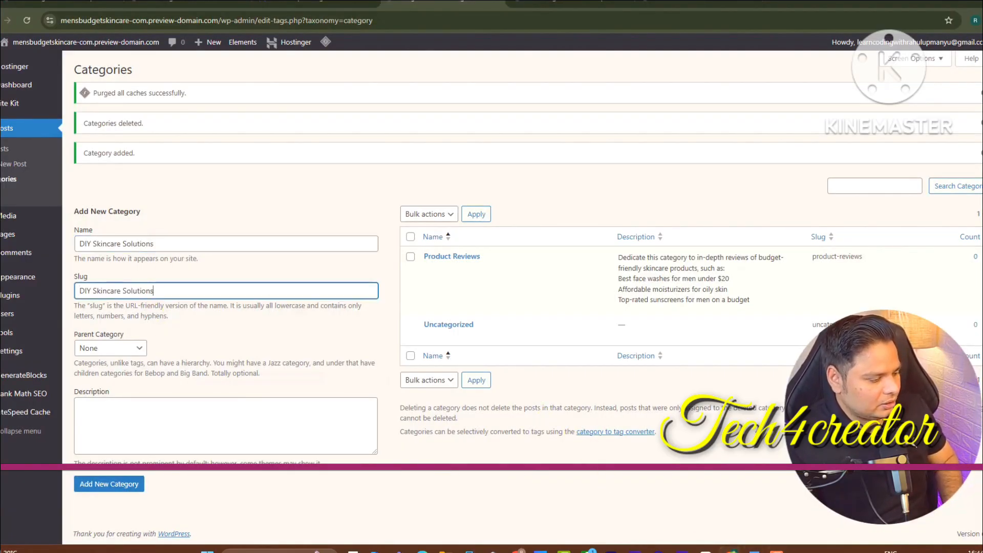
Copy the full DIY Skincare Solutions description from DeepSeek
{"action": "left_click", "coordinate": [517, 550]}
{"action": "left_click_drag", "start_coordinate": [385, 408], "coordinate": [735, 448]}
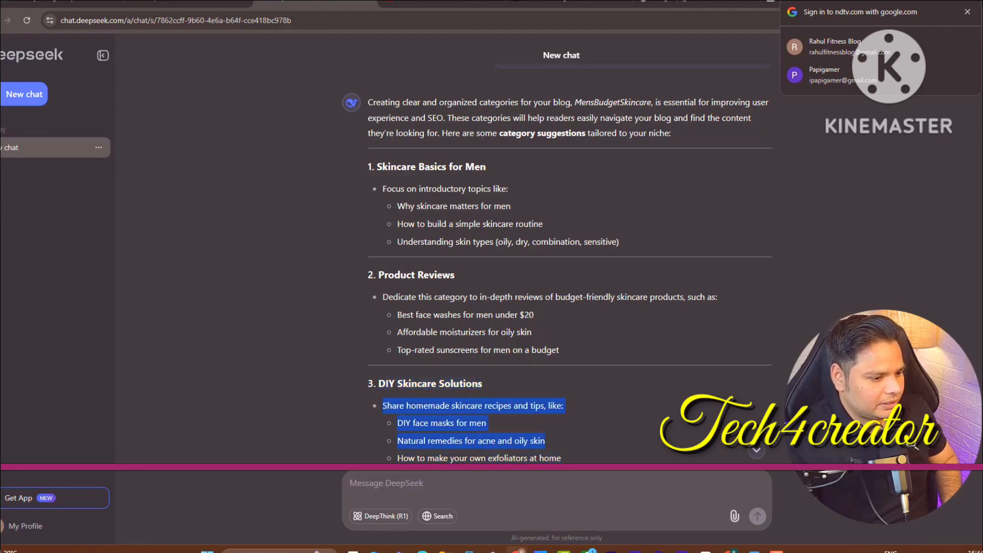
{"action": "scroll", "coordinate": [580, 285], "scroll_direction": "down", "scroll_amount": 3}
{"action": "left_click", "coordinate": [580, 287]}
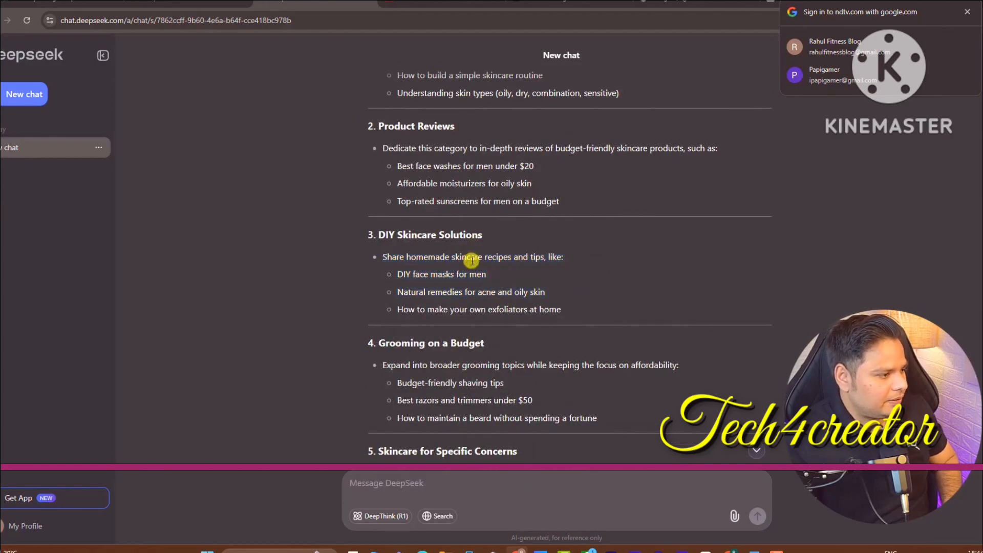
{"action": "left_click_drag", "start_coordinate": [574, 305], "coordinate": [382, 259]}
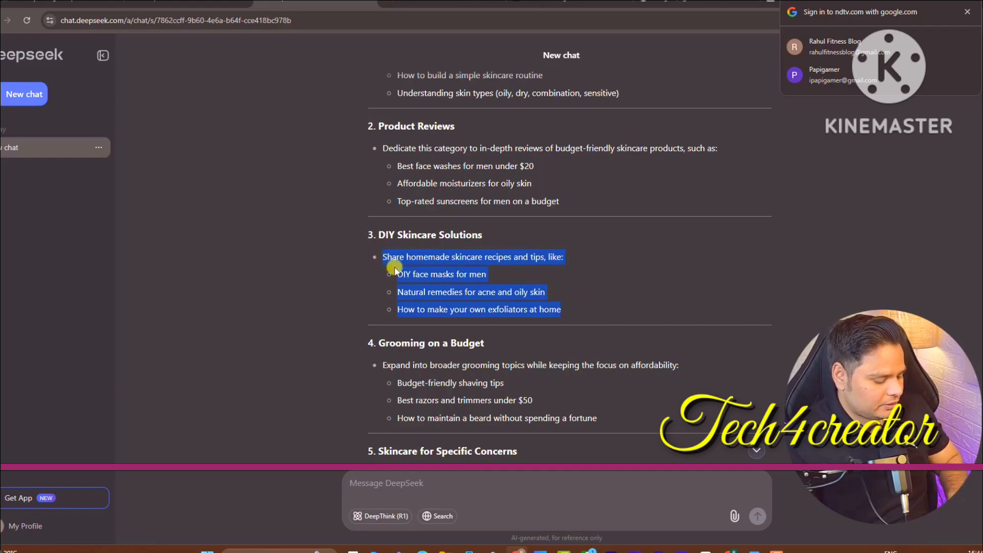
{"action": "left_click", "coordinate": [518, 551]}
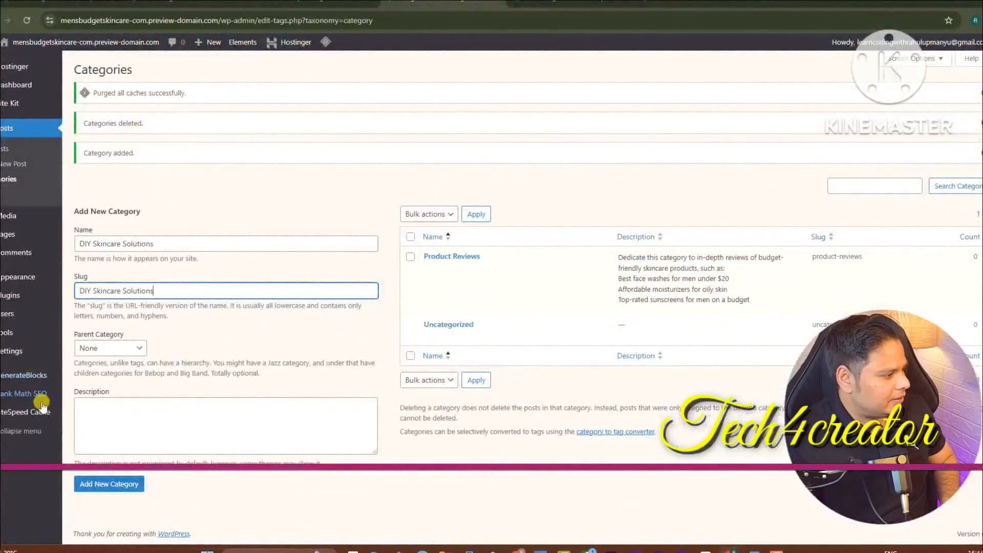
Paste the homemade-skincare description and delete its blank lines
{"action": "left_click", "coordinate": [125, 416]}
{"action": "key", "text": "ctrl+v"}
{"action": "left_click", "coordinate": [97, 417]}
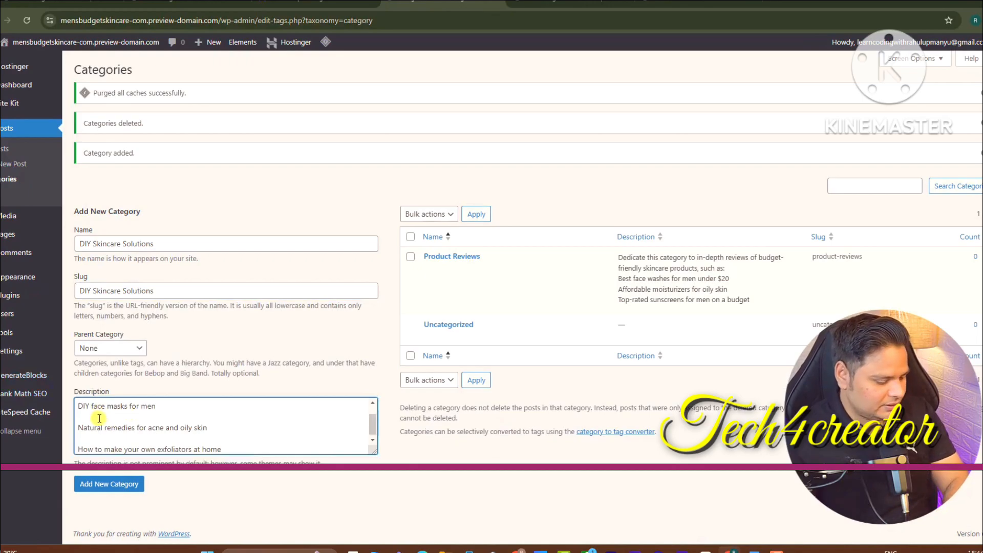
{"action": "key", "text": "Delete"}
{"action": "key", "text": "Delete"}
{"action": "key", "text": "ctrl+z"}
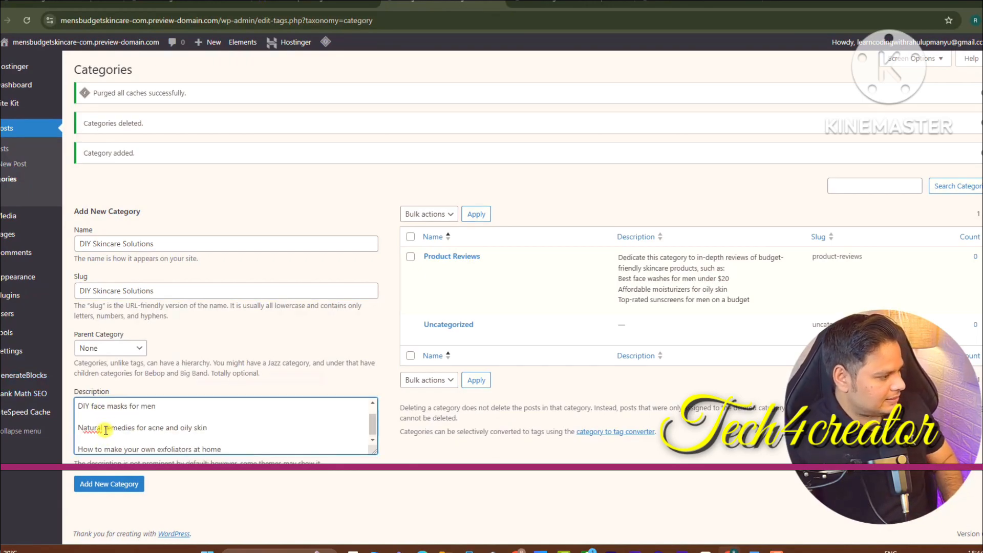
{"action": "key", "text": "Delete"}
{"action": "left_click", "coordinate": [98, 438]}
{"action": "key", "text": "Delete"}
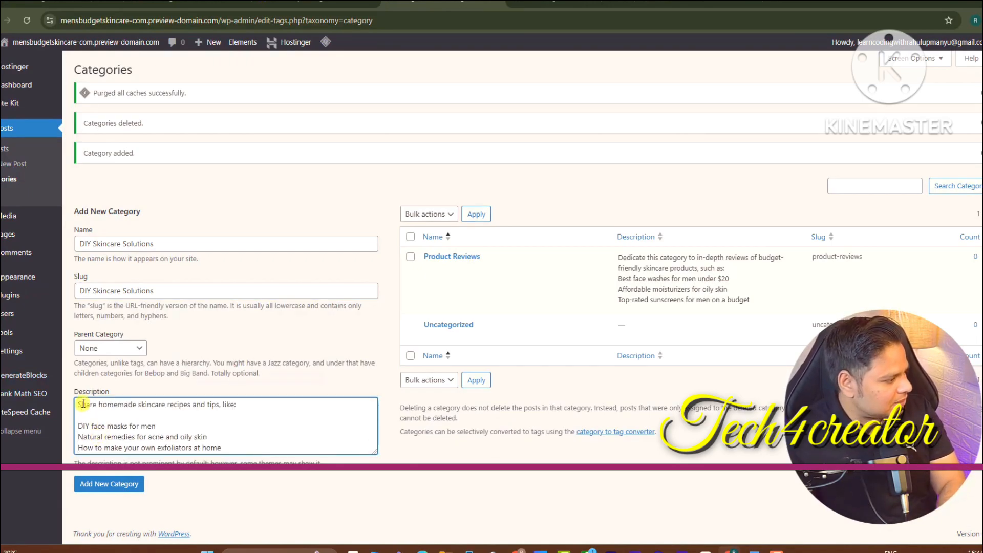
{"action": "left_click", "coordinate": [90, 418]}
{"action": "key", "text": "Delete"}
Create the DIY Skincare Solutions category, then go to Appearance > Menus
{"action": "left_click", "coordinate": [106, 480]}
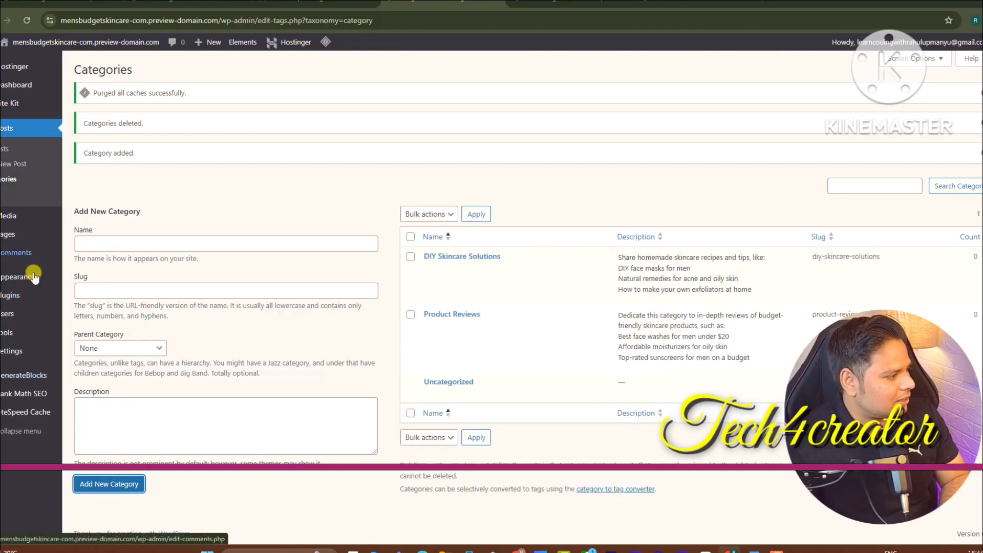
{"action": "mouse_move", "coordinate": [18, 276]}
{"action": "left_click", "coordinate": [89, 340]}
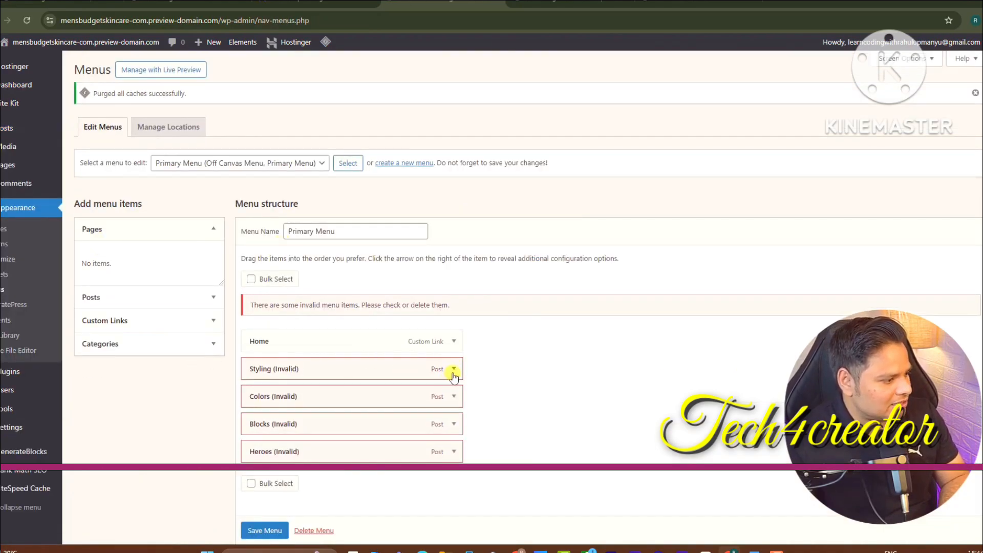
Remove the invalid Styling, Colors, Blocks and Heroes items from the Primary Menu
{"action": "left_click", "coordinate": [454, 370]}
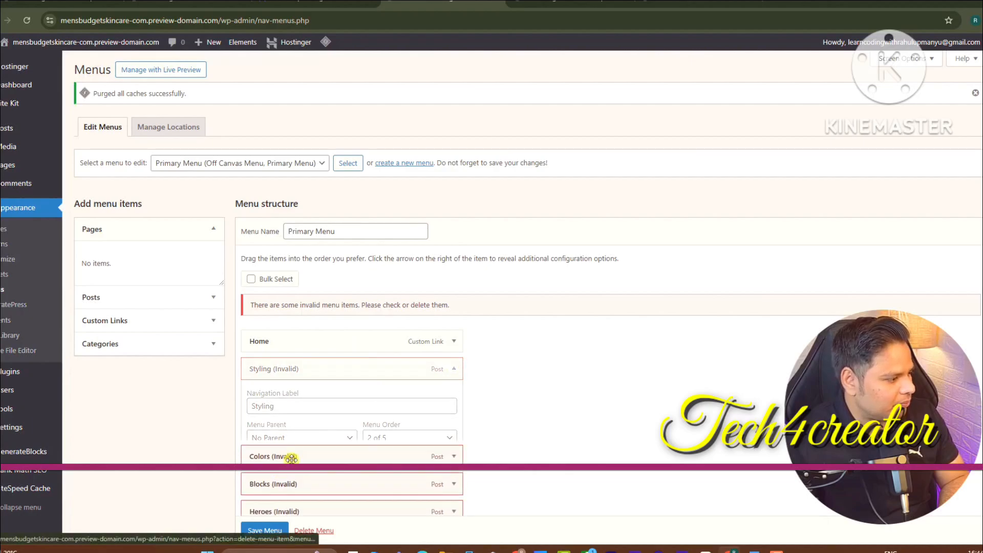
{"action": "left_click", "coordinate": [291, 458]}
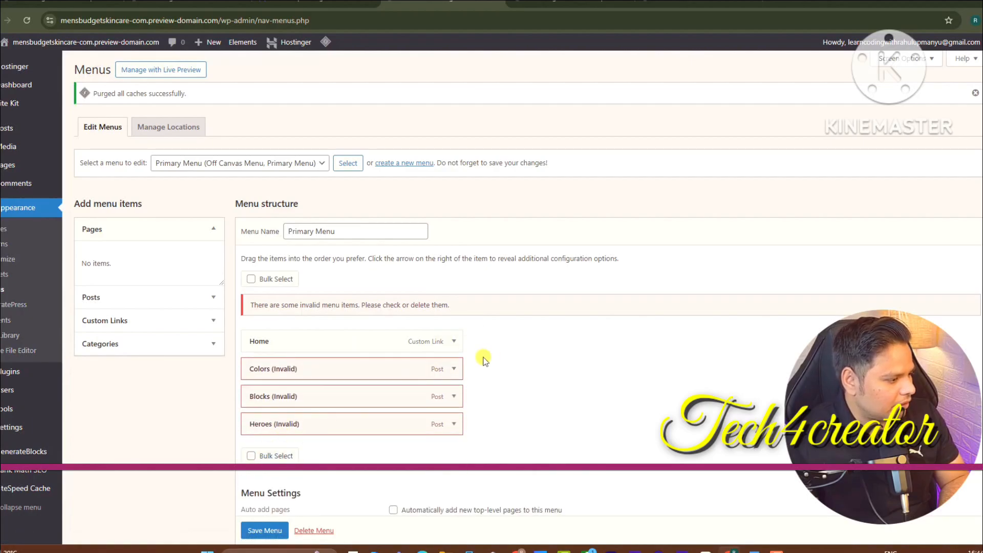
{"action": "left_click", "coordinate": [452, 369]}
{"action": "left_click", "coordinate": [253, 499]}
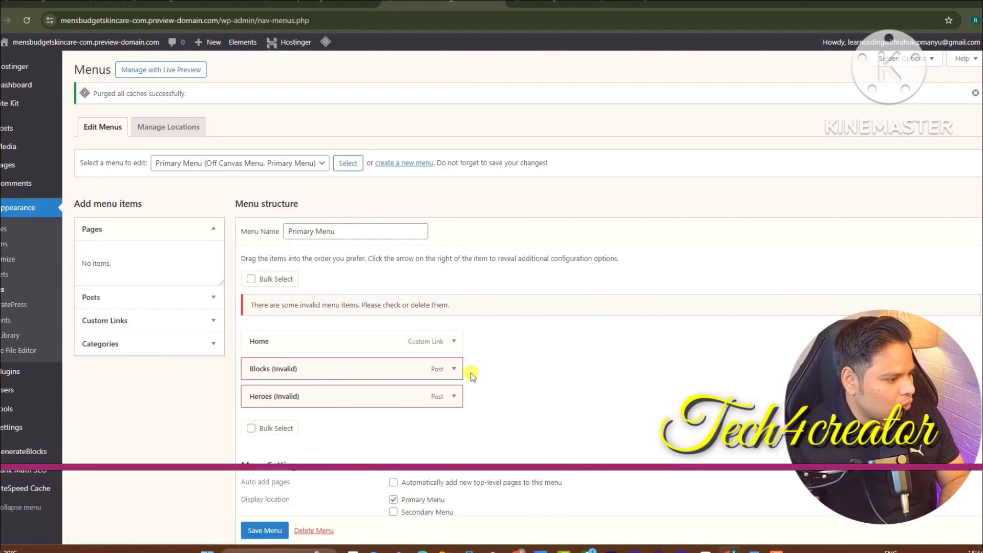
{"action": "left_click", "coordinate": [453, 369]}
{"action": "left_click", "coordinate": [254, 499]}
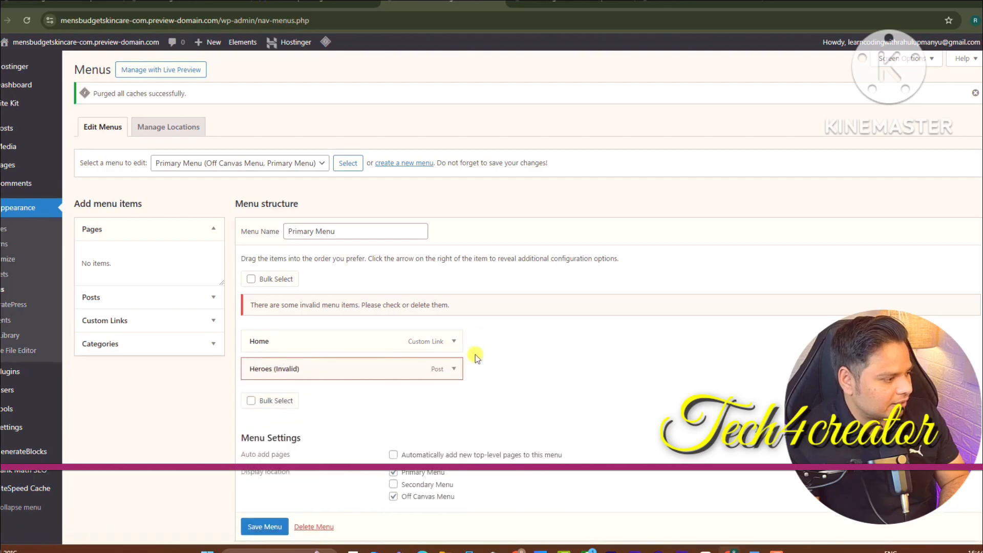
{"action": "left_click", "coordinate": [453, 368]}
{"action": "left_click", "coordinate": [259, 500]}
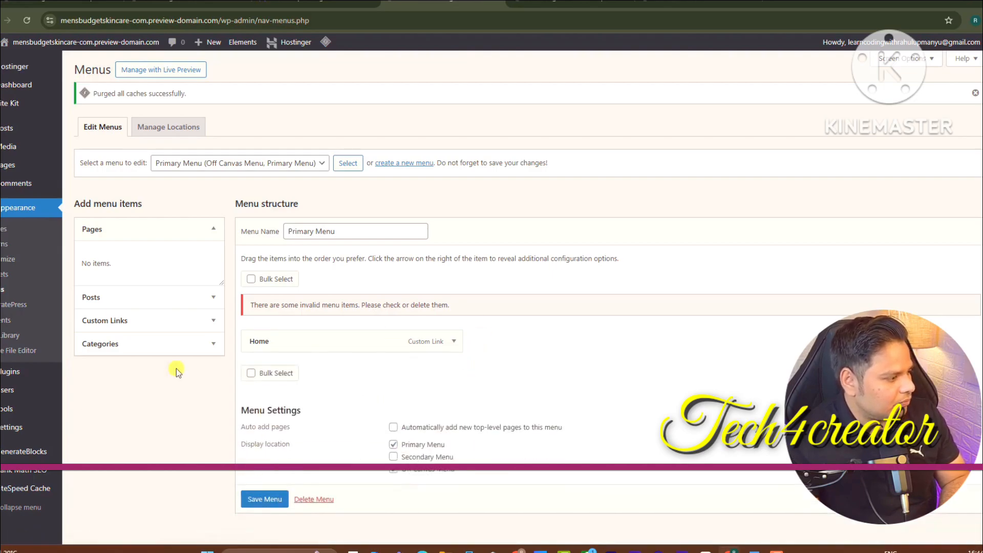
Add the DIY Skincare Solutions and Product Reviews categories to the menu and save it
{"action": "left_click", "coordinate": [124, 352]}
{"action": "left_click", "coordinate": [141, 330]}
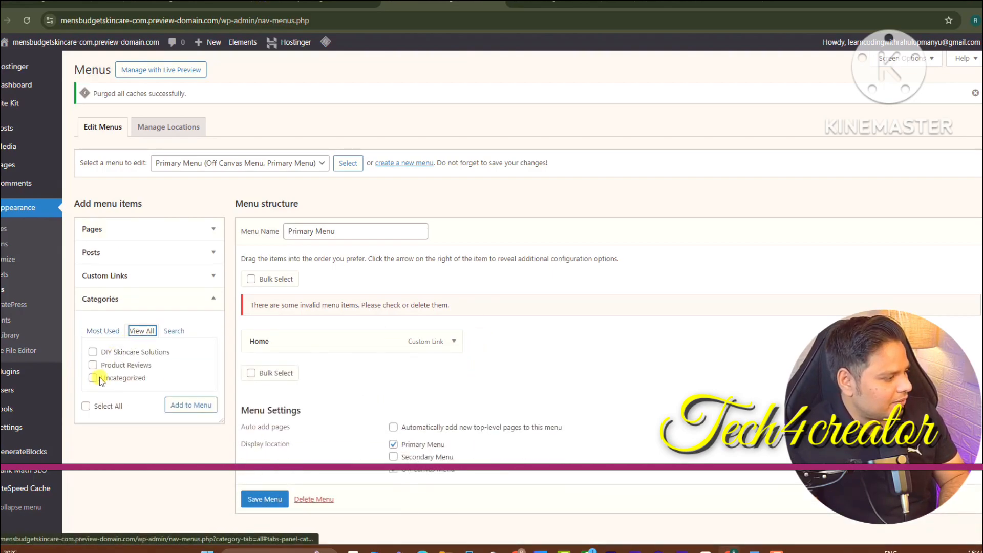
{"action": "left_click", "coordinate": [185, 405]}
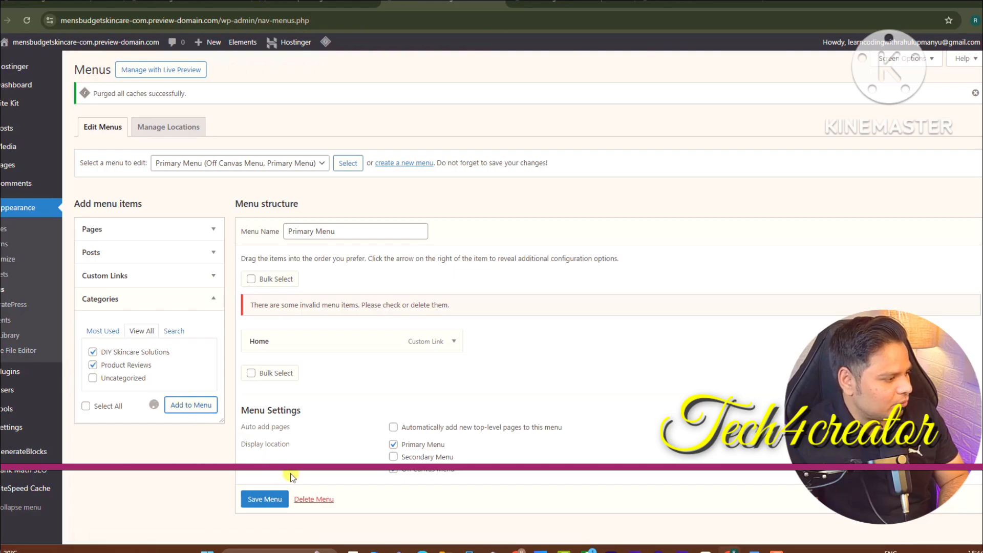
{"action": "scroll", "coordinate": [266, 523], "scroll_direction": "down", "scroll_amount": 1}
{"action": "left_click", "coordinate": [258, 527]}
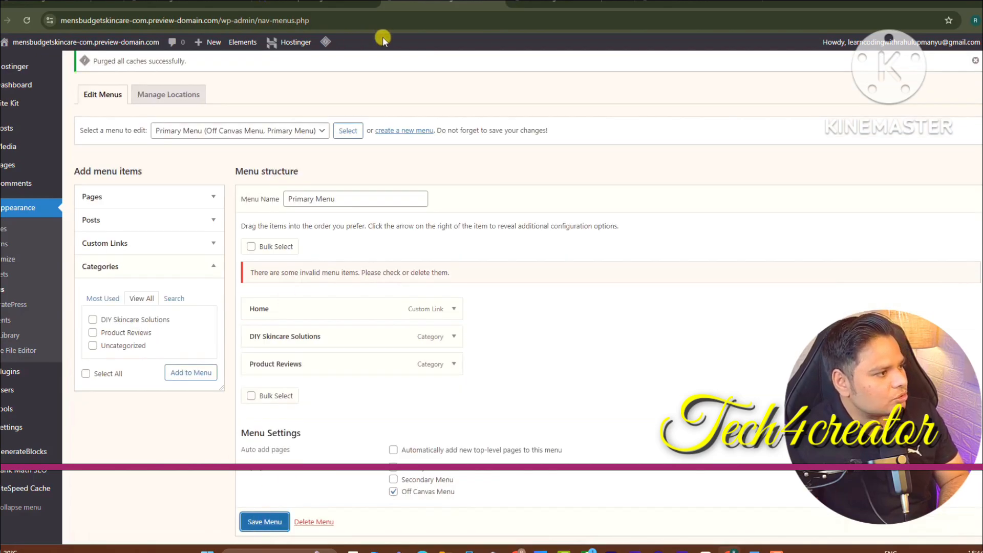
{"action": "left_click", "coordinate": [569, 4]}
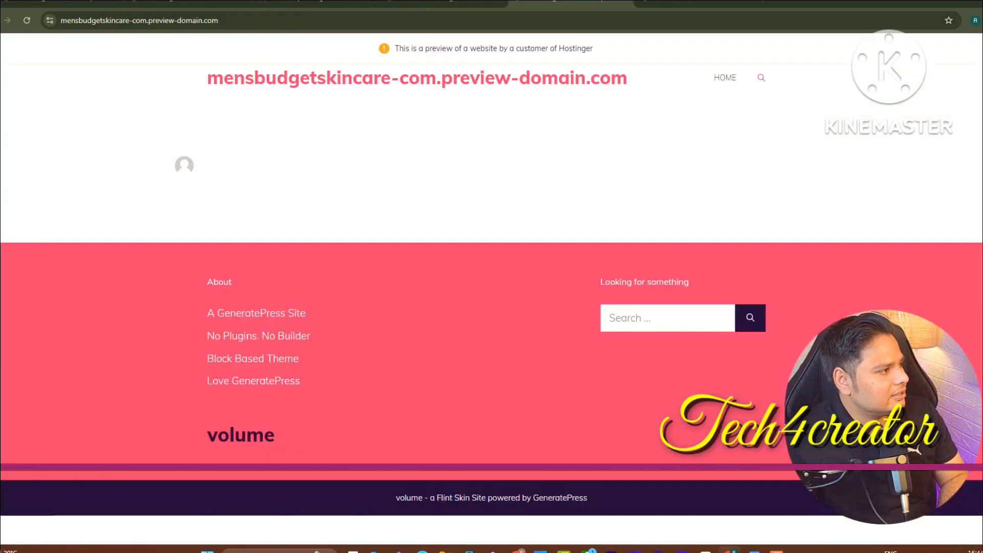
Reload the site preview to check the header menu, then return to the Menus page
{"action": "left_click", "coordinate": [31, 21]}
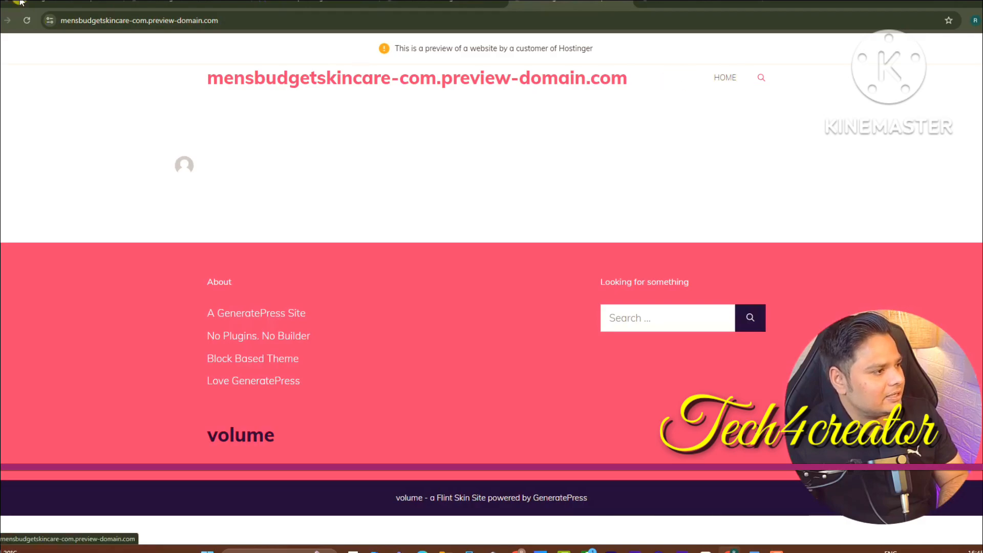
{"action": "left_click", "coordinate": [188, 2]}
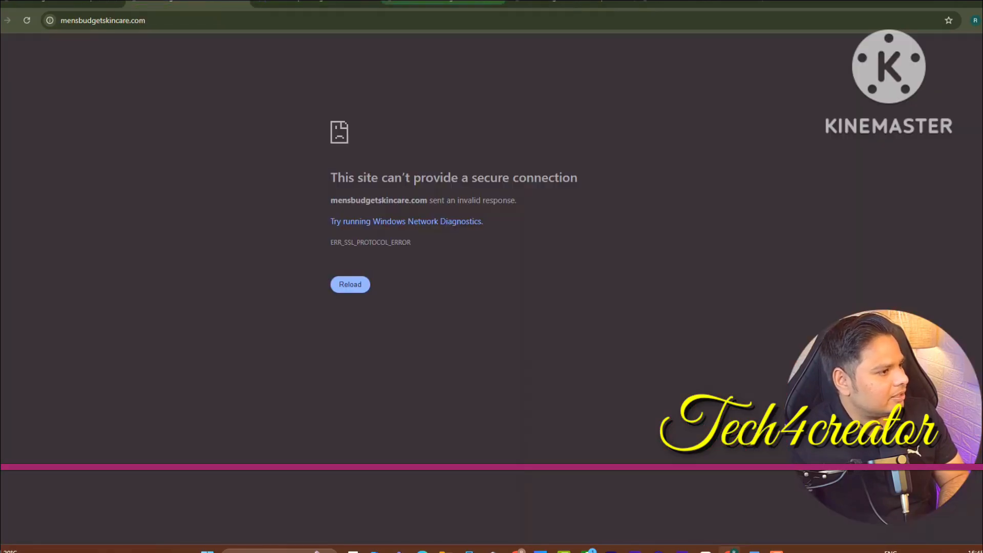
{"action": "left_click", "coordinate": [453, 2]}
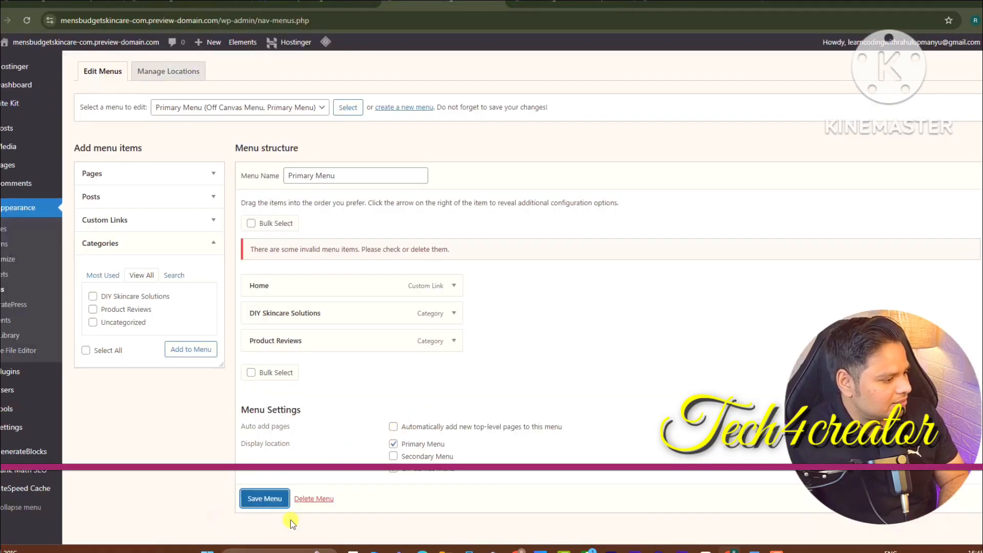
{"action": "mouse_move", "coordinate": [23, 43]}
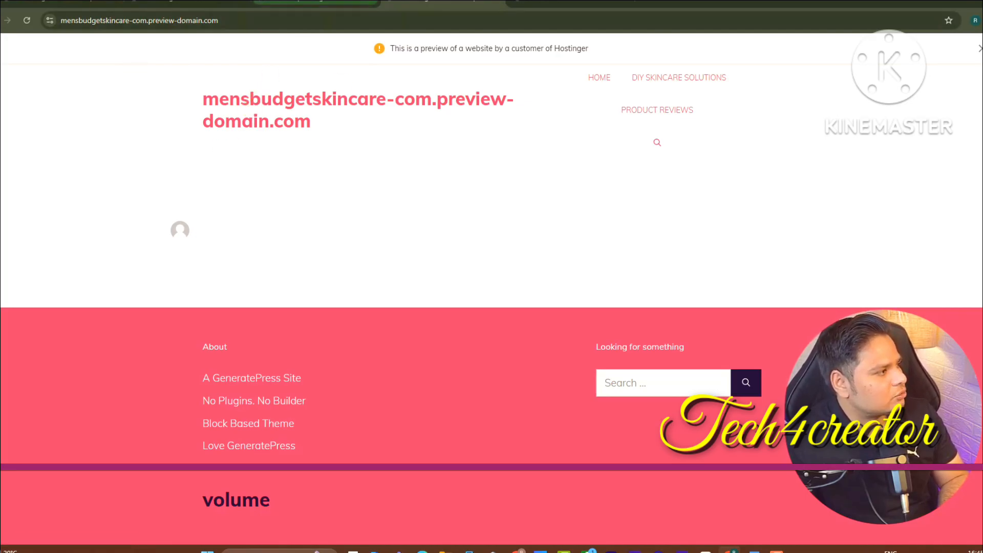
{"action": "left_click", "coordinate": [0, 21]}
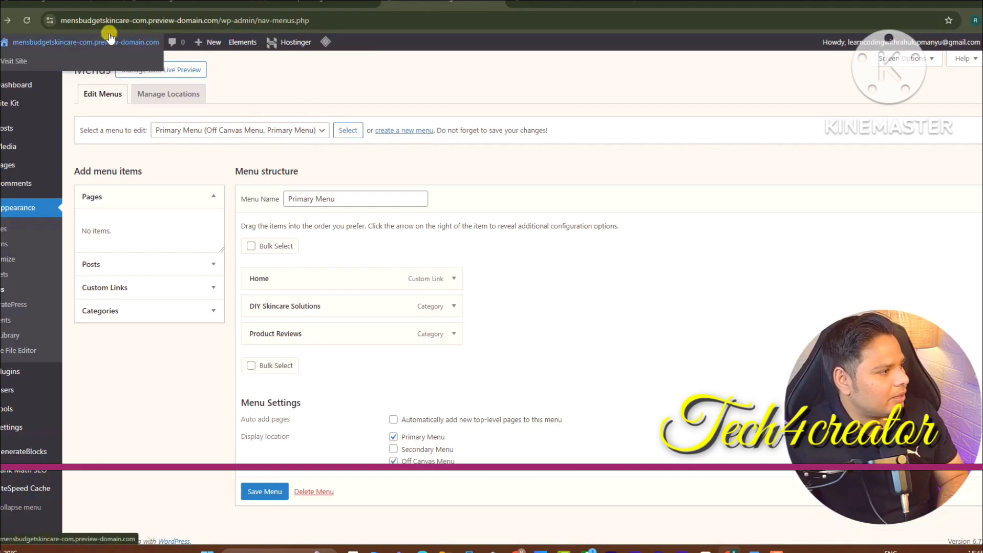
{"action": "left_click", "coordinate": [563, 2]}
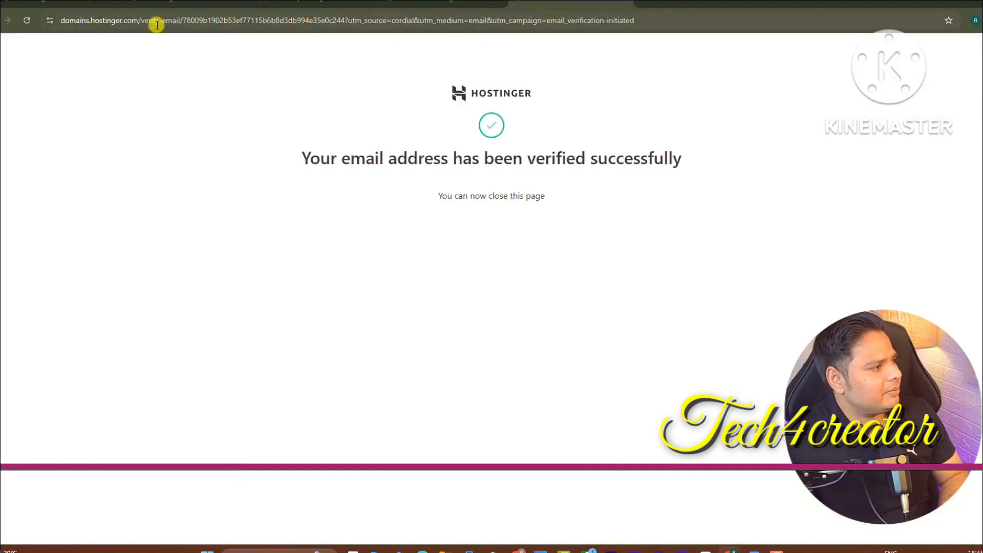
{"action": "left_click", "coordinate": [410, 2]}
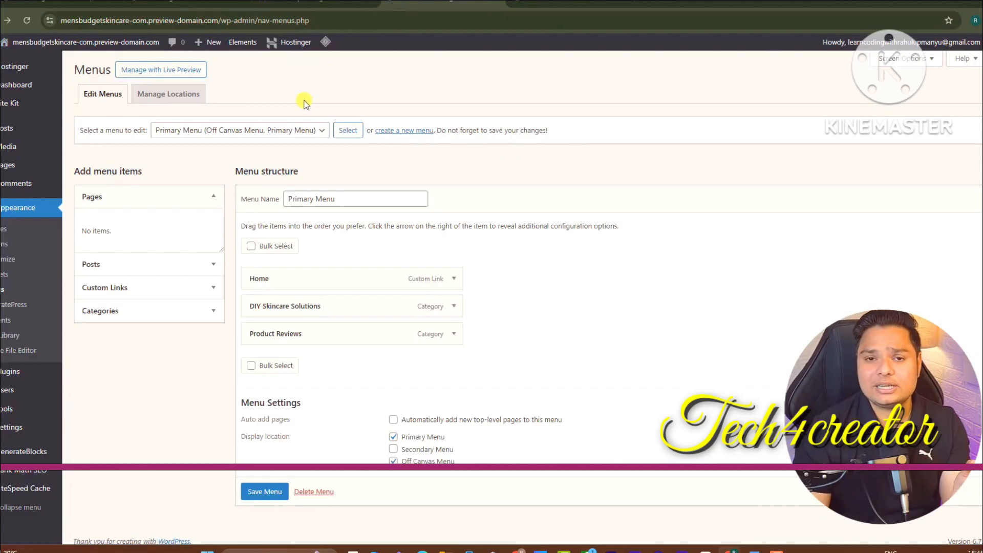
{"action": "mouse_move", "coordinate": [10, 146]}
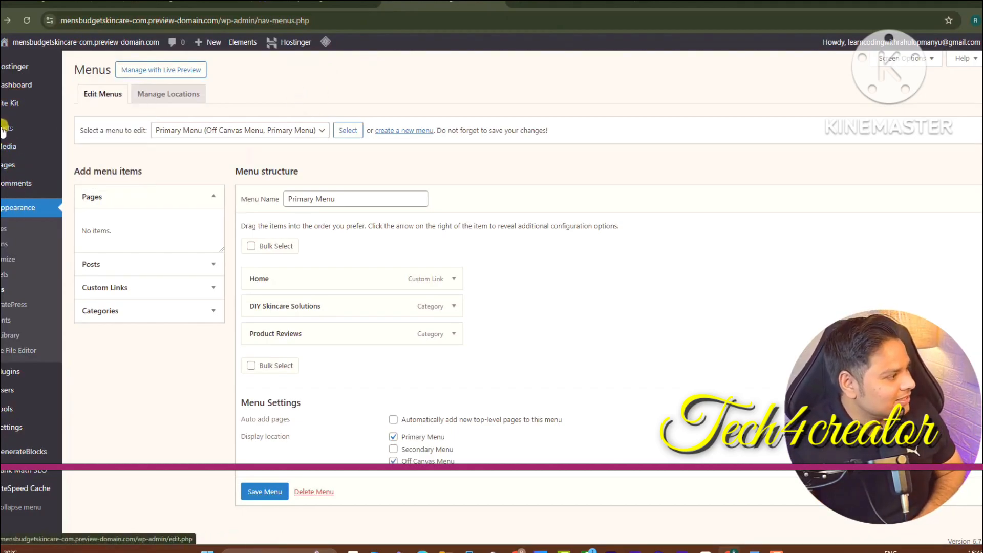
{"action": "mouse_move", "coordinate": [5, 128]}
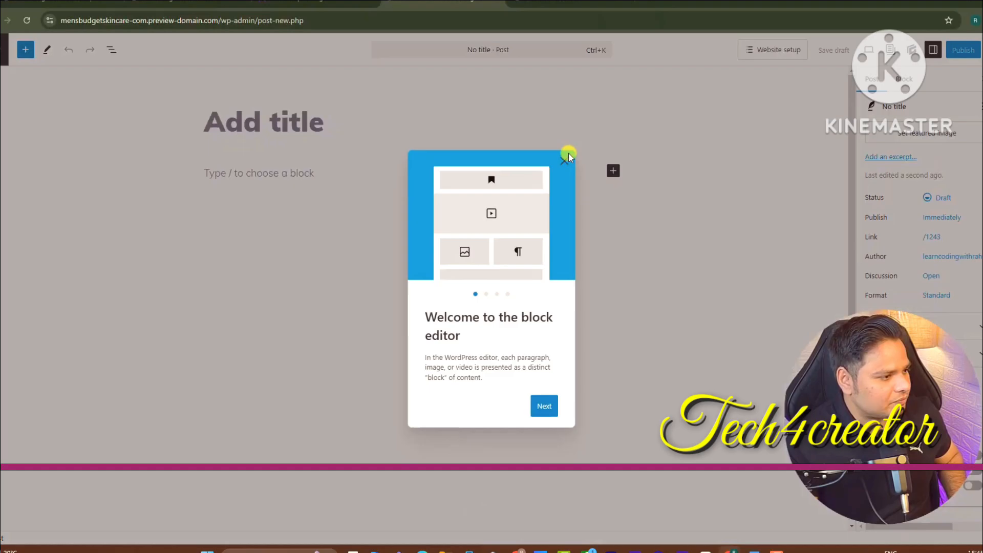
Paste DeepSeek's heading 'Top 5 Affordable Face Washes for Men with Oily Skin' as the post title
{"action": "left_click", "coordinate": [566, 159]}
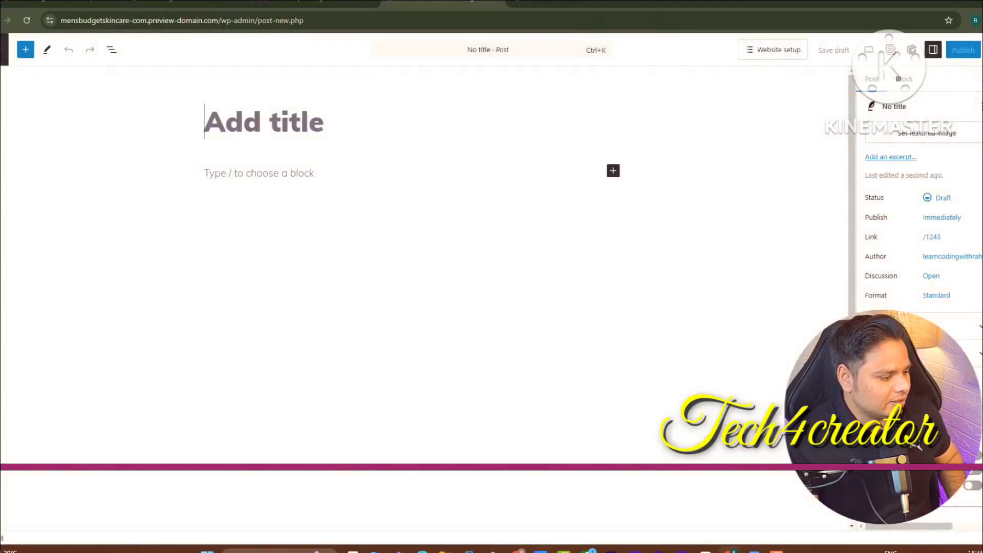
{"action": "left_click", "coordinate": [521, 551]}
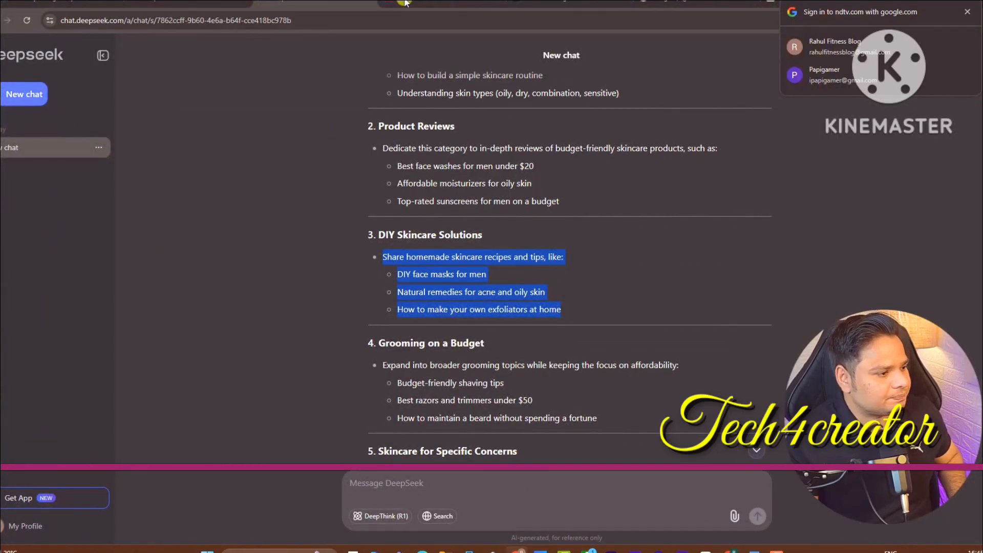
{"action": "scroll", "coordinate": [558, 266], "scroll_direction": "up", "scroll_amount": 20}
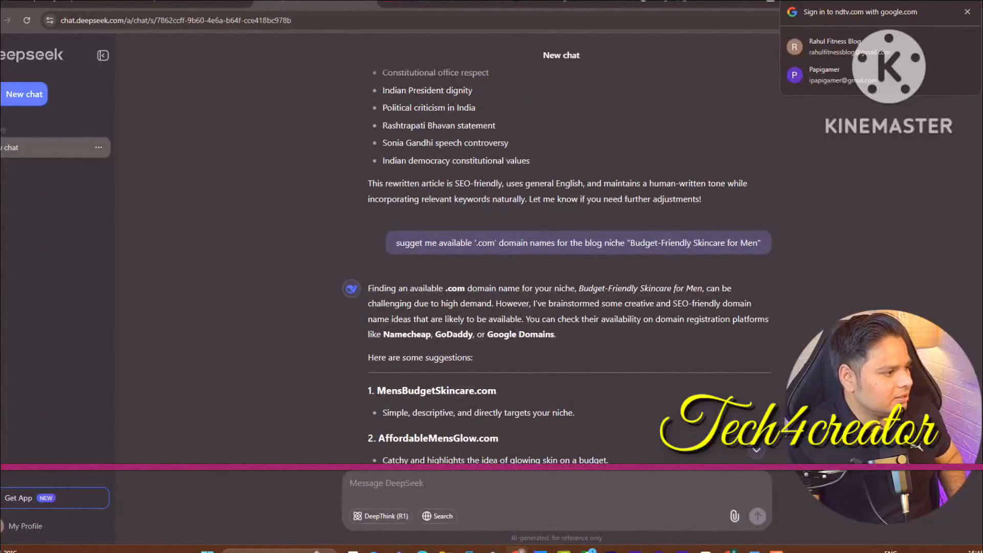
{"action": "scroll", "coordinate": [689, 408], "scroll_direction": "down", "scroll_amount": 15}
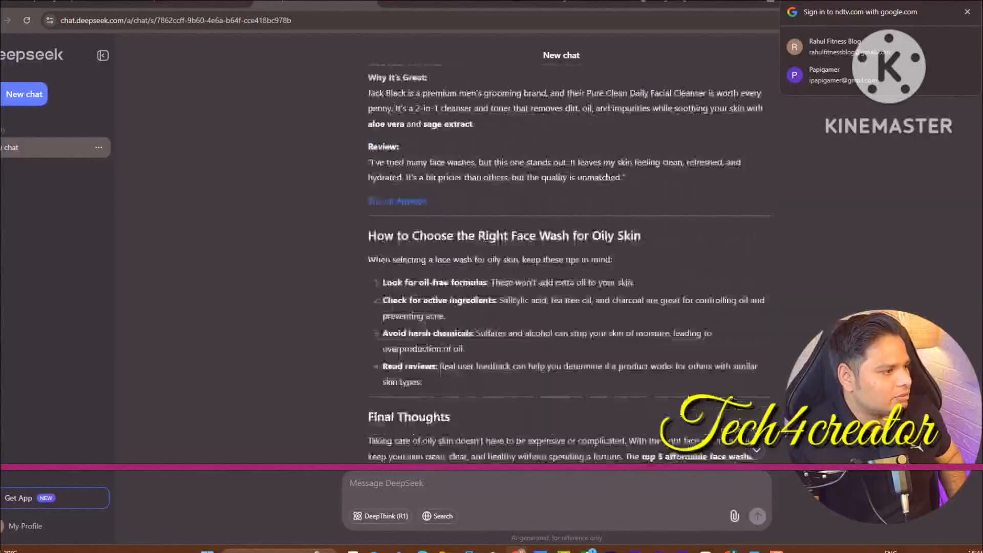
{"action": "scroll", "coordinate": [568, 267], "scroll_direction": "up", "scroll_amount": 10}
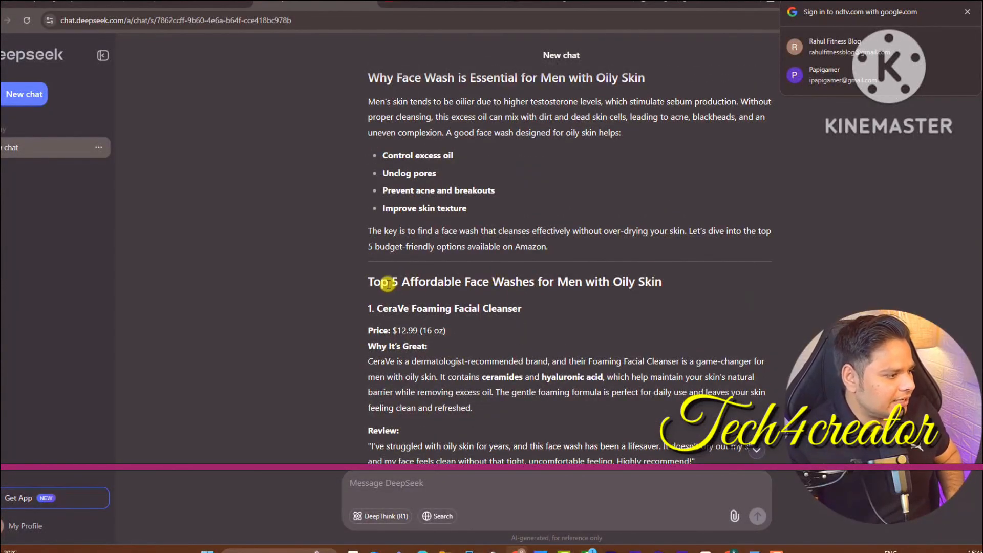
{"action": "scroll", "coordinate": [568, 264], "scroll_direction": "up", "scroll_amount": 8}
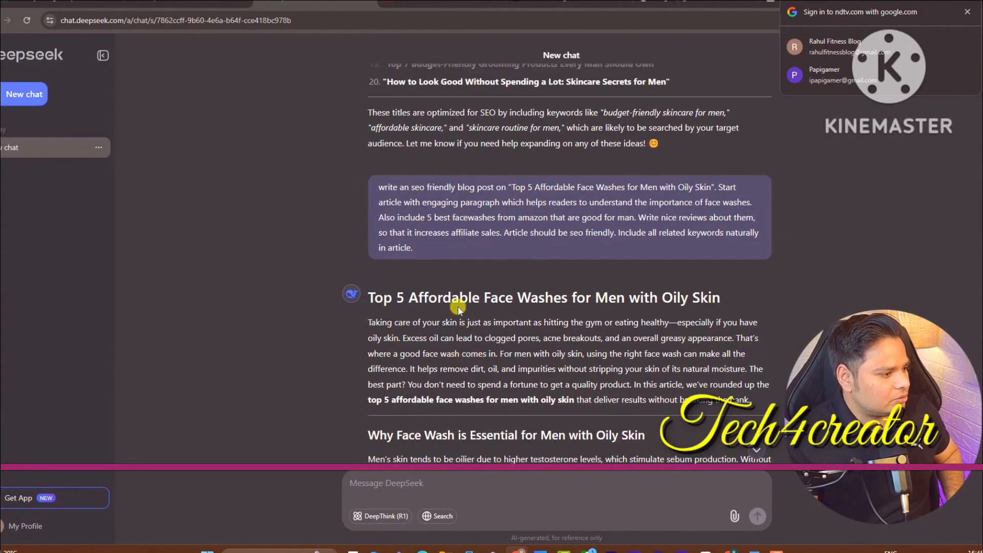
{"action": "triple_click", "coordinate": [458, 299]}
{"action": "key", "text": "ctrl+c"}
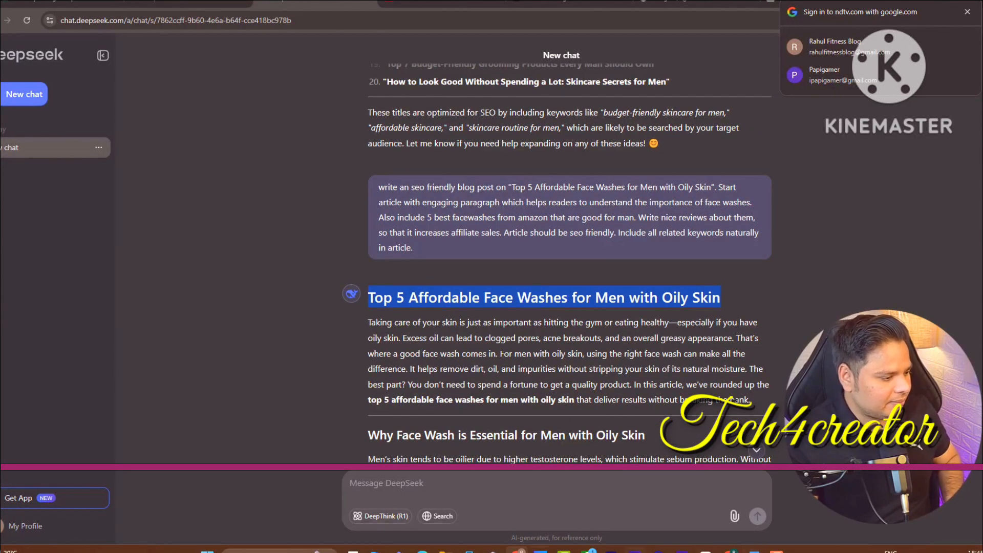
{"action": "left_click", "coordinate": [723, 546]}
{"action": "key", "text": "ctrl+v"}
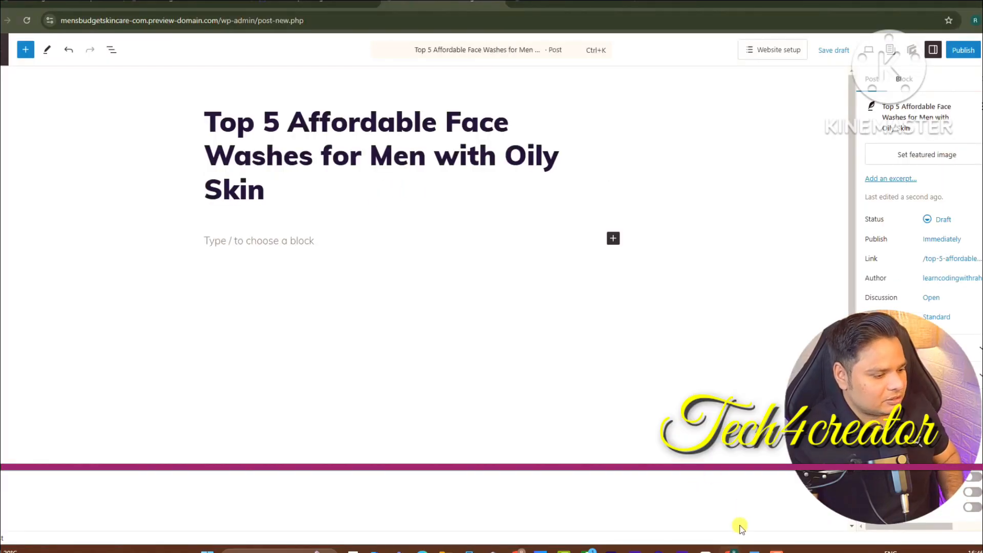
Paste the article's intro paragraph from DeepSeek into the post body
{"action": "key", "text": "alt+Tab"}
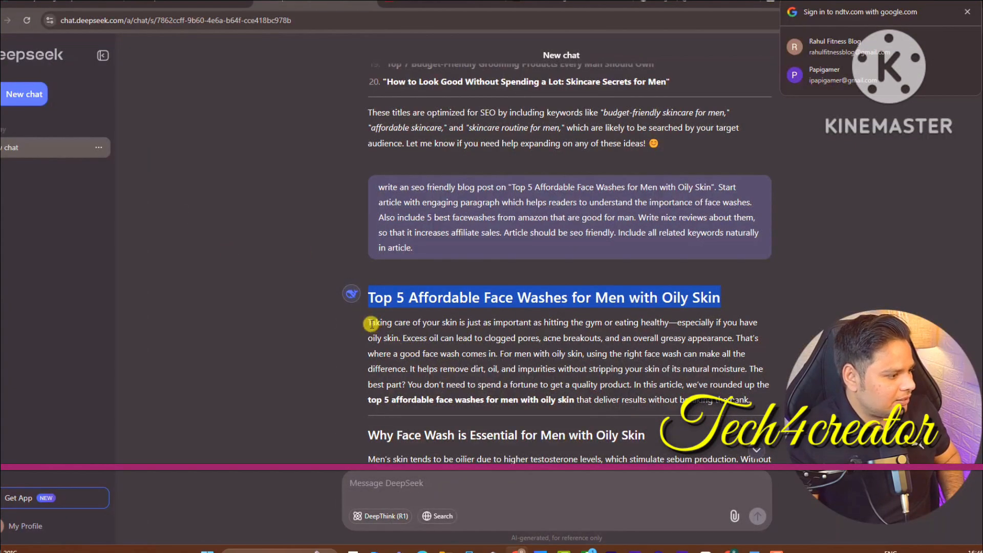
{"action": "left_click_drag", "start_coordinate": [372, 324], "coordinate": [750, 401]}
{"action": "key", "text": "ctrl+c"}
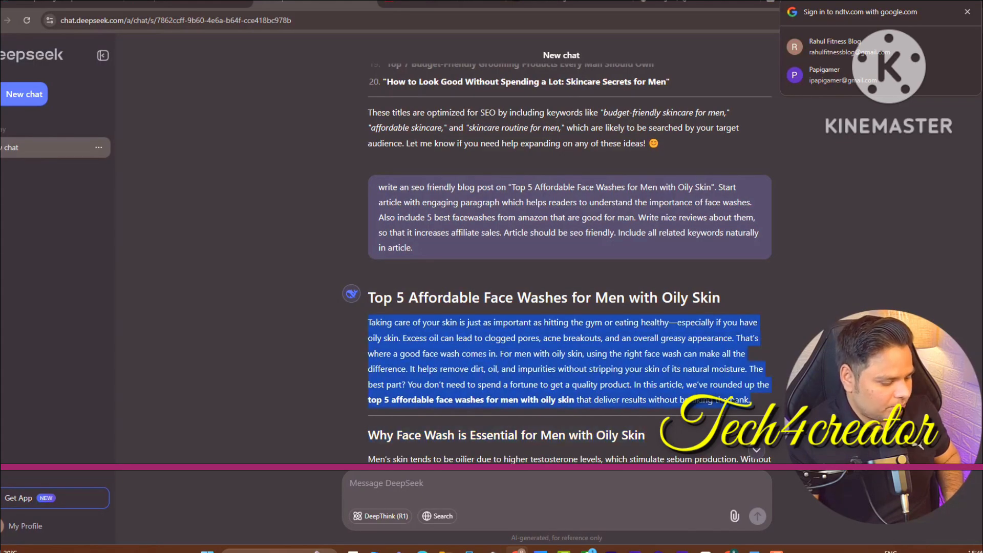
{"action": "key", "text": "alt+Tab"}
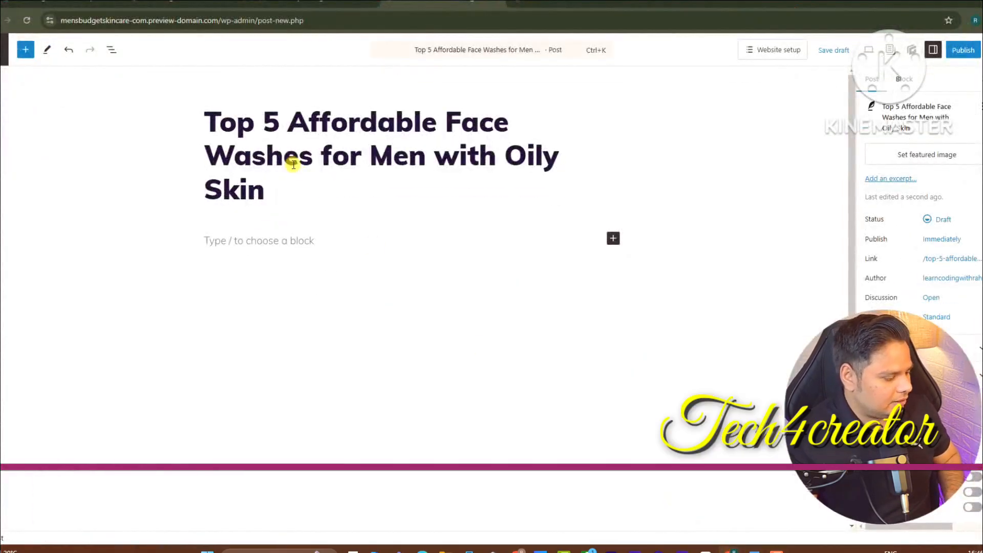
{"action": "left_click", "coordinate": [305, 238]}
{"action": "key", "text": "ctrl+v"}
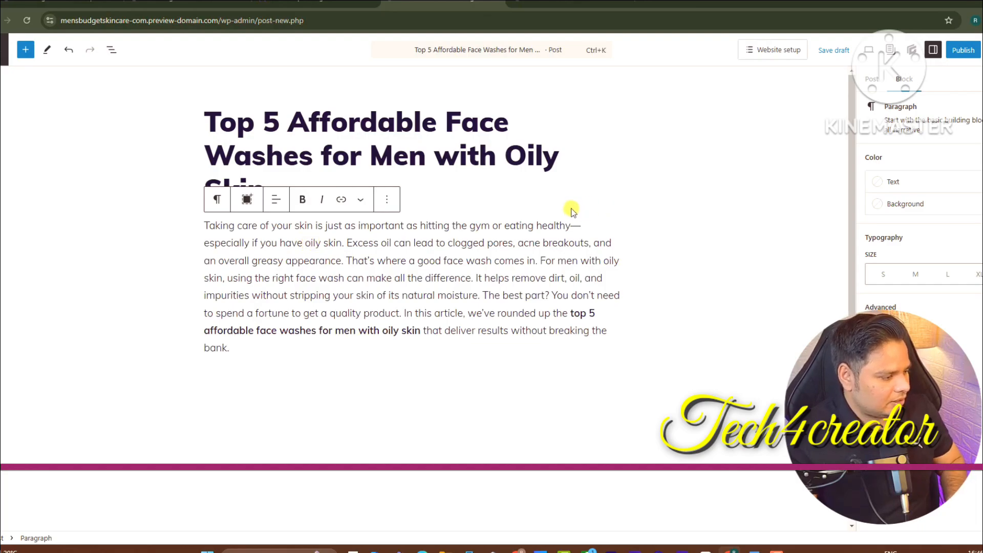
{"action": "key", "text": "Return"}
Add the Why Face Wash section below the intro, followed by a new empty block
{"action": "key", "text": "alt+Tab"}
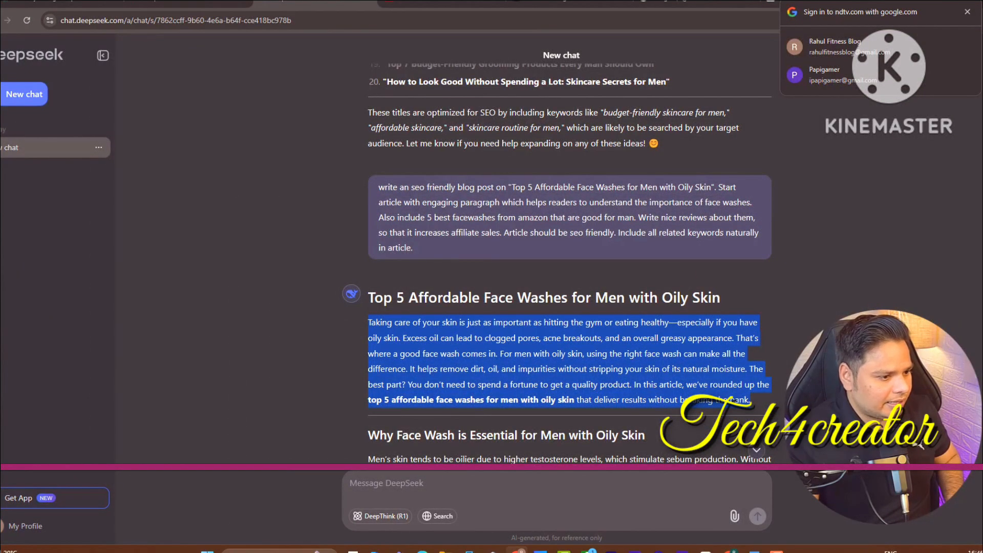
{"action": "scroll", "coordinate": [291, 204], "scroll_direction": "down", "scroll_amount": 4}
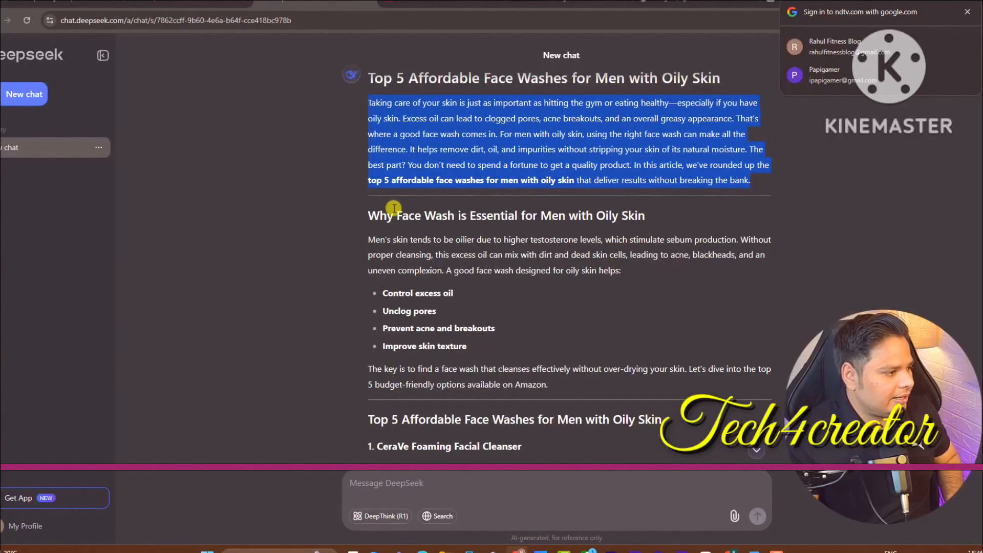
{"action": "left_click_drag", "start_coordinate": [367, 213], "coordinate": [604, 395]}
{"action": "key", "text": "ctrl+c"}
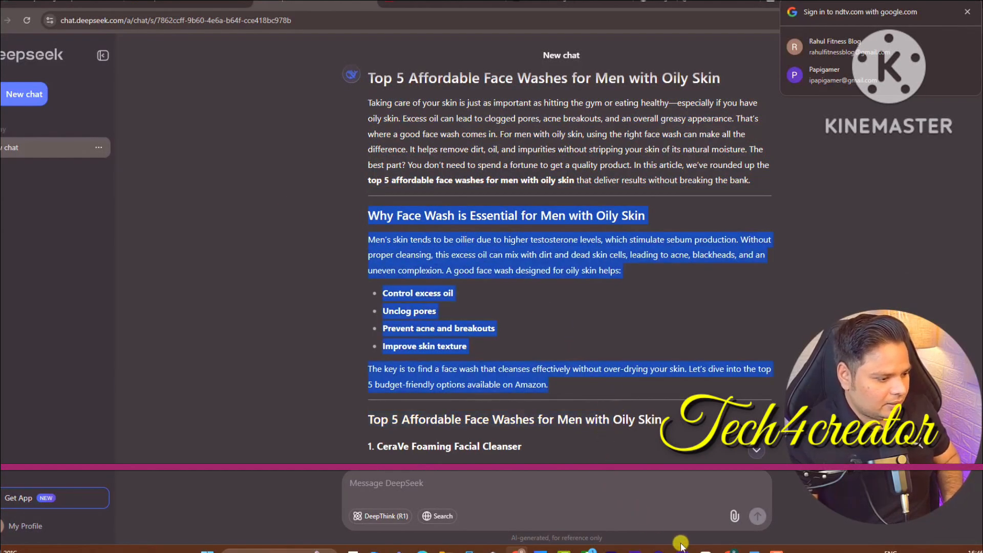
{"action": "key", "text": "alt+Tab"}
{"action": "left_click", "coordinate": [261, 377]}
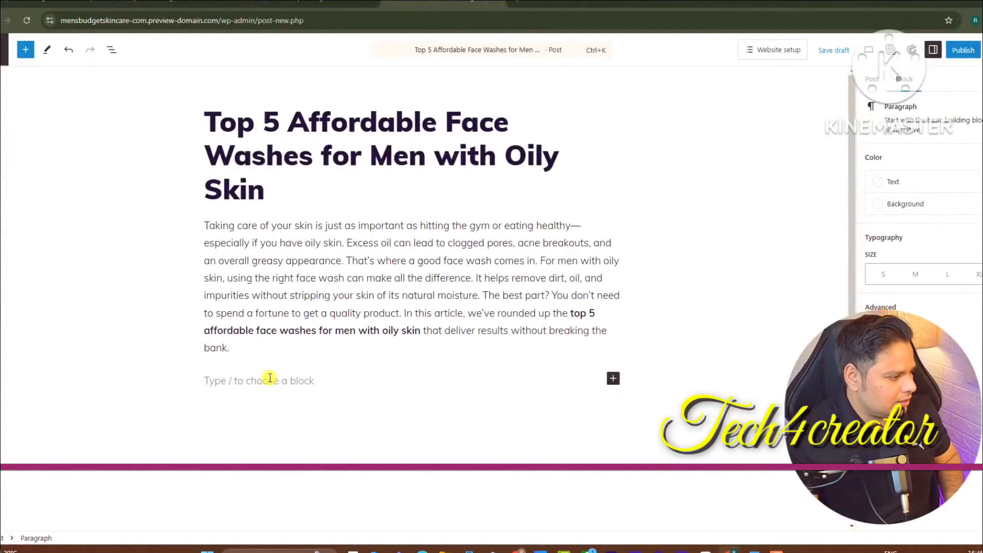
{"action": "key", "text": "ctrl+v"}
{"action": "left_click", "coordinate": [236, 196]}
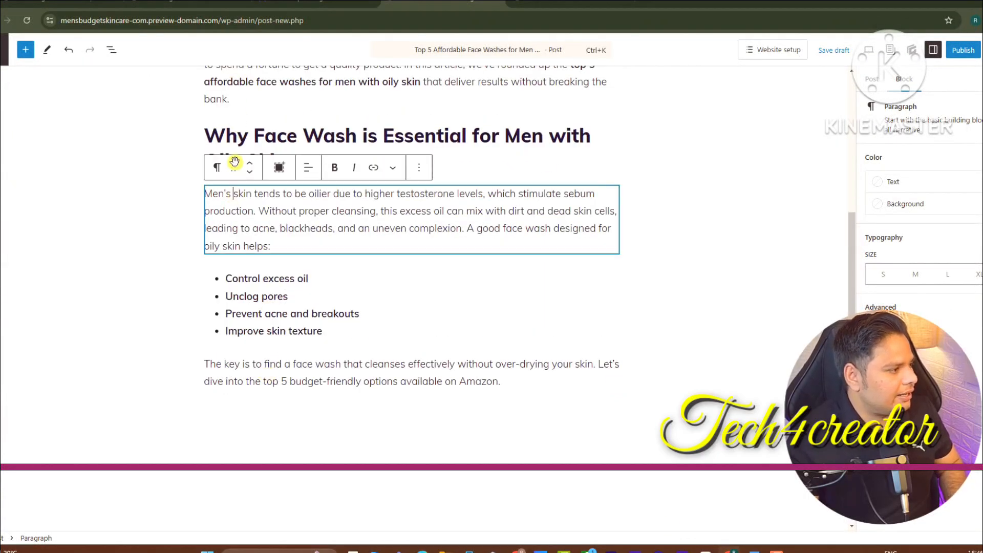
{"action": "double_click", "coordinate": [238, 142]}
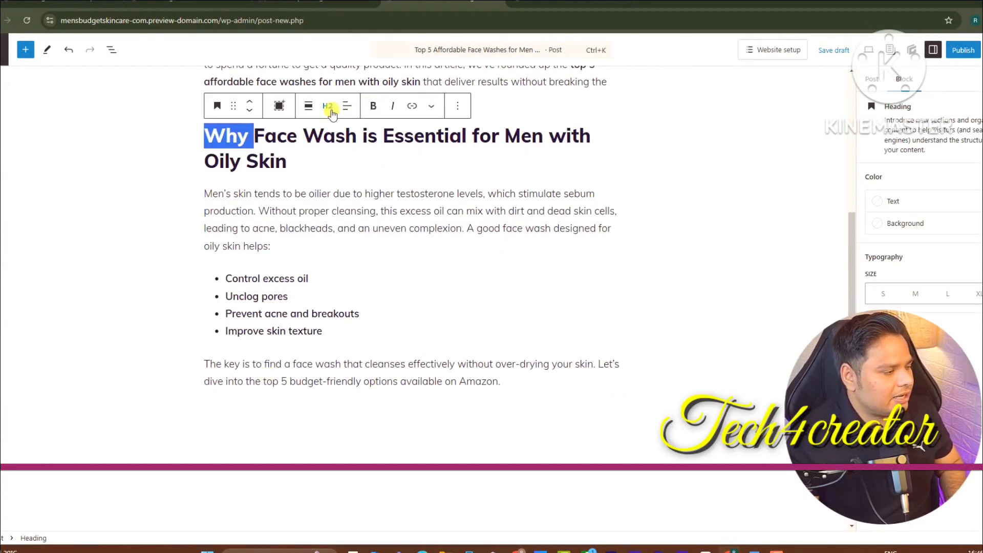
{"action": "left_click", "coordinate": [517, 382]}
{"action": "key", "text": "Return"}
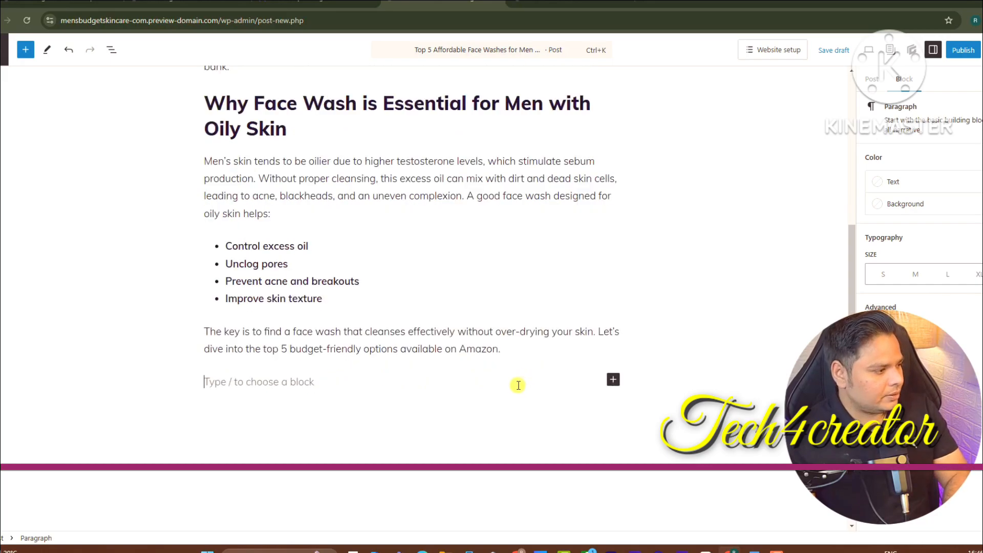
Paste the CeraVe Foaming Facial Cleanser review into the new block
{"action": "left_click", "coordinate": [727, 549]}
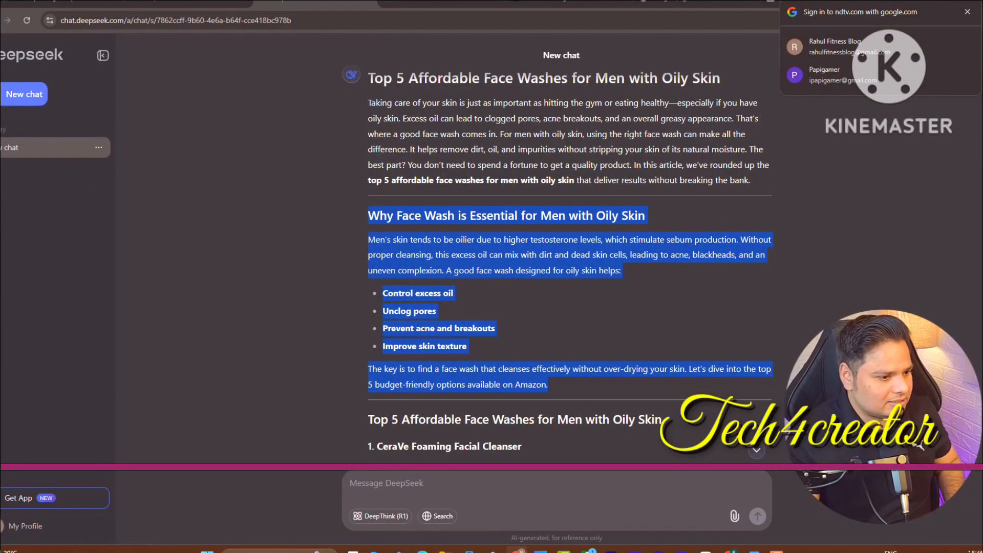
{"action": "scroll", "coordinate": [569, 256], "scroll_direction": "up", "scroll_amount": 8}
{"action": "scroll", "coordinate": [568, 256], "scroll_direction": "up", "scroll_amount": 5}
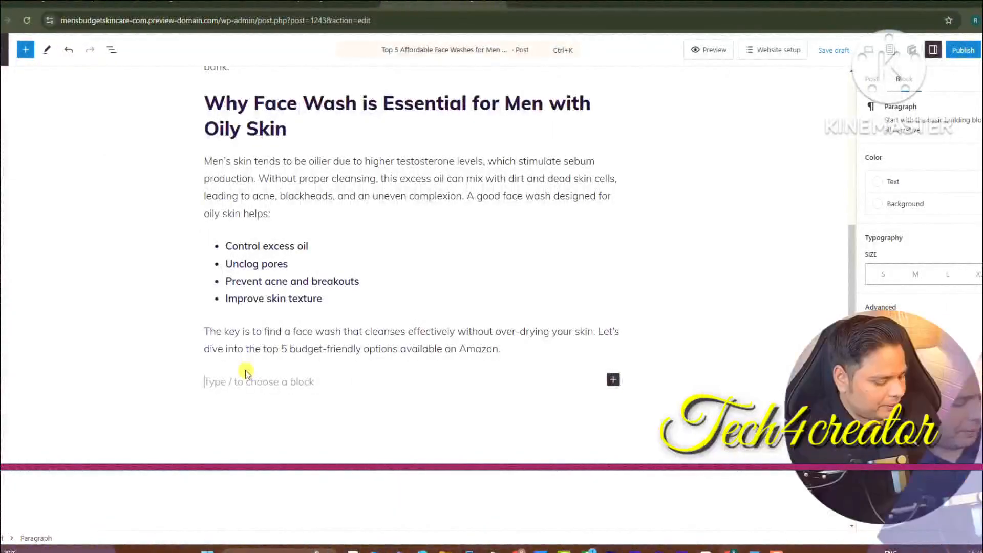
{"action": "key", "text": "ctrl+v"}
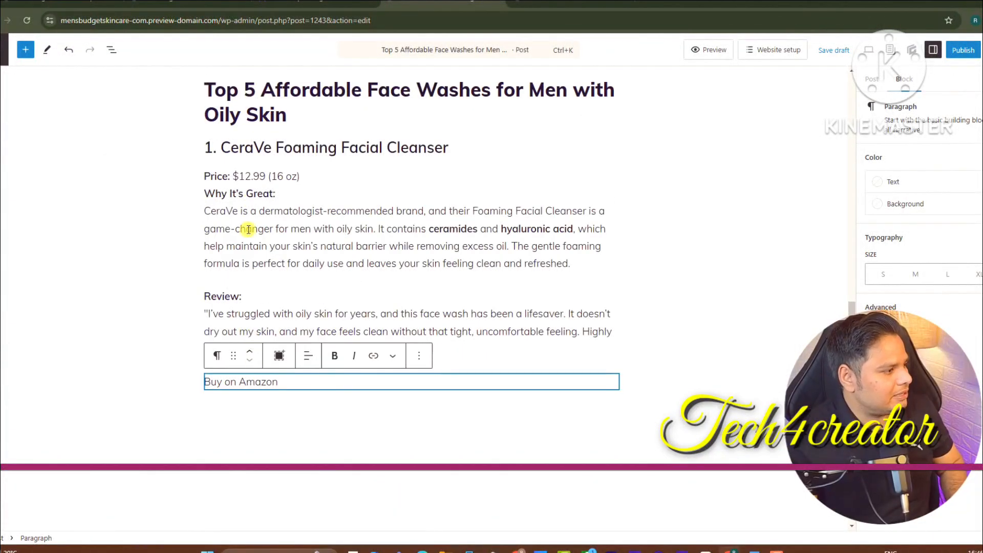
Open the link editor for the Buy on Amazon line to view its CeraVe Amazon URL
{"action": "triple_click", "coordinate": [228, 389]}
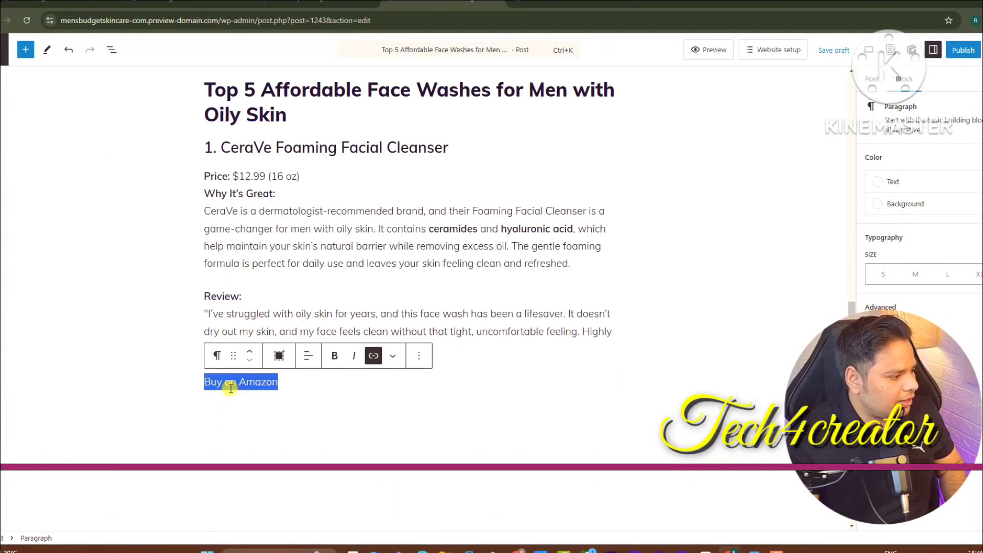
{"action": "left_click", "coordinate": [374, 361]}
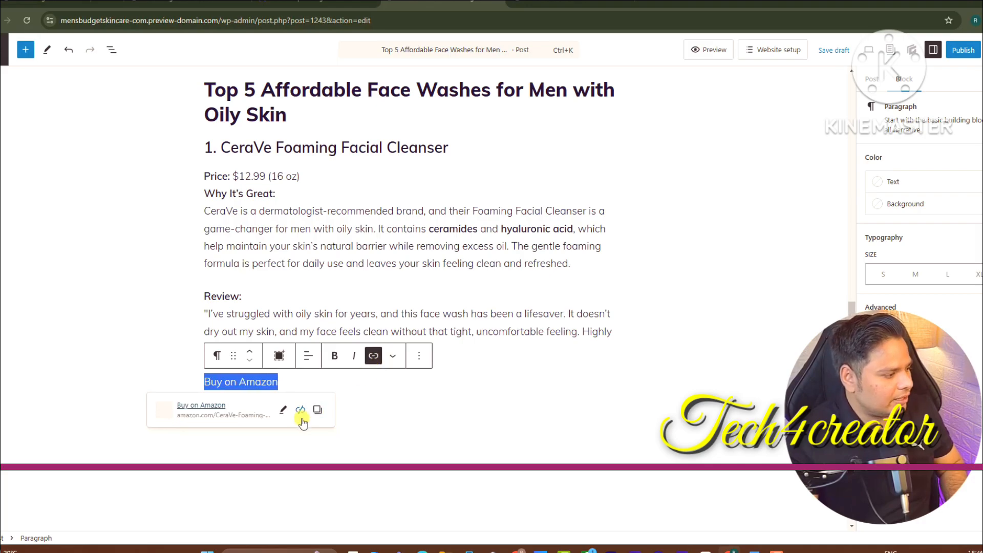
{"action": "left_click", "coordinate": [283, 411]}
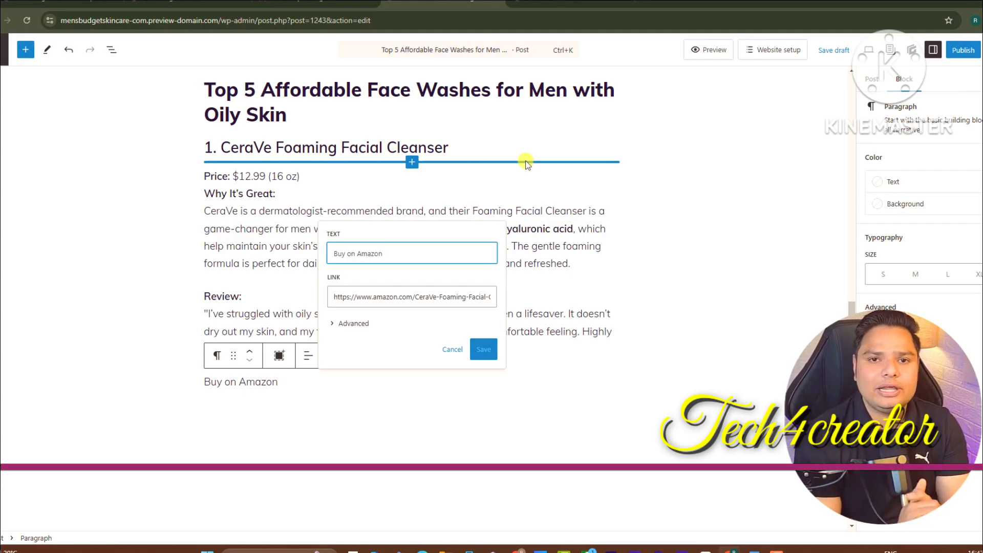
{"action": "left_click", "coordinate": [649, 2]}
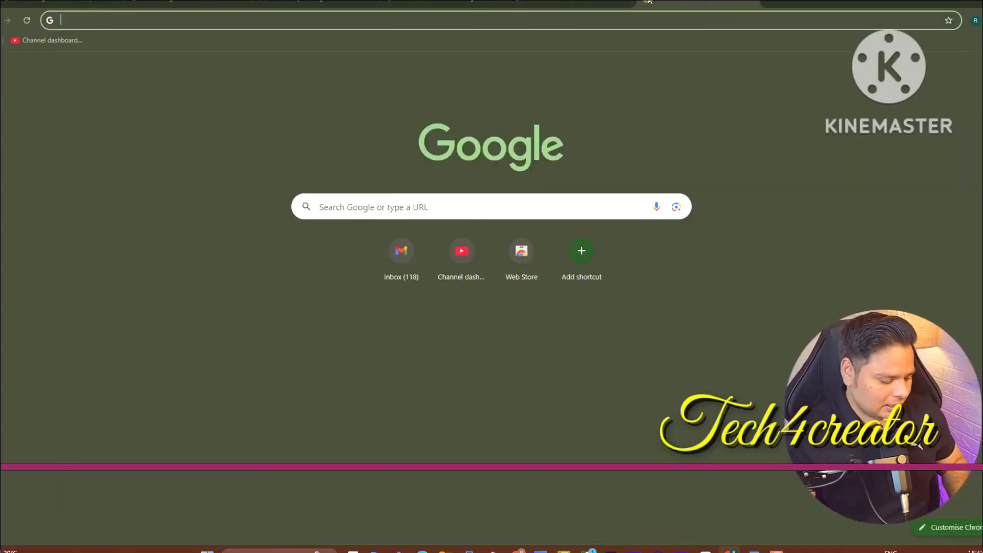
{"action": "type", "text": "ama"}
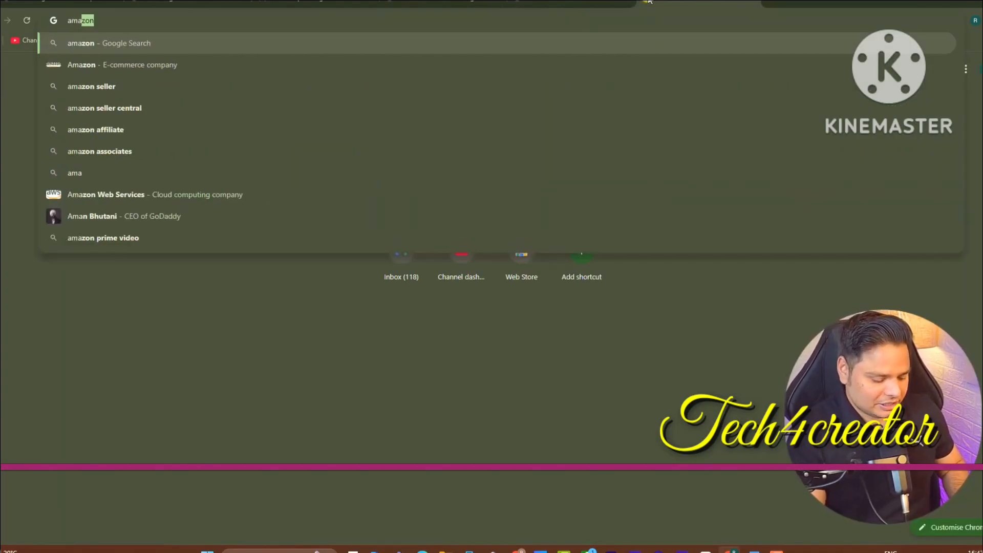
{"action": "type", "text": "zon.c"}
{"action": "key", "text": "Return"}
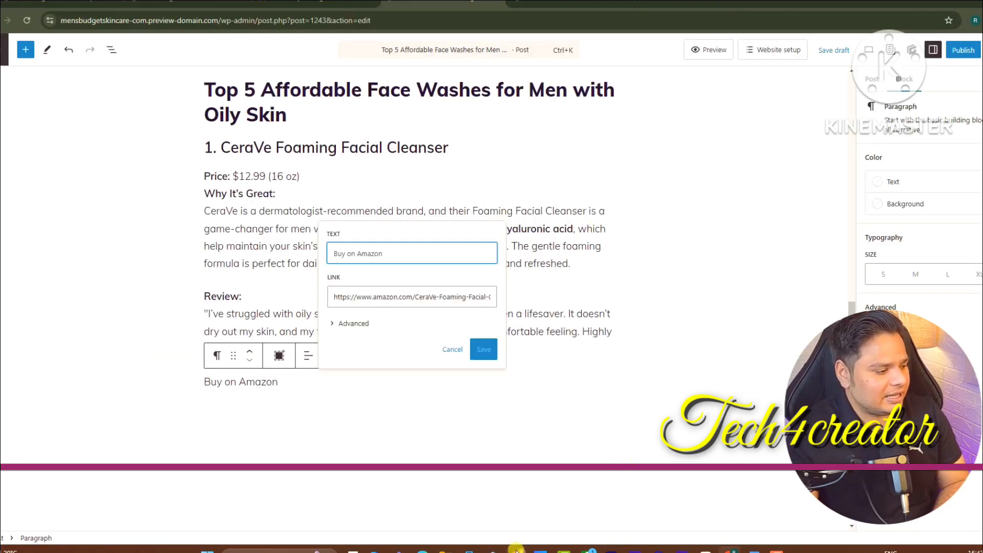
{"action": "left_click", "coordinate": [516, 551]}
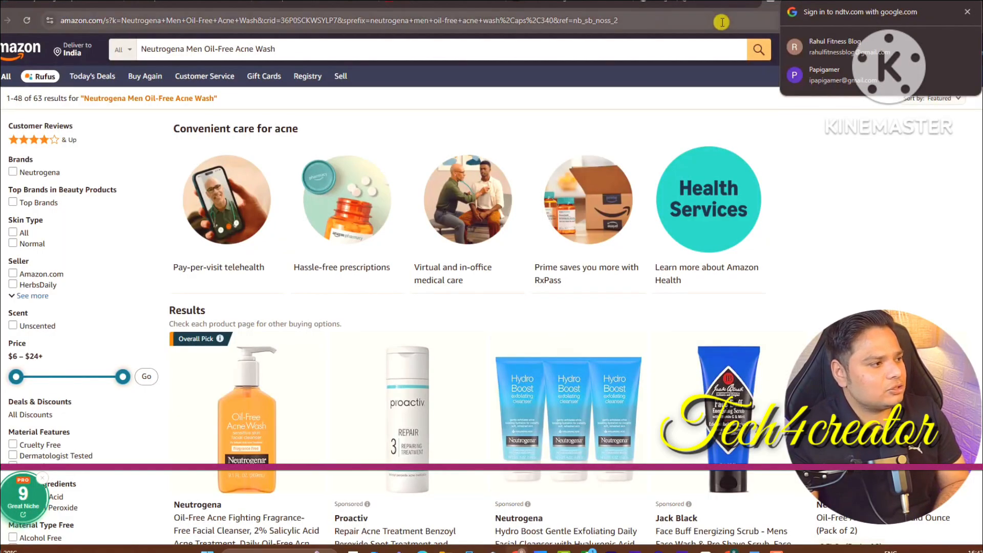
{"action": "double_click", "coordinate": [721, 23]}
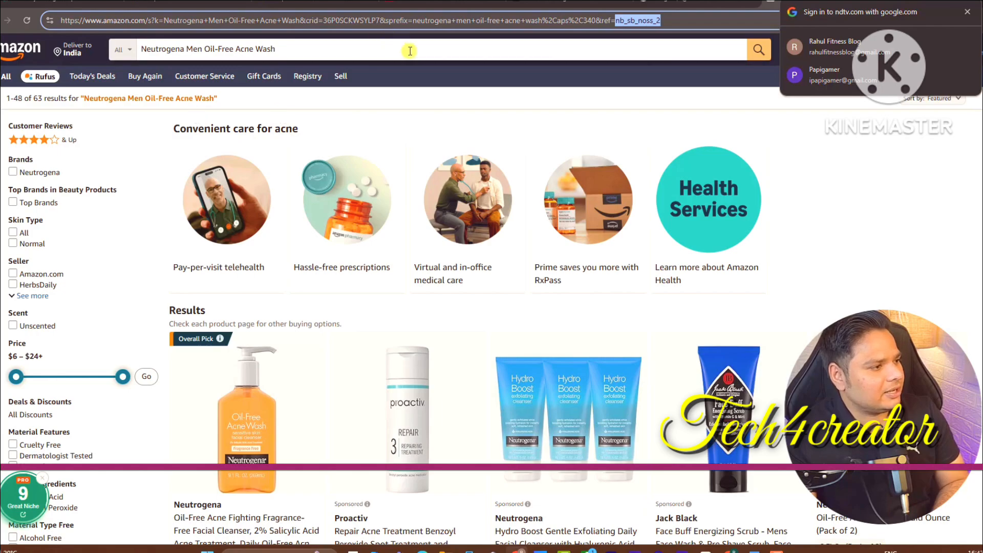
{"action": "left_click", "coordinate": [459, 89]}
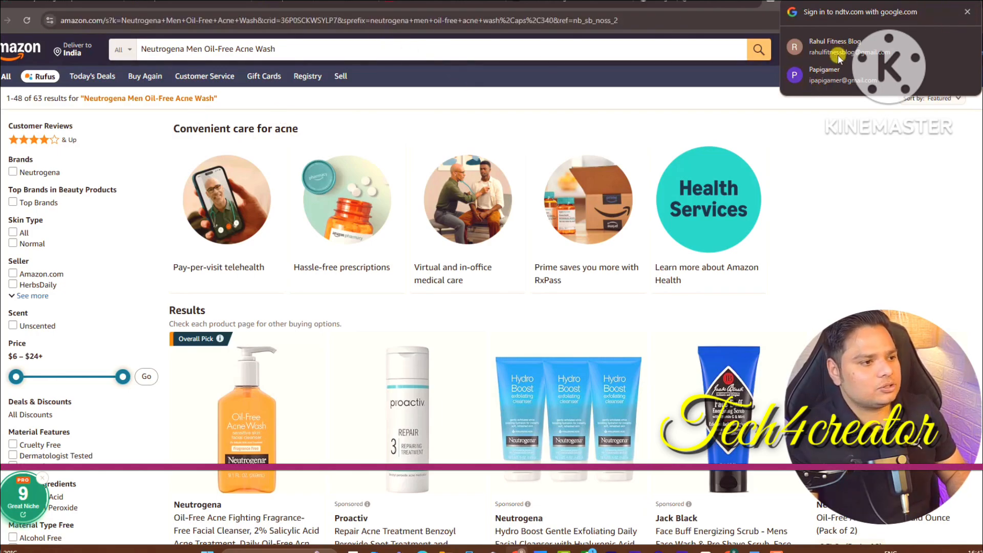
{"action": "triple_click", "coordinate": [703, 94]}
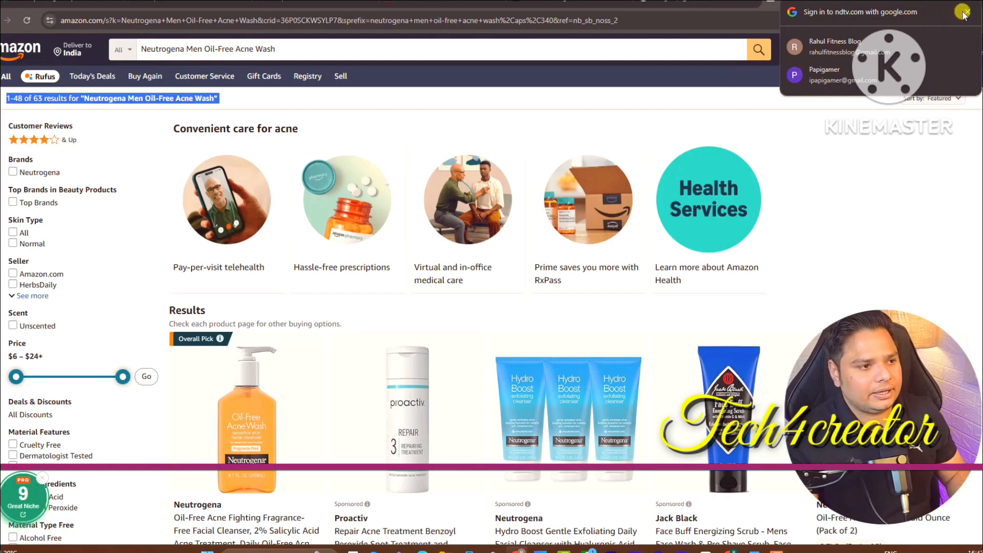
{"action": "left_click", "coordinate": [308, 22]}
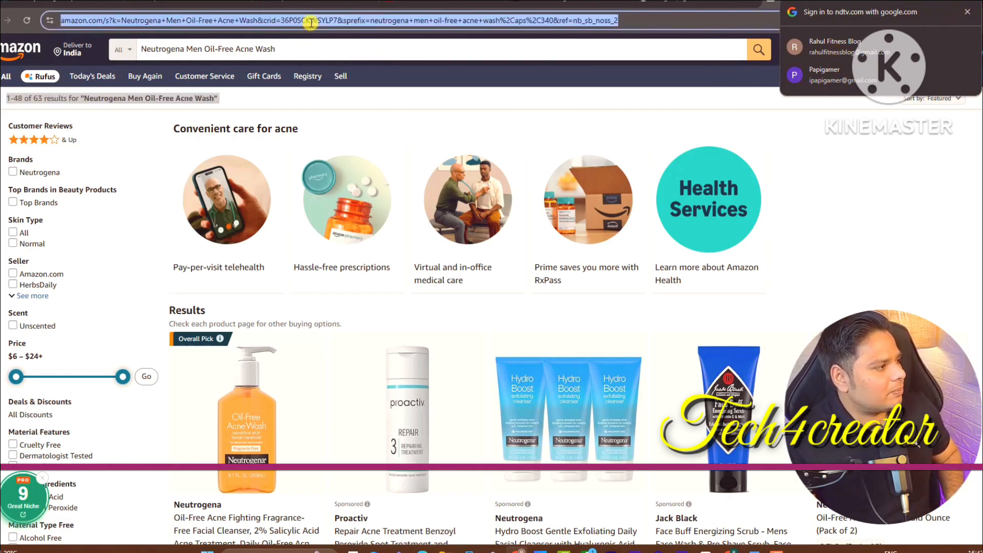
{"action": "key", "text": "Return"}
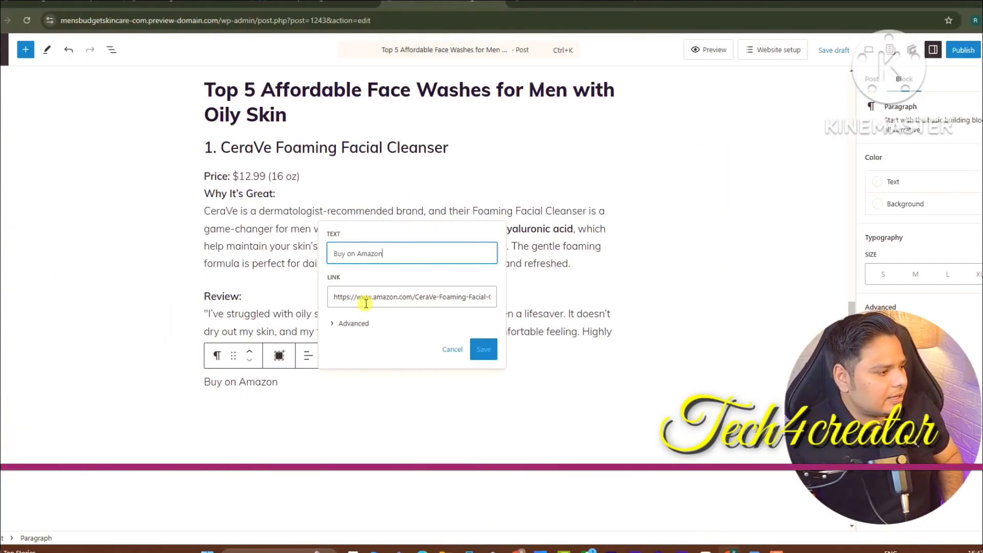
Unlink the CeraVe Amazon URL so Buy on Amazon becomes plain text
{"action": "triple_click", "coordinate": [369, 297]}
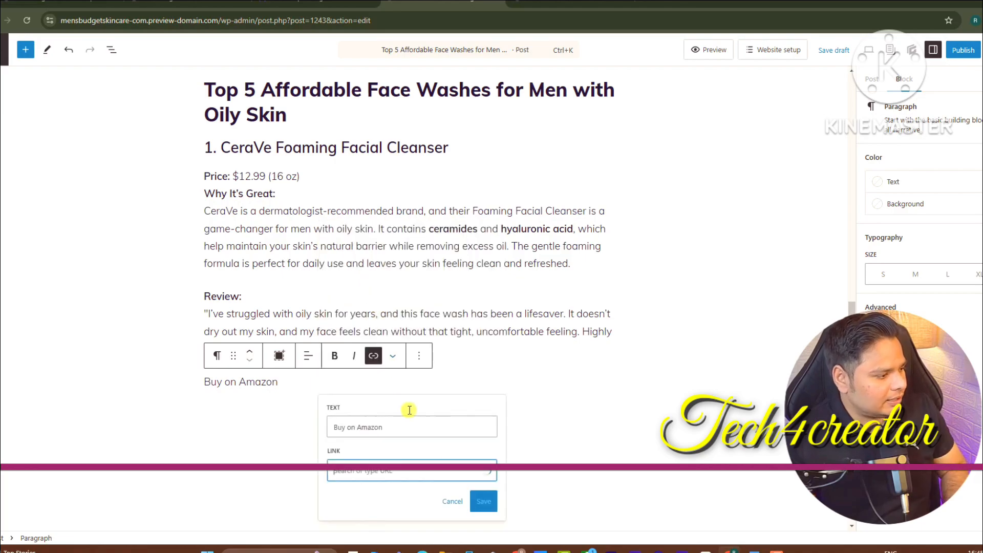
{"action": "left_click", "coordinate": [482, 501]}
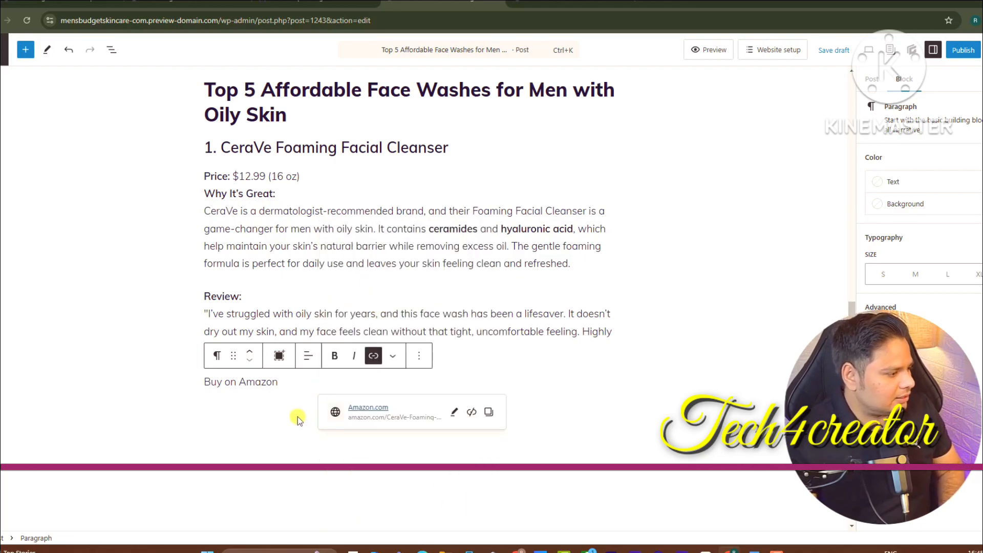
{"action": "left_click", "coordinate": [473, 414]}
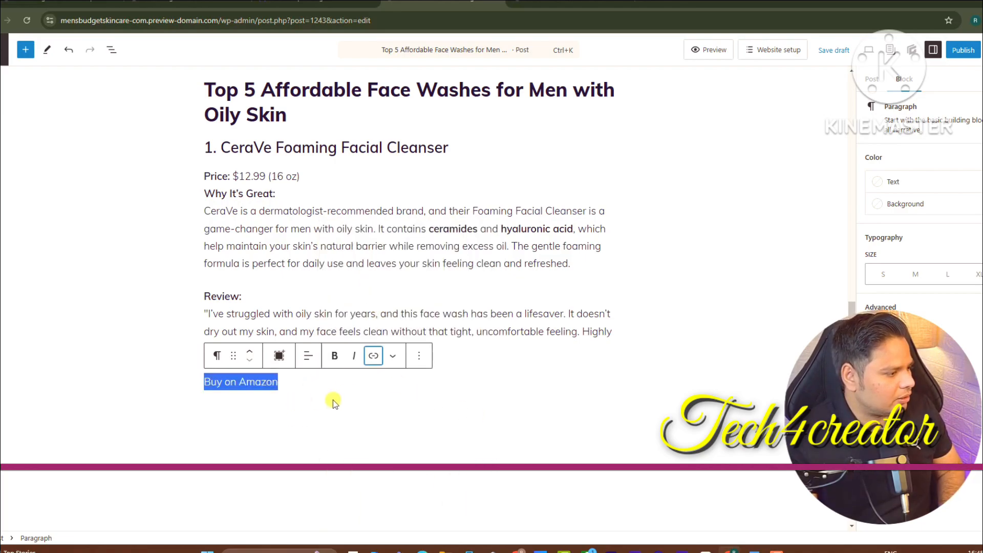
{"action": "triple_click", "coordinate": [255, 380]}
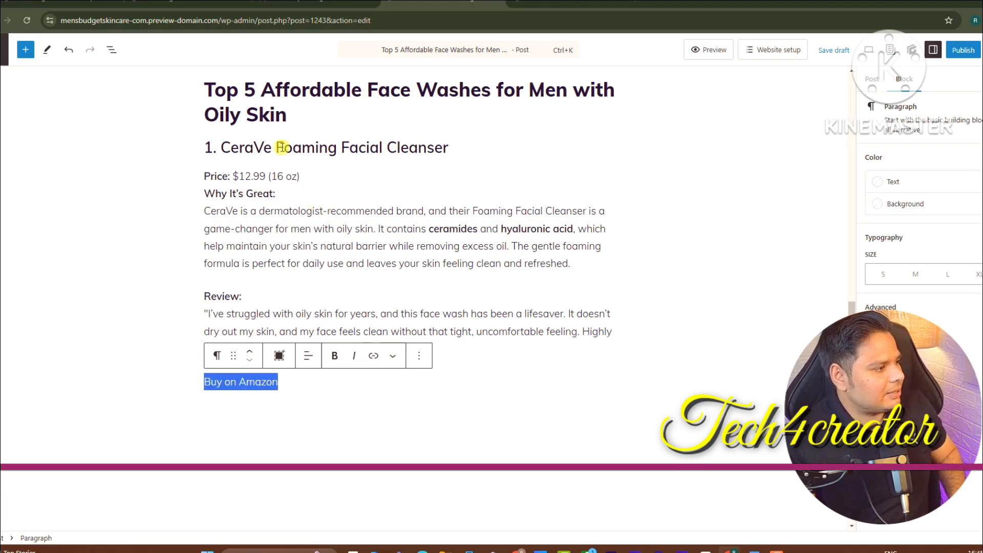
Search Amazon for the heading text 'CeraVe Foaming Facial Cleanser' copied from the post
{"action": "left_click_drag", "start_coordinate": [219, 148], "coordinate": [440, 146]}
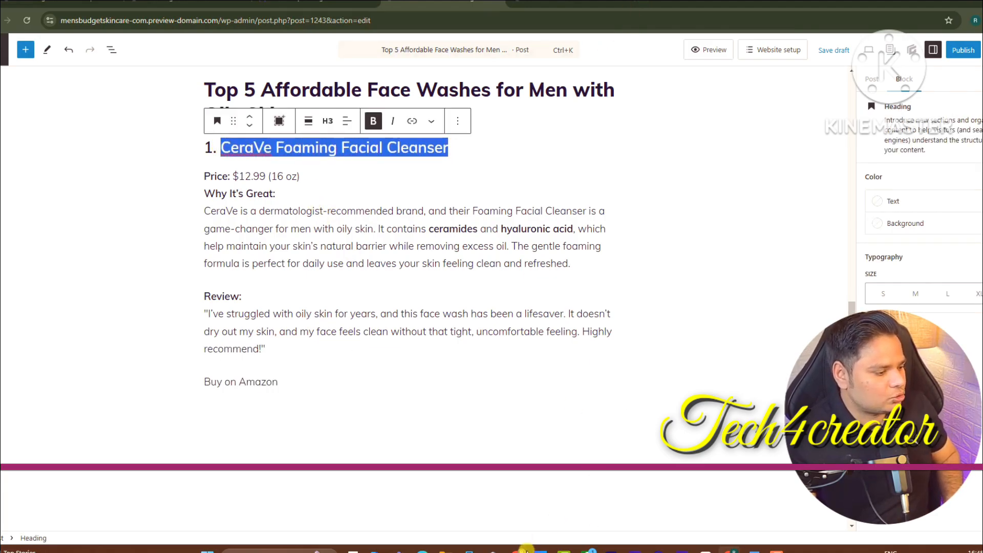
{"action": "left_click", "coordinate": [523, 550]}
{"action": "left_click", "coordinate": [351, 50]}
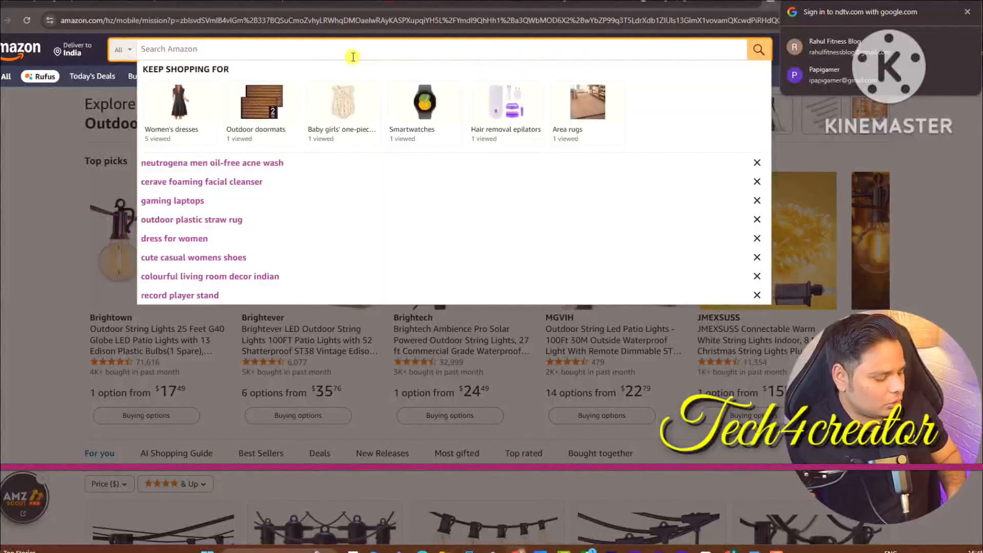
{"action": "type", "text": "CeraVe Foaming Facial Cleanser"}
{"action": "key", "text": "Return"}
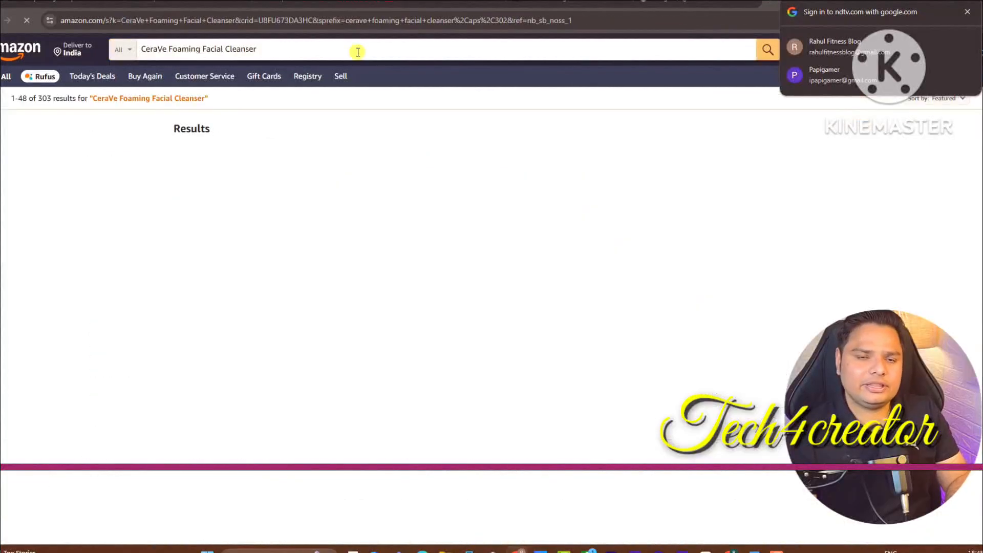
Open the CeraVe Foaming Facial Cleanser 16 fl oz product page and copy its URL
{"action": "left_click", "coordinate": [206, 273]}
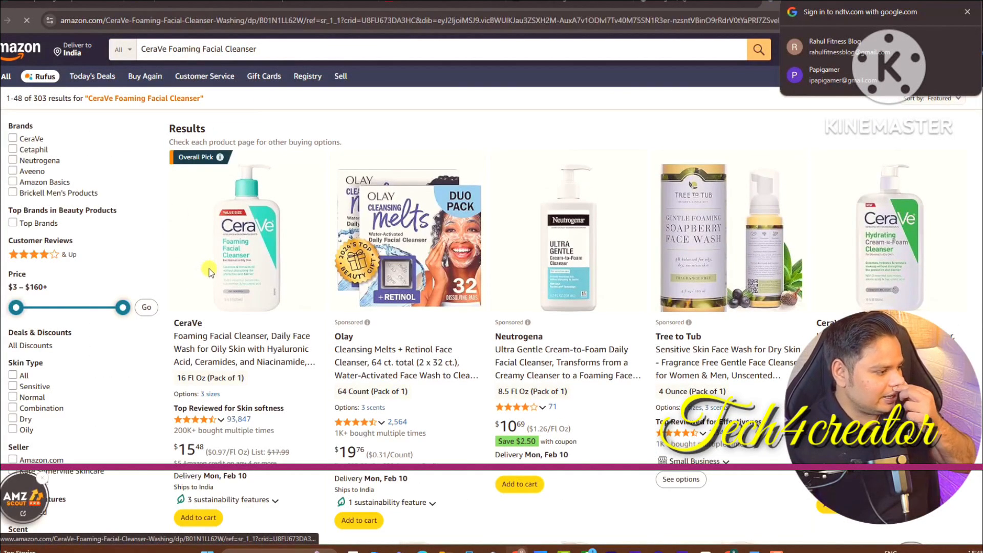
{"action": "key", "text": "alt+Left"}
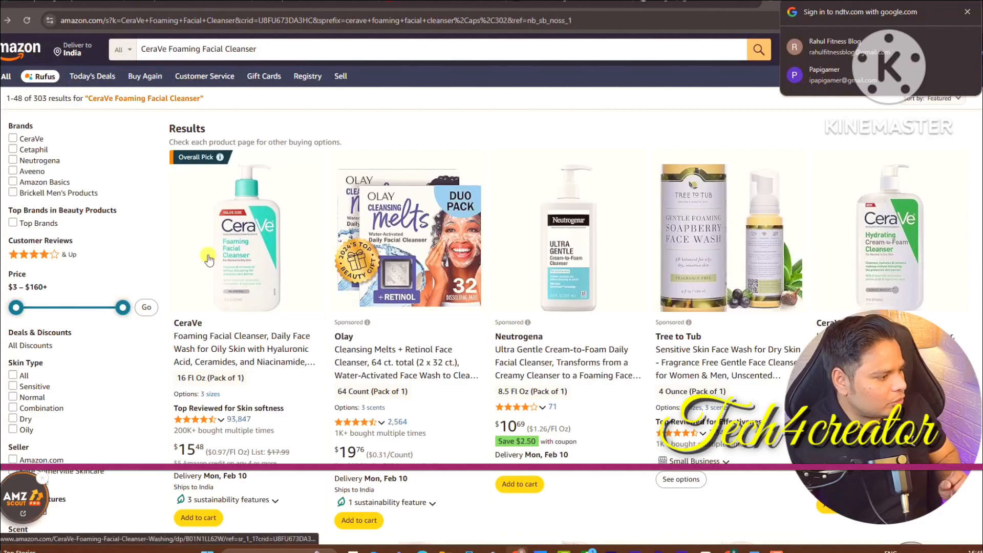
{"action": "left_click", "coordinate": [220, 358]}
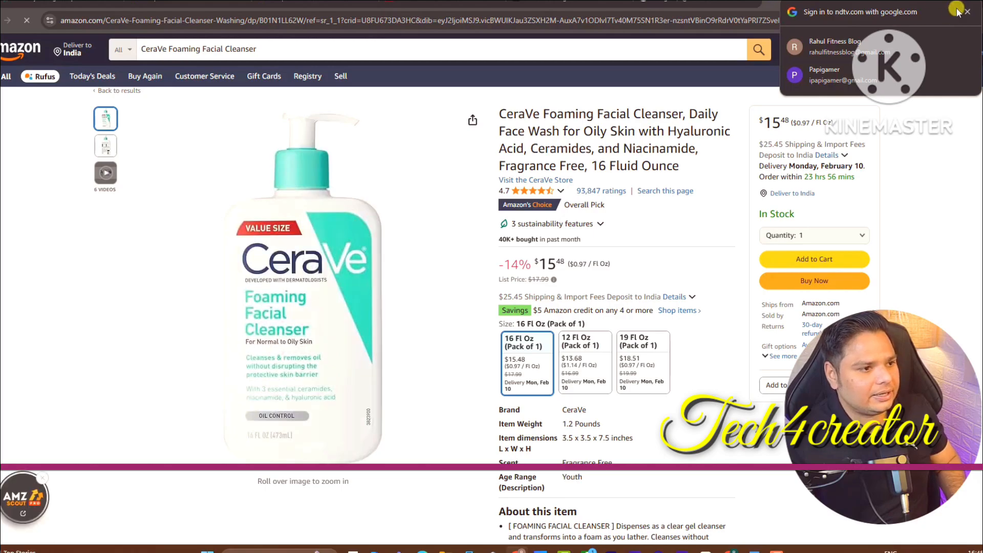
{"action": "left_click", "coordinate": [319, 22]}
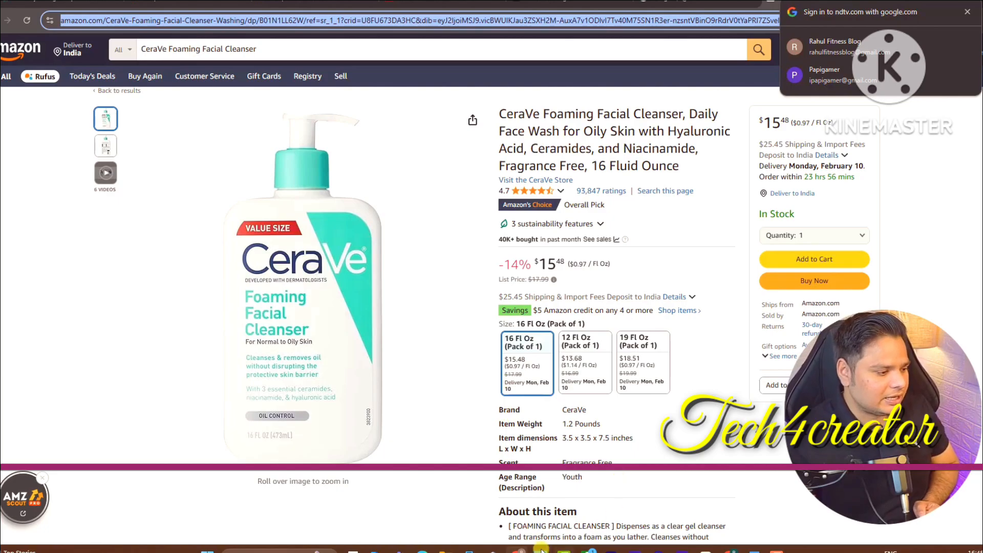
{"action": "left_click", "coordinate": [520, 551]}
Link 'Buy on Amazon' to the copied CeraVe product page URL
{"action": "triple_click", "coordinate": [257, 381]}
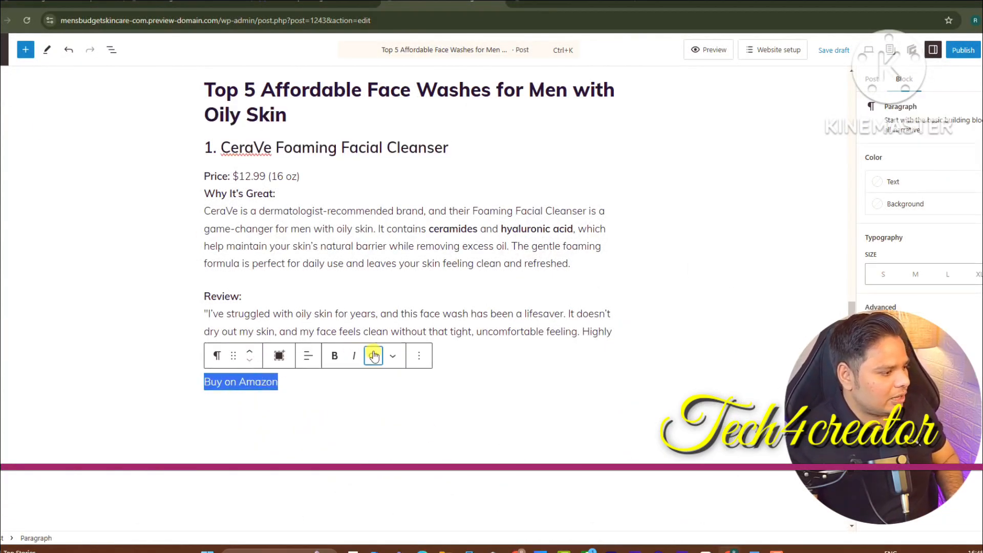
{"action": "left_click", "coordinate": [373, 354]}
{"action": "key", "text": "ctrl+v"}
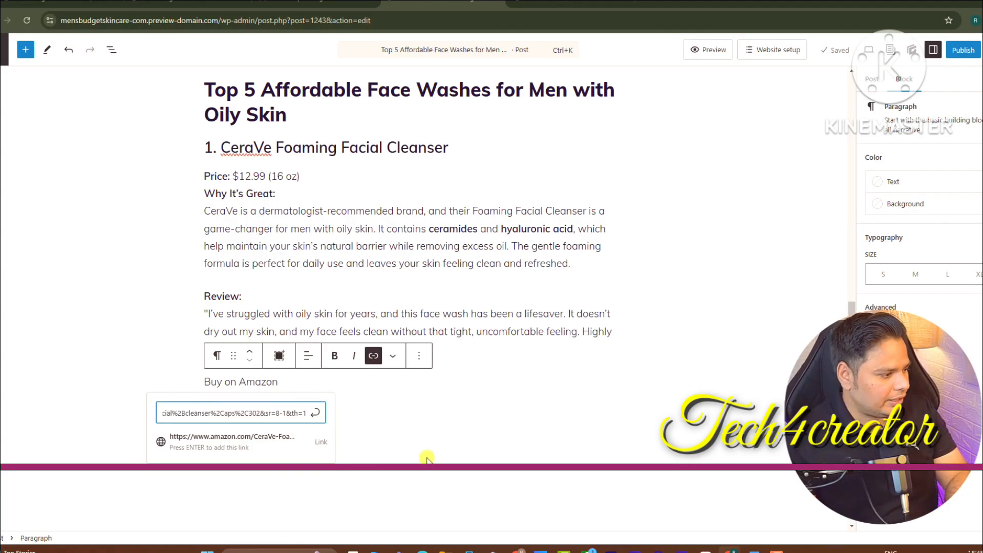
{"action": "key", "text": "Return"}
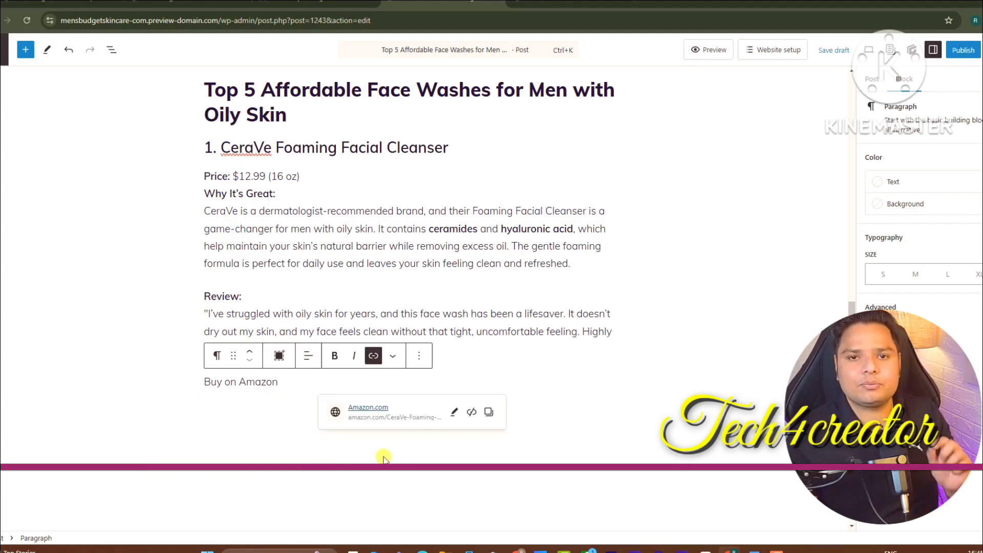
{"action": "left_click", "coordinate": [292, 417]}
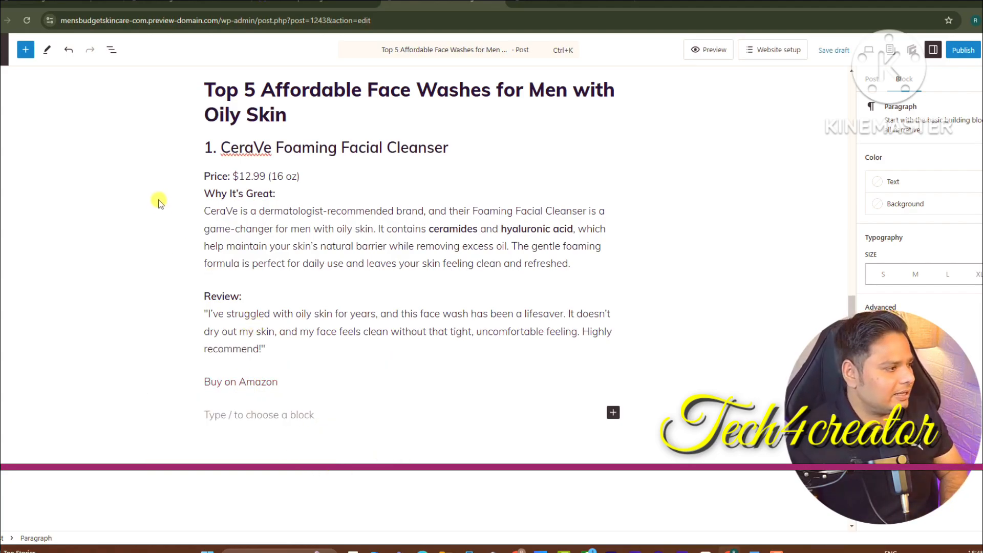
Delete the 'Price: $12.99 (16 oz)' line and expand the post's Categories settings
{"action": "left_click_drag", "start_coordinate": [300, 176], "coordinate": [263, 178]}
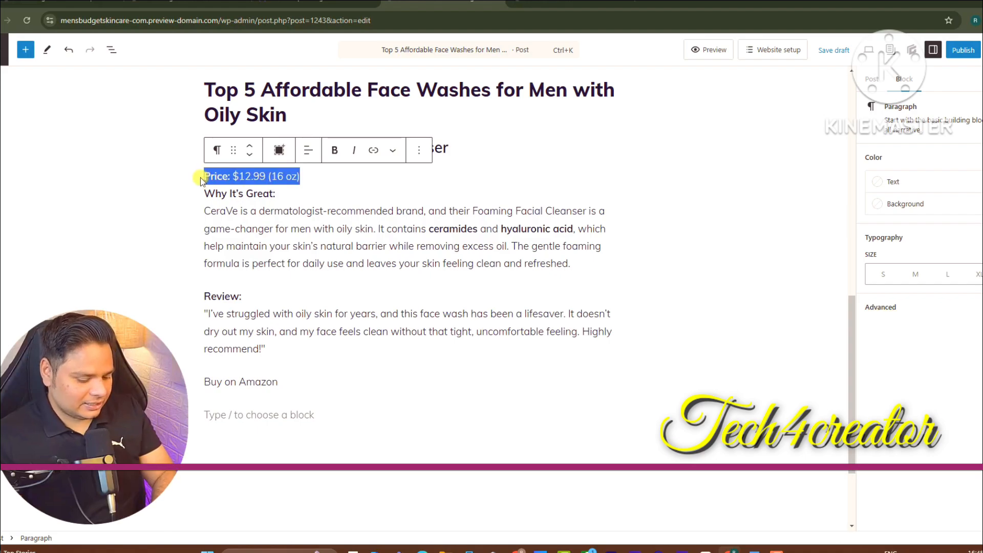
{"action": "key", "text": "BackSpace"}
{"action": "key", "text": "Delete"}
{"action": "left_click", "coordinate": [285, 339]}
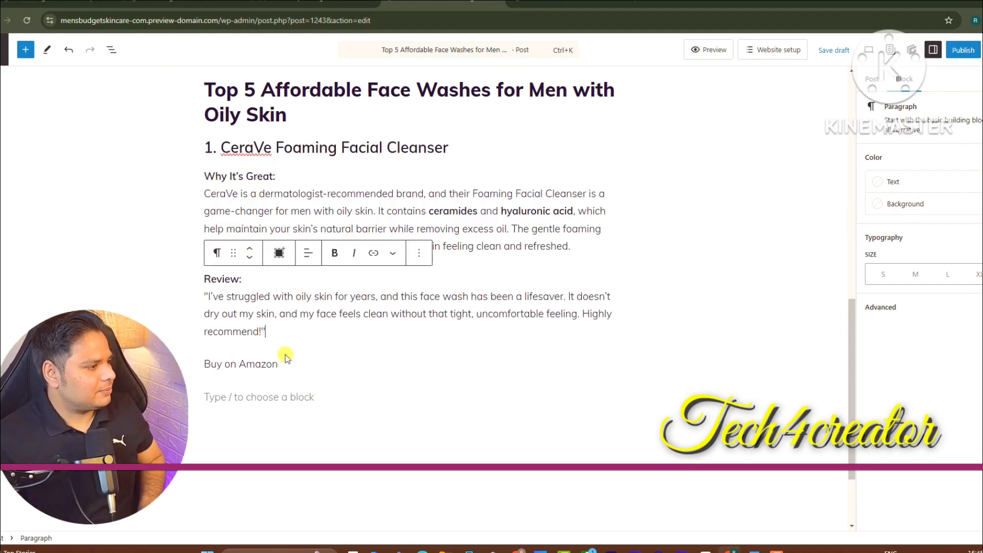
{"action": "left_click", "coordinate": [265, 402]}
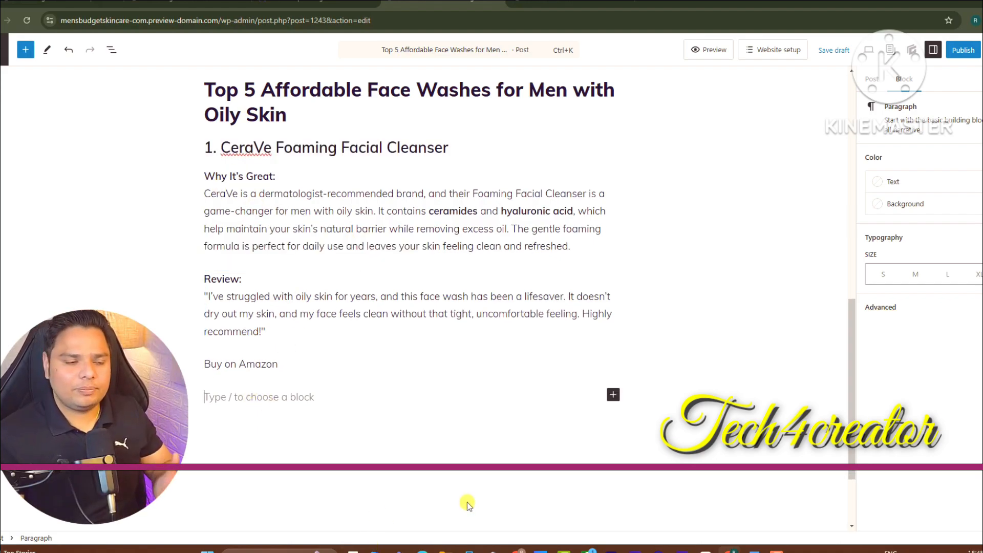
{"action": "left_click", "coordinate": [871, 80]}
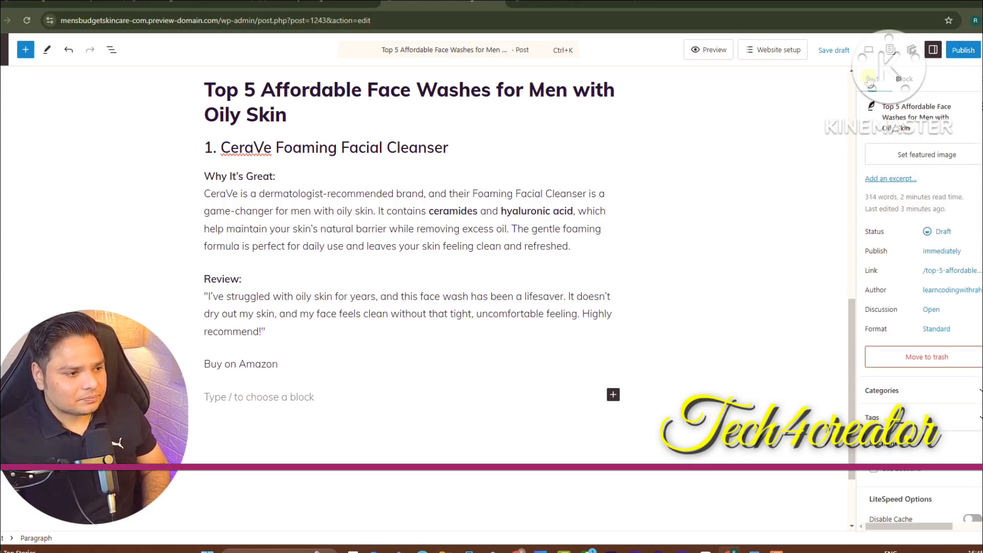
{"action": "left_click", "coordinate": [937, 392]}
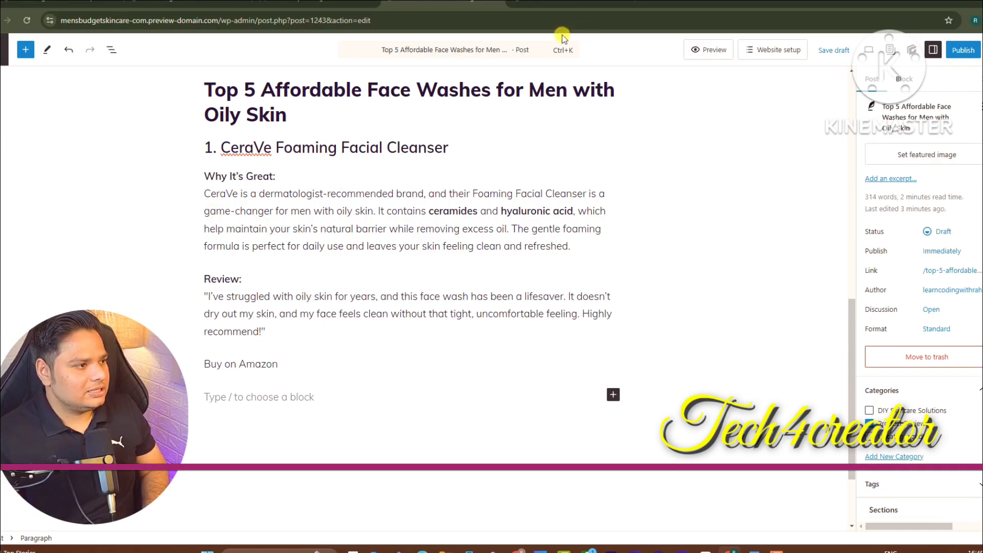
Go to canva.com in a new browser tab
{"action": "left_click", "coordinate": [634, 2]}
{"action": "type", "text": "cs"}
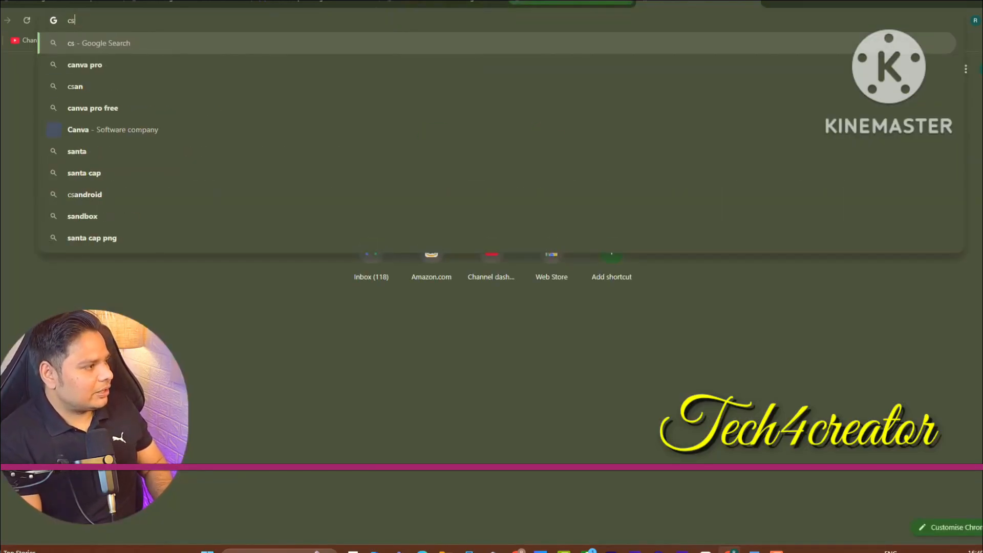
{"action": "key", "text": "BackSpace"}
{"action": "type", "text": "anva"}
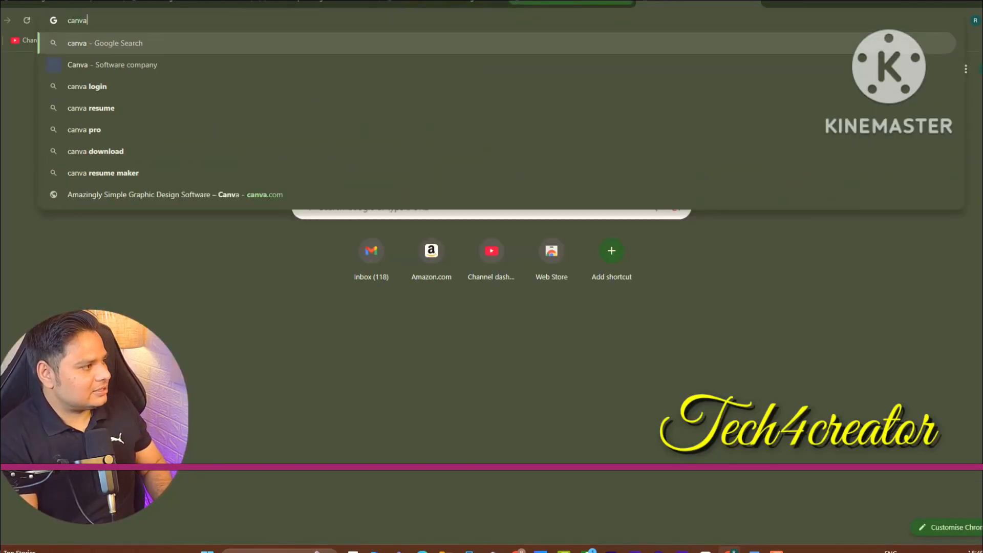
{"action": "key", "text": "Return"}
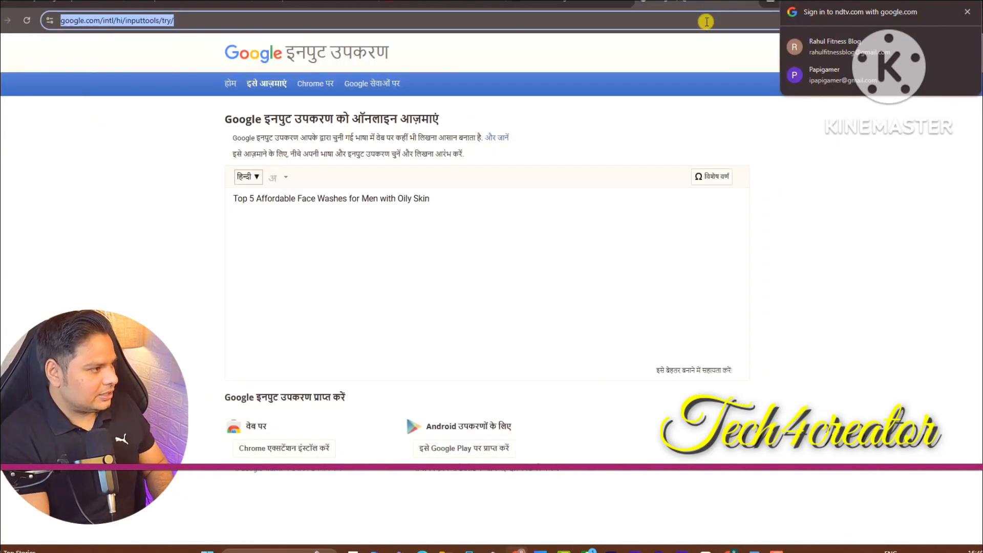
{"action": "type", "text": "canva.com"}
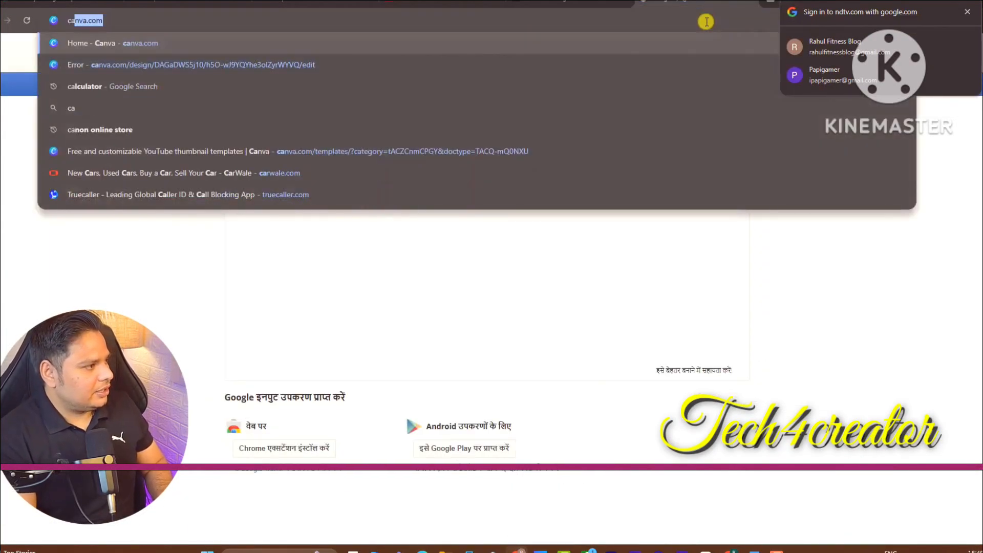
{"action": "key", "text": "Return"}
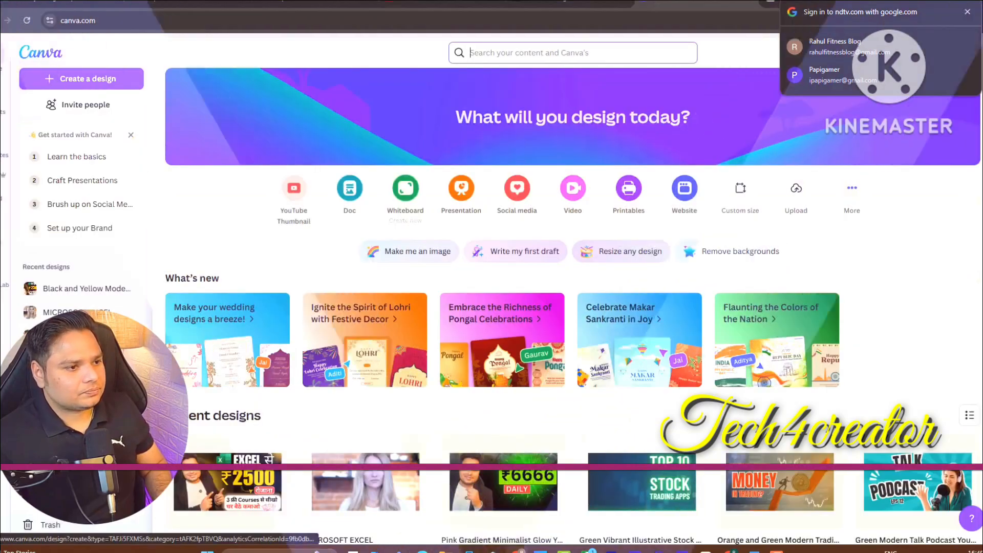
Create a custom-size Canva design of 1230 × 680 px
{"action": "left_click", "coordinate": [84, 79]}
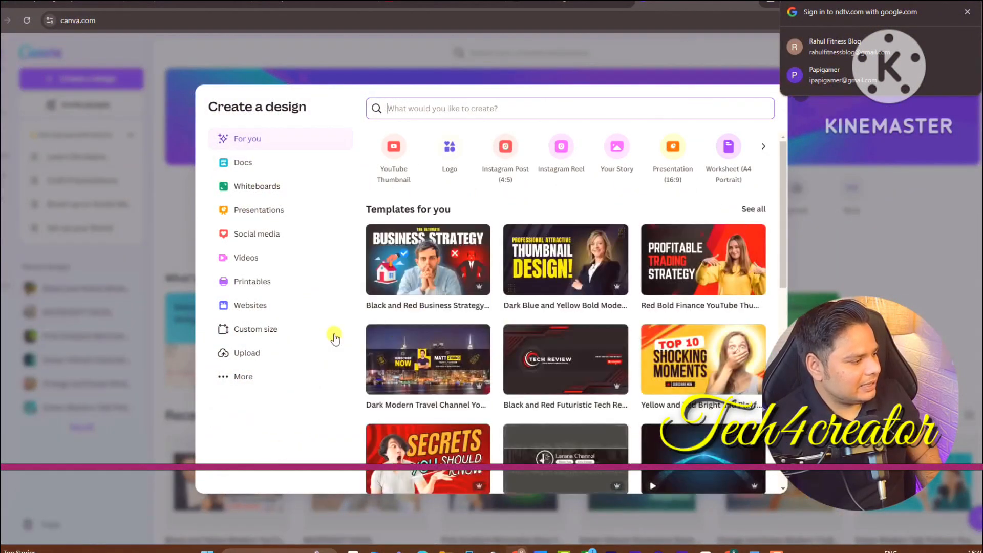
{"action": "left_click", "coordinate": [271, 333]}
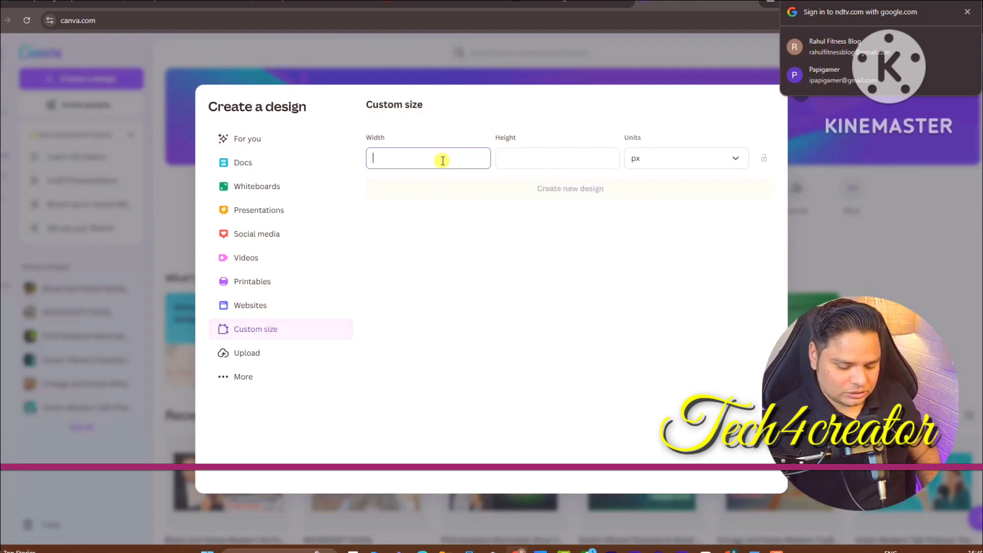
{"action": "key", "text": "Tab"}
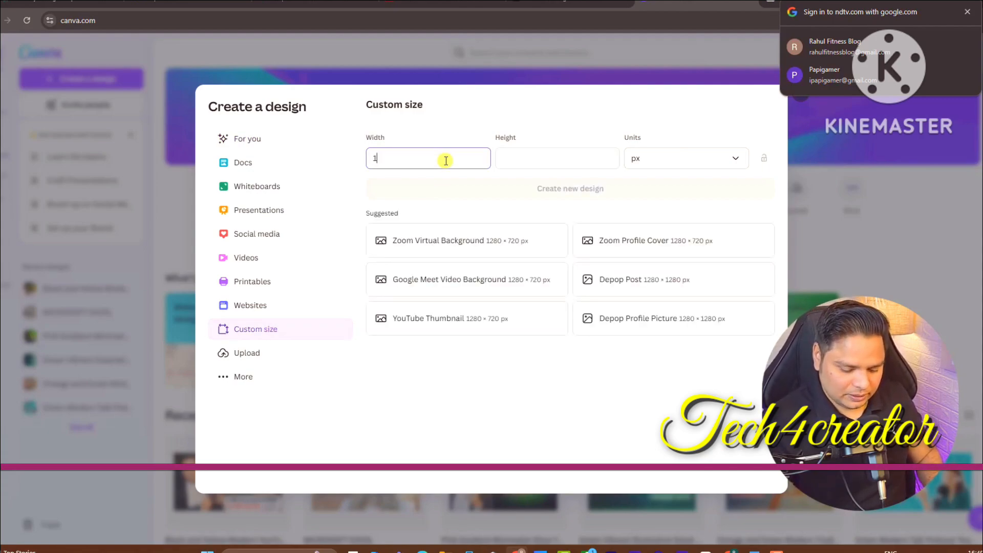
{"action": "type", "text": "680"}
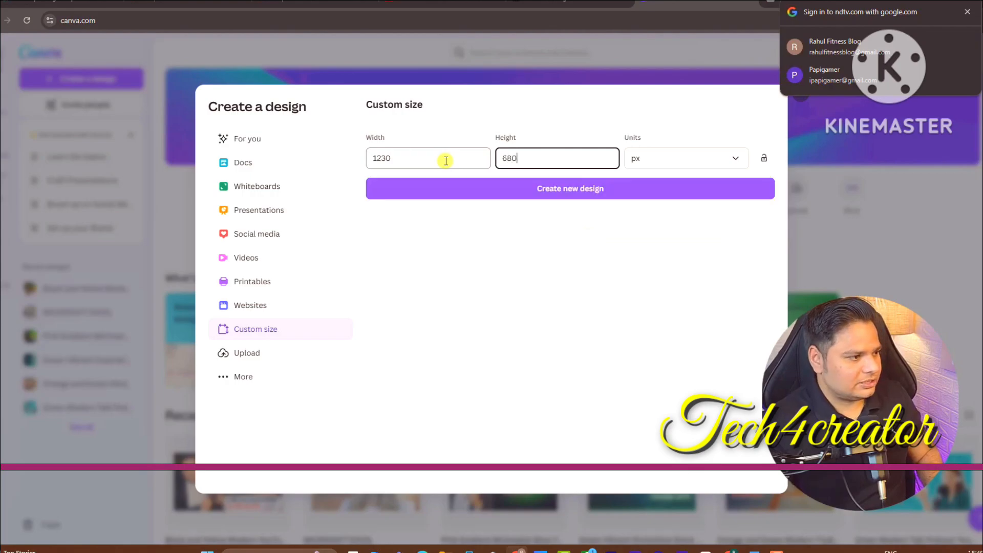
{"action": "left_click", "coordinate": [519, 188]}
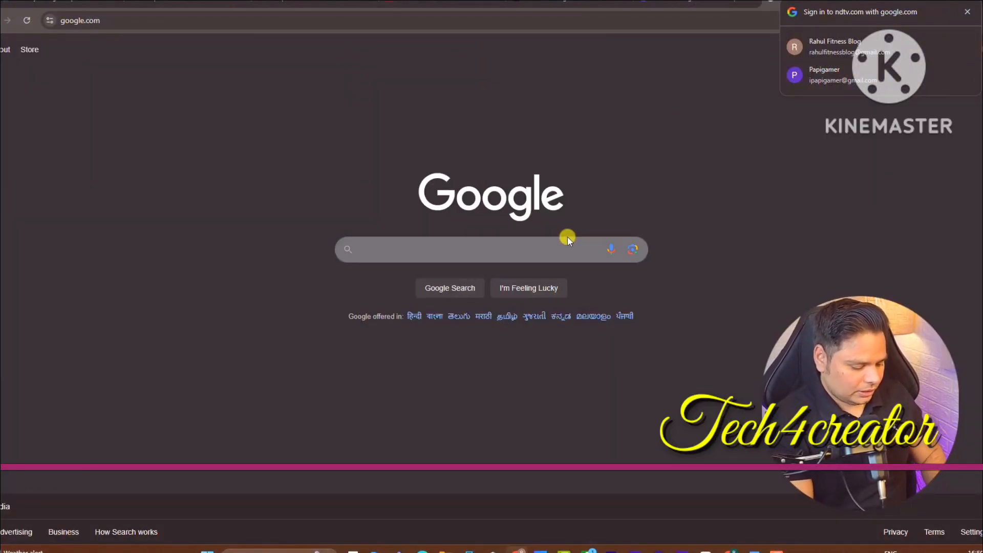
Search Google Images for 'man handsome glow' and copy the glowing-skinned man's photo
{"action": "left_click", "coordinate": [567, 237]}
{"action": "type", "text": "man "}
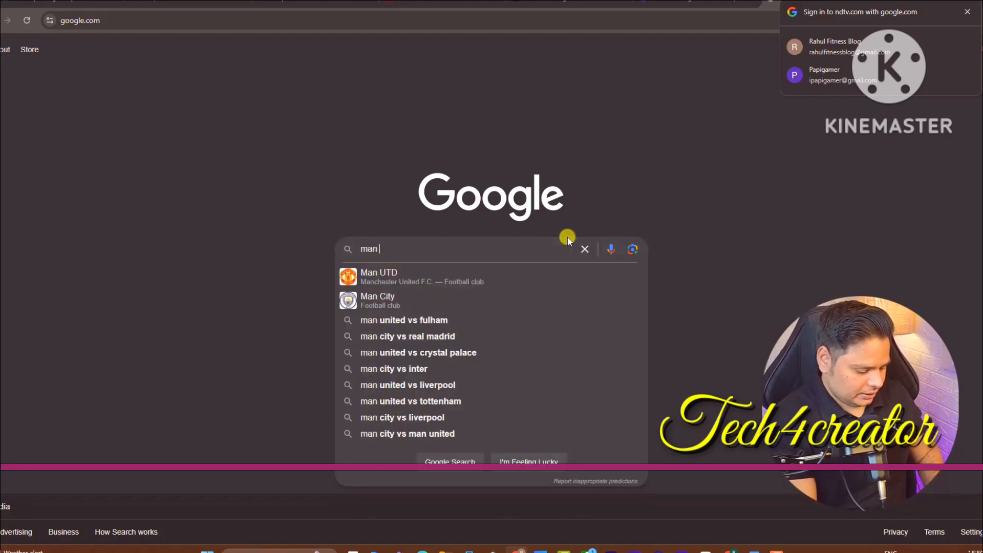
{"action": "type", "text": "handsome"}
{"action": "key", "text": "Return"}
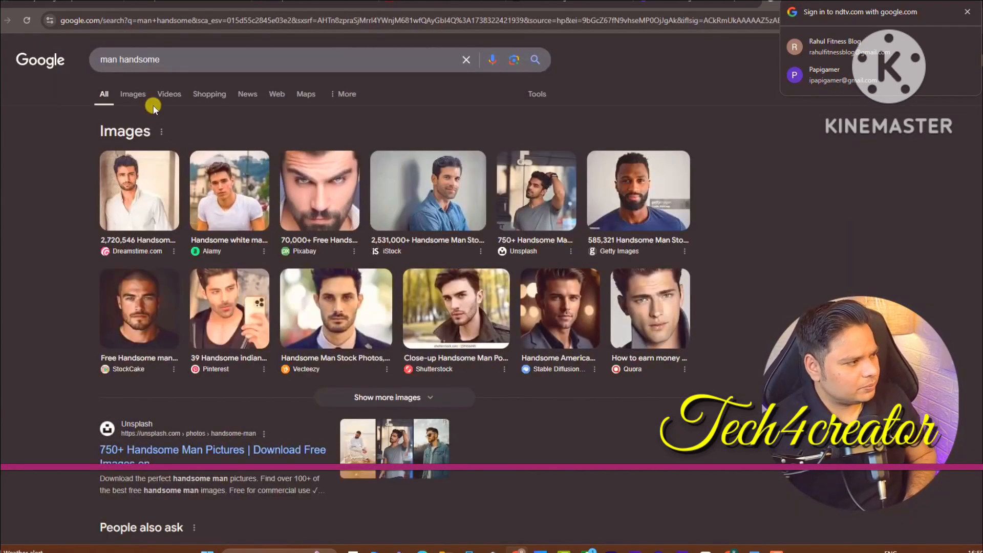
{"action": "left_click", "coordinate": [133, 95]}
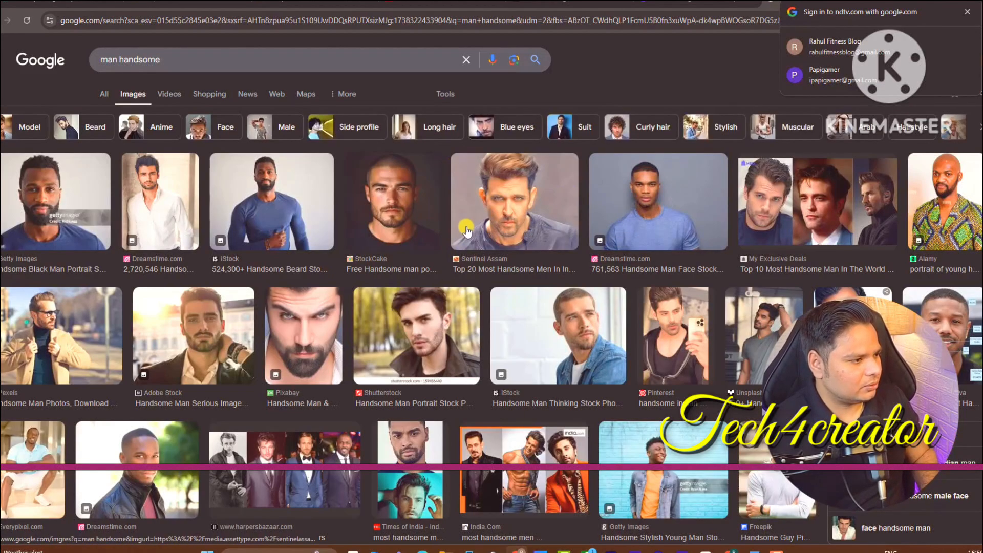
{"action": "left_click", "coordinate": [219, 61]}
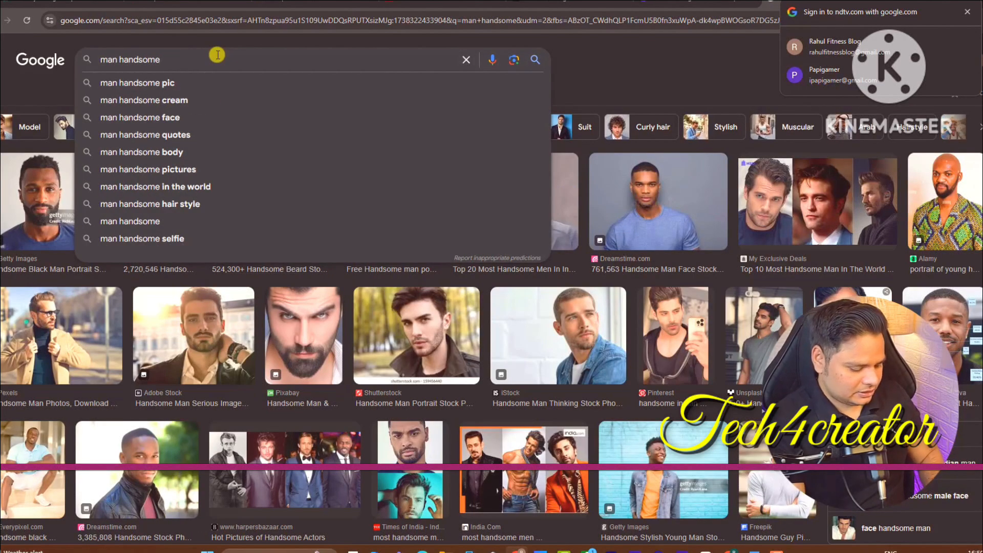
{"action": "type", "text": "glowing face man"}
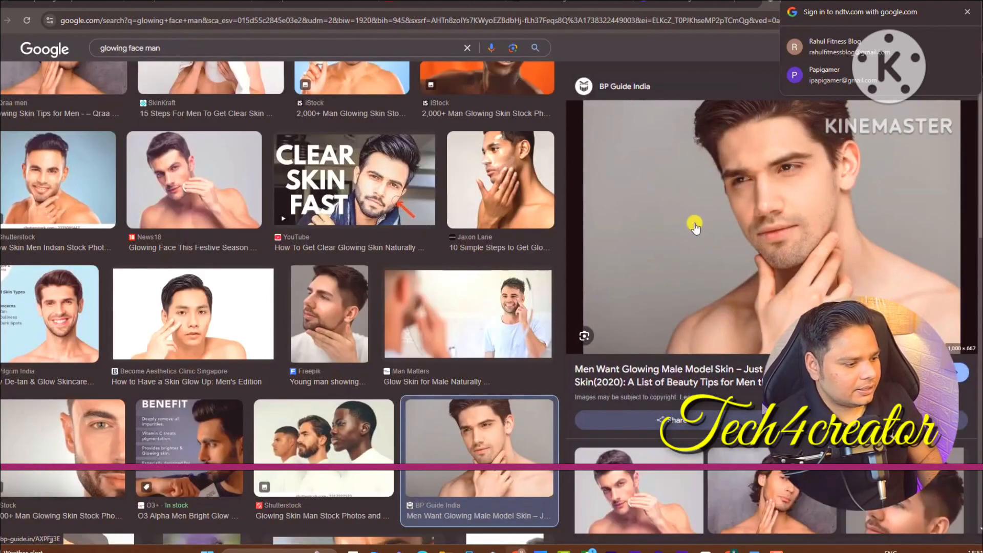
{"action": "right_click", "coordinate": [722, 201]}
{"action": "left_click", "coordinate": [764, 380]}
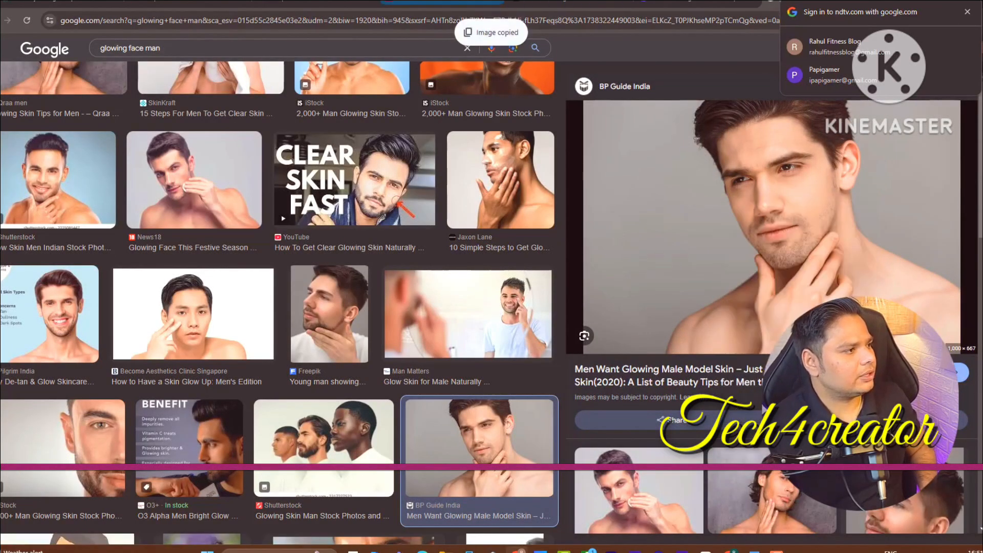
{"action": "left_click", "coordinate": [696, 2]}
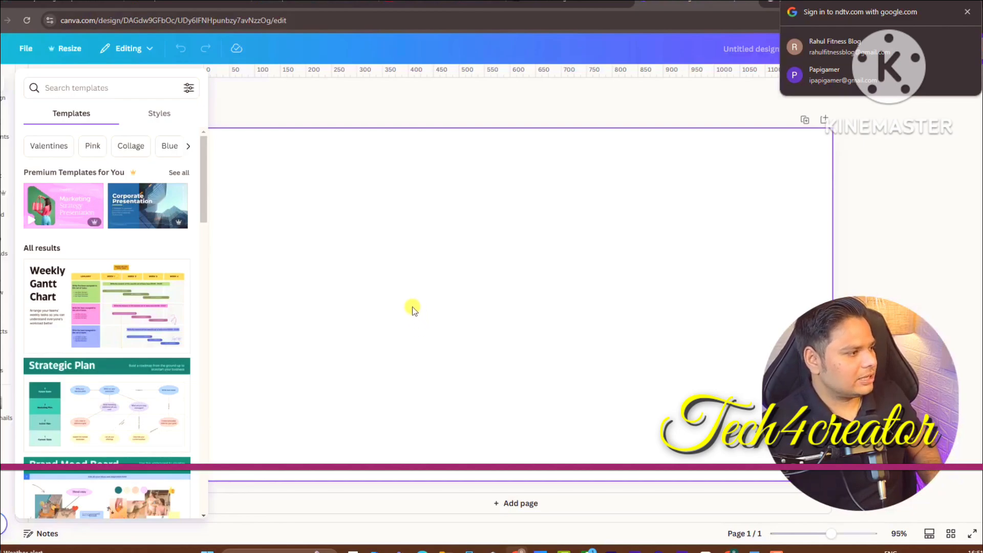
Paste the man's photo into the design and enlarge it to fill the page height
{"action": "key", "text": "ctrl+v"}
{"action": "left_click_drag", "start_coordinate": [452, 330], "coordinate": [324, 237]}
{"action": "left_click_drag", "start_coordinate": [498, 327], "coordinate": [733, 460]}
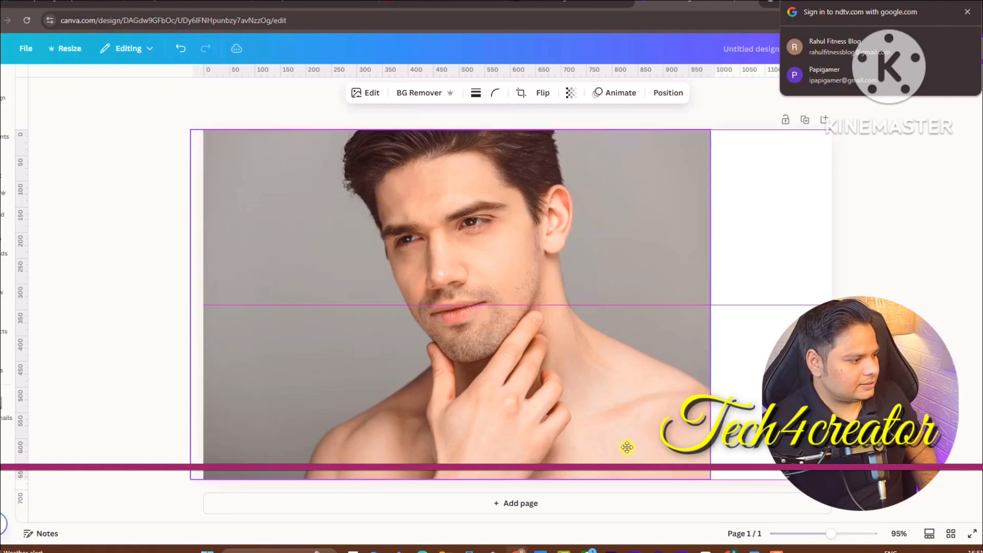
{"action": "left_click_drag", "start_coordinate": [625, 445], "coordinate": [555, 440]}
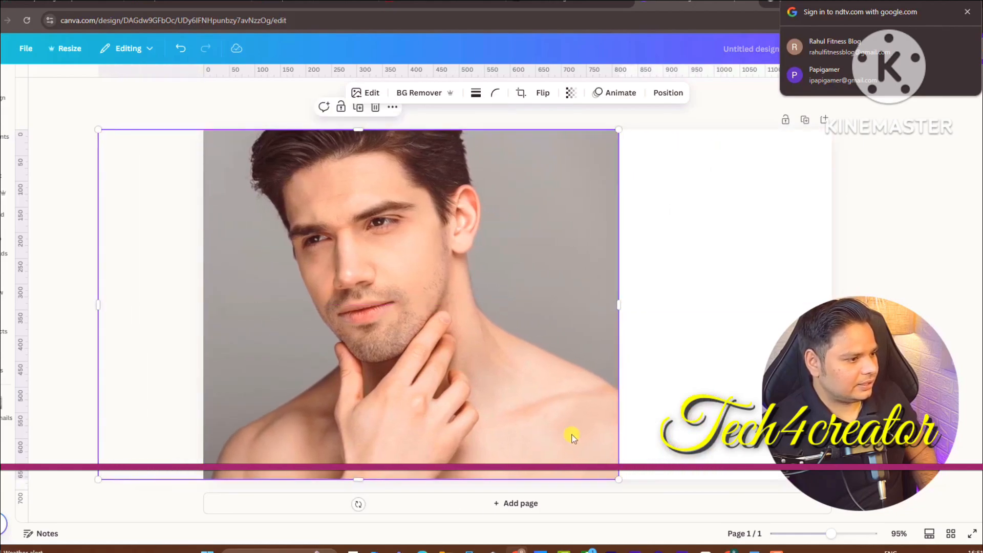
Set the page background to the grey sampled from the photo
{"action": "left_click", "coordinate": [746, 373]}
{"action": "left_click", "coordinate": [2, 105]}
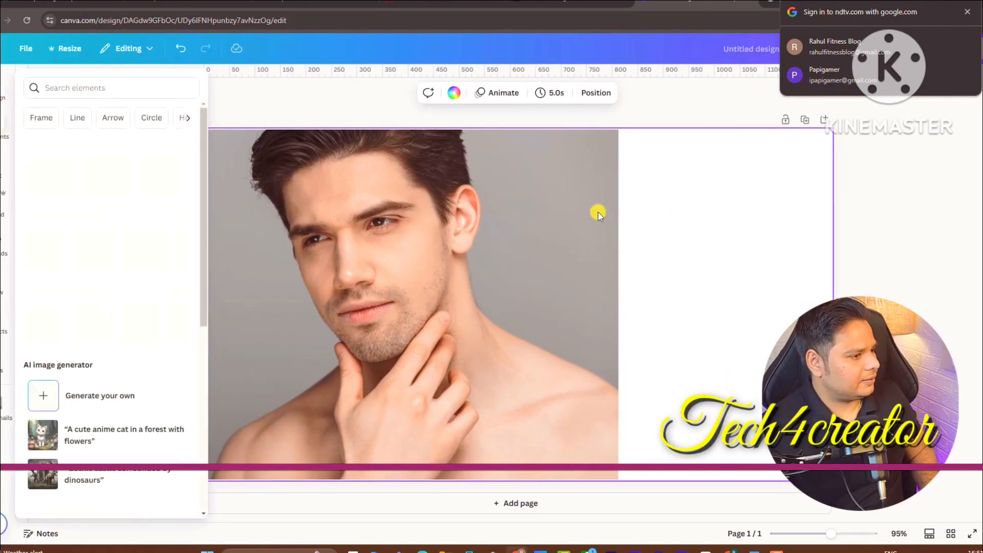
{"action": "left_click", "coordinate": [454, 94]}
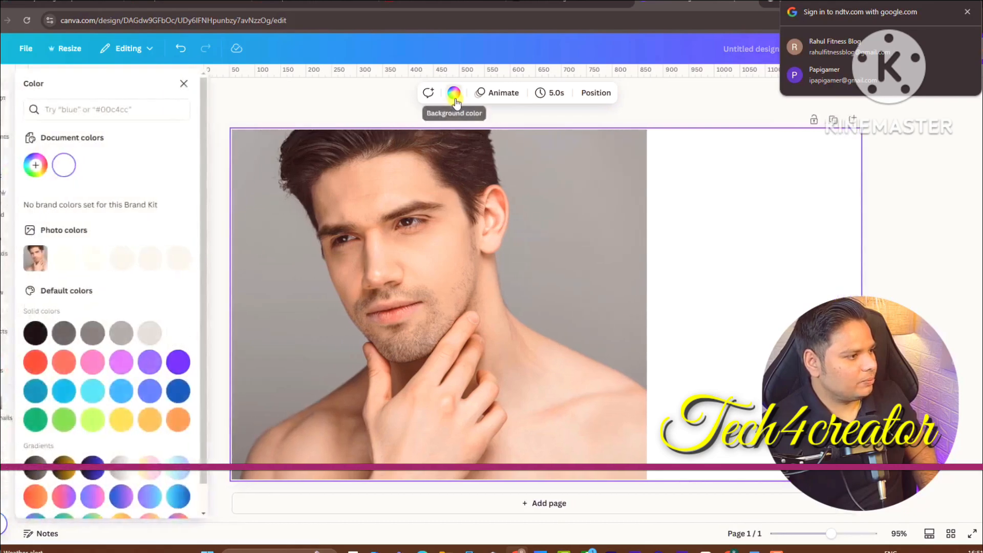
{"action": "left_click", "coordinate": [36, 165]}
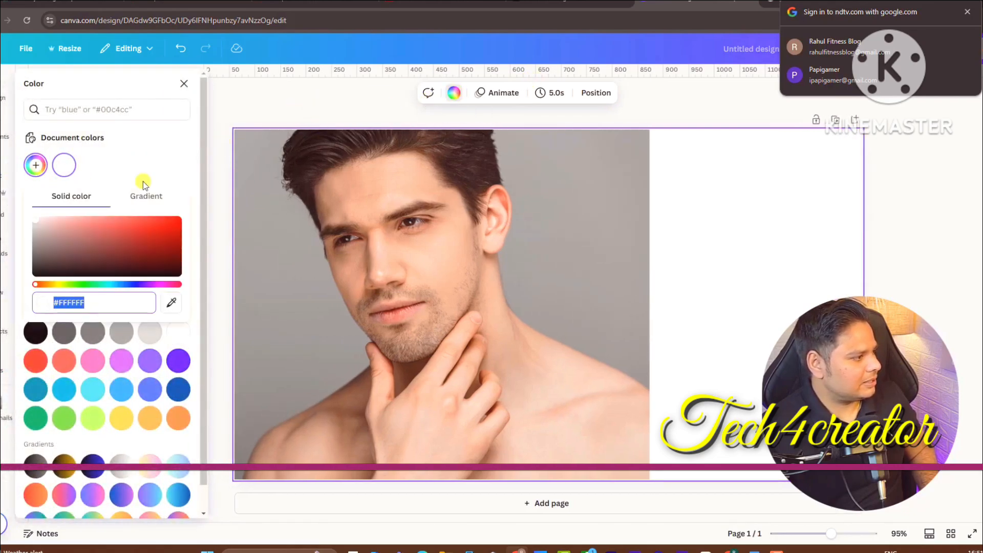
{"action": "left_click", "coordinate": [171, 303]}
{"action": "left_click", "coordinate": [595, 190]}
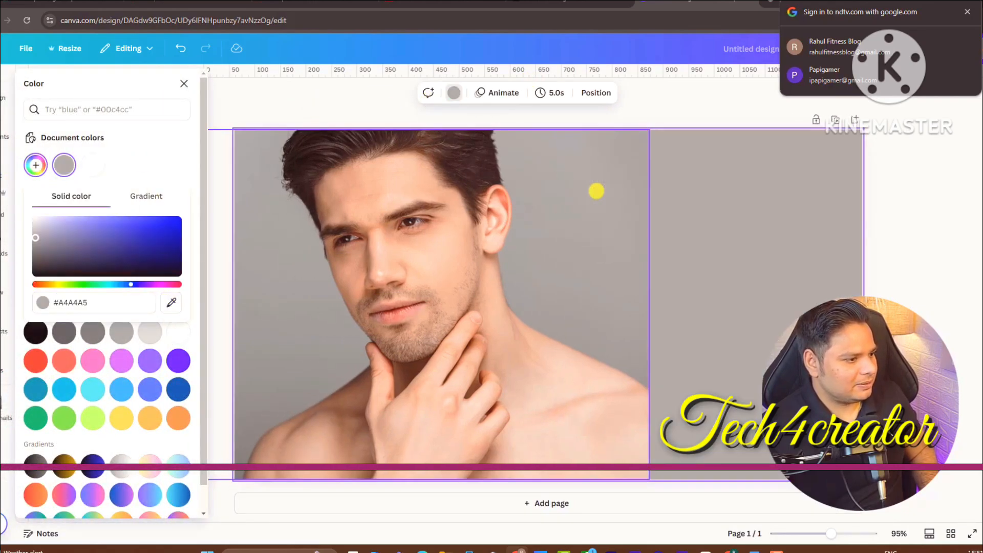
{"action": "left_click", "coordinate": [648, 244]}
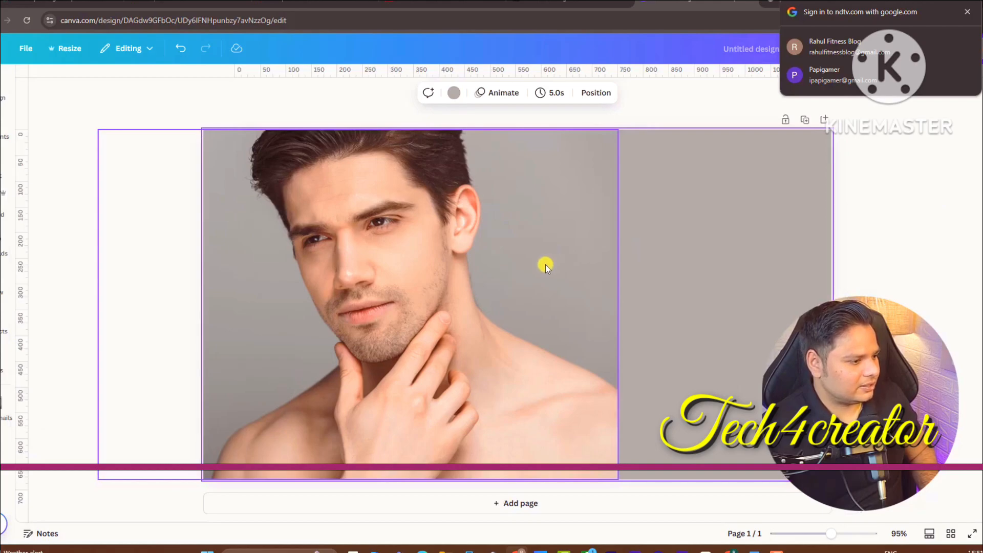
Slide the photo to the right side and crop away its left edge
{"action": "left_click_drag", "start_coordinate": [499, 323], "coordinate": [688, 332]}
{"action": "left_click", "coordinate": [175, 310]}
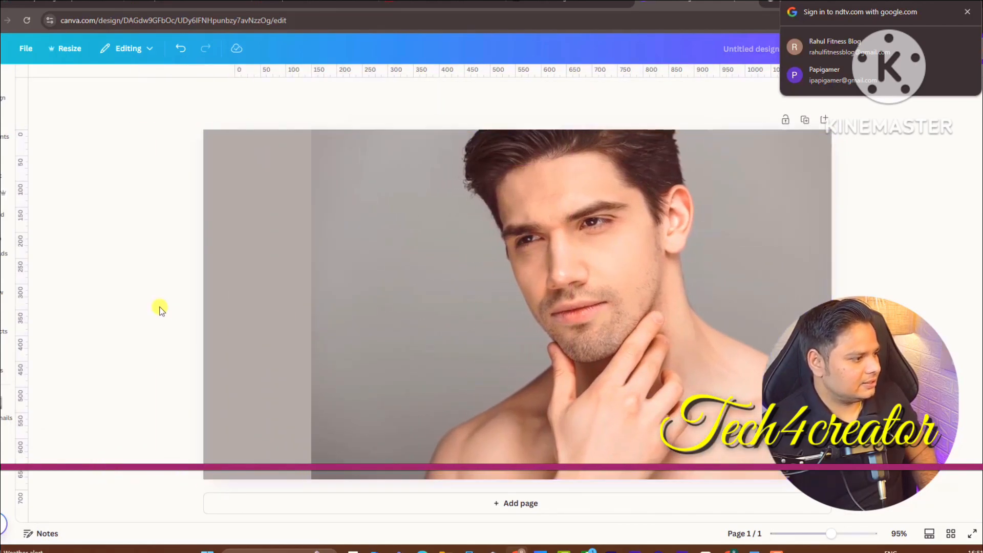
{"action": "left_click", "coordinate": [258, 269]}
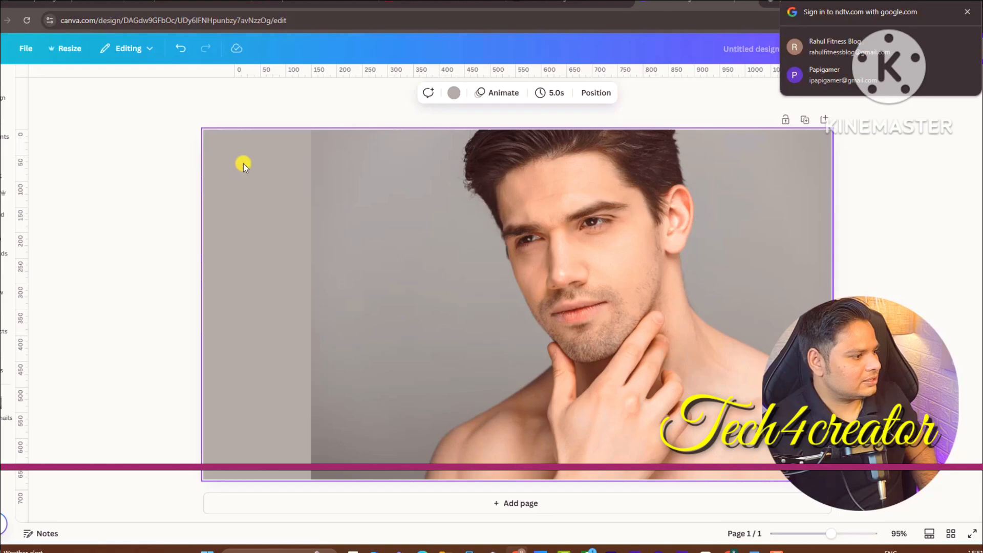
{"action": "left_click", "coordinate": [334, 216]}
{"action": "left_click_drag", "start_coordinate": [311, 305], "coordinate": [421, 344]}
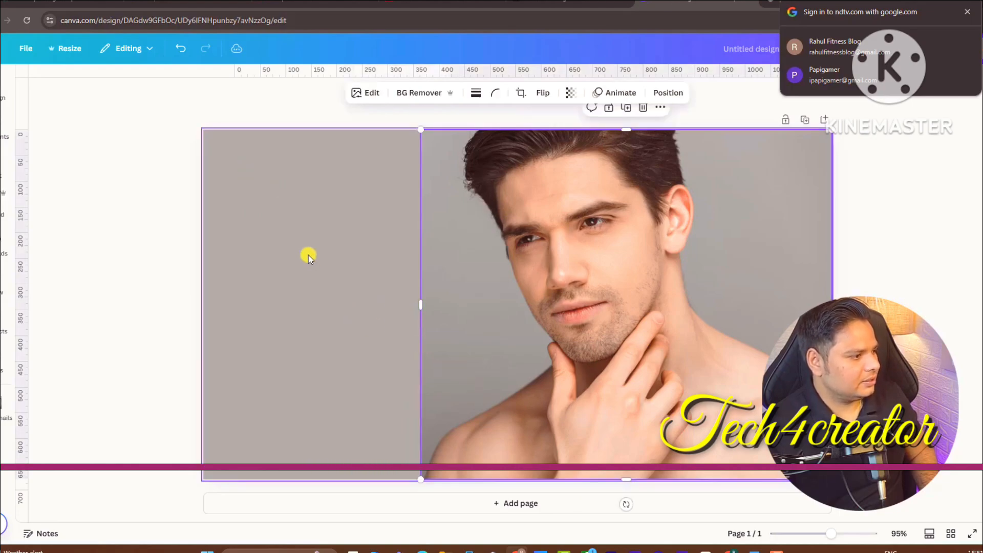
{"action": "left_click", "coordinate": [314, 246]}
Lighten the background grey to #D4D4D8
{"action": "left_click", "coordinate": [455, 92]}
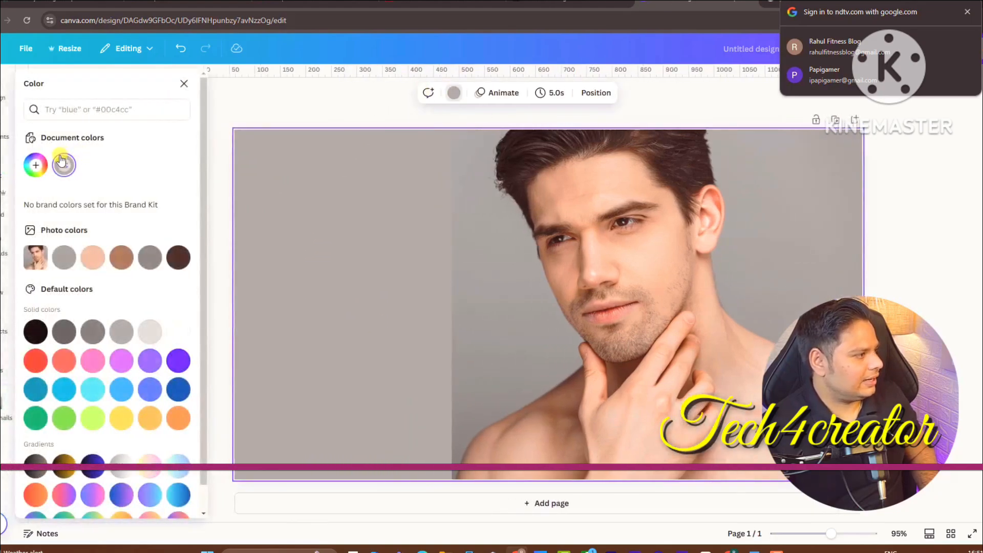
{"action": "left_click", "coordinate": [58, 164]}
{"action": "left_click_drag", "start_coordinate": [40, 245], "coordinate": [35, 225]}
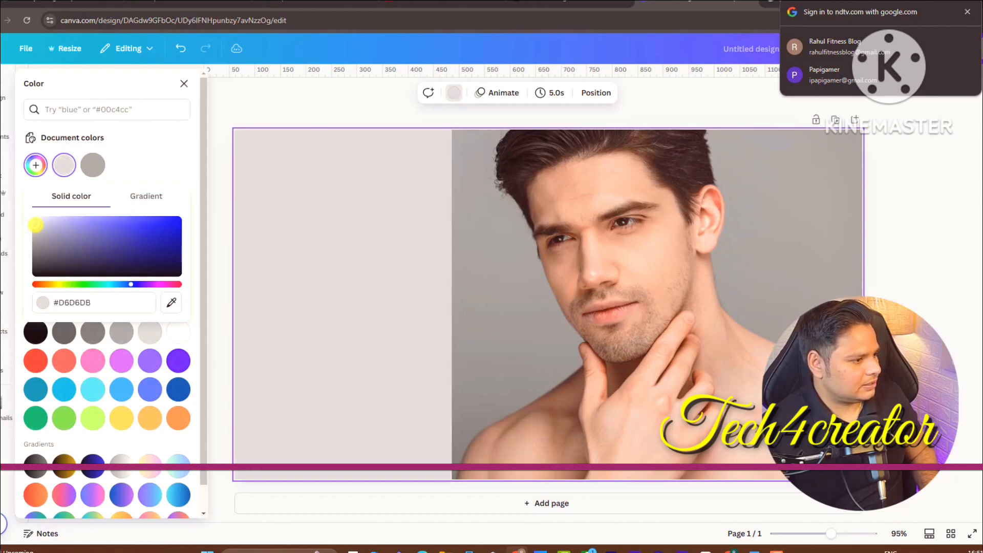
{"action": "left_click", "coordinate": [880, 206]}
{"action": "left_click", "coordinate": [4, 174]}
{"action": "left_click", "coordinate": [4, 176]}
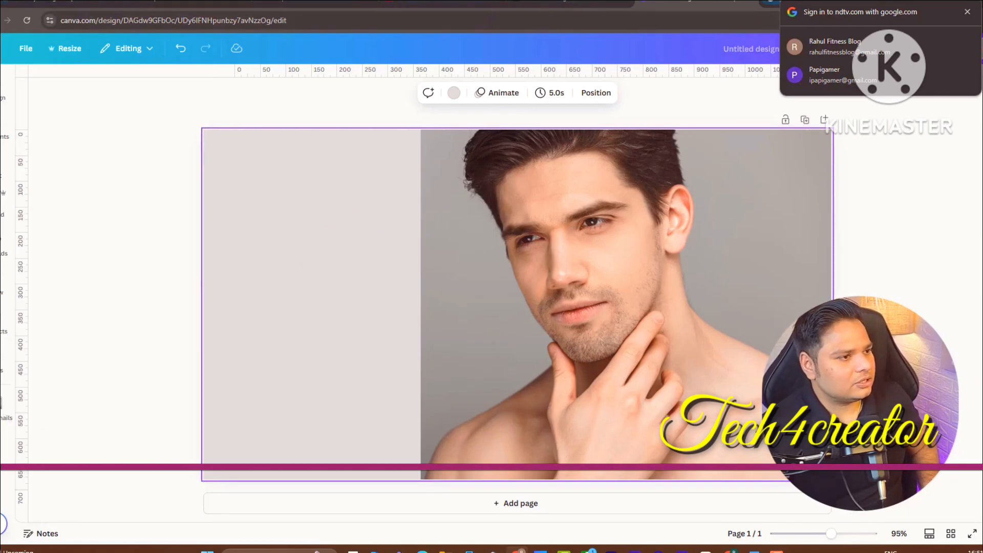
{"action": "left_click", "coordinate": [772, 2]}
Search amazon.com for CeraVe Foaming Facial Cleanser and copy the product's bottle image
{"action": "left_click", "coordinate": [574, 24]}
{"action": "type", "text": "am"}
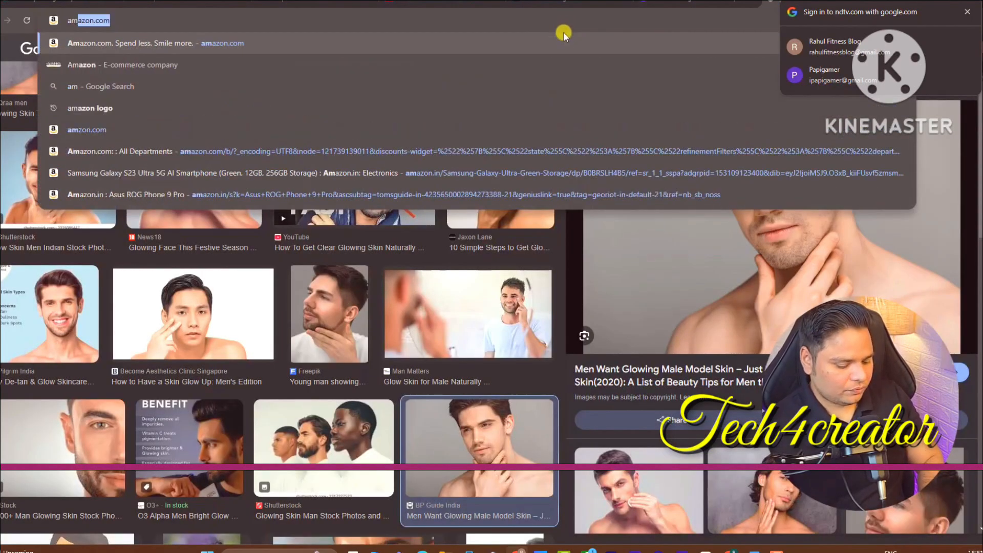
{"action": "key", "text": "Return"}
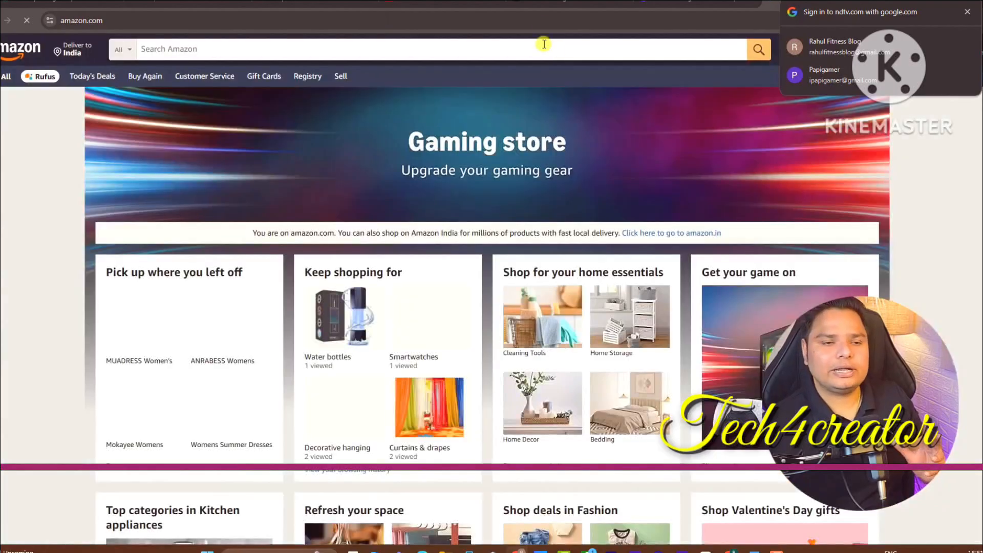
{"action": "left_click", "coordinate": [308, 49]}
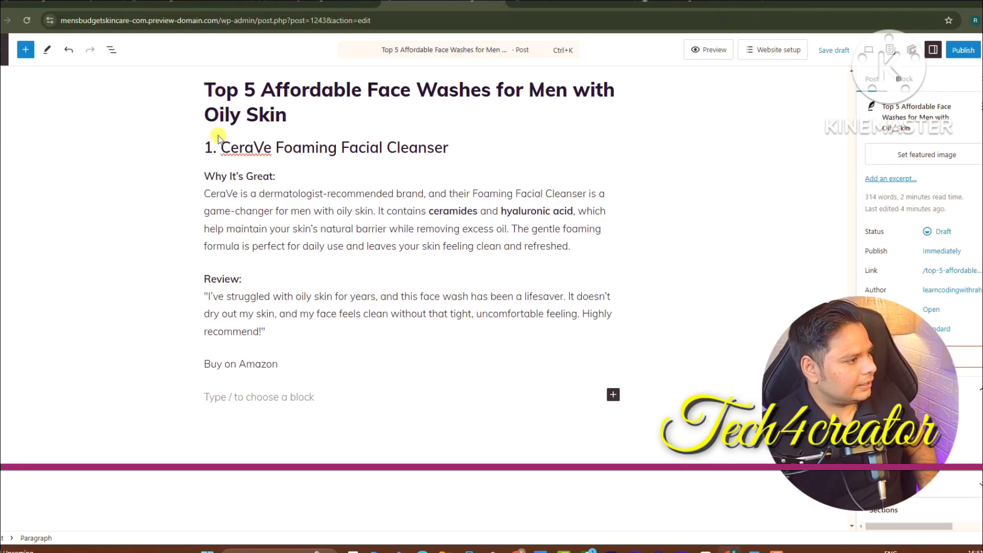
{"action": "left_click_drag", "start_coordinate": [220, 146], "coordinate": [464, 141]}
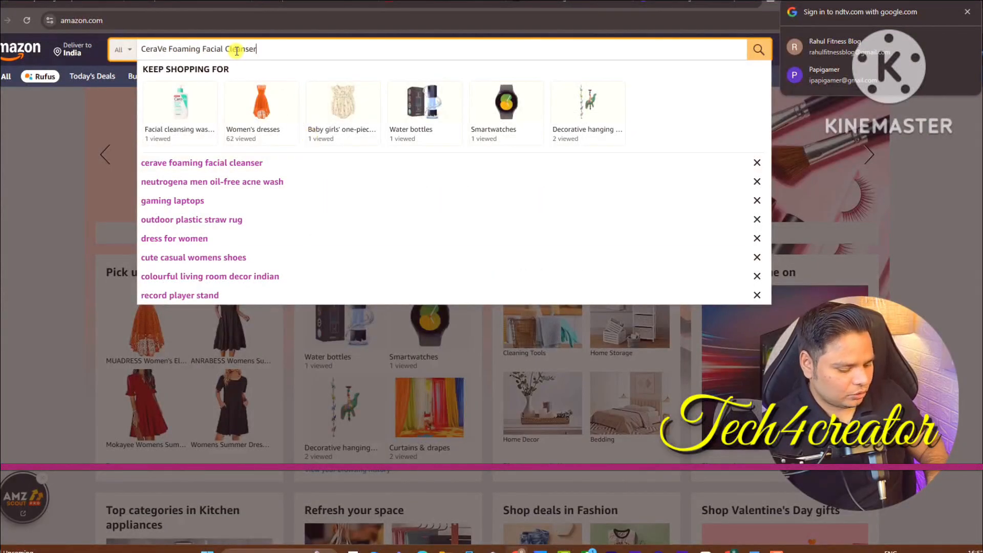
{"action": "key", "text": "Return"}
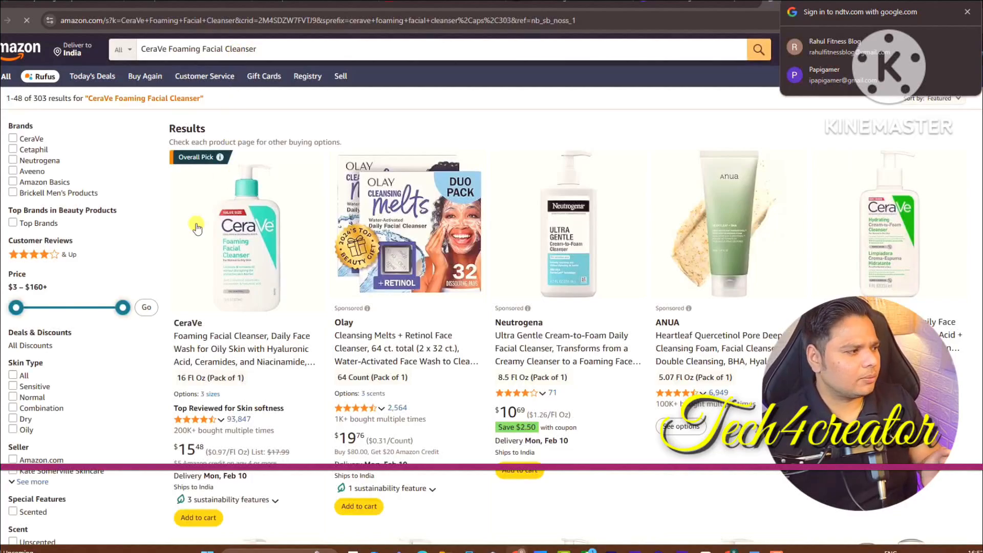
{"action": "left_click", "coordinate": [264, 266]}
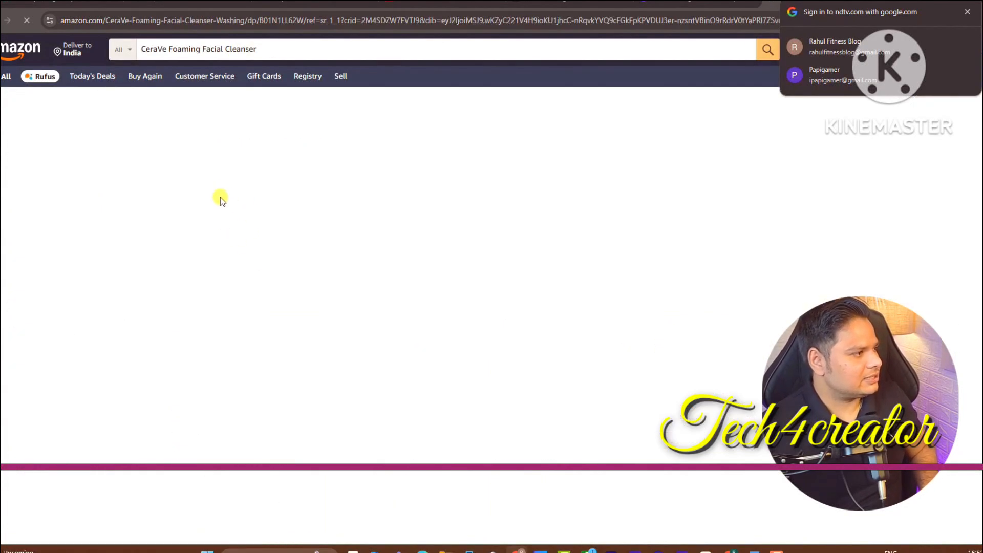
{"action": "right_click", "coordinate": [302, 235]}
{"action": "left_click", "coordinate": [322, 274]}
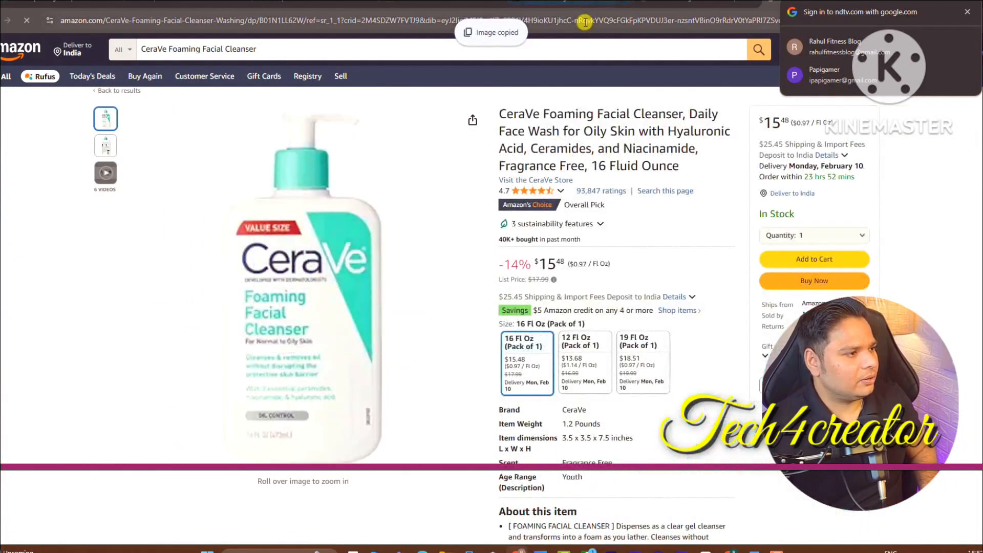
{"action": "key", "text": "ctrl+Tab"}
Delete the product-name text that was pasted into the Canva design by mistake
{"action": "key", "text": "ctrl+v"}
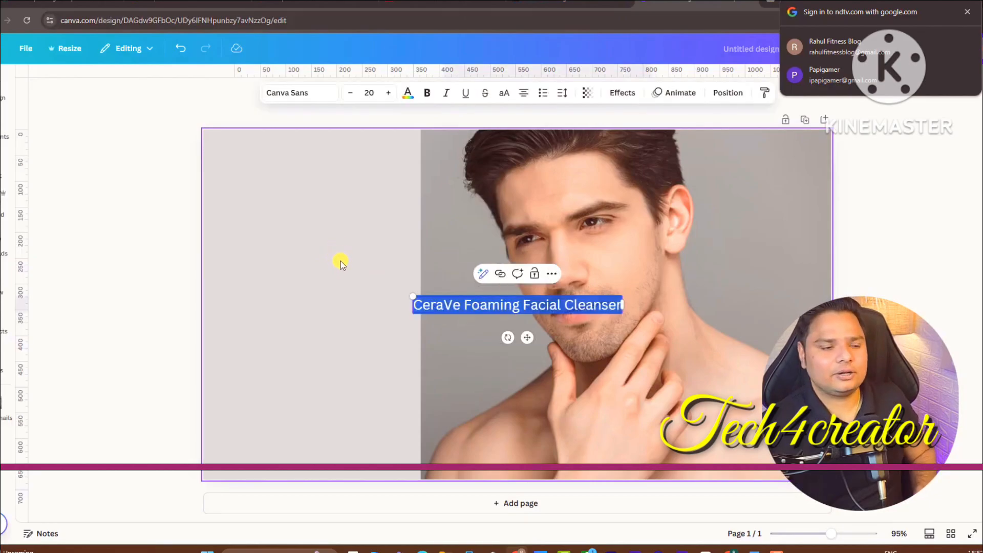
{"action": "left_click", "coordinate": [411, 318]}
{"action": "left_click", "coordinate": [448, 303]}
{"action": "key", "text": "Delete"}
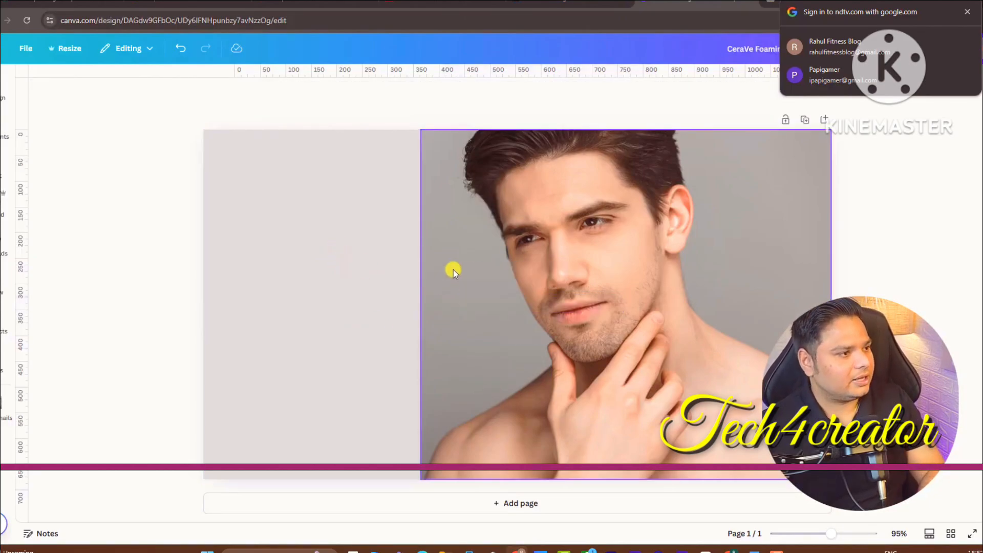
Copy the enlarged CeraVe bottle image from the Amazon product page
{"action": "left_click", "coordinate": [772, 2]}
{"action": "left_click", "coordinate": [289, 265]}
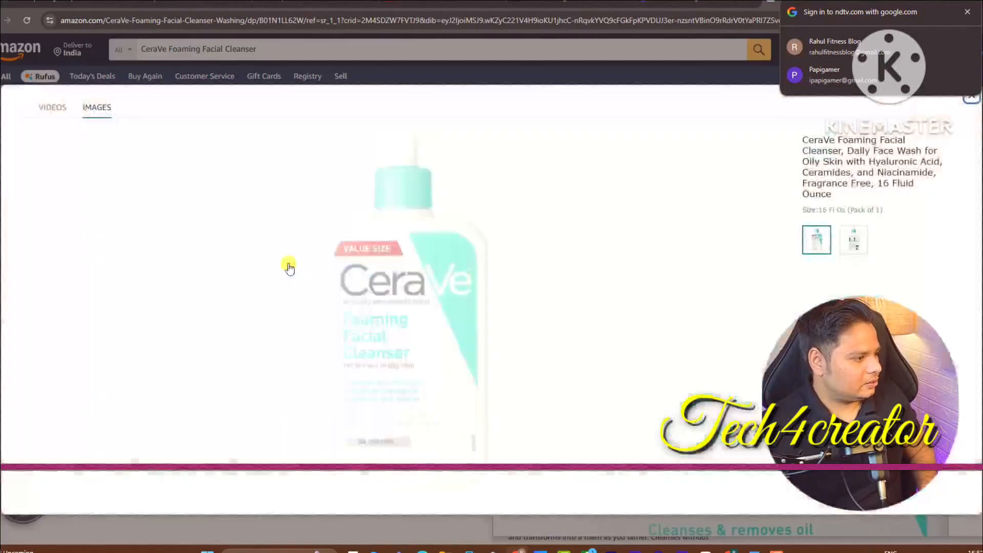
{"action": "right_click", "coordinate": [379, 256]}
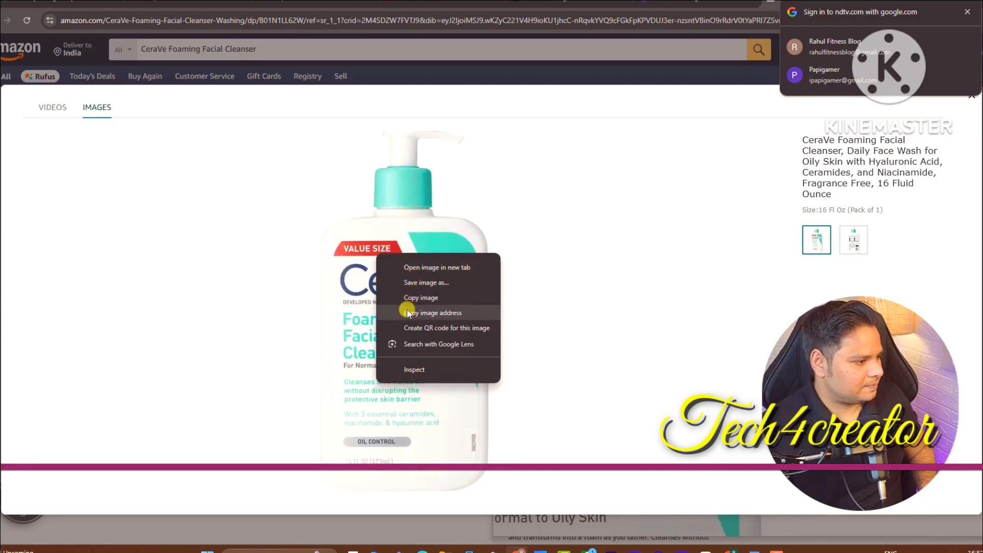
{"action": "left_click", "coordinate": [421, 297]}
Try the white-backed bottle image on the grey left side, then delete it
{"action": "left_click", "coordinate": [696, 3]}
{"action": "left_click", "coordinate": [399, 277]}
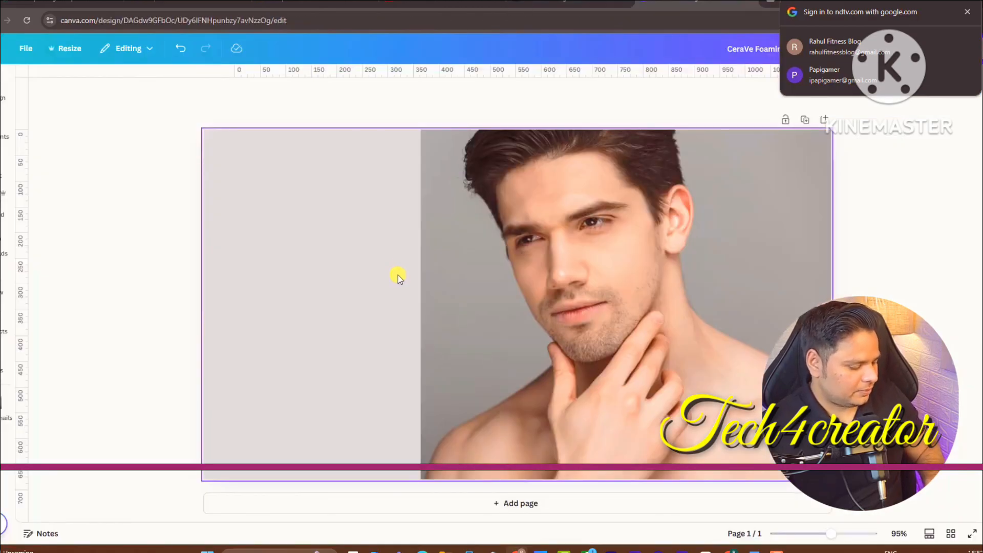
{"action": "key", "text": "ctrl+v"}
{"action": "left_click_drag", "start_coordinate": [430, 309], "coordinate": [242, 302]}
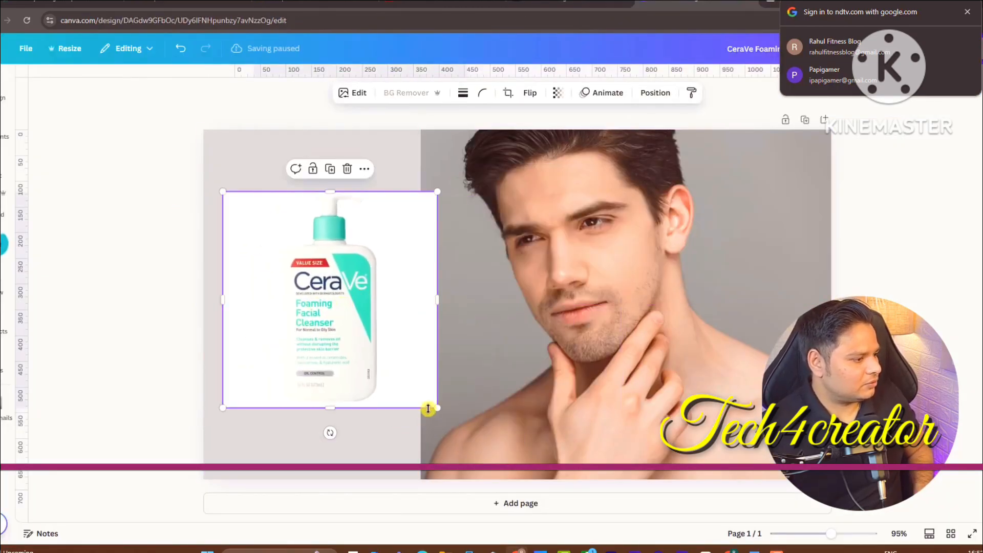
{"action": "left_click_drag", "start_coordinate": [439, 410], "coordinate": [498, 470]}
{"action": "left_click_drag", "start_coordinate": [336, 384], "coordinate": [305, 387]}
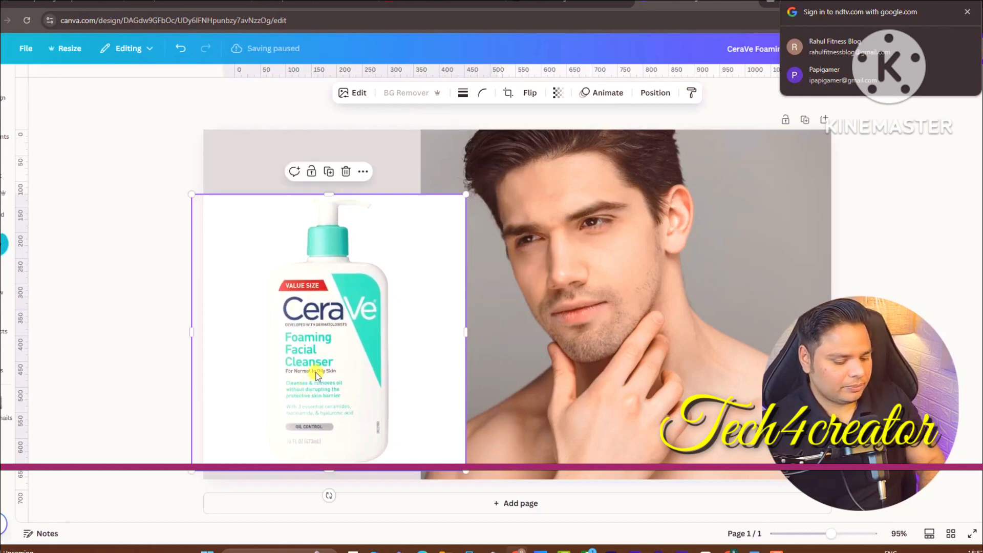
{"action": "key", "text": "Delete"}
{"action": "left_click", "coordinate": [772, 2]}
{"action": "left_click", "coordinate": [738, 16]}
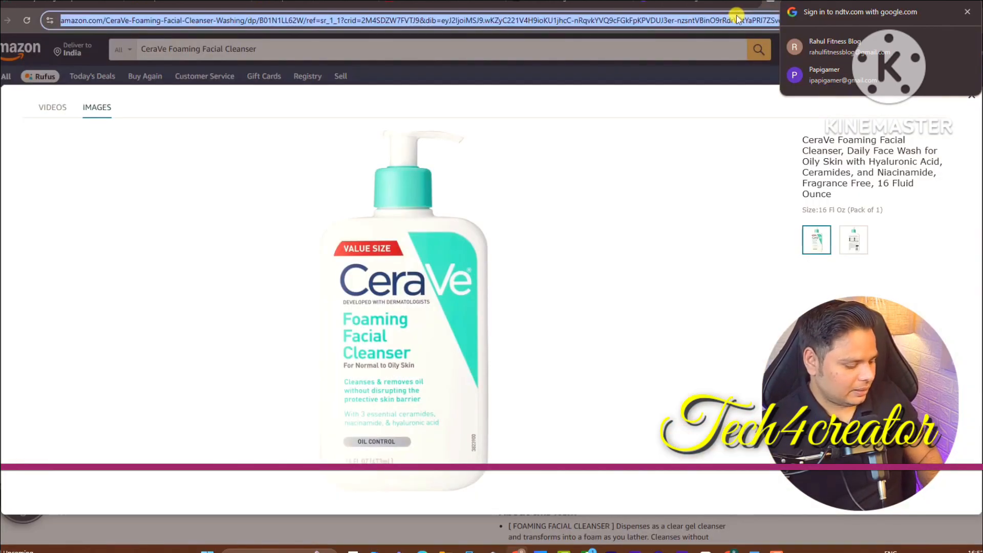
Remove the CeraVe bottle image's white background on remove.bg and copy the cut-out
{"action": "type", "text": "remov"}
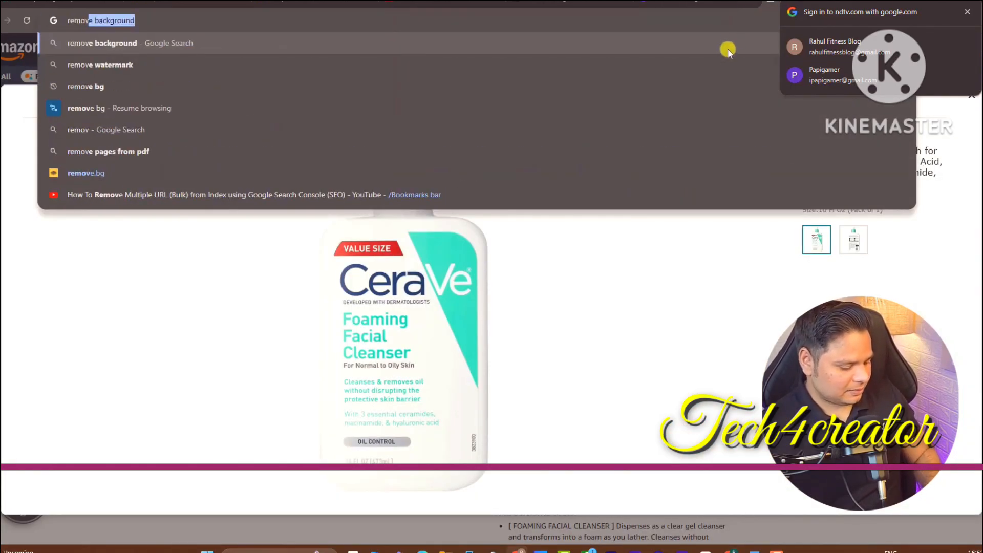
{"action": "type", "text": "e.bg"}
{"action": "key", "text": "Return"}
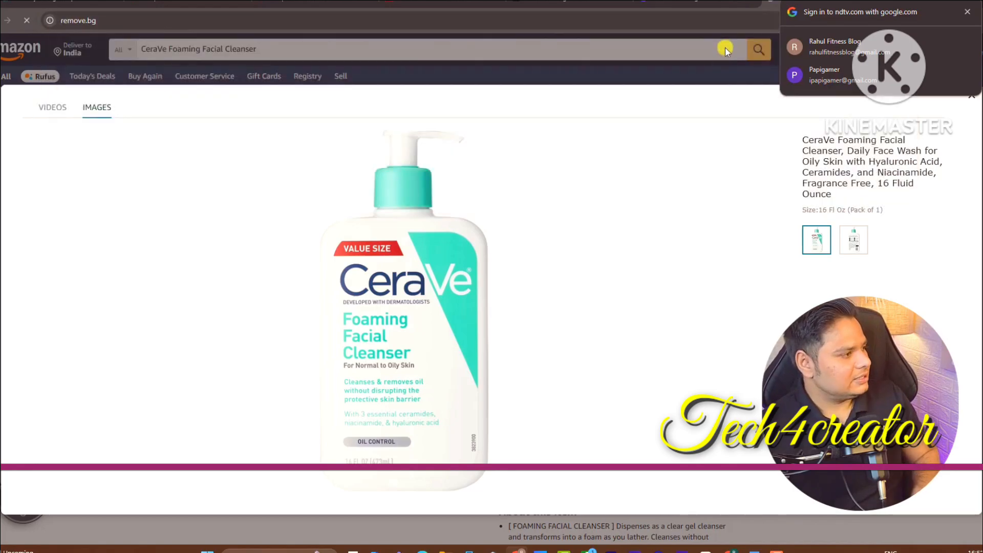
{"action": "key", "text": "ctrl+v"}
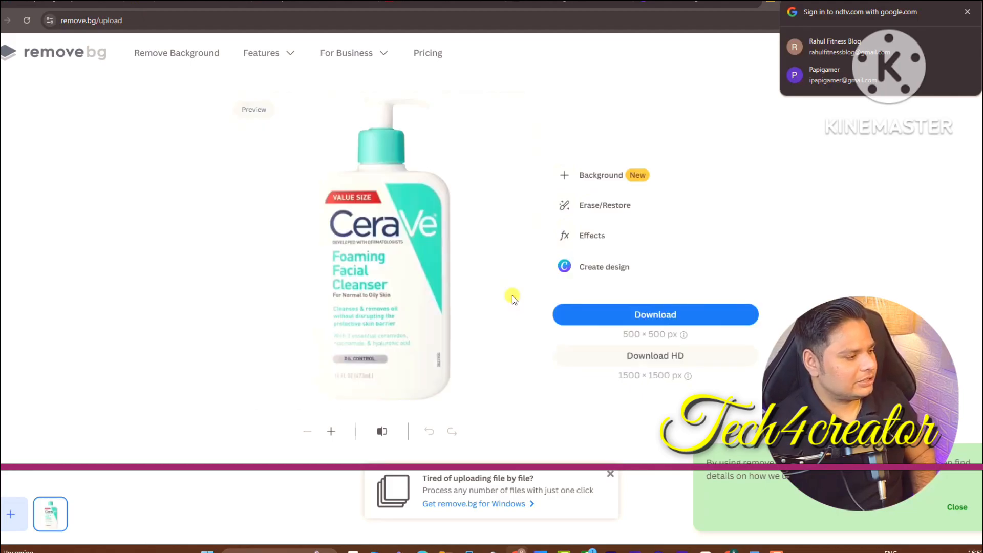
{"action": "right_click", "coordinate": [389, 244]}
{"action": "left_click", "coordinate": [432, 274]}
Paste the cut-out CeraVe bottle and enlarge it on the grey left side beside the man
{"action": "left_click", "coordinate": [683, 2]}
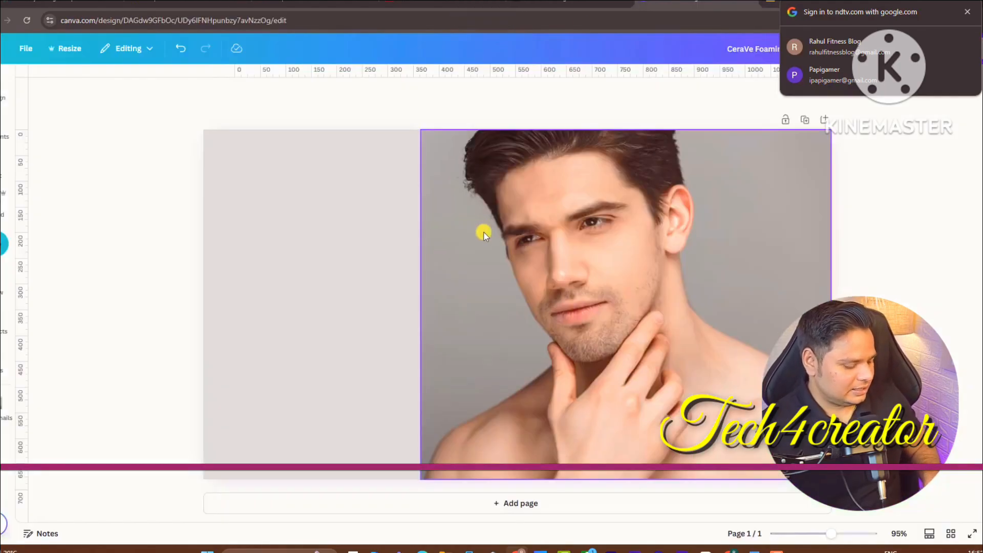
{"action": "key", "text": "ctrl+v"}
{"action": "left_click_drag", "start_coordinate": [470, 327], "coordinate": [352, 323]}
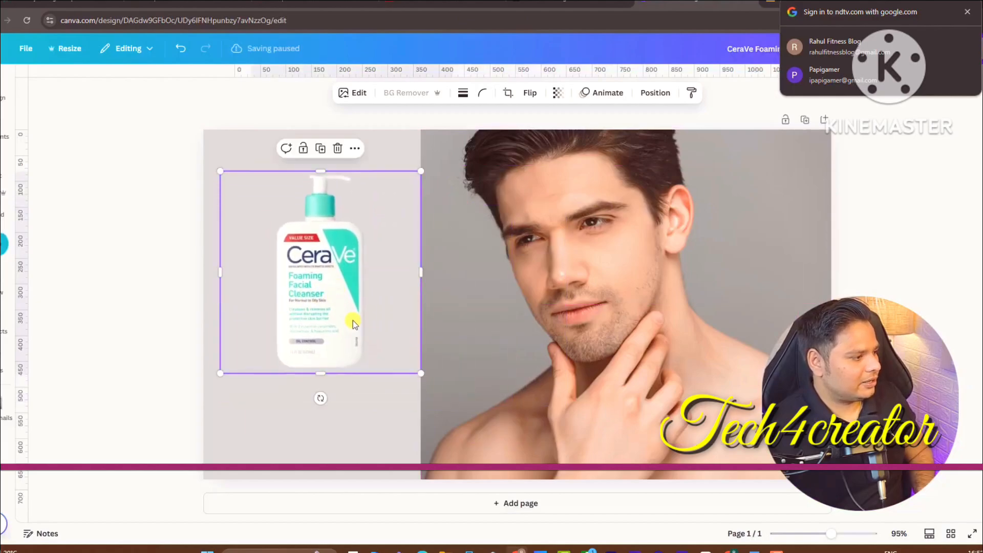
{"action": "left_click_drag", "start_coordinate": [419, 374], "coordinate": [532, 498]}
{"action": "left_click_drag", "start_coordinate": [376, 392], "coordinate": [317, 360]}
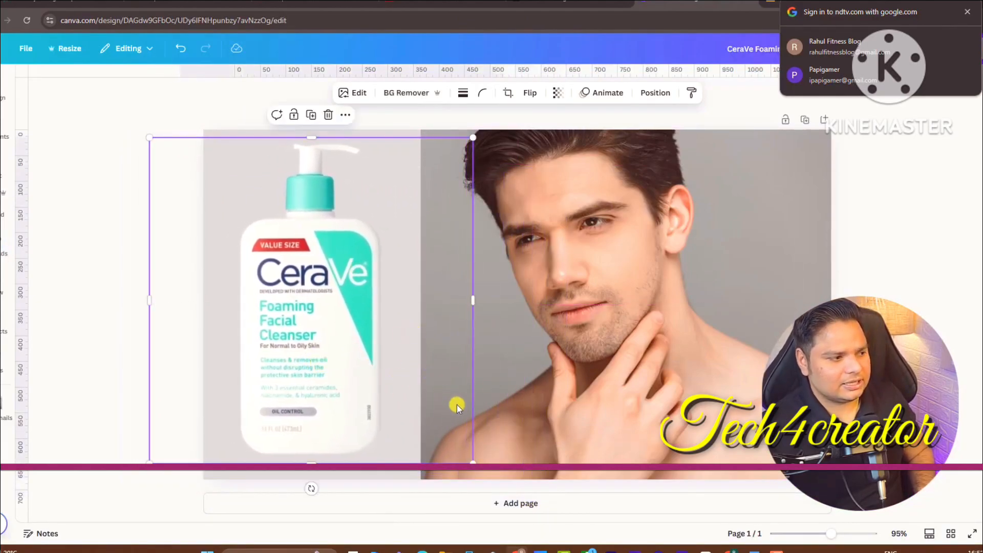
{"action": "left_click", "coordinate": [932, 175]}
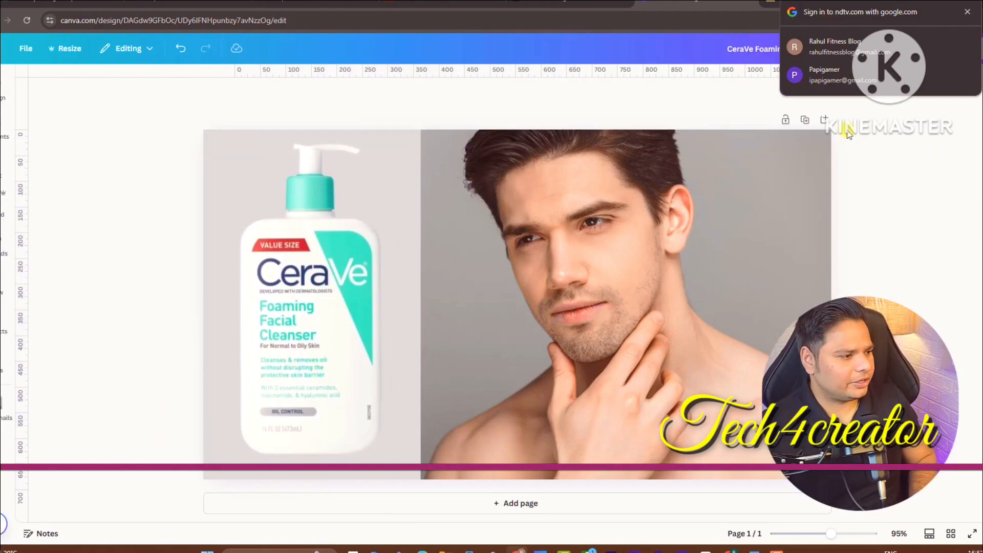
{"action": "left_click_drag", "start_coordinate": [352, 301], "coordinate": [355, 309]}
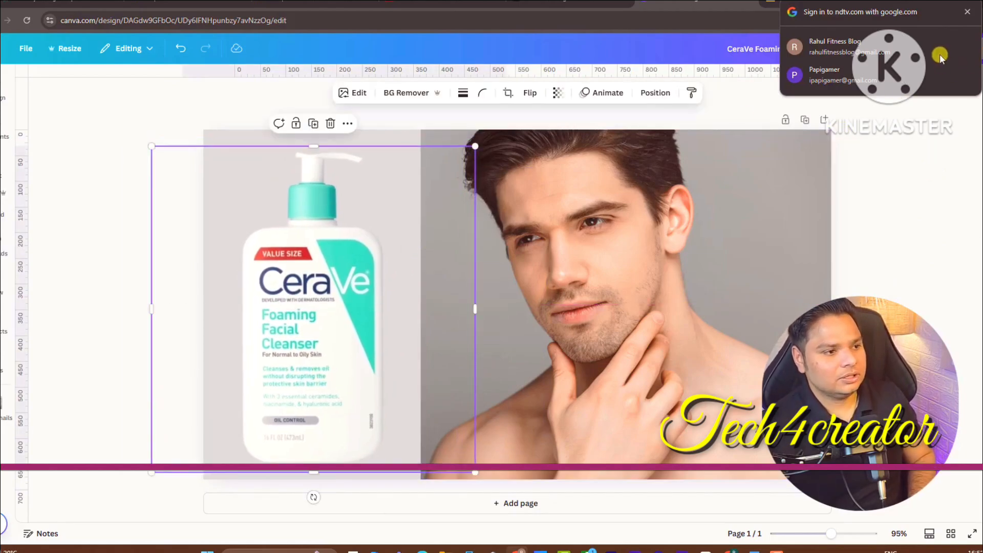
Download the Canva design as a PNG
{"action": "left_click", "coordinate": [977, 53]}
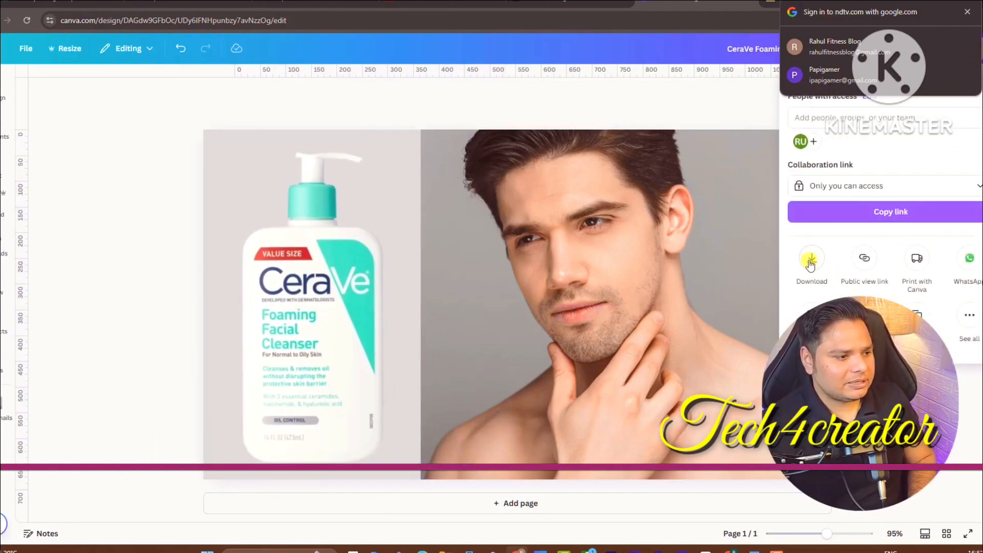
{"action": "left_click", "coordinate": [811, 264]}
{"action": "left_click", "coordinate": [892, 288]}
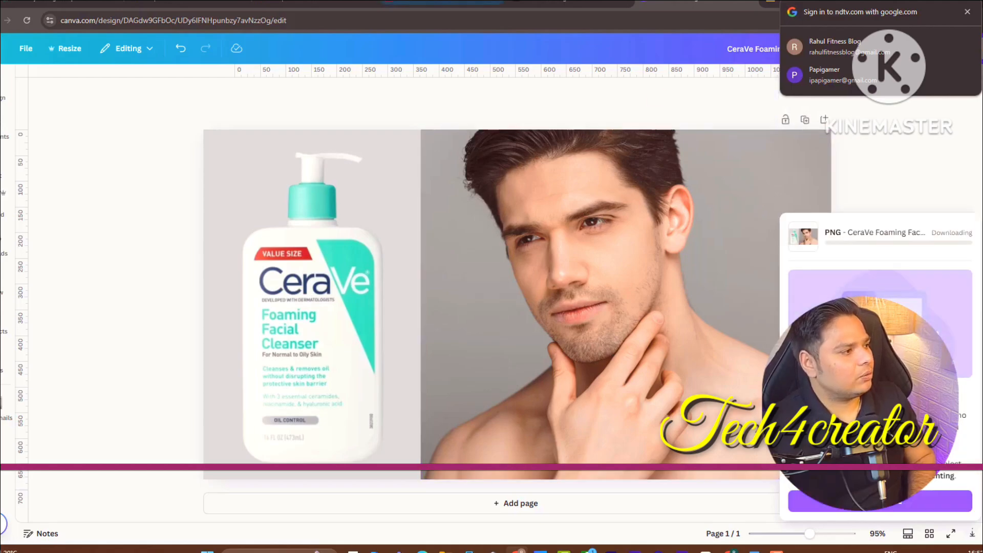
Upload the downloaded CeraVe Canva PNG as an image block below the CeraVe heading
{"action": "left_click", "coordinate": [518, 549]}
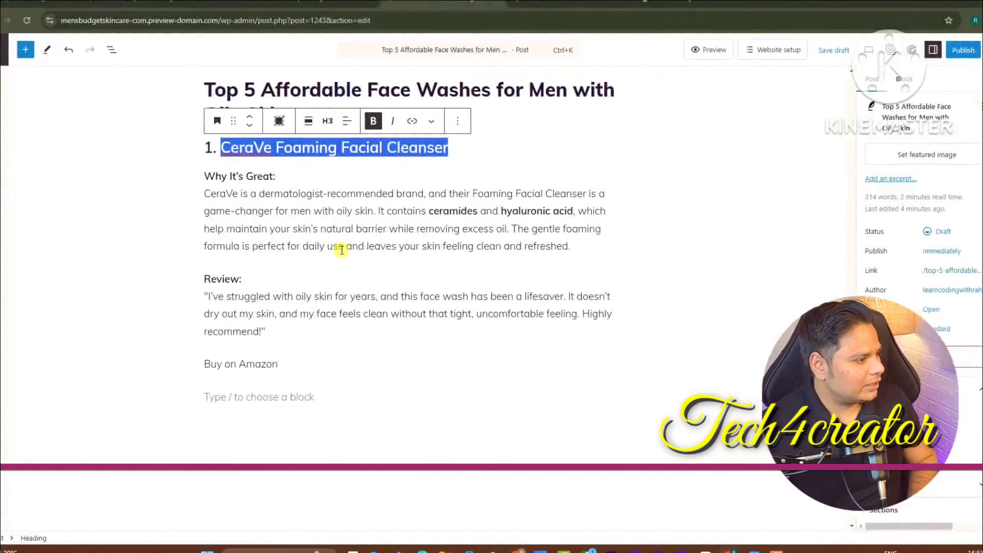
{"action": "left_click", "coordinate": [495, 151]}
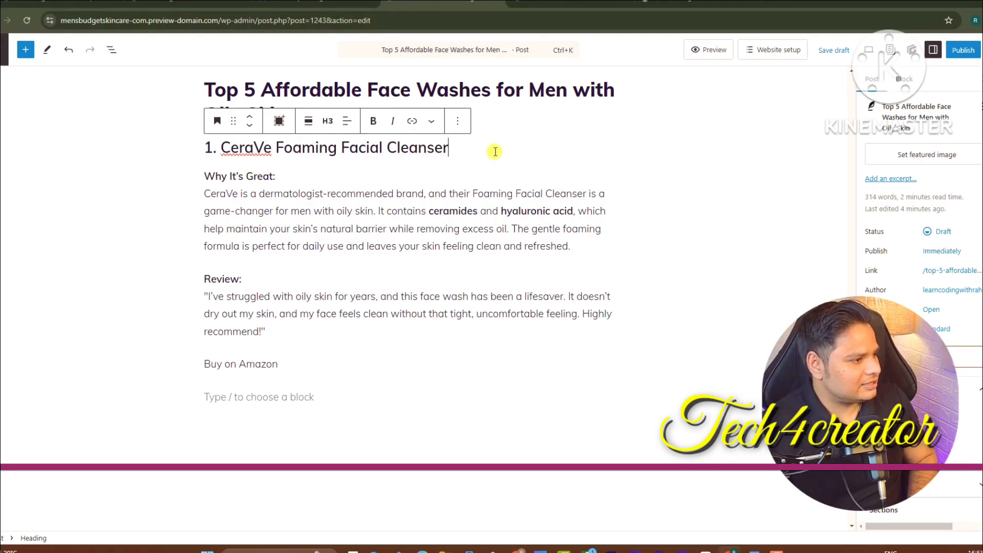
{"action": "key", "text": "Return"}
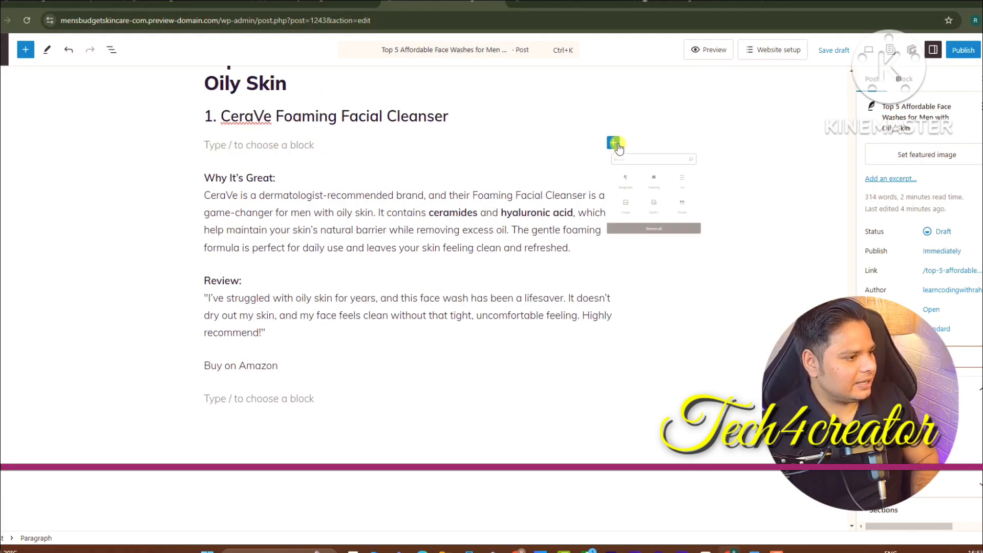
{"action": "left_click", "coordinate": [635, 282]}
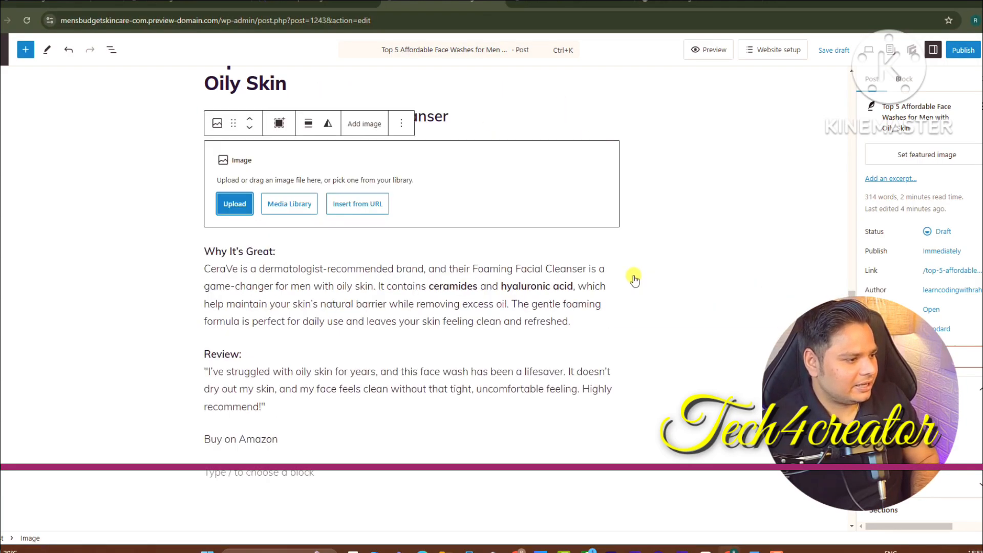
{"action": "left_click", "coordinate": [233, 204]}
{"action": "double_click", "coordinate": [107, 107]}
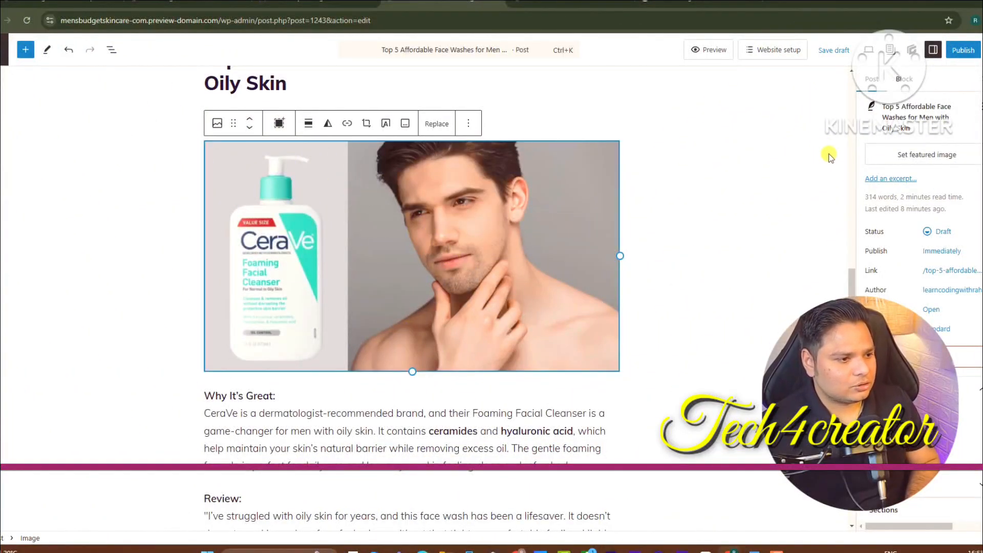
Set the CeraVe-and-man image from the Media Library as the post's featured image
{"action": "left_click", "coordinate": [914, 160]}
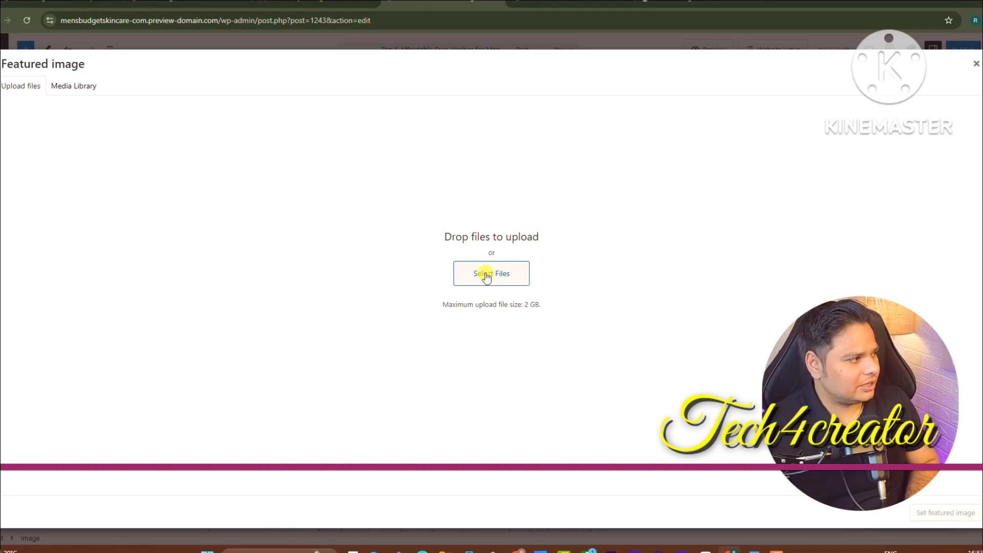
{"action": "left_click", "coordinate": [77, 85]}
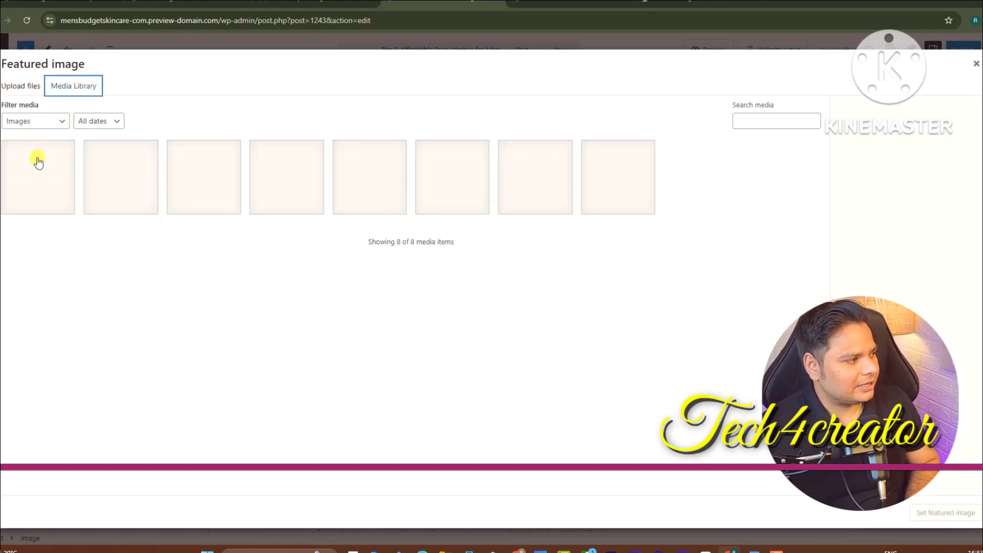
{"action": "left_click", "coordinate": [43, 208]}
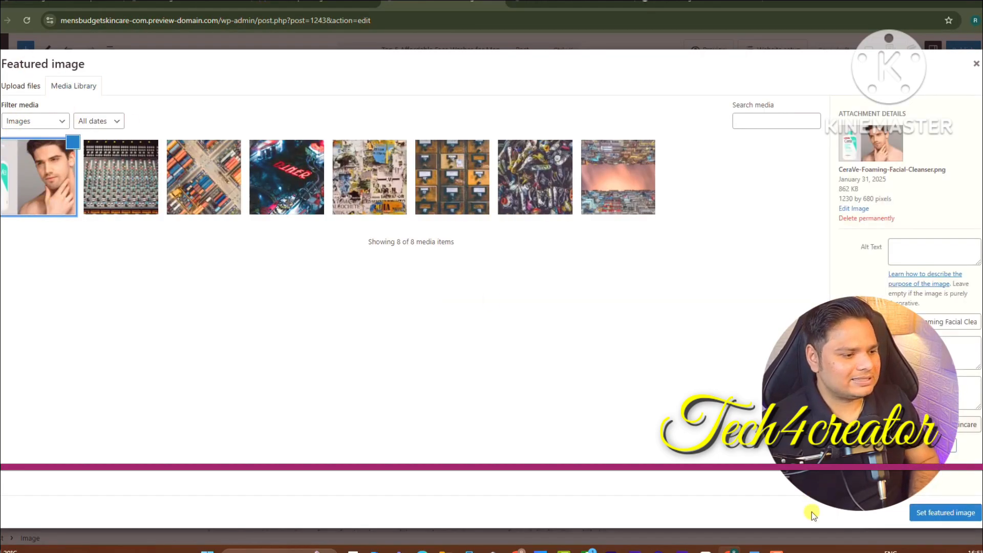
{"action": "left_click", "coordinate": [945, 513]}
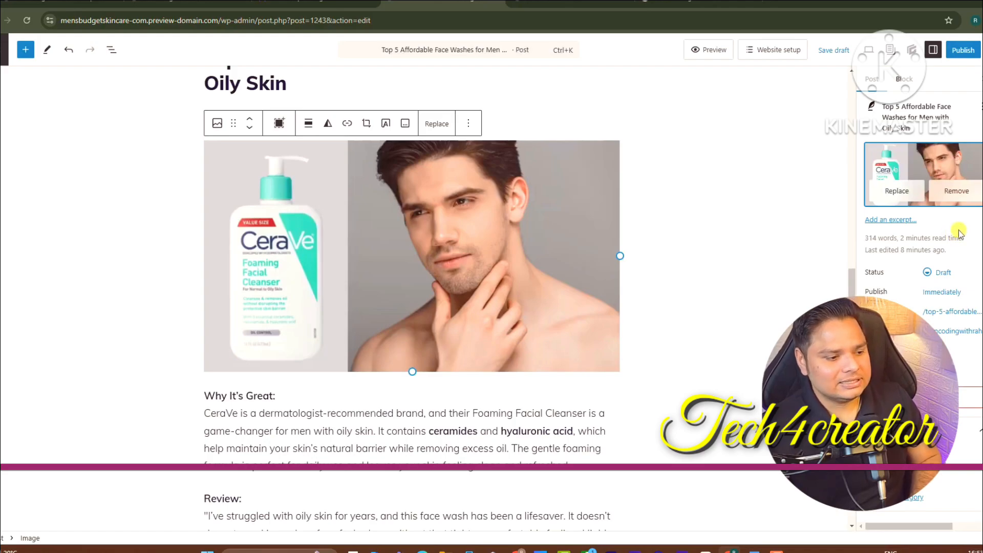
Publish the skincare post and view the live published page
{"action": "left_click", "coordinate": [962, 52]}
{"action": "left_click", "coordinate": [956, 54]}
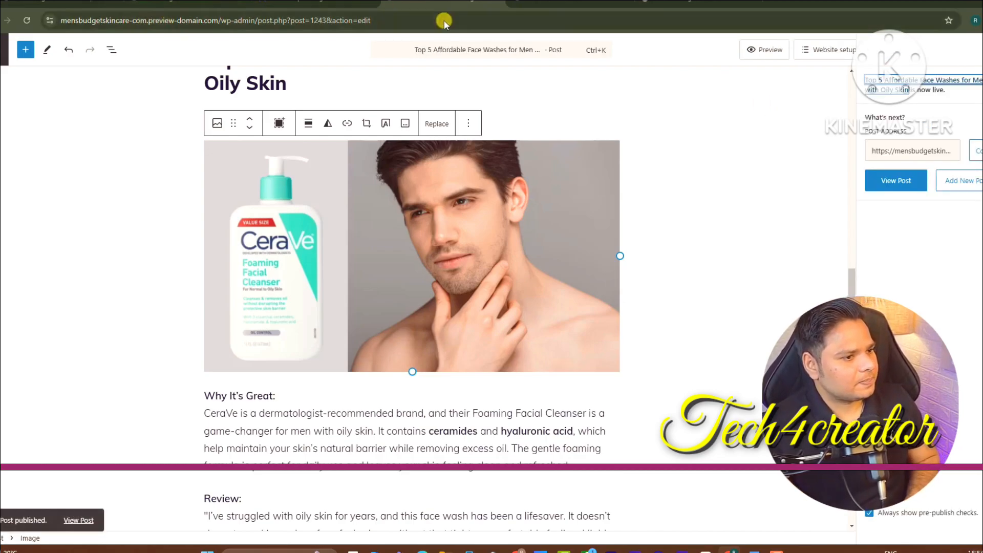
{"action": "left_click", "coordinate": [896, 180]}
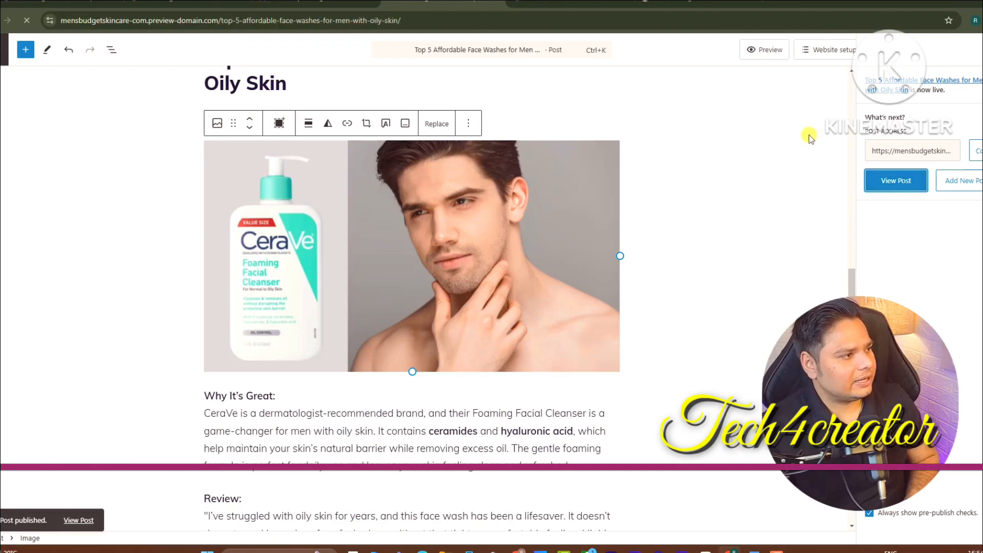
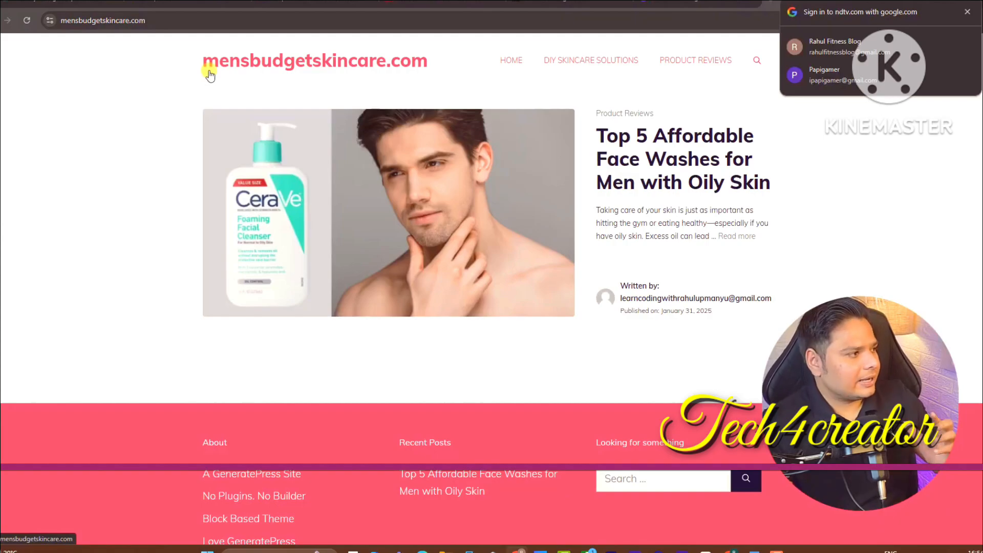
Append /wp-admin to the mensbudgetskincare.com address to reach the WordPress dashboard
{"action": "left_click", "coordinate": [233, 20]}
{"action": "left_click", "coordinate": [236, 19]}
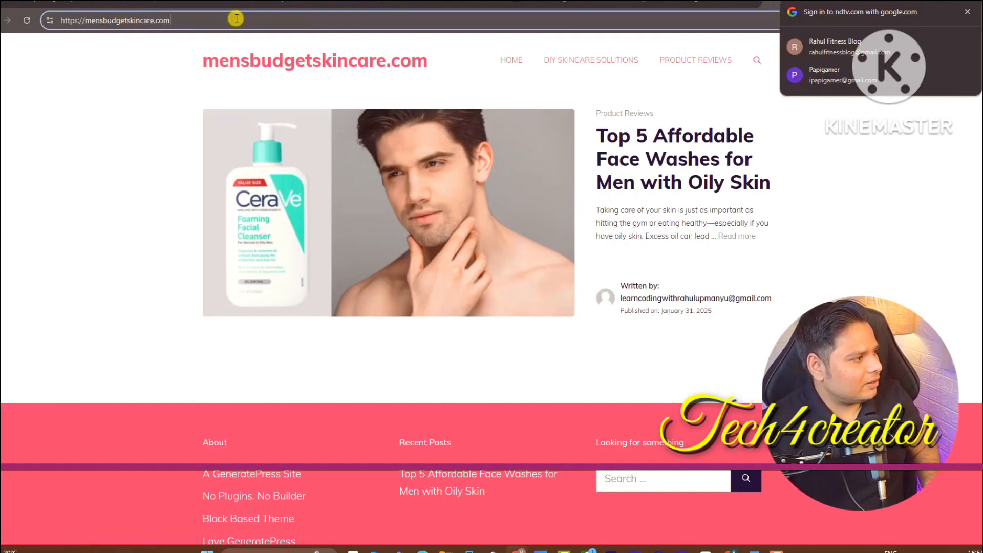
{"action": "type", "text": "/"}
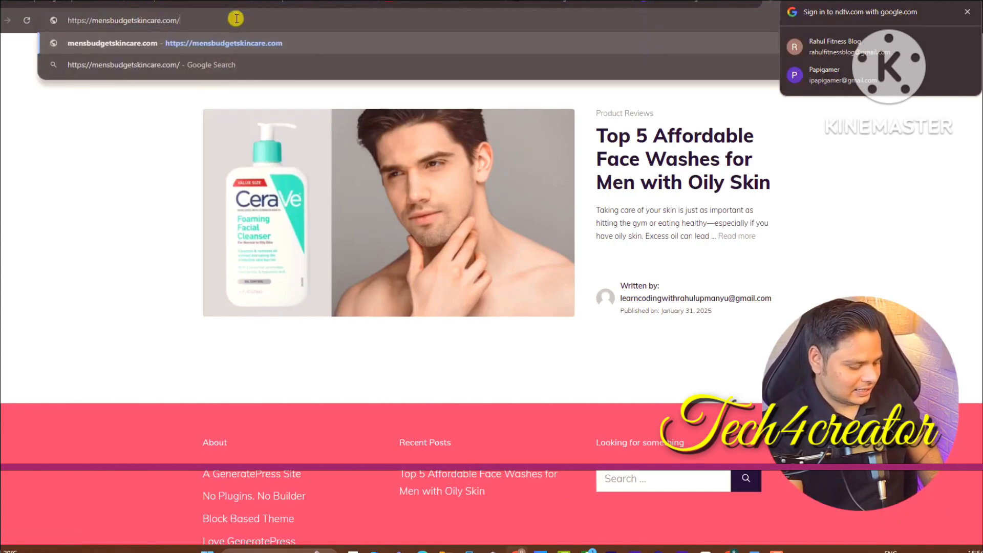
{"action": "type", "text": "wp-admin"}
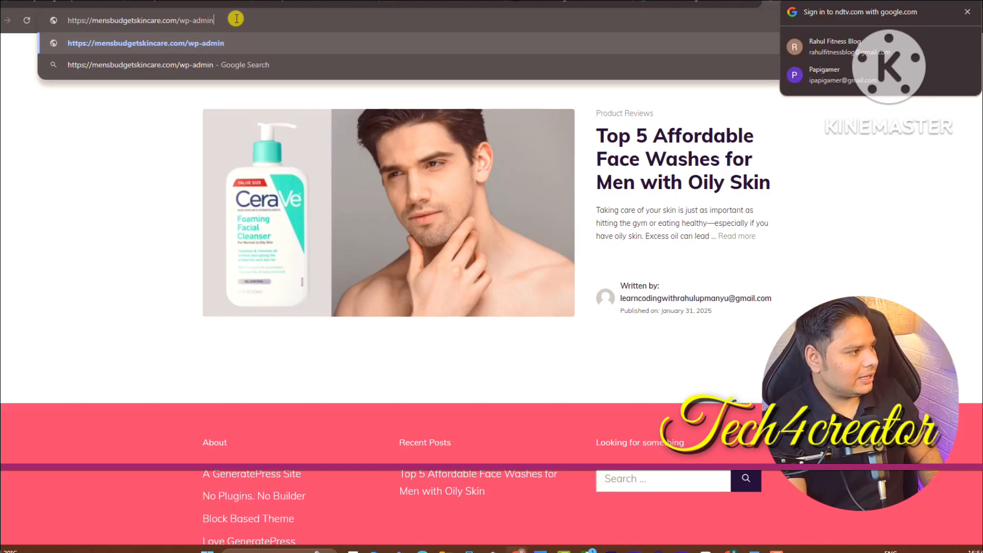
{"action": "key", "text": "Return"}
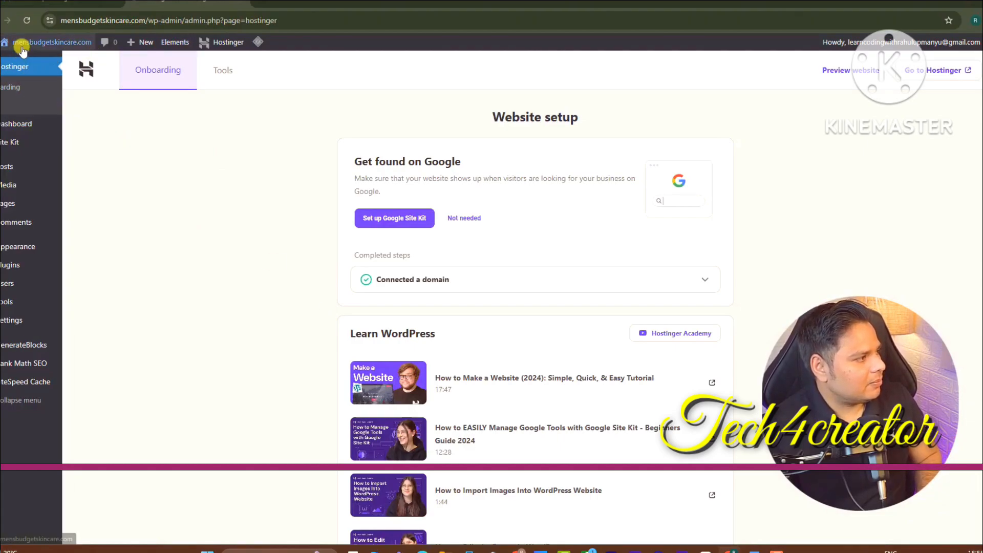
From the site homepage, open the Customizer and its Site Identity panel
{"action": "left_click", "coordinate": [28, 67]}
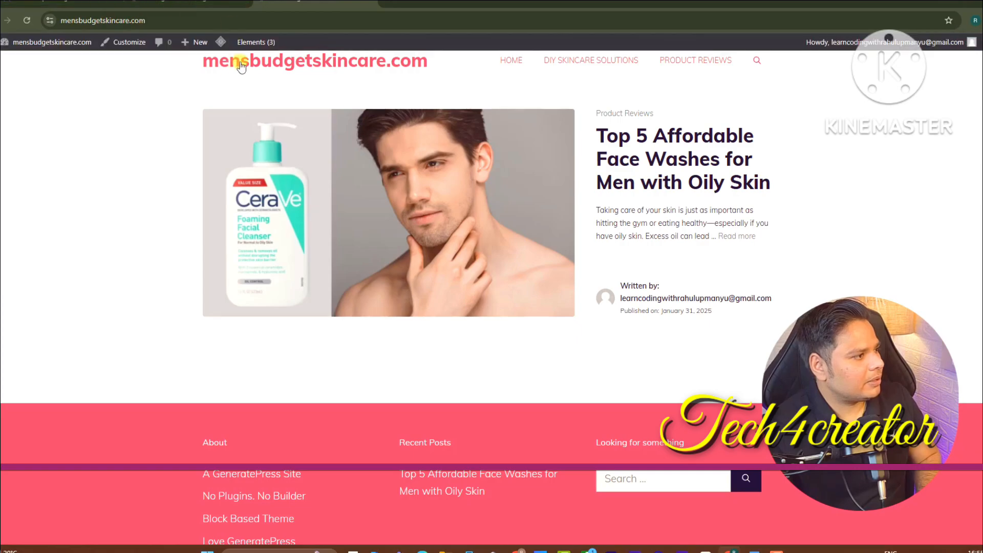
{"action": "left_click", "coordinate": [123, 44]}
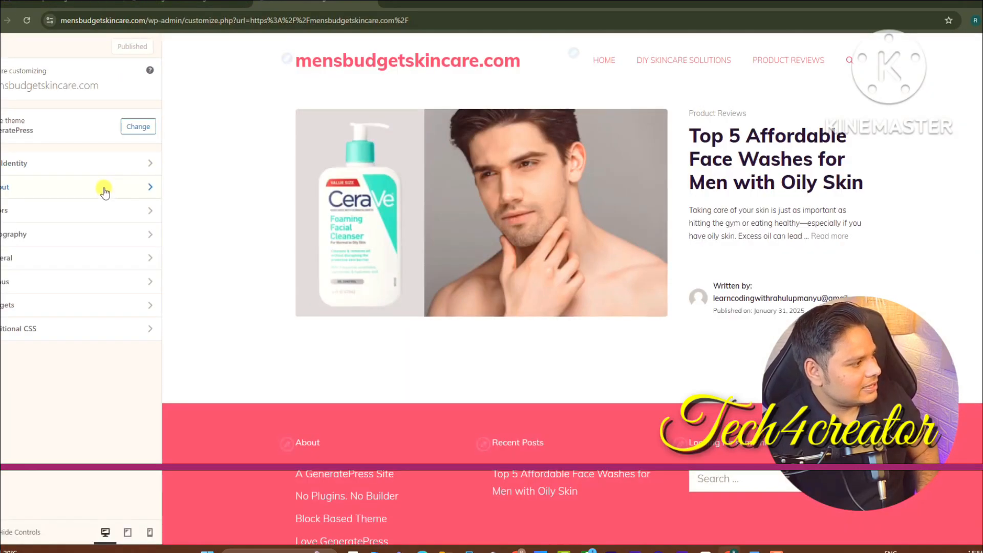
{"action": "left_click", "coordinate": [111, 165]}
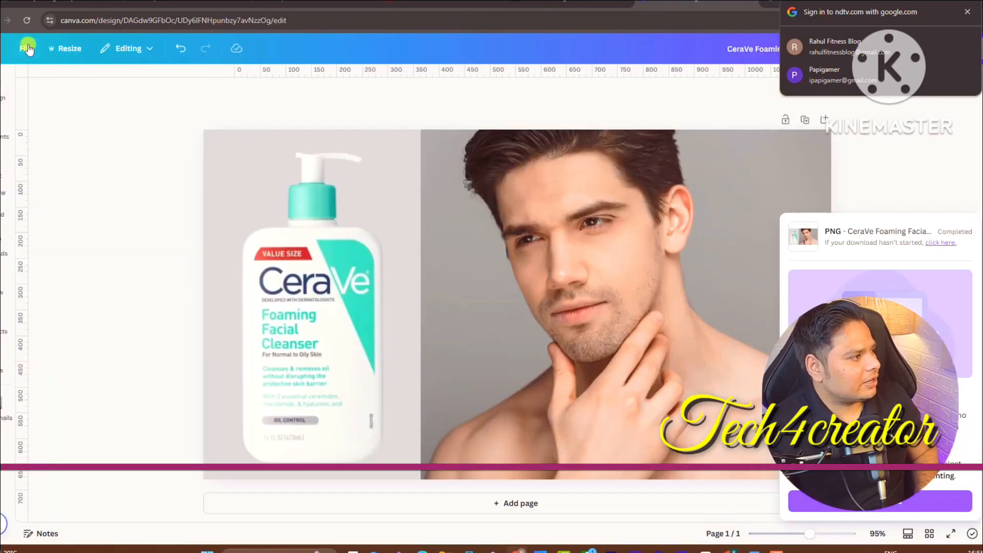
From the Canva home page, search 'logo' and create a blank Logo design
{"action": "left_click", "coordinate": [28, 49]}
{"action": "mouse_move", "coordinate": [6, 72]}
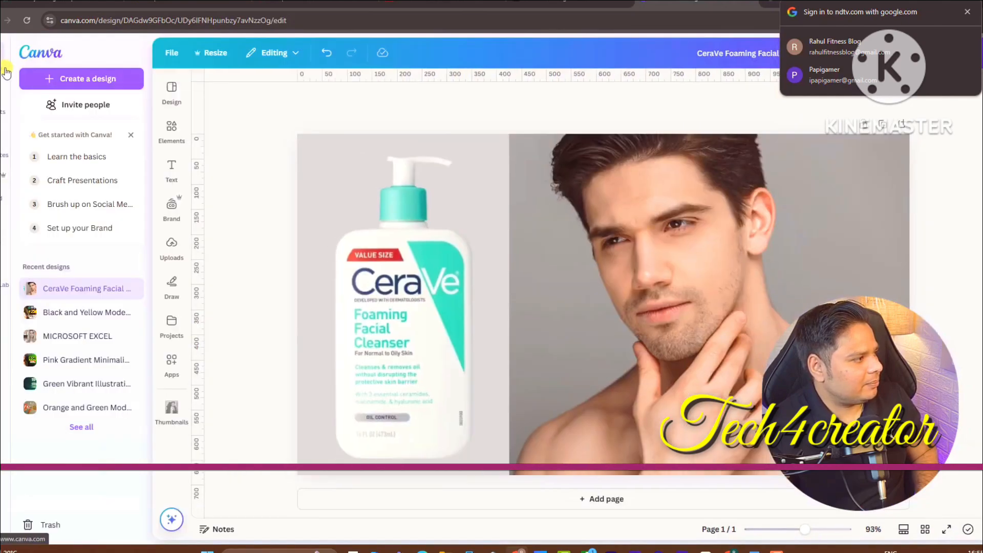
{"action": "left_click", "coordinate": [23, 55]}
{"action": "left_click", "coordinate": [494, 52]}
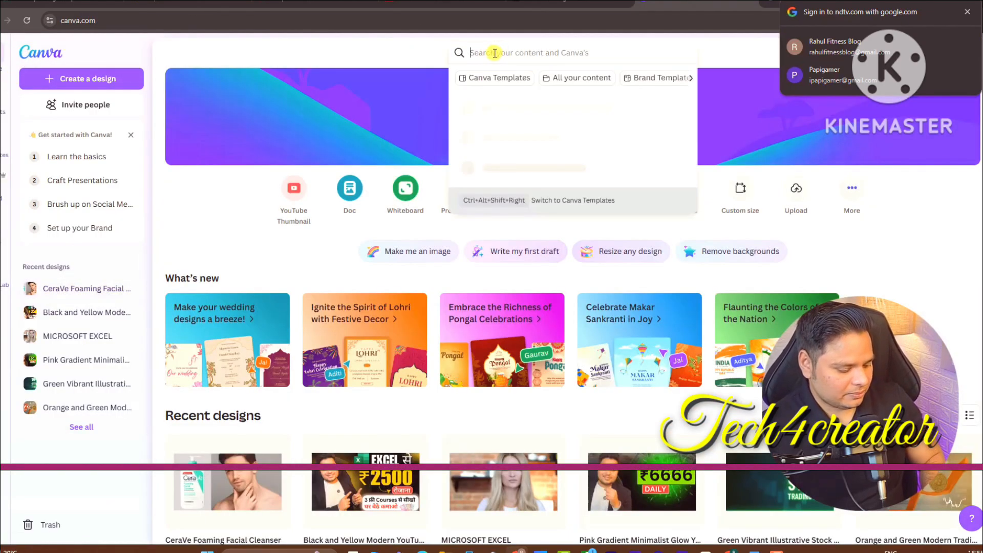
{"action": "type", "text": "logo"}
{"action": "key", "text": "Return"}
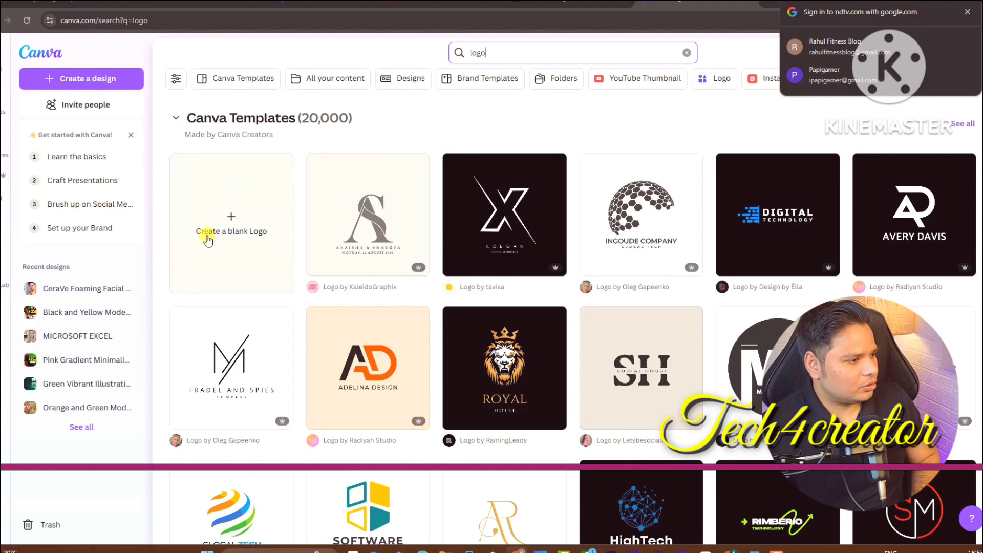
{"action": "left_click", "coordinate": [259, 212]}
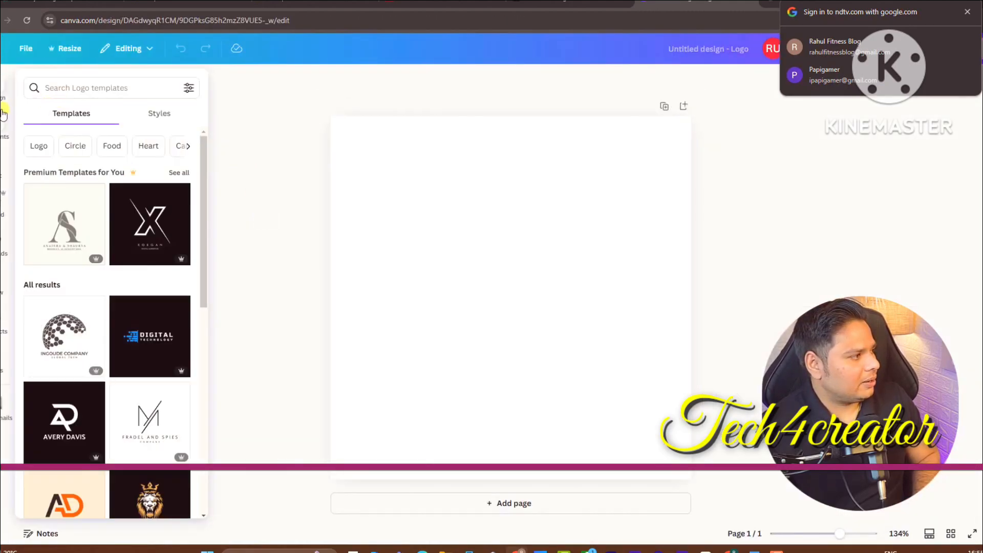
Search logo templates for 'man skin care' and scroll through the results
{"action": "left_click", "coordinate": [81, 82]}
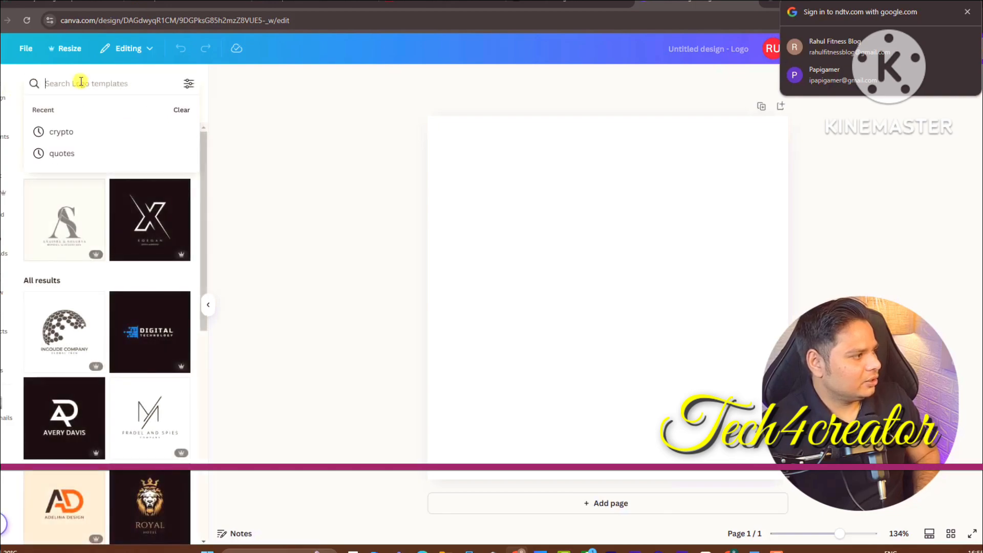
{"action": "type", "text": "m"}
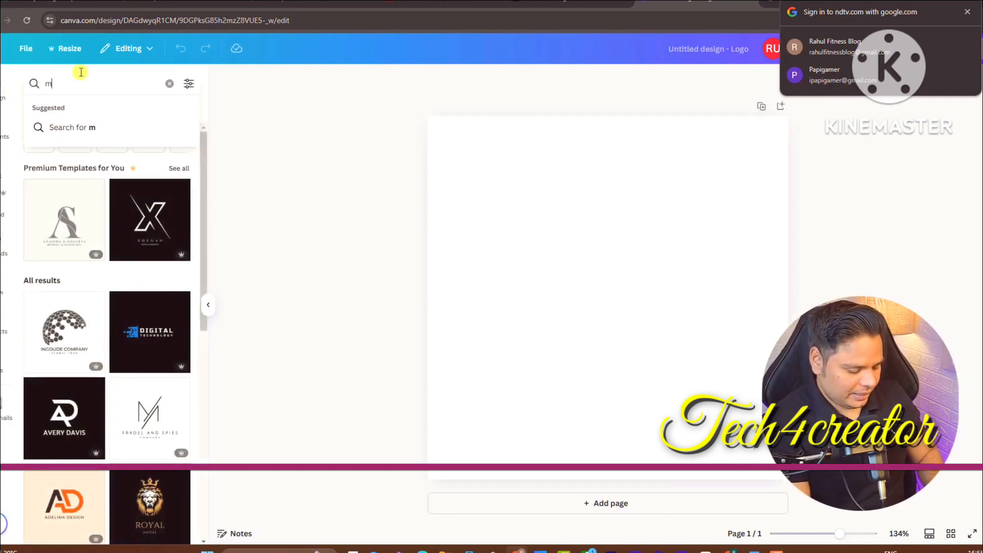
{"action": "type", "text": "an skin care"}
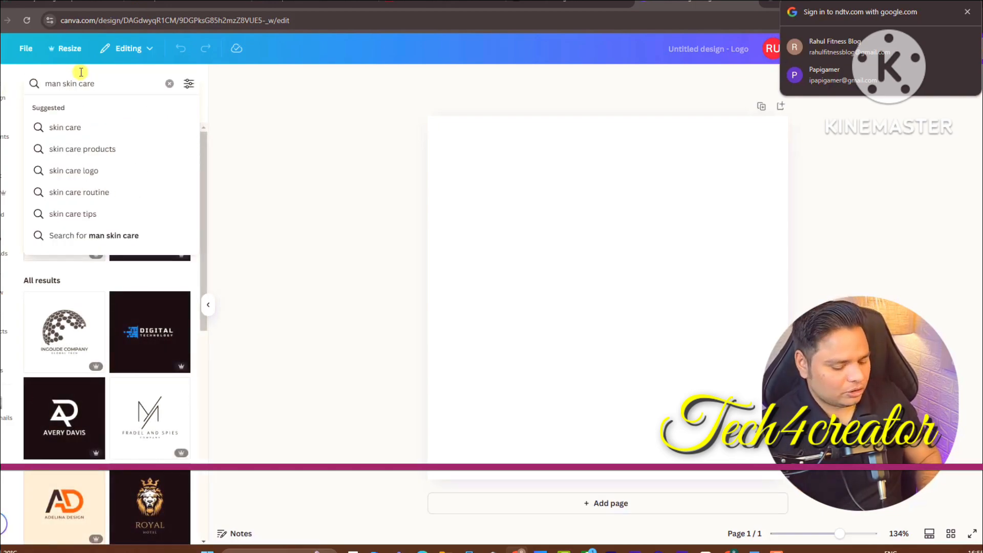
{"action": "key", "text": "Return"}
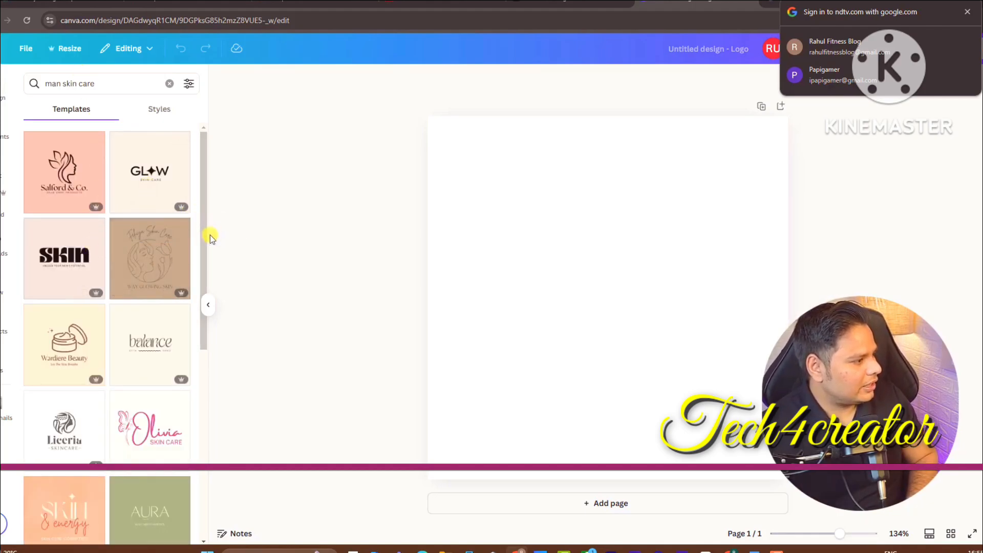
{"action": "left_click_drag", "start_coordinate": [210, 234], "coordinate": [200, 407]}
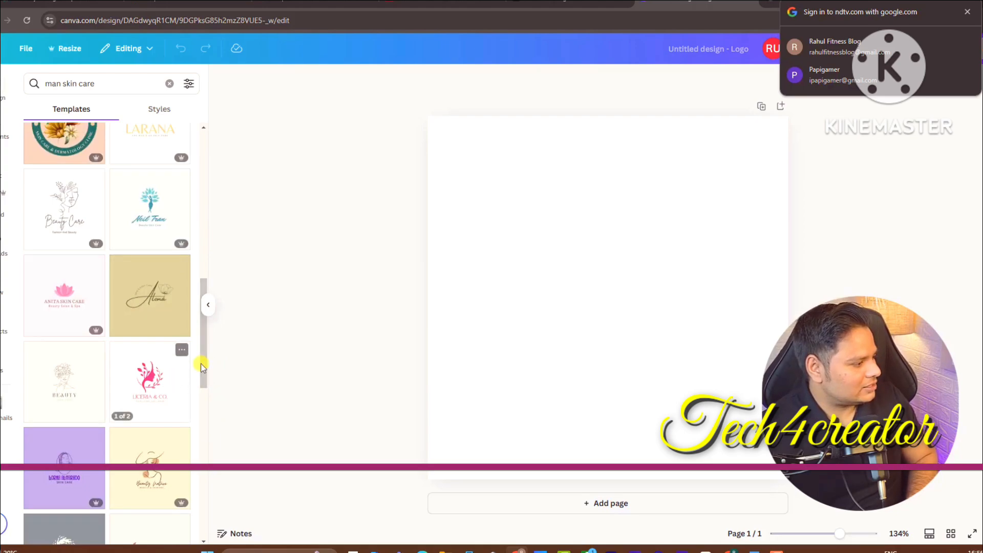
{"action": "left_click_drag", "start_coordinate": [200, 356], "coordinate": [210, 482]}
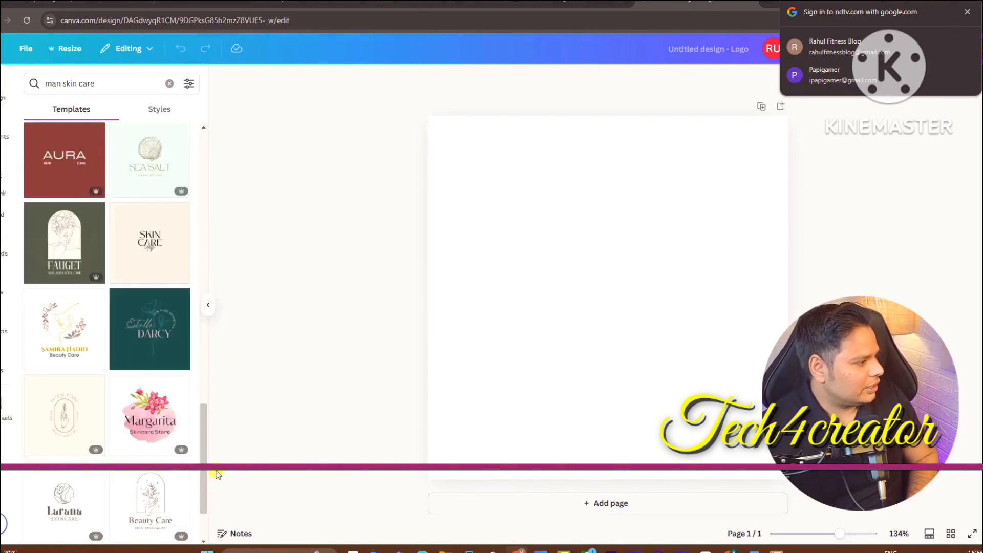
{"action": "left_click_drag", "start_coordinate": [208, 436], "coordinate": [202, 496]}
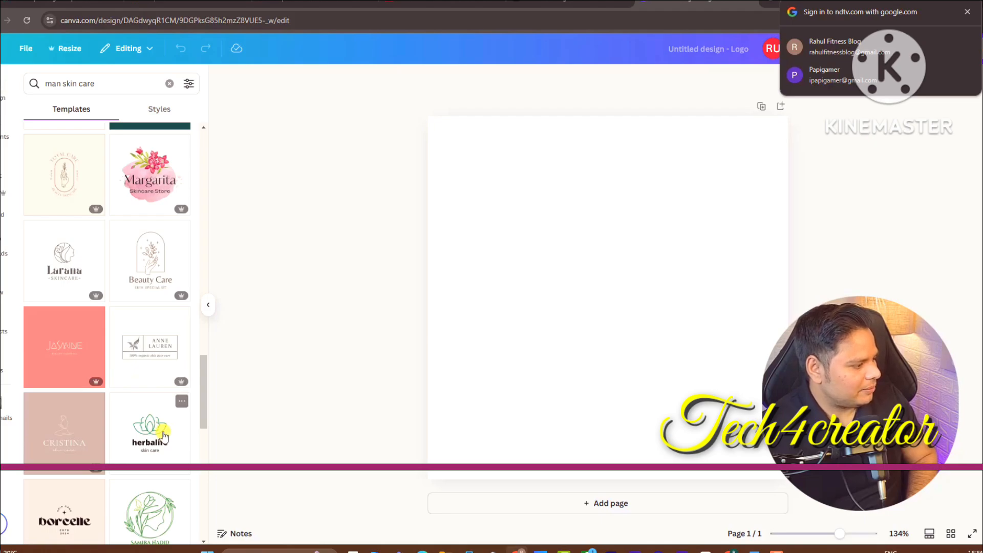
{"action": "left_click_drag", "start_coordinate": [206, 407], "coordinate": [228, 477]}
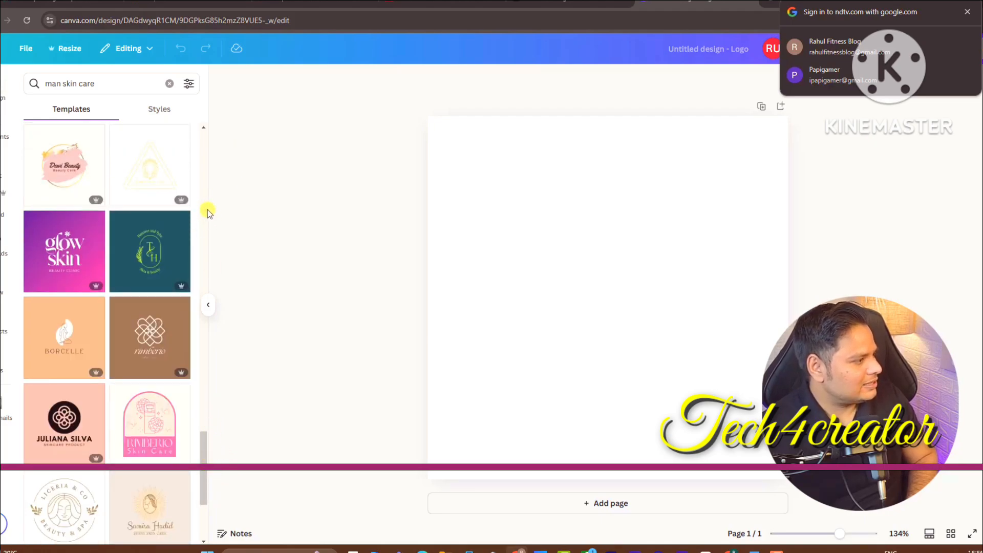
{"action": "scroll", "coordinate": [40, 132], "scroll_direction": "up", "scroll_amount": 5}
Search Elements graphics for 'man', then refine the search to 'man care'
{"action": "left_click", "coordinate": [4, 128]}
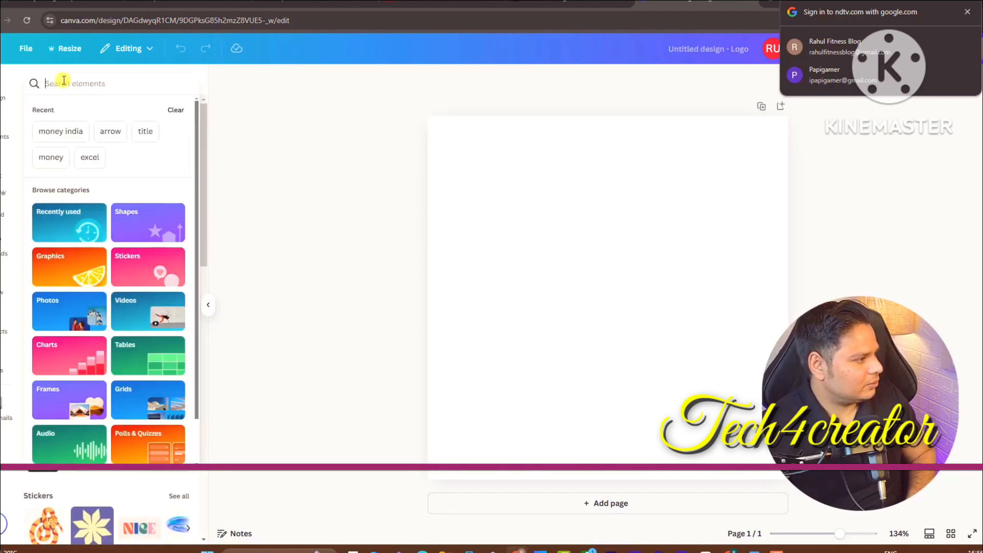
{"action": "type", "text": "man"}
{"action": "key", "text": "Return"}
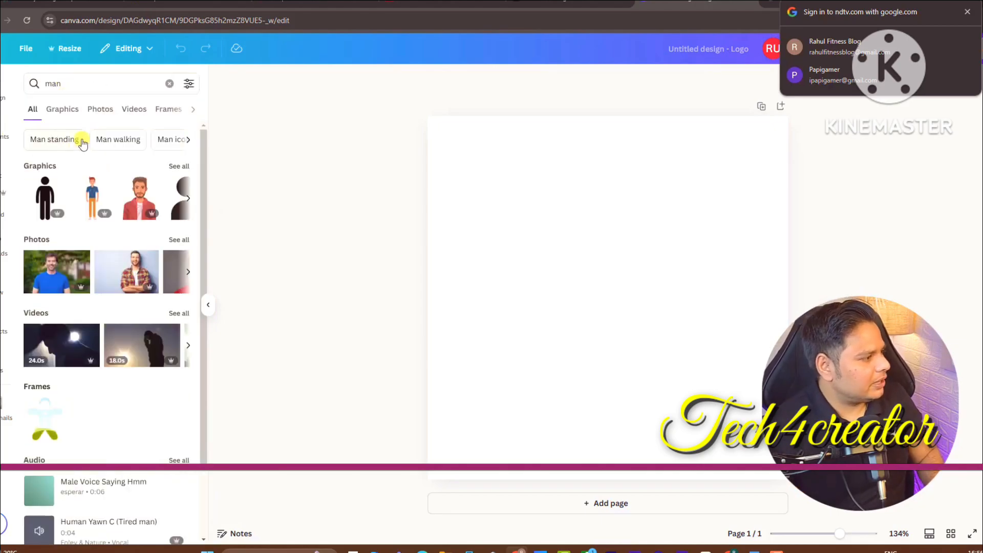
{"action": "left_click", "coordinate": [186, 170]}
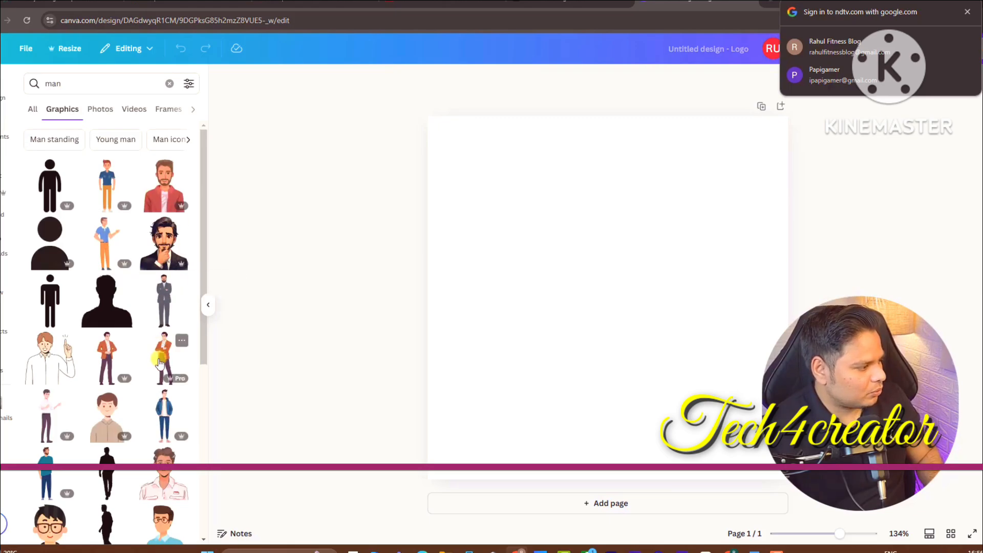
{"action": "scroll", "coordinate": [206, 384], "scroll_direction": "down", "scroll_amount": 3}
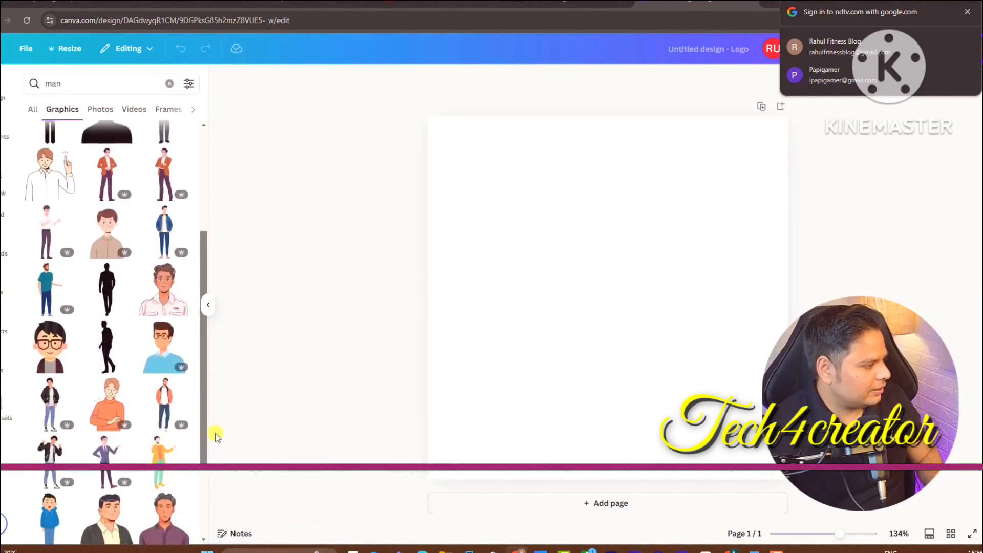
{"action": "left_click", "coordinate": [99, 79]}
{"action": "type", "text": "care"}
{"action": "key", "text": "Return"}
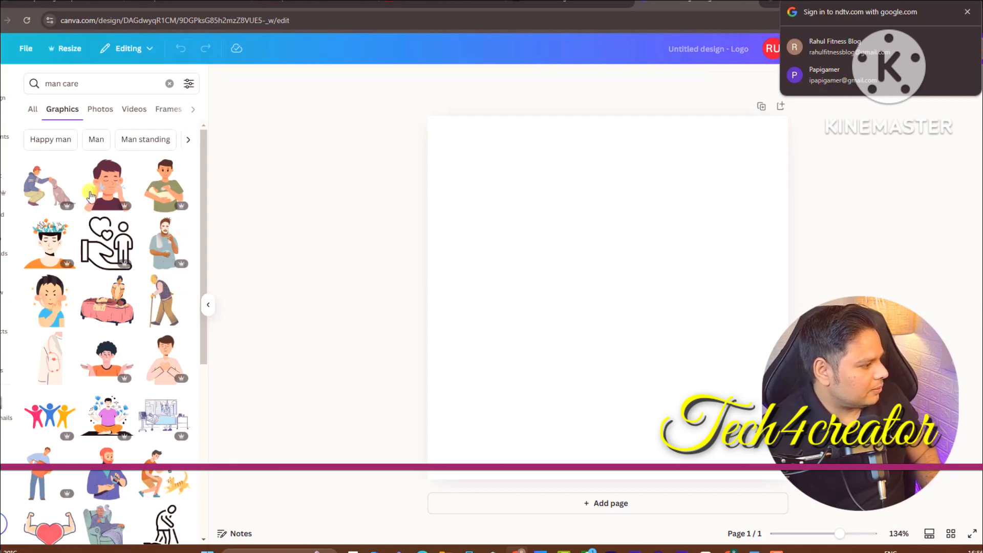
Add the cartoon man touching his cheek and drag it into place on the canvas
{"action": "left_click", "coordinate": [52, 295]}
{"action": "left_click_drag", "start_coordinate": [675, 426], "coordinate": [489, 334]}
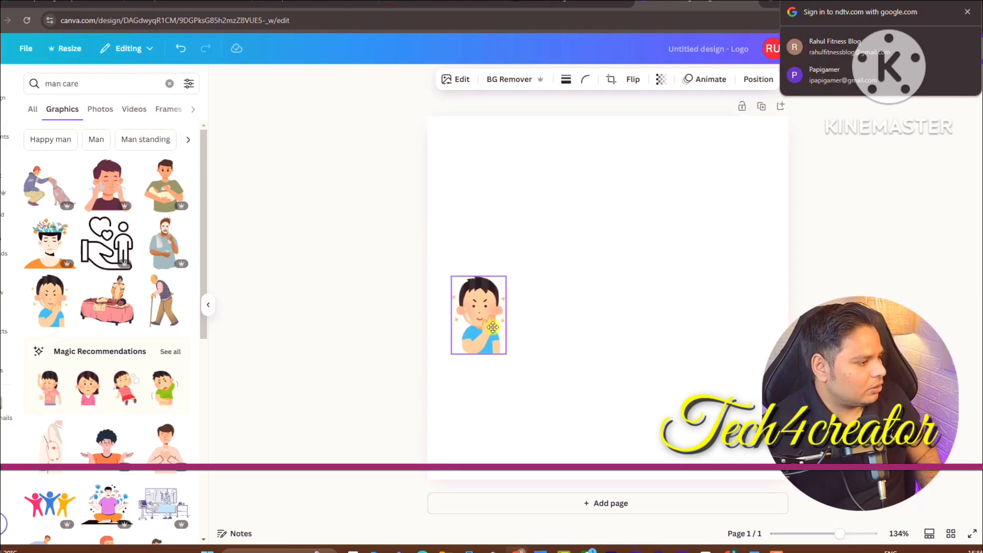
{"action": "left_click", "coordinate": [6, 166]}
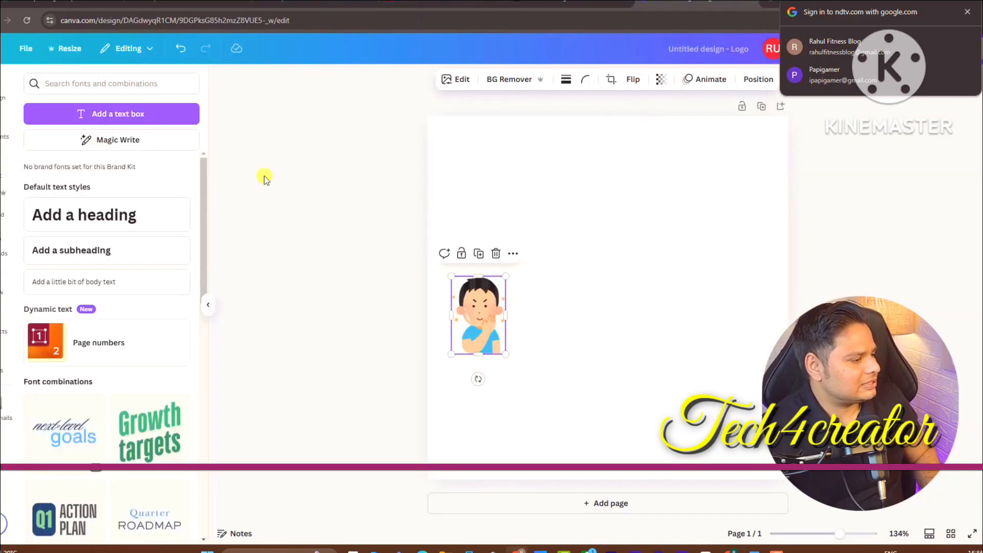
Add a two-line heading reading 'MAN' and 'SKIN CARE' beside the cartoon
{"action": "left_click_drag", "start_coordinate": [92, 217], "coordinate": [577, 282]}
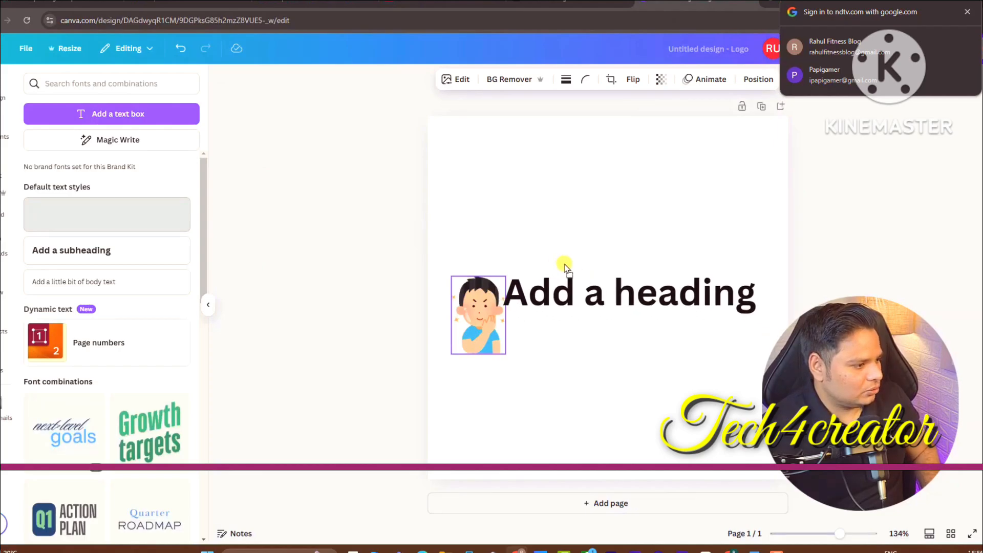
{"action": "type", "text": "Man"}
{"action": "key", "text": "Return"}
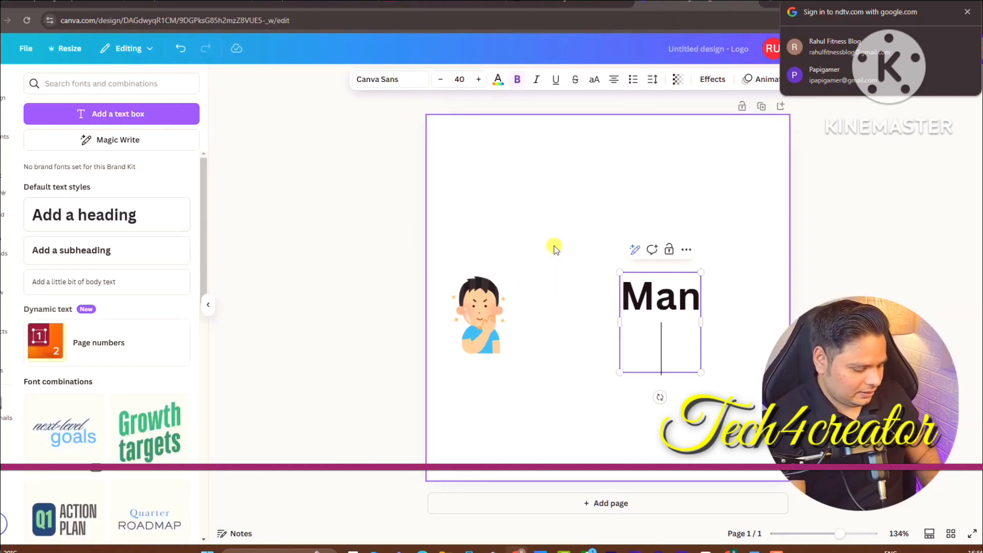
{"action": "type", "text": "SKIN CARE"}
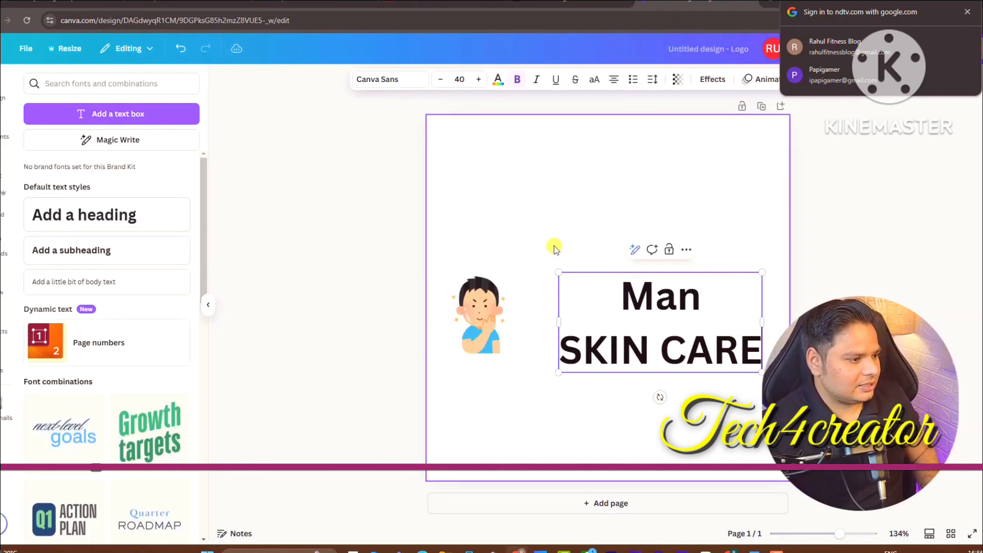
{"action": "left_click_drag", "start_coordinate": [658, 301], "coordinate": [704, 292]}
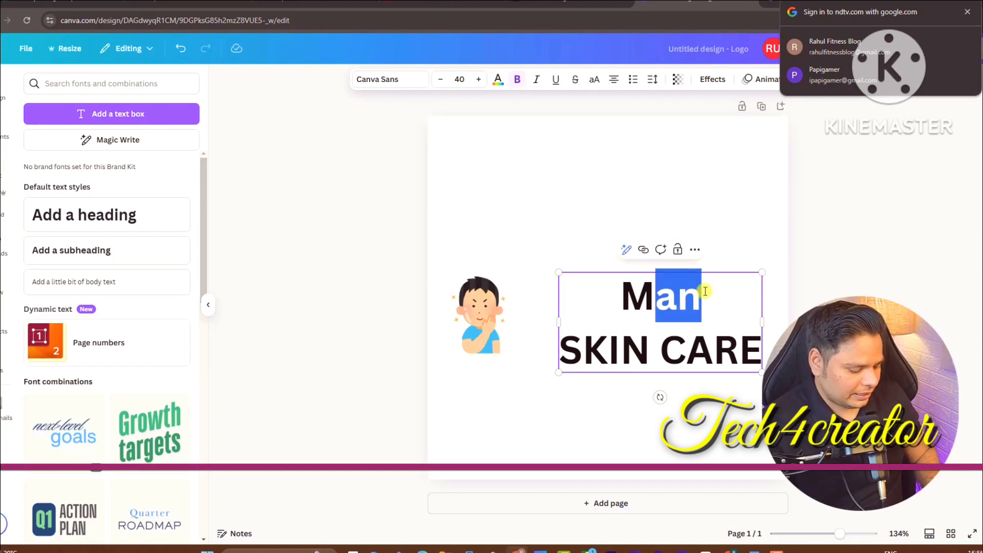
{"action": "type", "text": "AN"}
Enlarge the cartoon beside the text and tighten the heading's line spacing
{"action": "left_click_drag", "start_coordinate": [462, 321], "coordinate": [507, 324]}
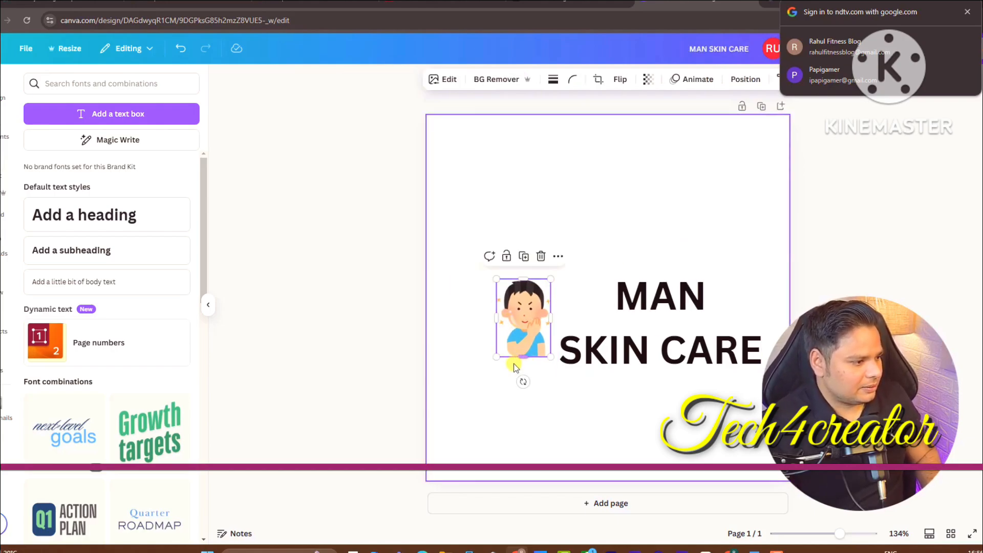
{"action": "left_click_drag", "start_coordinate": [495, 358], "coordinate": [477, 383]}
{"action": "left_click_drag", "start_coordinate": [500, 331], "coordinate": [486, 324]}
{"action": "left_click_drag", "start_coordinate": [626, 354], "coordinate": [603, 357]}
{"action": "left_click", "coordinate": [653, 78]}
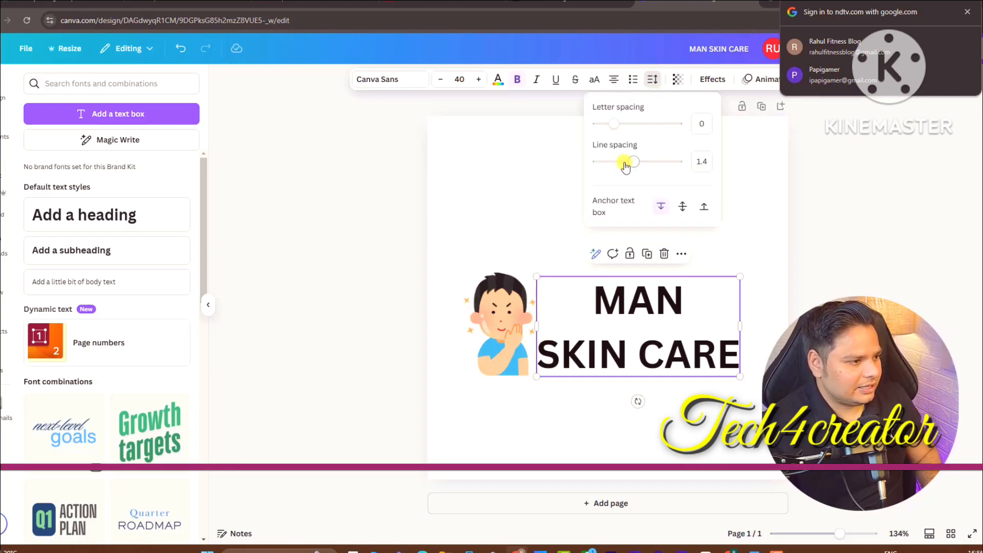
{"action": "left_click_drag", "start_coordinate": [633, 162], "coordinate": [617, 161]}
Shrink the cartoon slightly, butt it against the text, and left-align the heading
{"action": "left_click", "coordinate": [522, 353]}
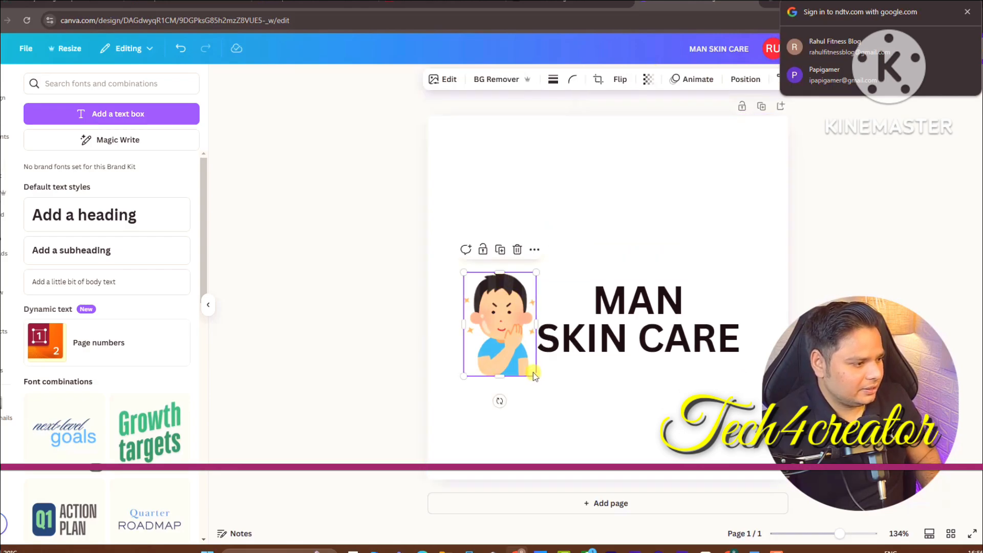
{"action": "left_click_drag", "start_coordinate": [535, 376], "coordinate": [518, 355]}
{"action": "left_click_drag", "start_coordinate": [499, 317], "coordinate": [515, 317]}
{"action": "left_click", "coordinate": [613, 325]}
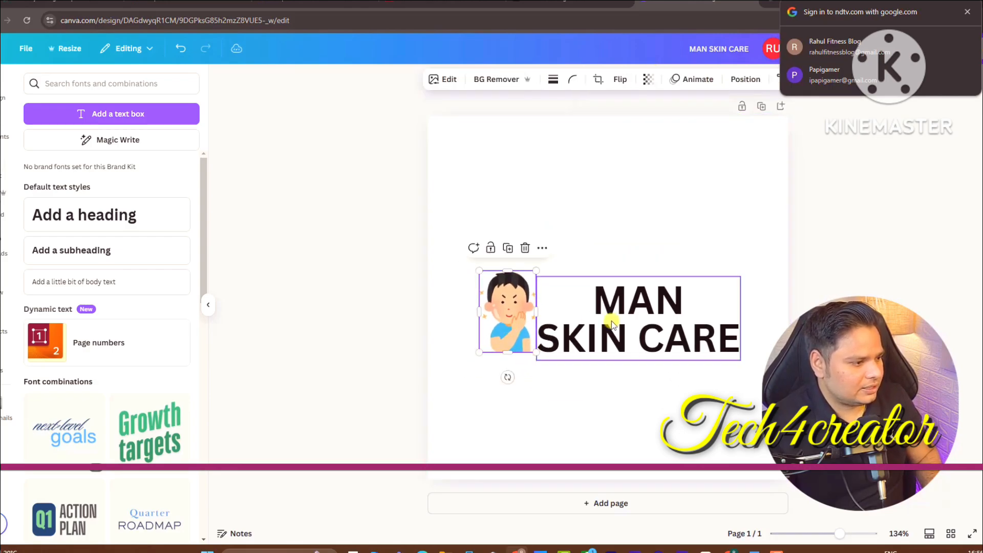
{"action": "left_click", "coordinate": [614, 80]}
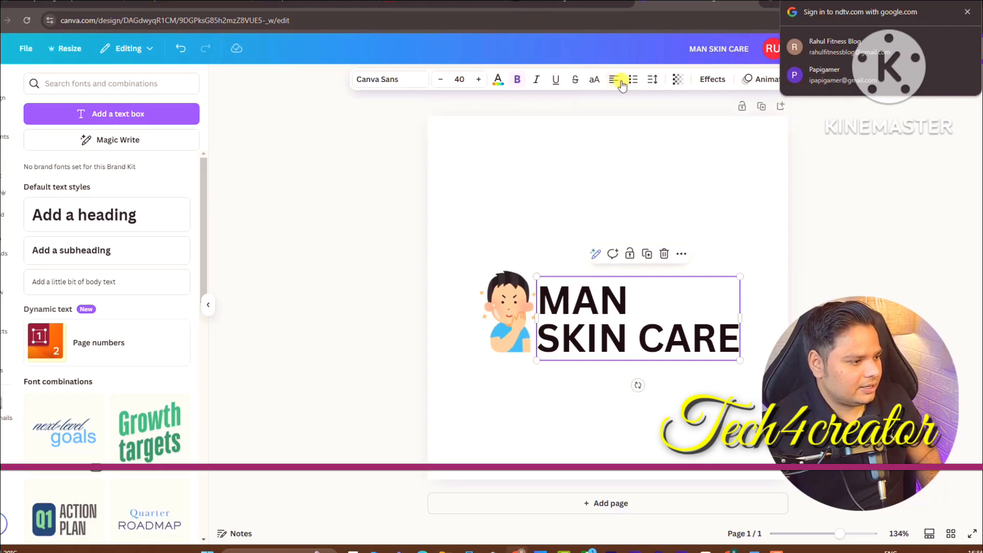
{"action": "left_click_drag", "start_coordinate": [592, 318], "coordinate": [590, 318]}
Enlarge the cartoon man slightly, leaving the SKIN CARE text colour unchanged
{"action": "left_click", "coordinate": [591, 318]}
{"action": "left_click", "coordinate": [502, 327]}
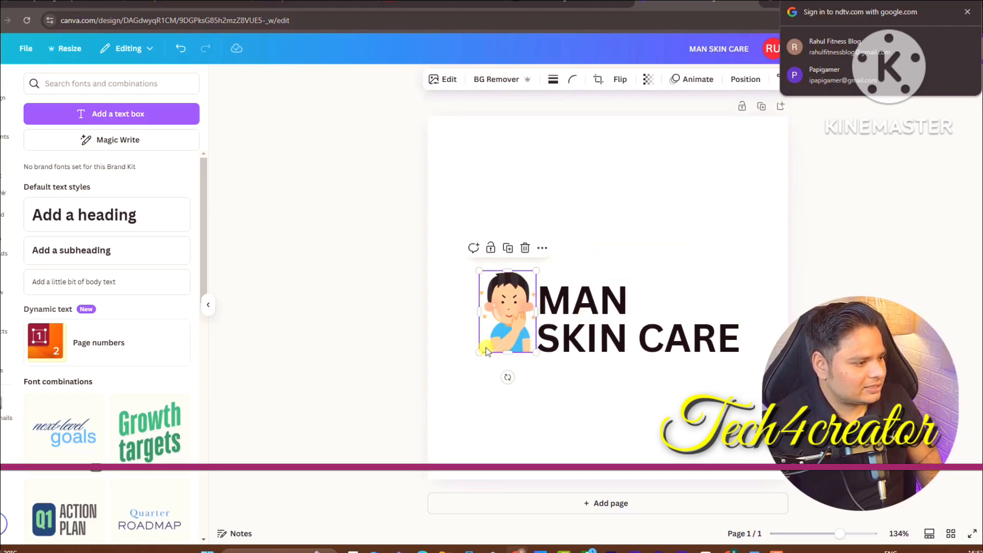
{"action": "left_click_drag", "start_coordinate": [479, 353], "coordinate": [476, 357]}
{"action": "left_click", "coordinate": [807, 298]}
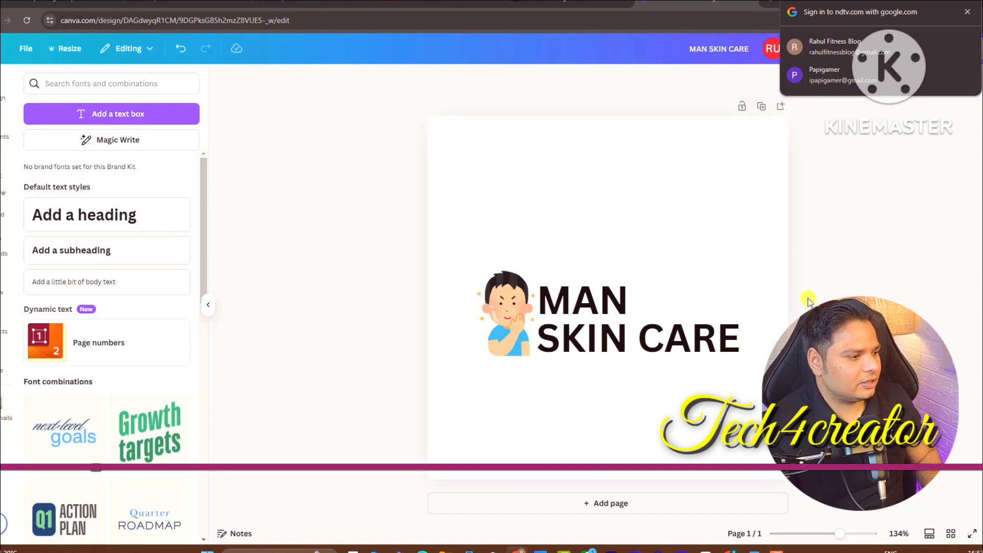
{"action": "left_click", "coordinate": [619, 335]}
{"action": "triple_click", "coordinate": [618, 337]}
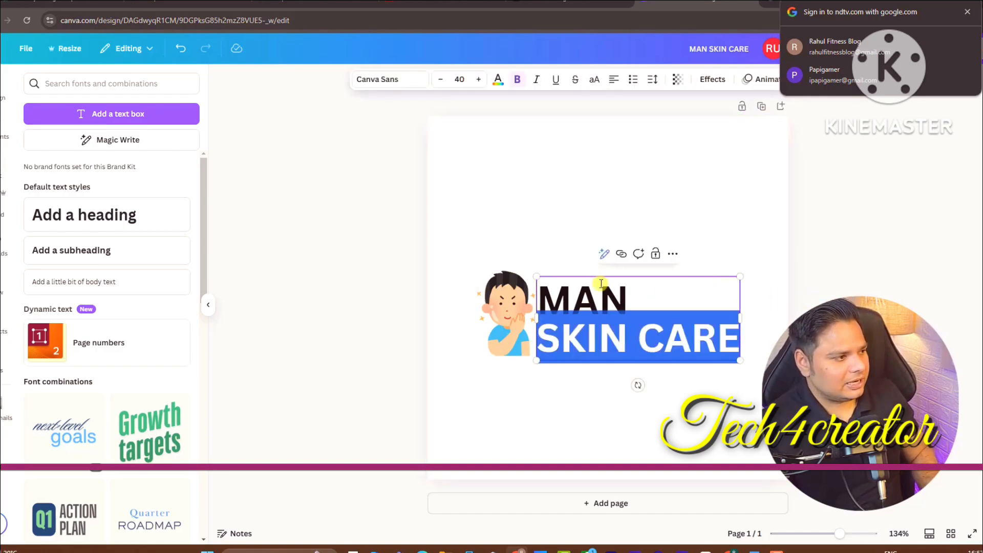
{"action": "left_click", "coordinate": [497, 79]}
{"action": "left_click", "coordinate": [432, 231]}
{"action": "left_click", "coordinate": [379, 231]}
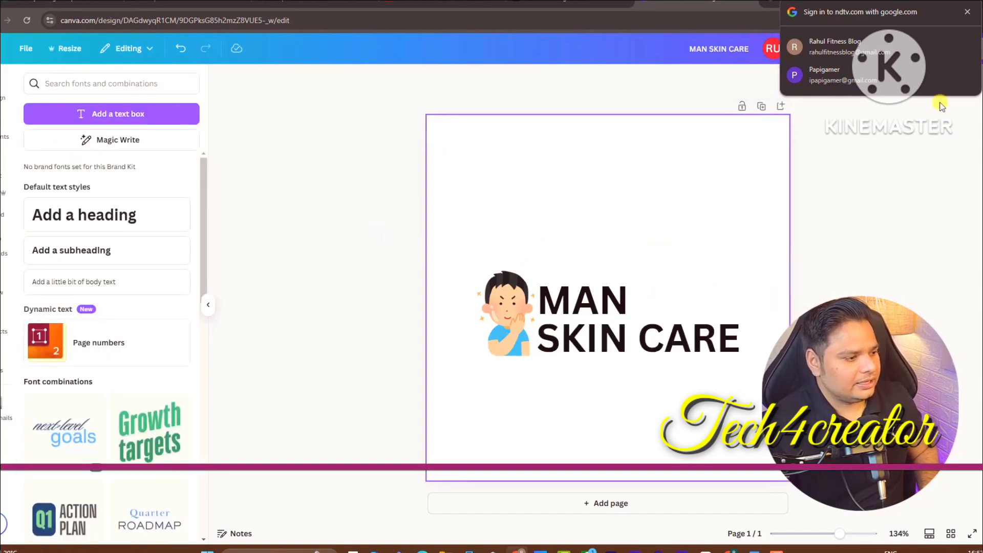
Download the logo as a PNG via Share and return to the WordPress customizer
{"action": "left_click", "coordinate": [969, 50]}
{"action": "left_click", "coordinate": [811, 261]}
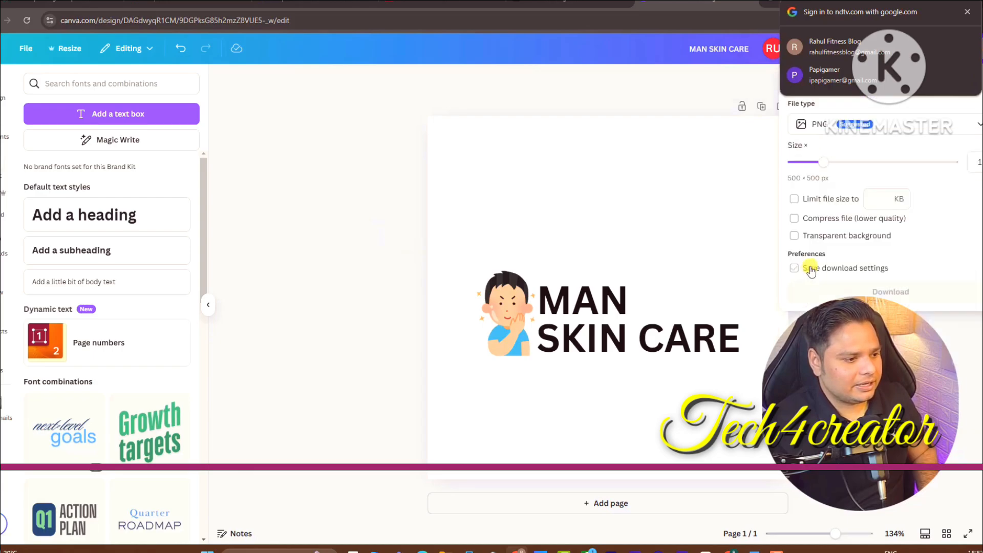
{"action": "left_click", "coordinate": [810, 288]}
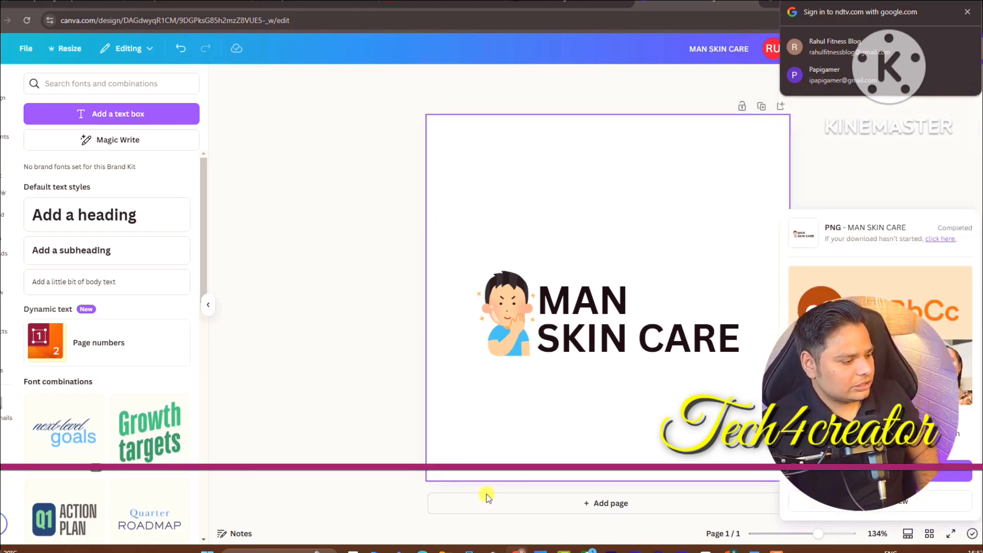
{"action": "left_click", "coordinate": [518, 551]}
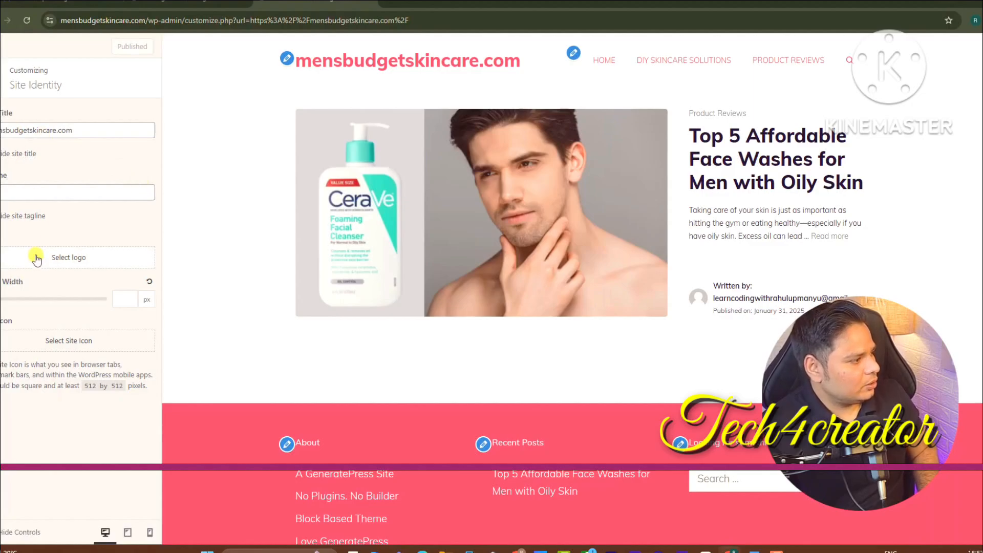
Hide the site title and upload the MAN SKIN CARE PNG as the site logo
{"action": "left_click", "coordinate": [2, 153]}
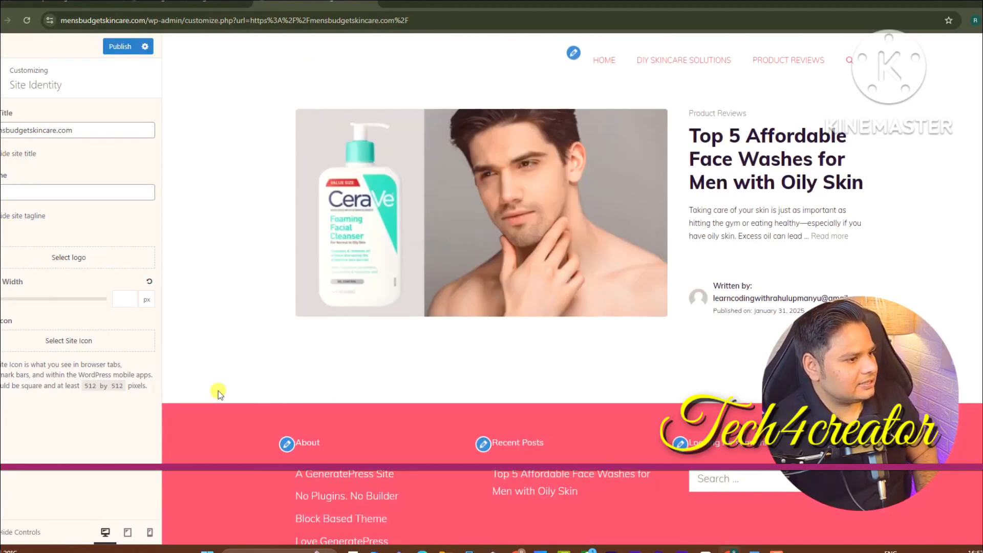
{"action": "left_click", "coordinate": [41, 260]}
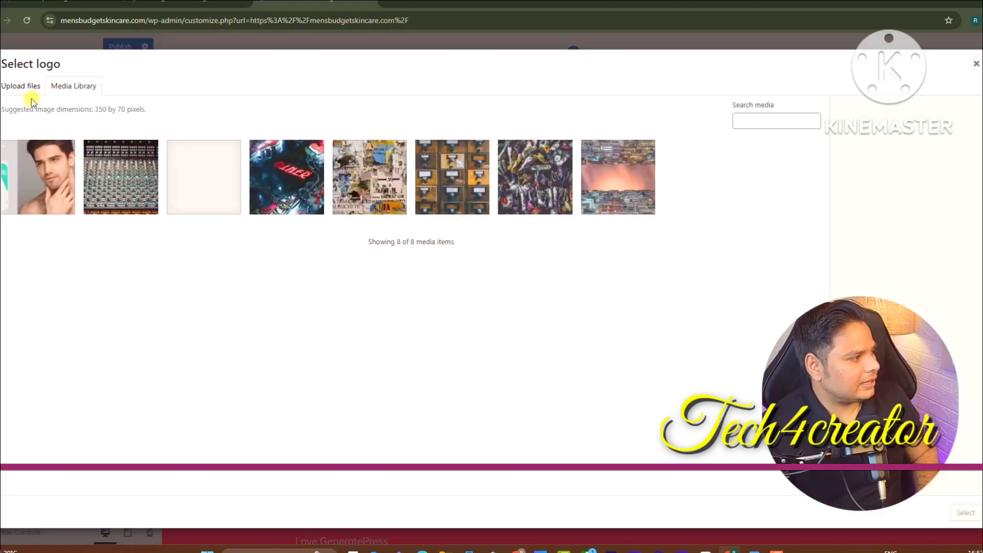
{"action": "left_click", "coordinate": [21, 86]}
{"action": "left_click", "coordinate": [474, 276]}
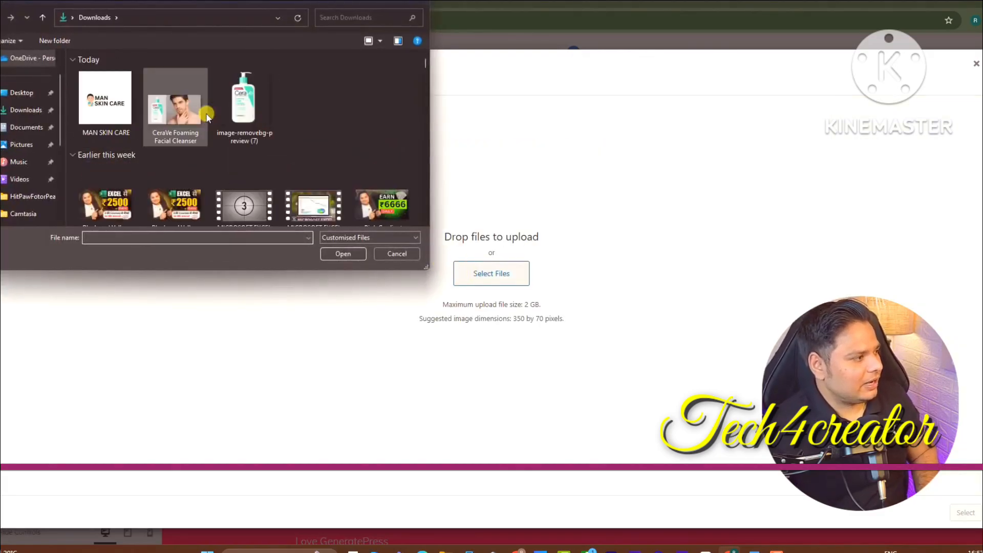
{"action": "double_click", "coordinate": [100, 99]}
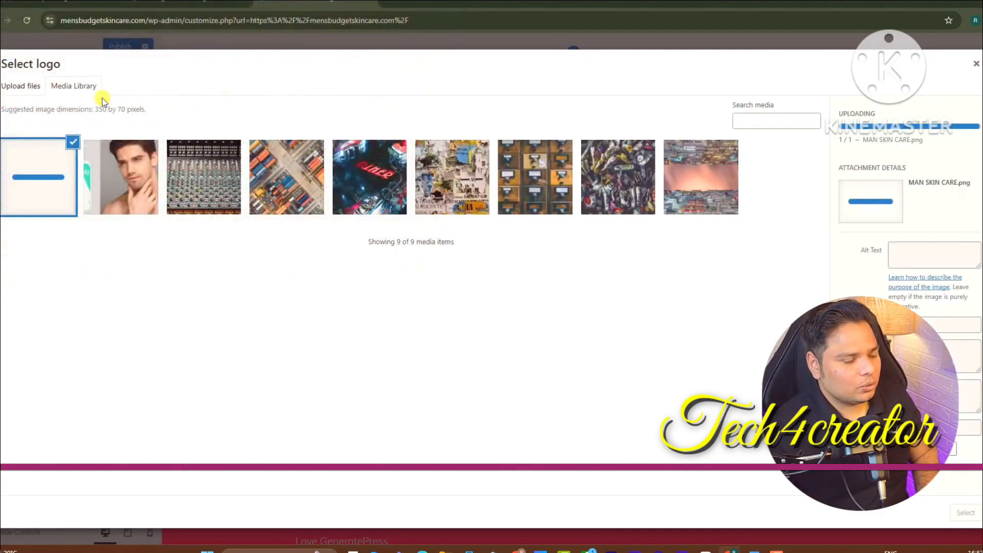
{"action": "left_click", "coordinate": [966, 512]}
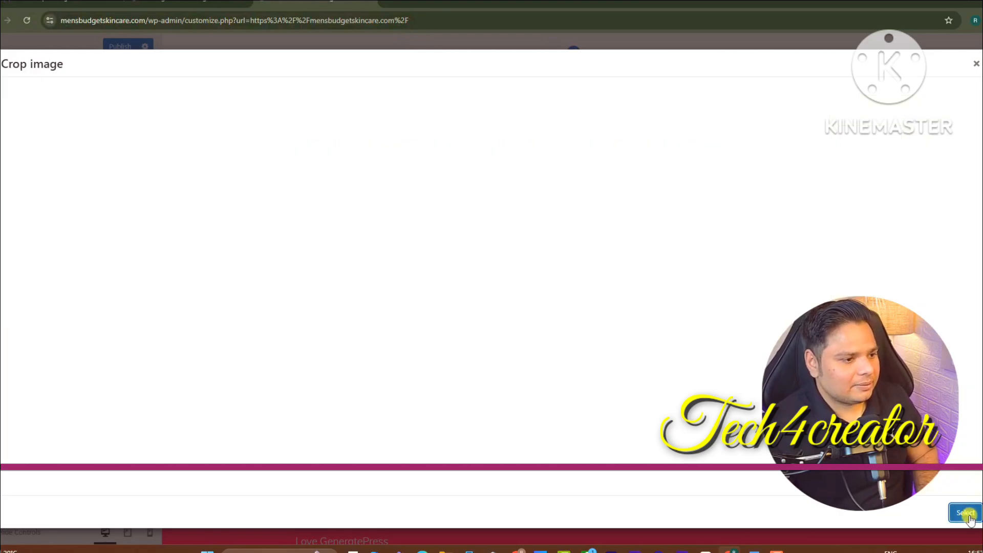
Crop the logo tightly around the artwork, reduce its width to 190 px, and publish
{"action": "mouse_move", "coordinate": [461, 207]}
{"action": "left_mouse_down"}
{"action": "mouse_move", "coordinate": [448, 214]}
{"action": "mouse_move", "coordinate": [465, 218]}
{"action": "left_mouse_up"}
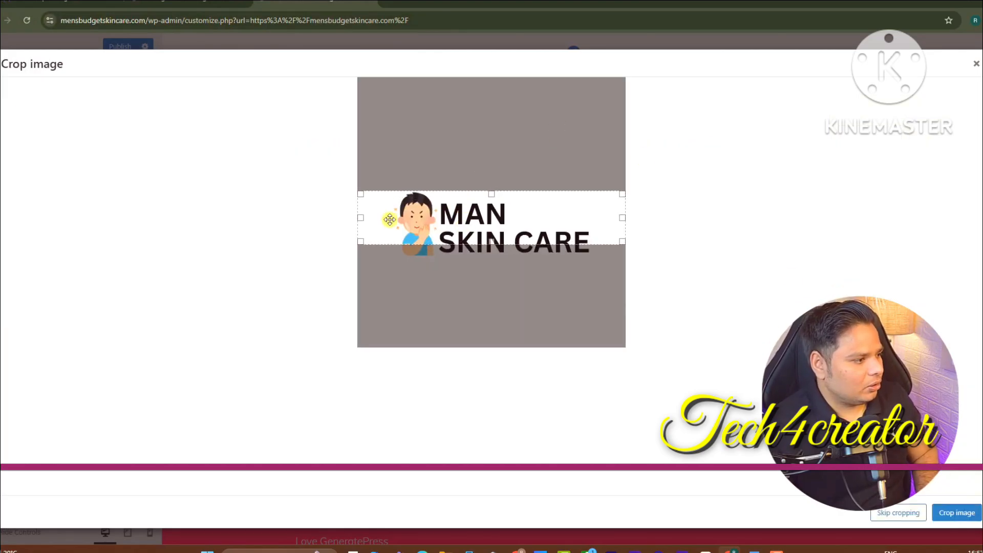
{"action": "left_click_drag", "start_coordinate": [362, 217], "coordinate": [393, 217]}
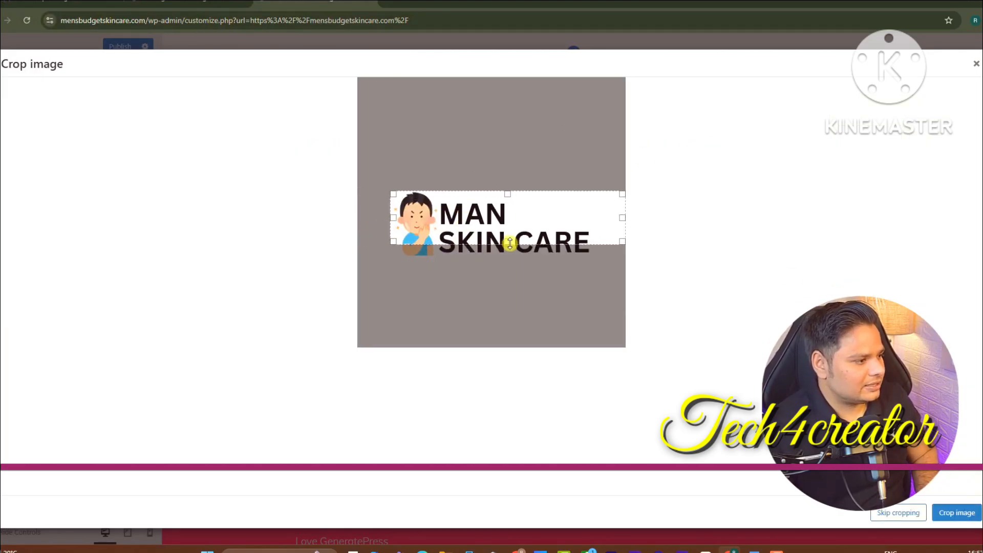
{"action": "left_click_drag", "start_coordinate": [508, 241], "coordinate": [509, 256]}
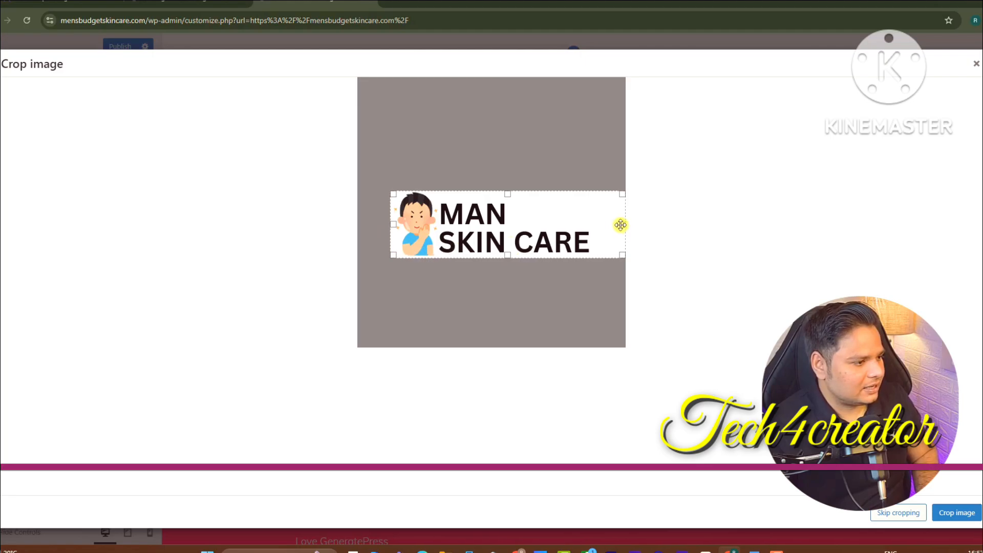
{"action": "left_click_drag", "start_coordinate": [620, 225], "coordinate": [592, 224]}
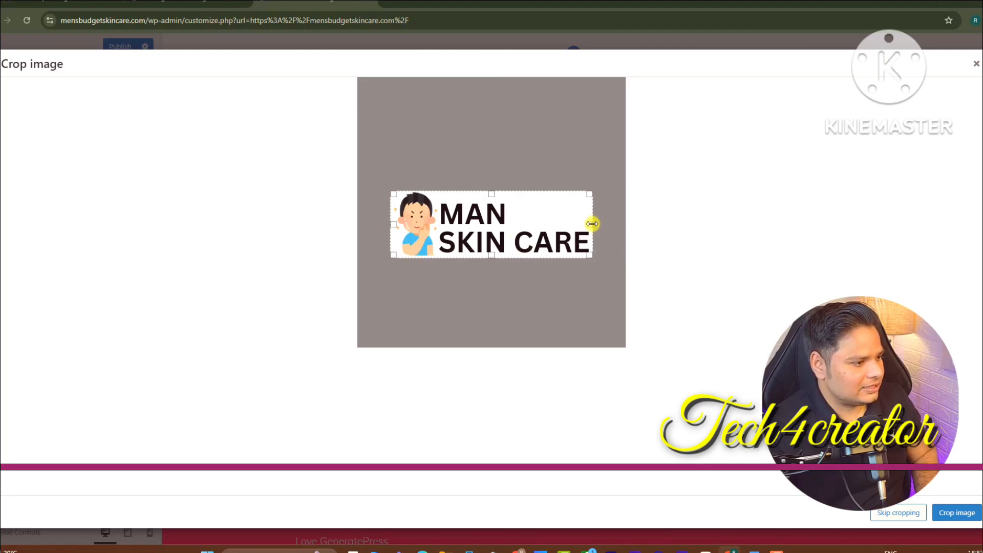
{"action": "left_click", "coordinate": [969, 520]}
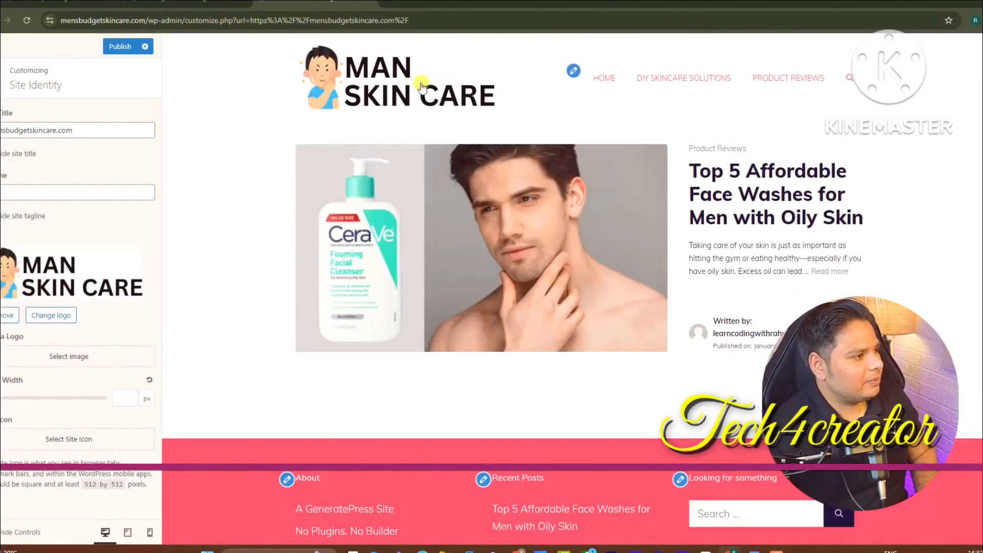
{"action": "left_click_drag", "start_coordinate": [0, 400], "coordinate": [6, 406]}
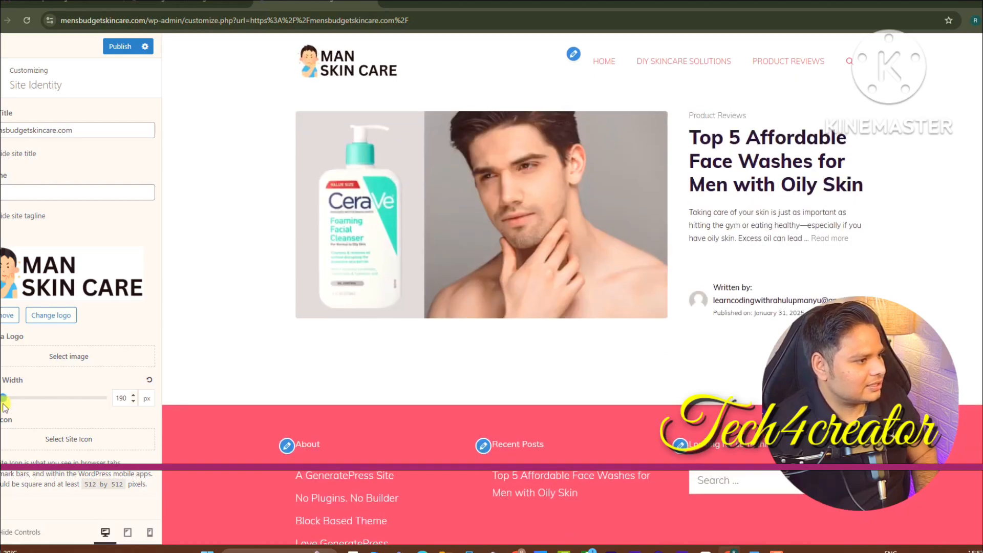
{"action": "left_click", "coordinate": [120, 46]}
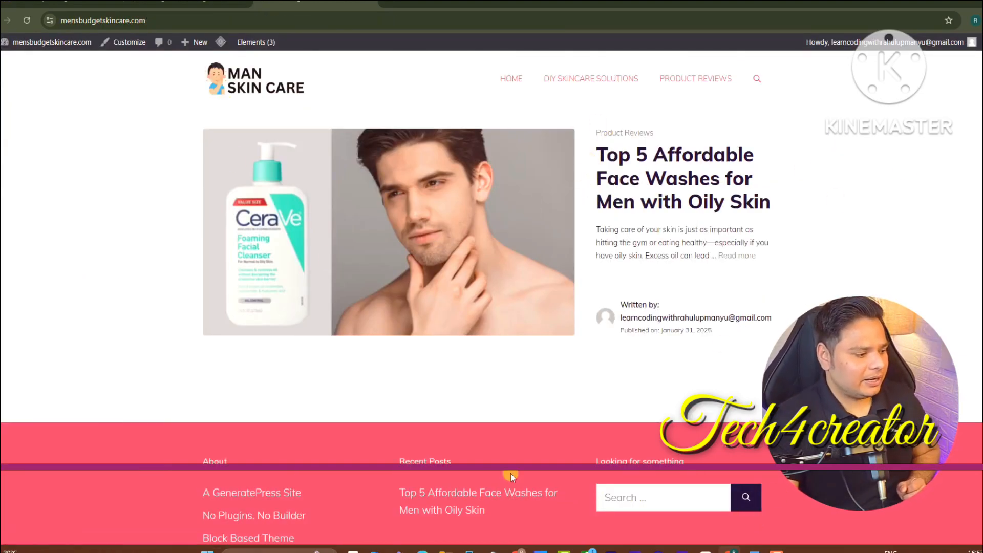
Switch to another browser tab and go to youtube.com
{"action": "left_click", "coordinate": [516, 551]}
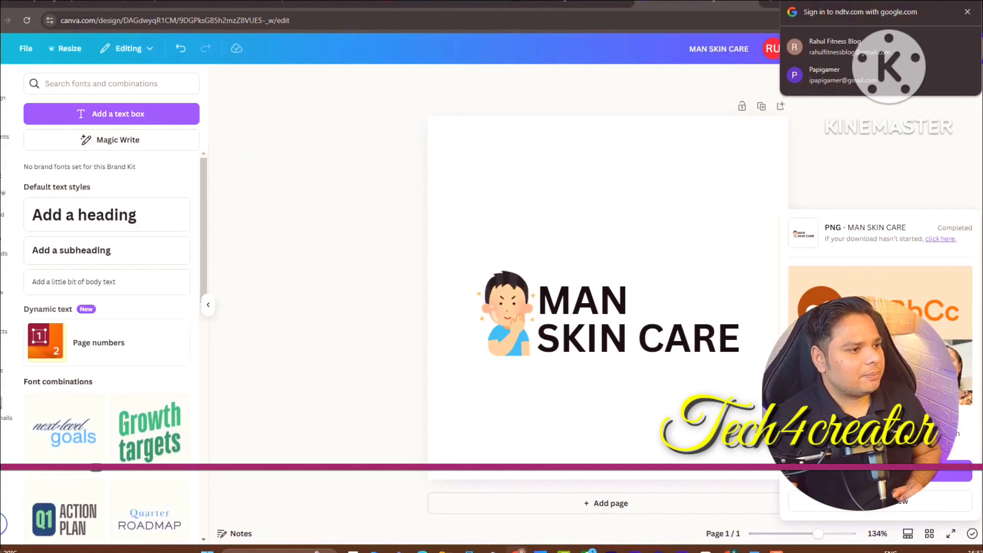
{"action": "left_click", "coordinate": [451, 1]}
{"action": "left_click", "coordinate": [507, 20]}
{"action": "type", "text": "you"}
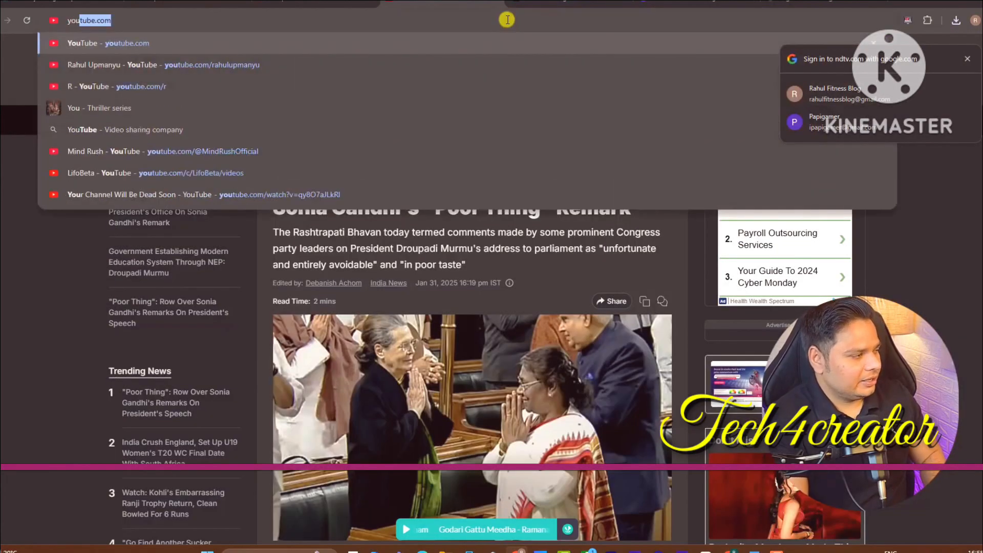
{"action": "key", "text": "Return"}
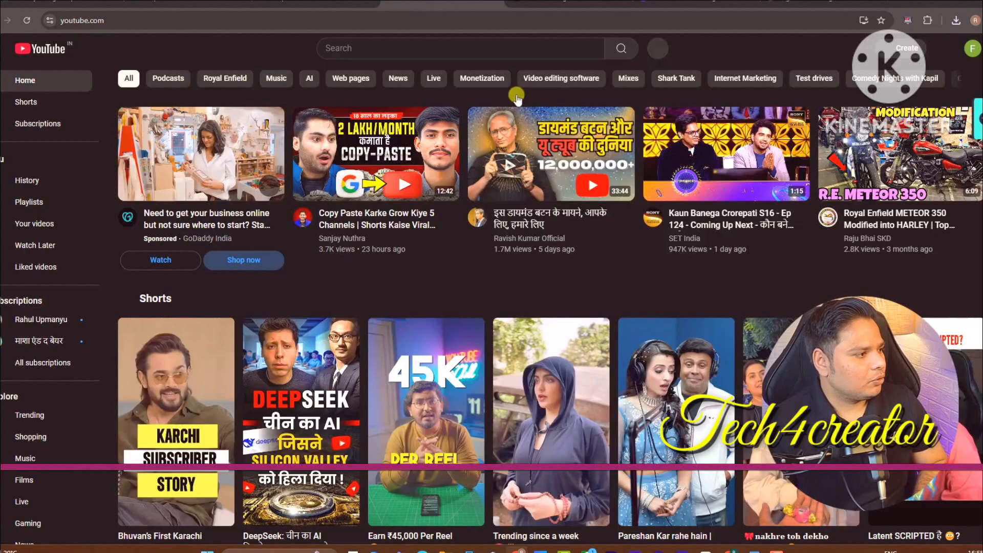
Search for the creator's channel, open it and show its Playlists tab
{"action": "left_click", "coordinate": [461, 47]}
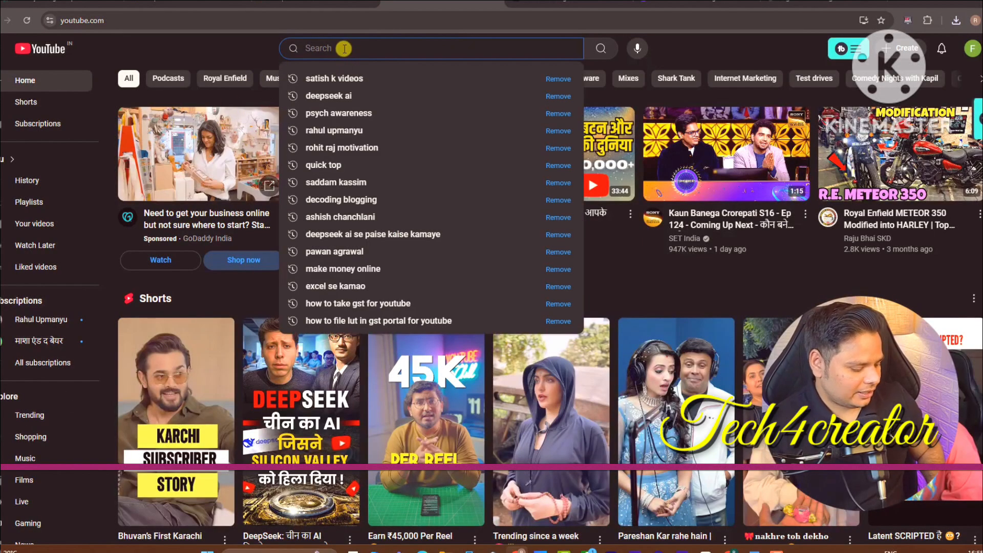
{"action": "type", "text": "ra"}
{"action": "left_click", "coordinate": [329, 76]}
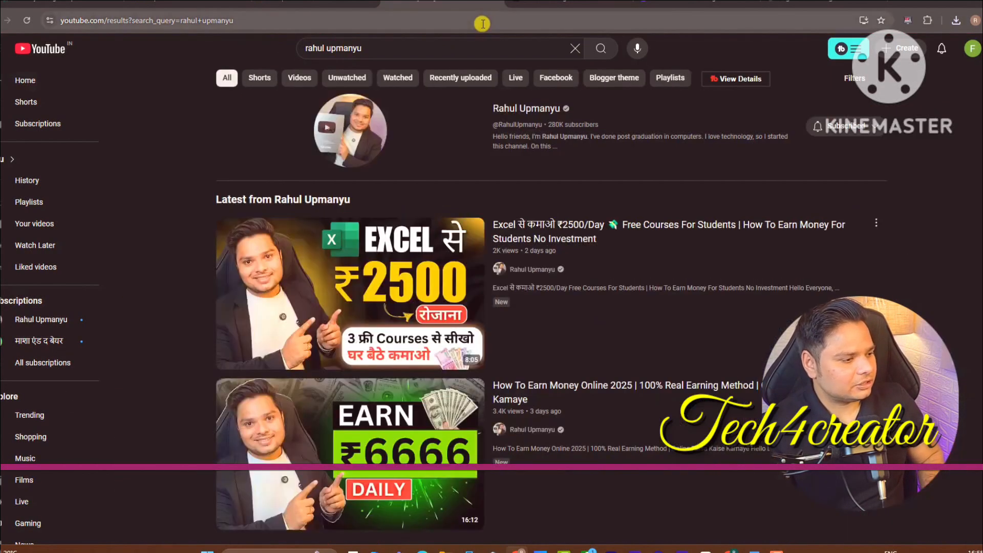
{"action": "left_click", "coordinate": [378, 148]}
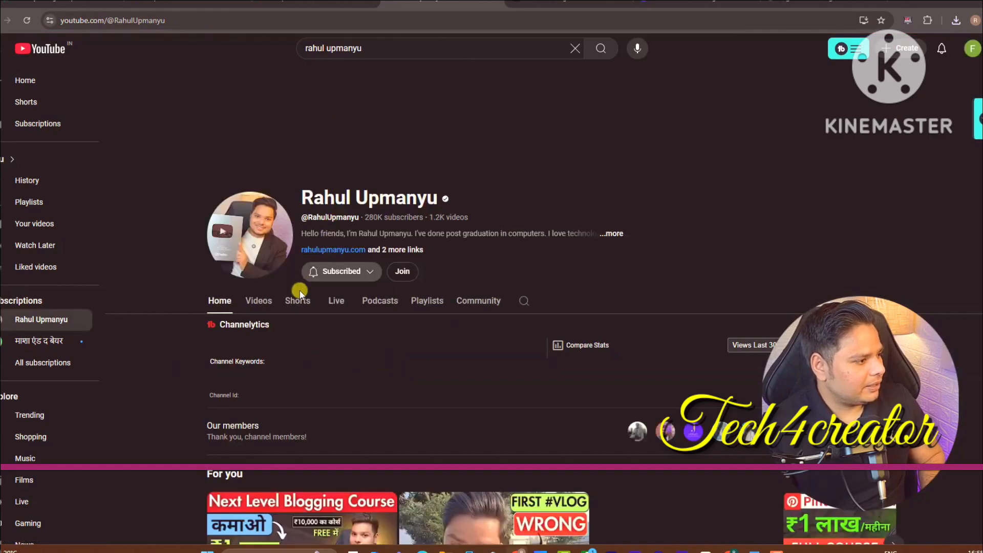
{"action": "left_click", "coordinate": [379, 300]}
{"action": "left_click", "coordinate": [427, 300]}
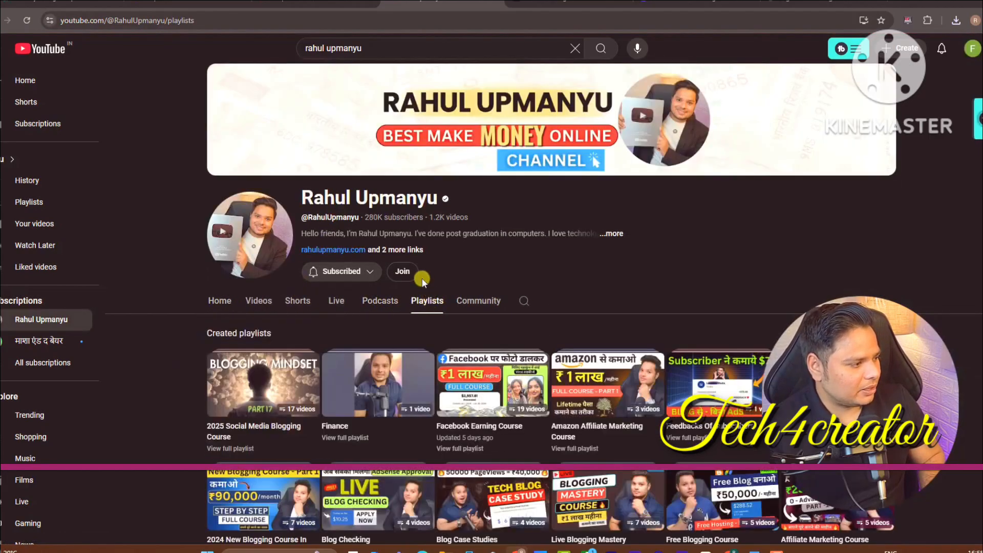
{"action": "scroll", "coordinate": [170, 247], "scroll_direction": "down", "scroll_amount": 2}
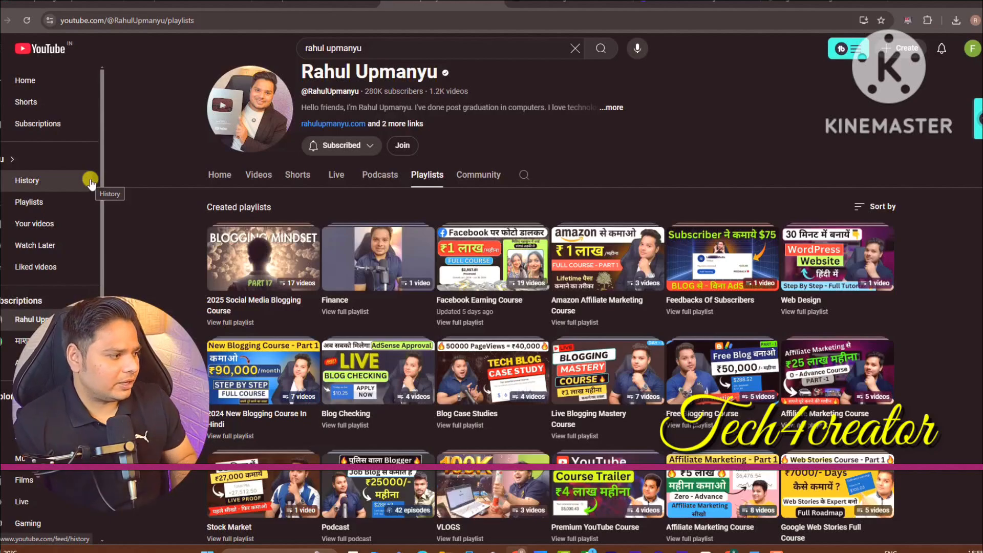
Open the '2025 Social Media Blogging Course' playlist and scroll through its 17 lessons
{"action": "left_click", "coordinate": [227, 312]}
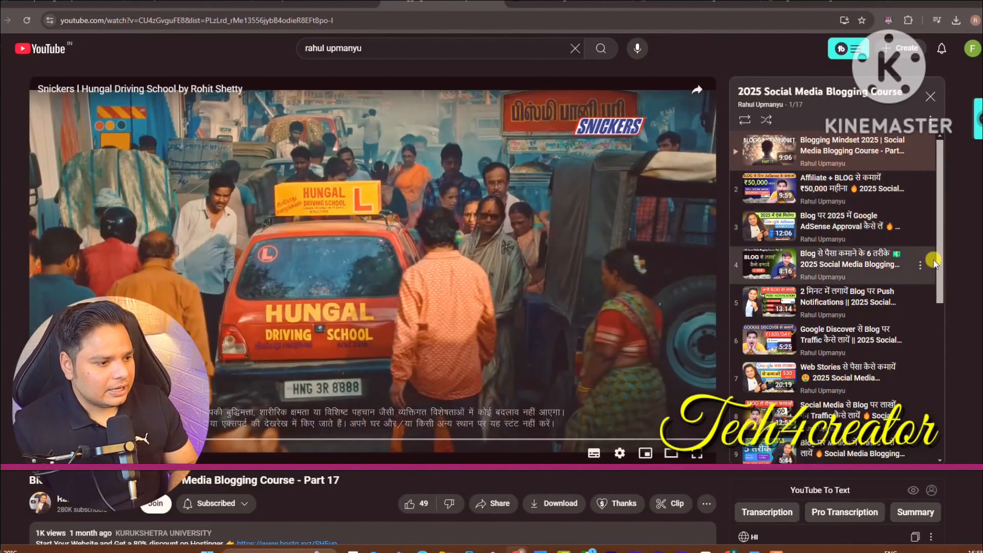
{"action": "mouse_move", "coordinate": [940, 249]}
{"action": "left_mouse_down"}
{"action": "mouse_move", "coordinate": [942, 270]}
{"action": "mouse_move", "coordinate": [938, 231]}
{"action": "left_mouse_up"}
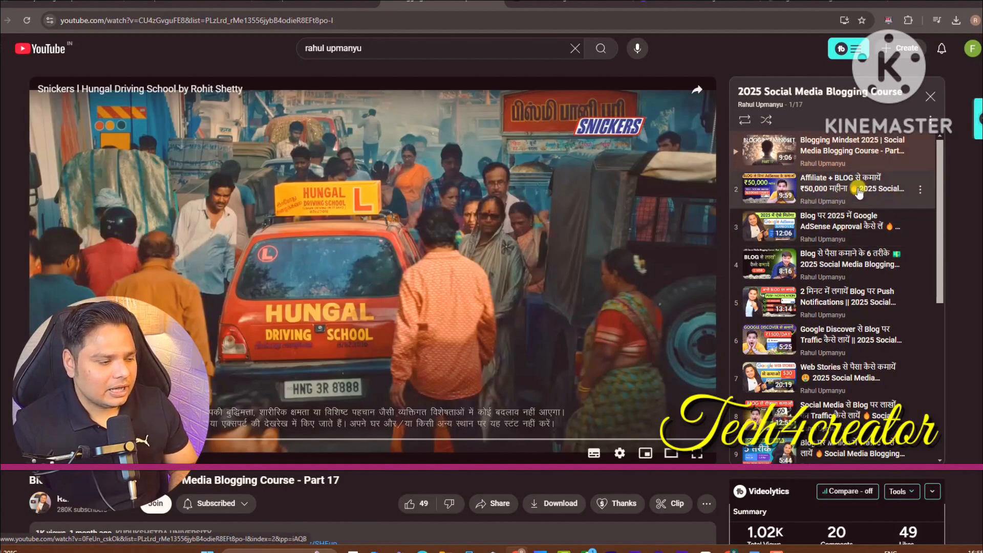
{"action": "left_click_drag", "start_coordinate": [939, 234], "coordinate": [937, 364]}
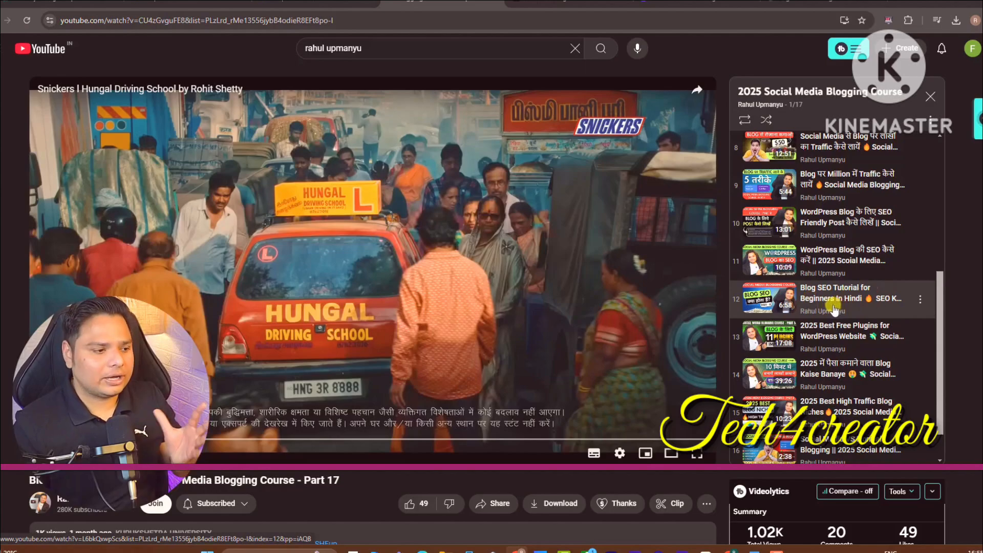
{"action": "left_click_drag", "start_coordinate": [940, 318], "coordinate": [940, 296]}
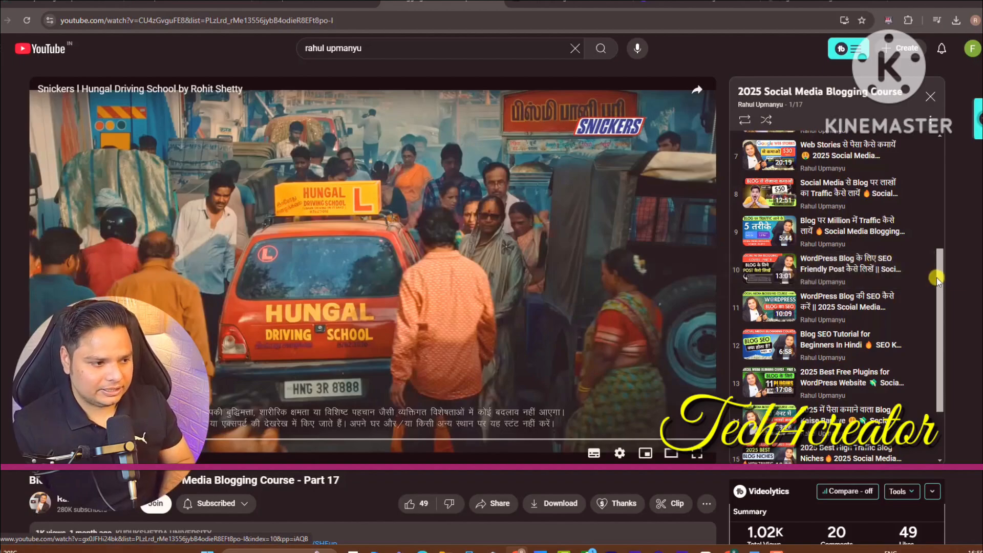
{"action": "scroll", "coordinate": [944, 270], "scroll_direction": "up", "scroll_amount": 1}
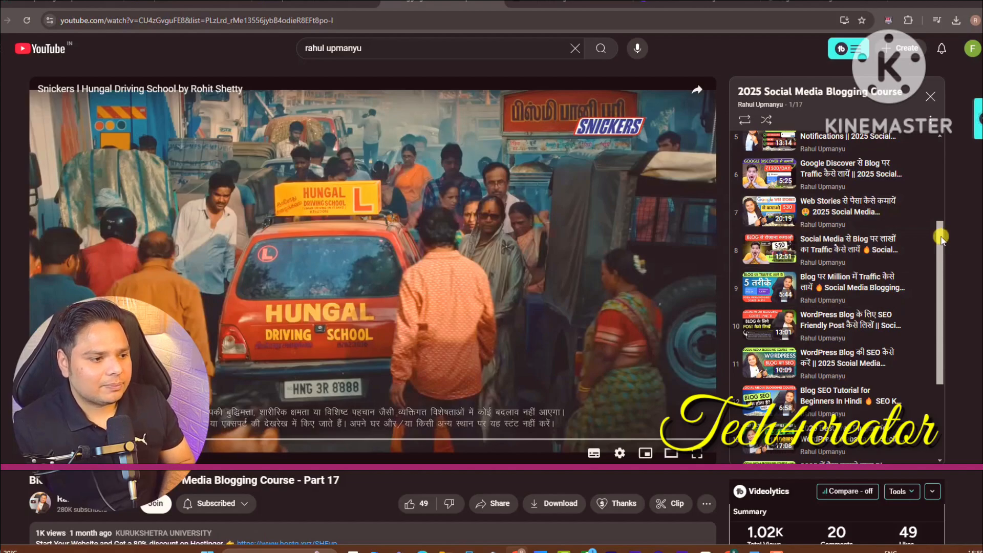
{"action": "scroll", "coordinate": [941, 237], "scroll_direction": "up", "scroll_amount": 3}
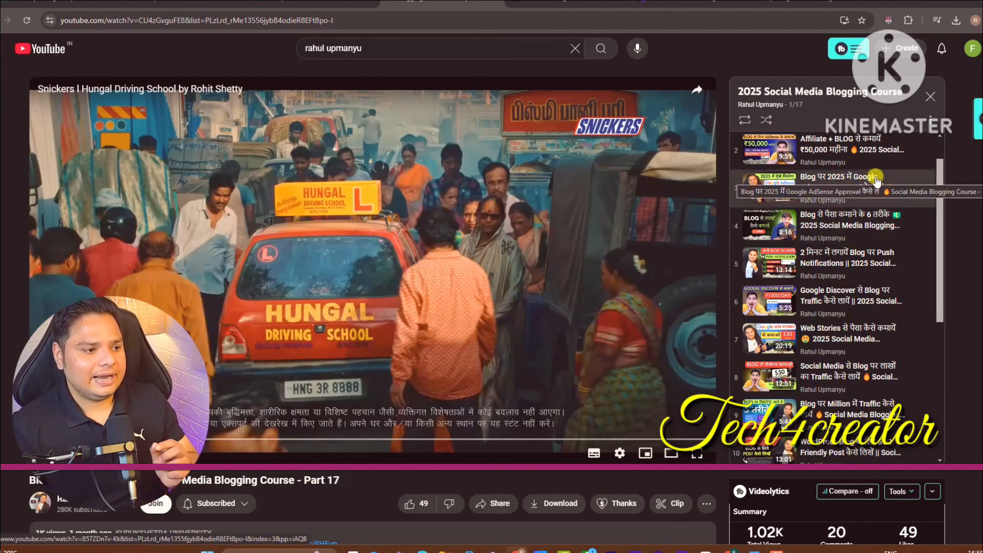
{"action": "left_click_drag", "start_coordinate": [933, 183], "coordinate": [806, 202]}
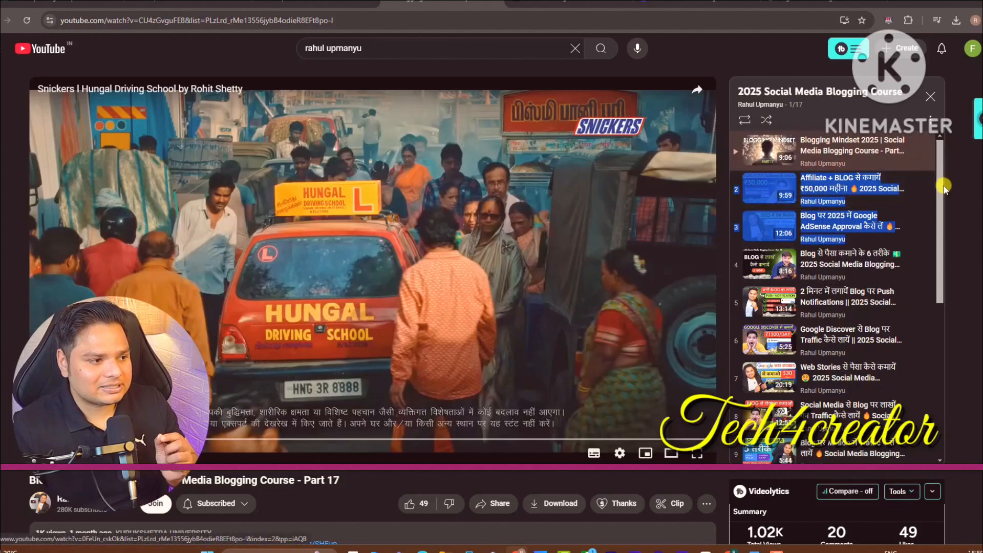
{"action": "left_click", "coordinate": [944, 150]}
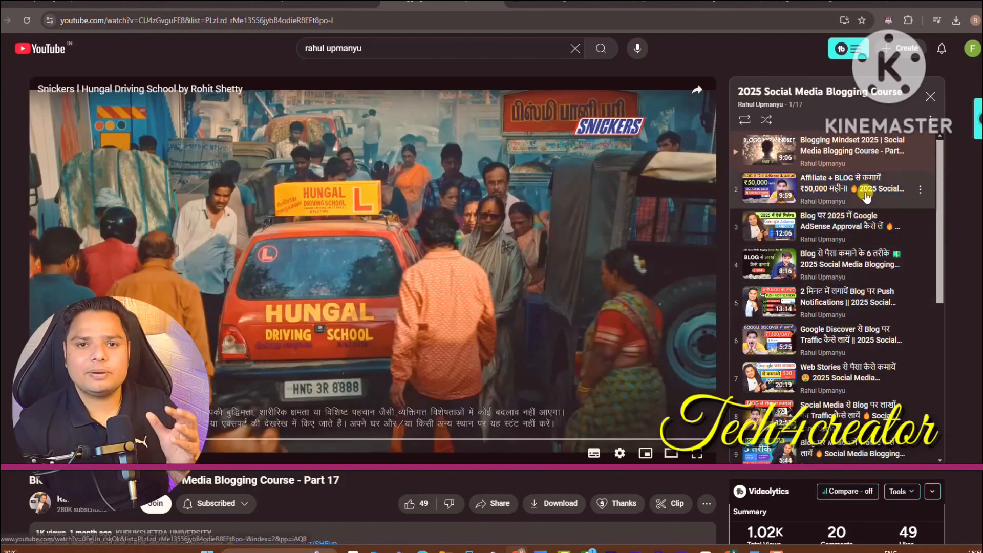